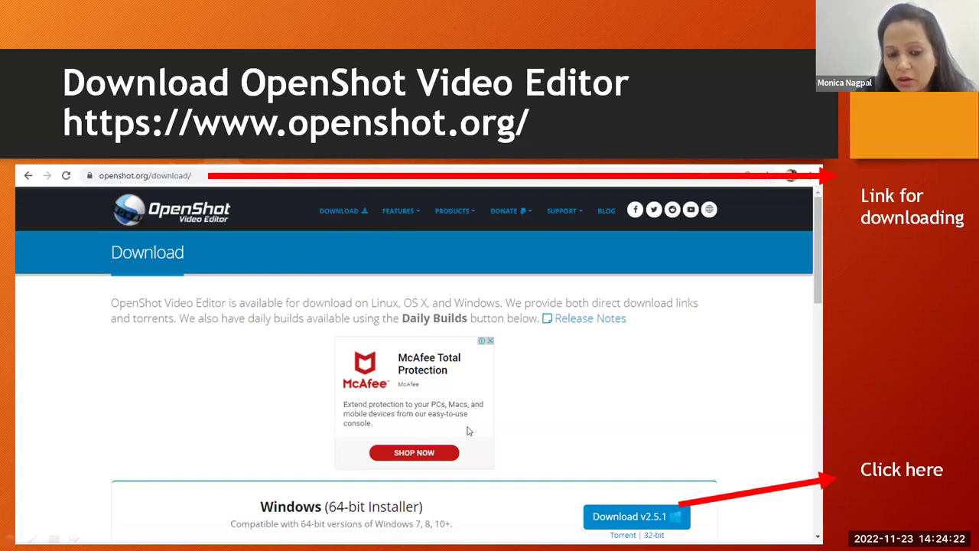
Step: Advance two more slides, then end the slide show
key(Right)
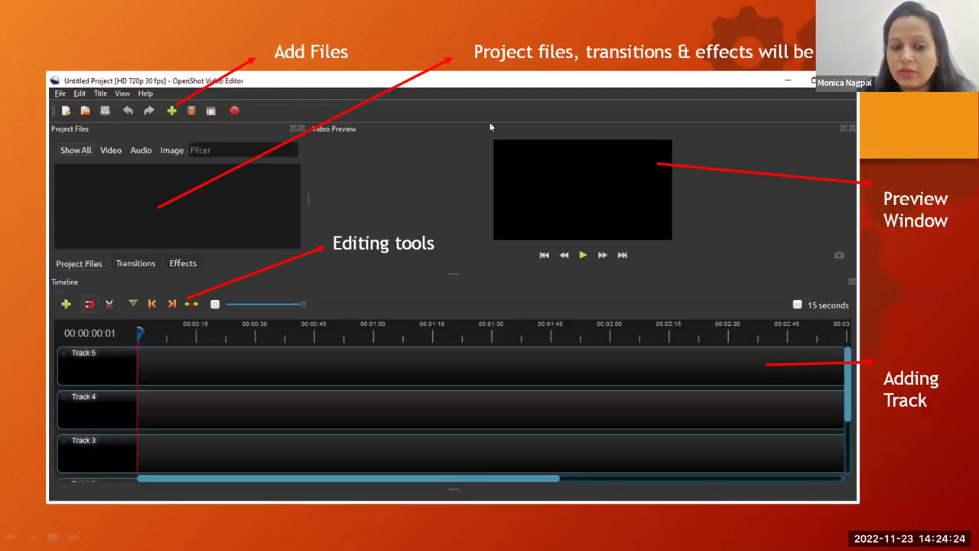
key(Right)
key(Right)
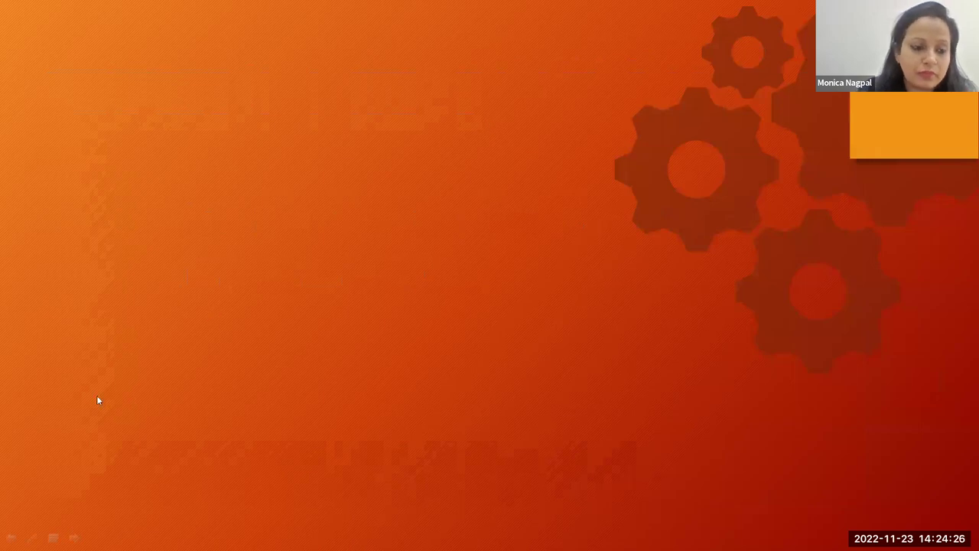
key(Escape)
Step: Restart the show from slide 8 and advance to the annotated OpenShot interface slide
click(64, 490)
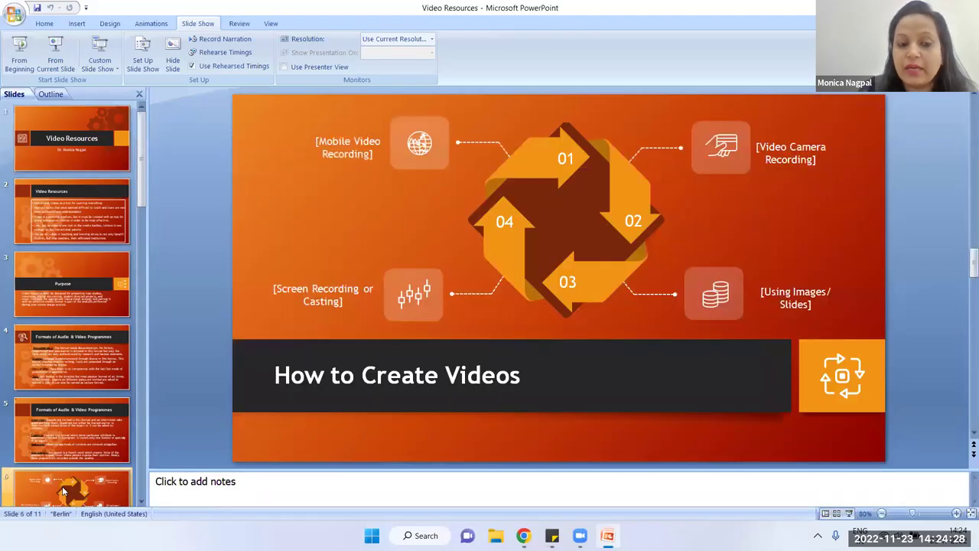
key(Down)
key(Down)
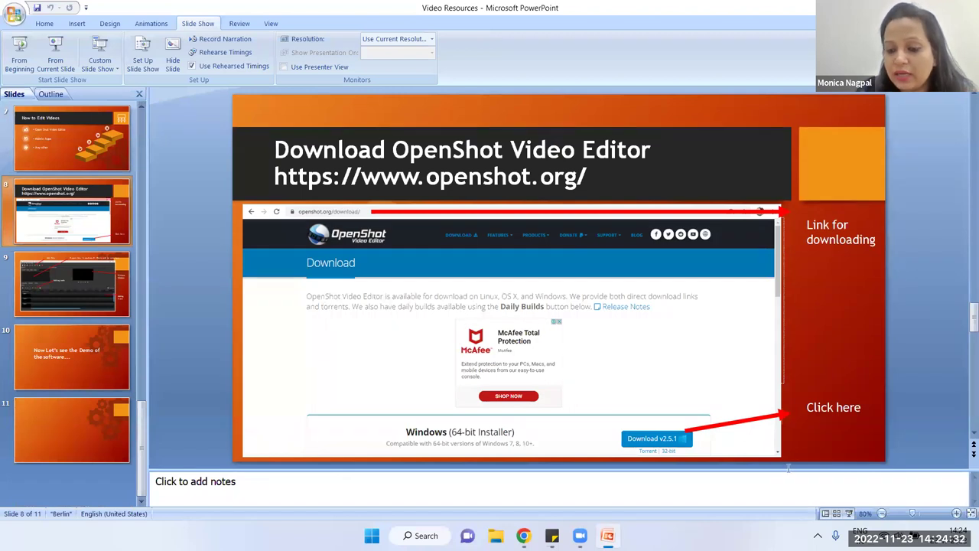
key(shift+F5)
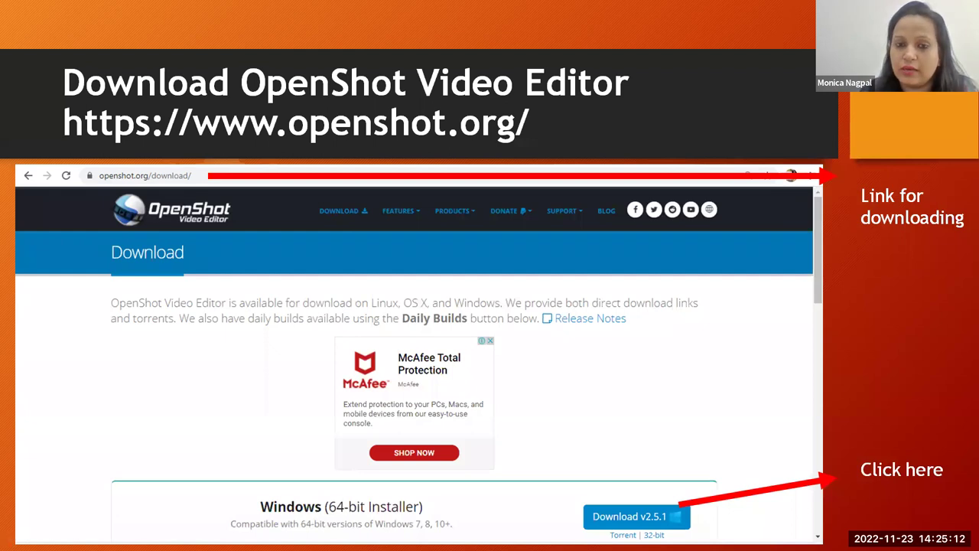
key(Right)
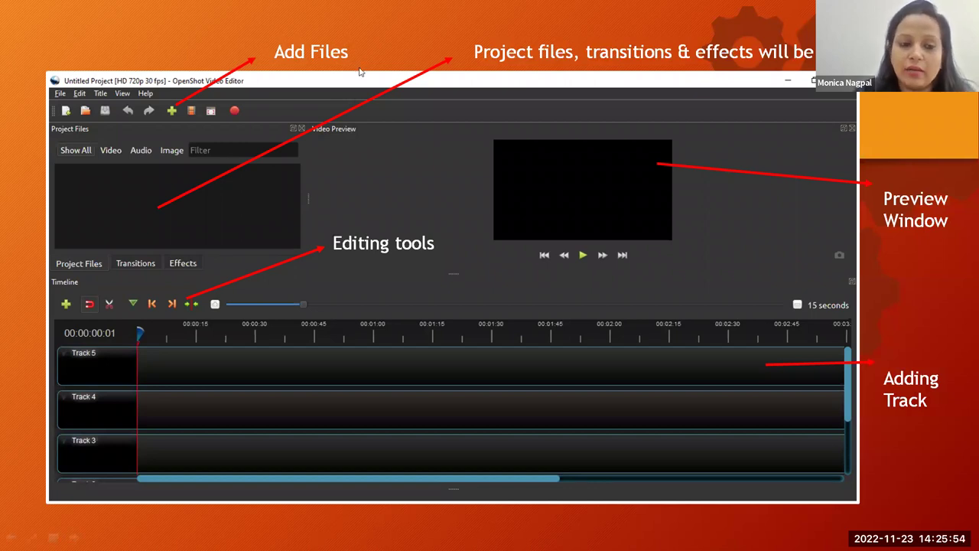
Step: Advance past the demo announcement slide, exit the show, and minimise PowerPoint with Win+D
click(206, 327)
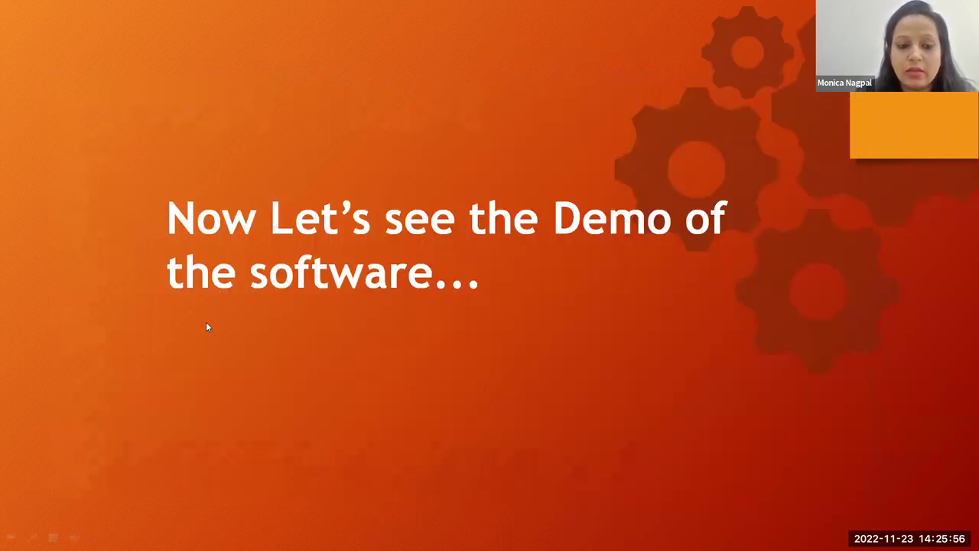
click(221, 393)
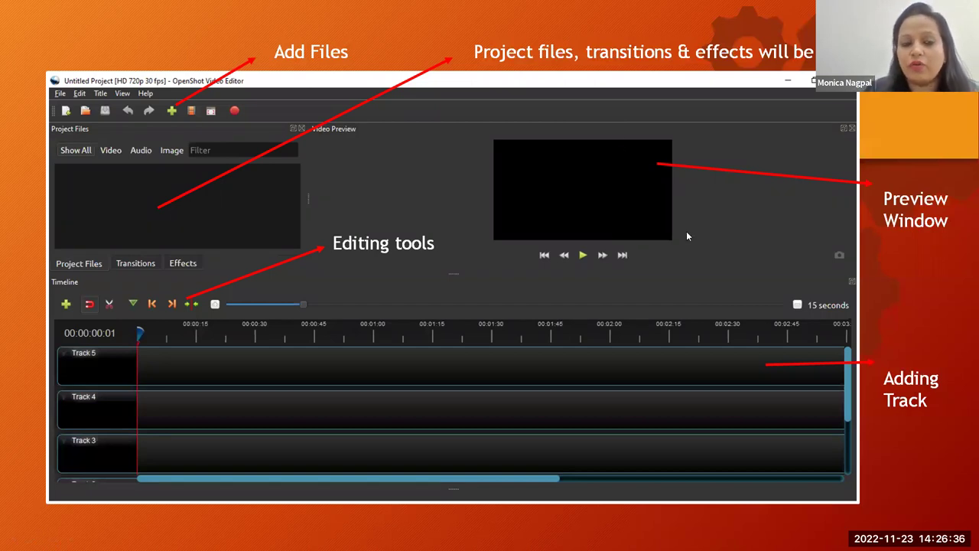
key(Right)
key(Right)
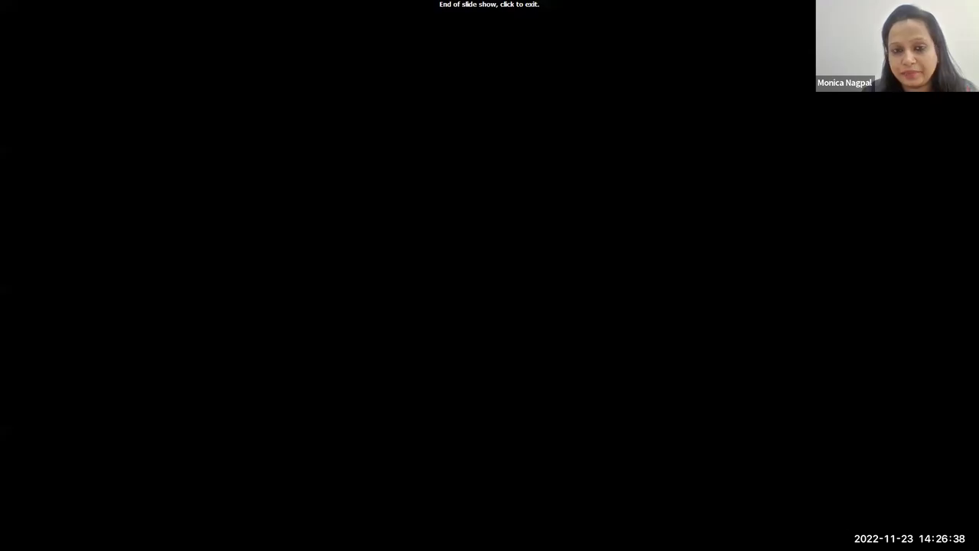
click(685, 234)
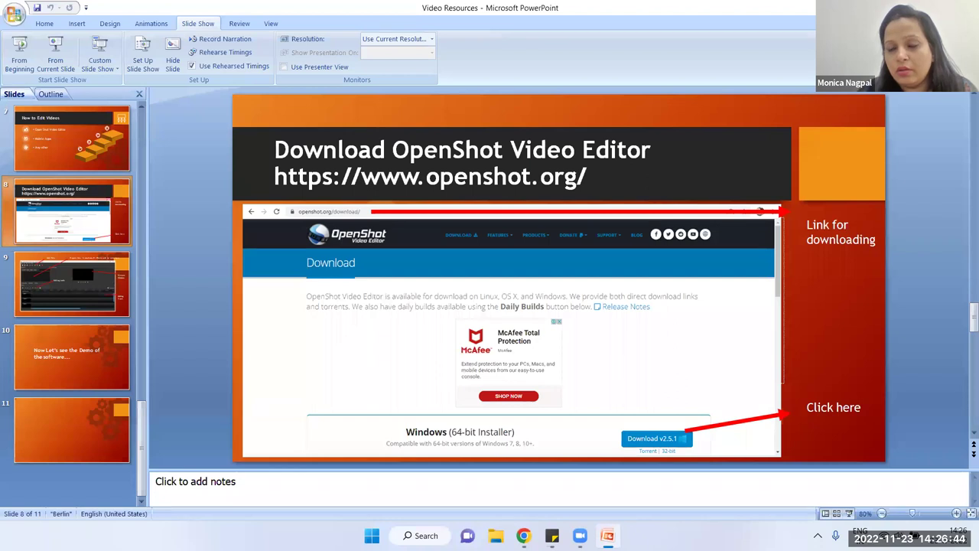
key(super+d)
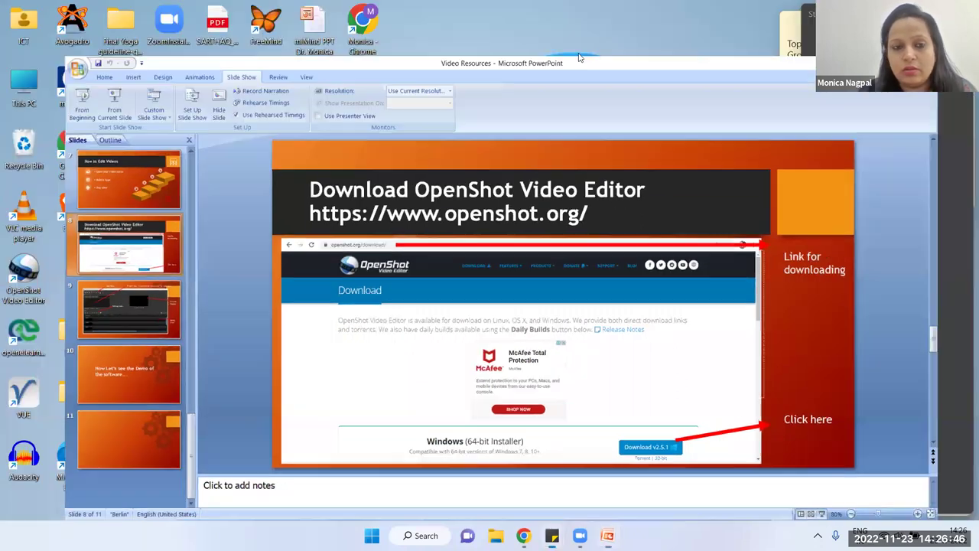
Step: Search Google for 'openshot video editor' in a new Chrome tab
click(523, 535)
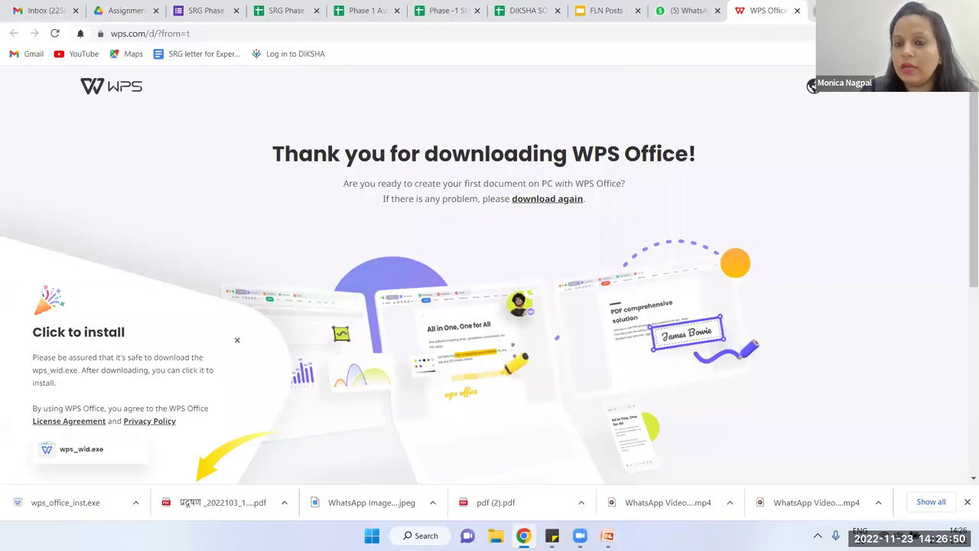
click(810, 11)
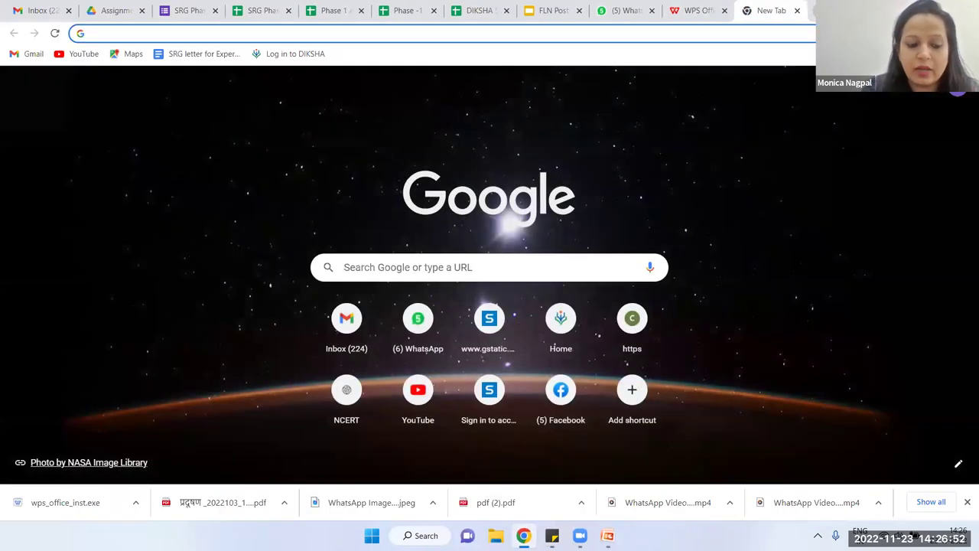
text(ope)
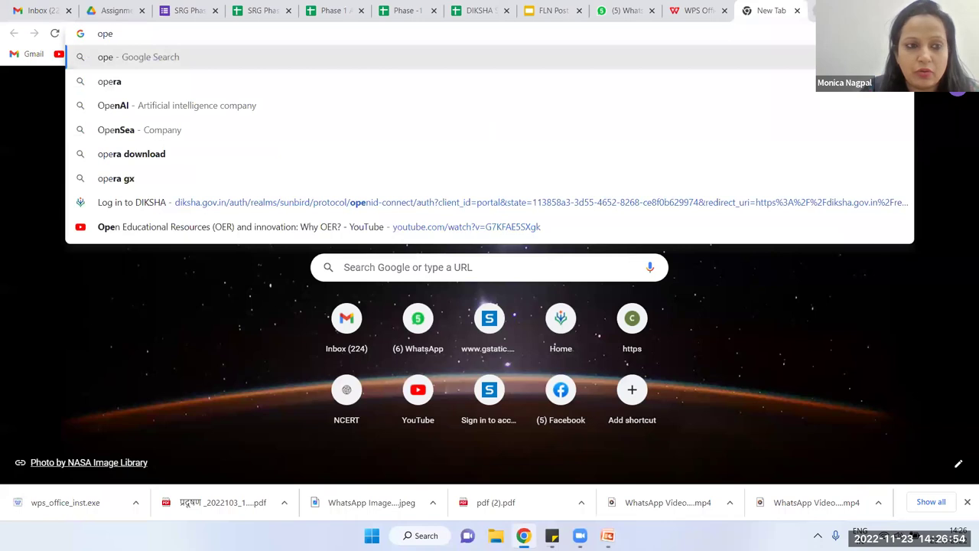
text(n shot)
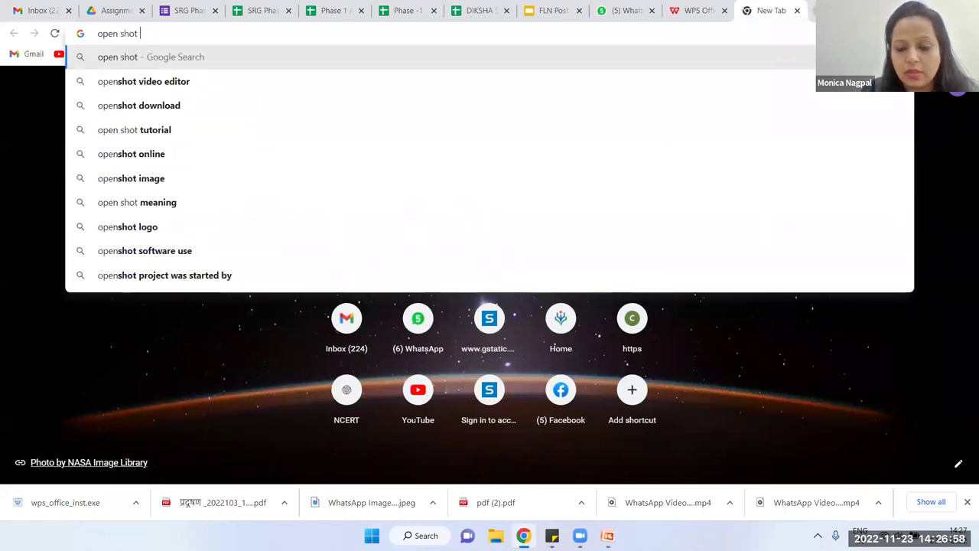
key(Down)
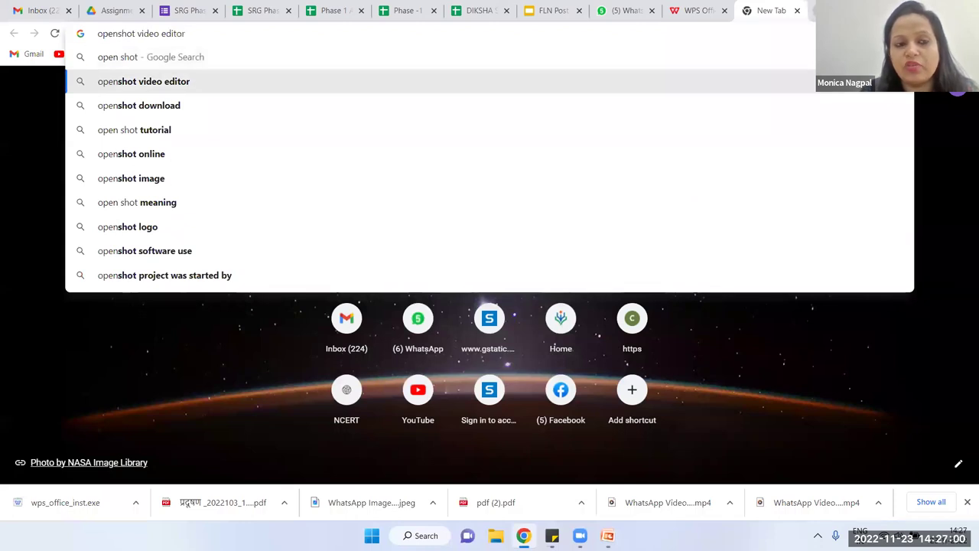
key(Return)
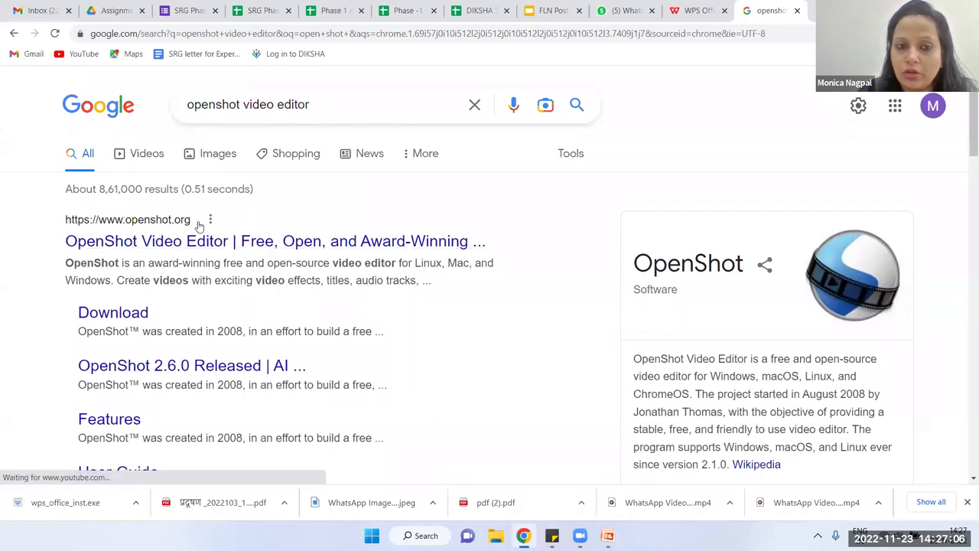
Step: Open the openshot.org result and go to its Download page offering v2.6.1
click(200, 245)
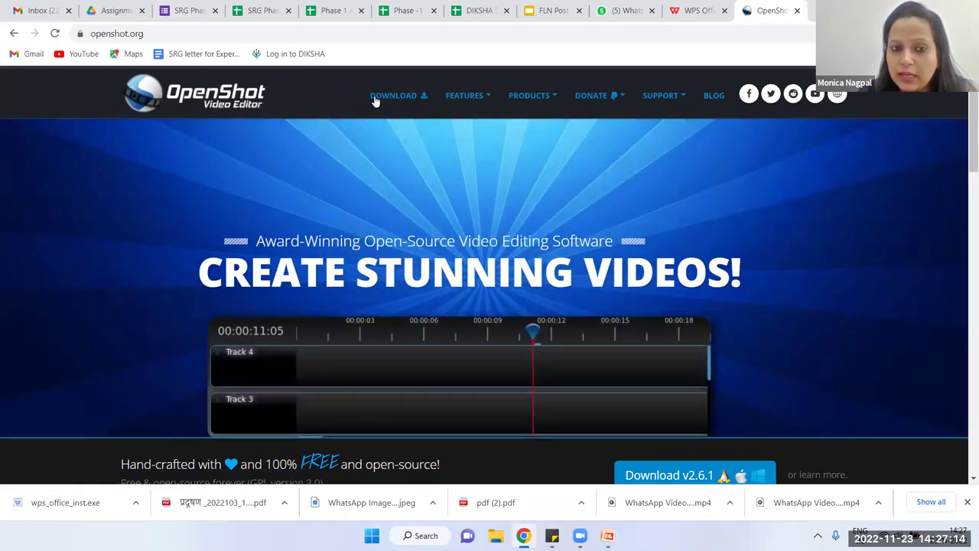
scroll(548, 258, down, 2)
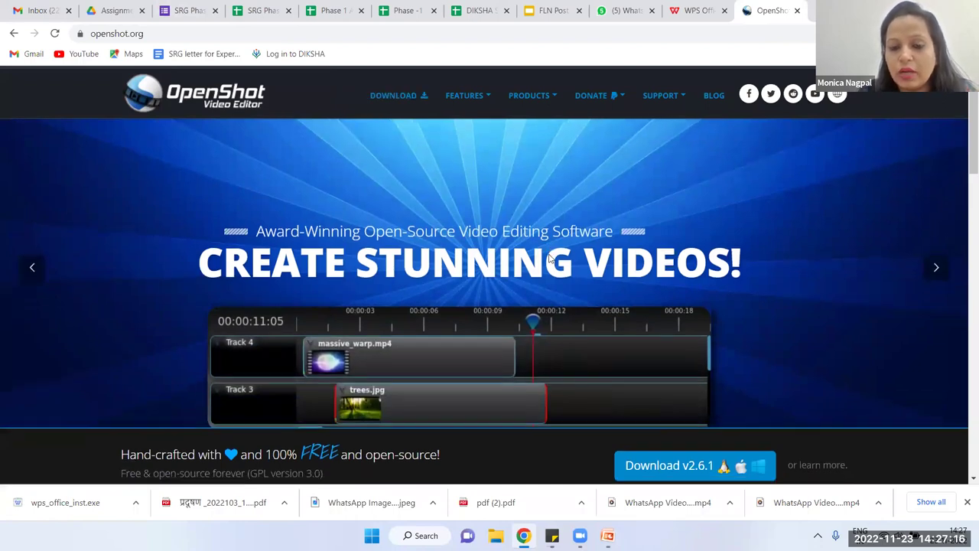
scroll(548, 258, down, 2)
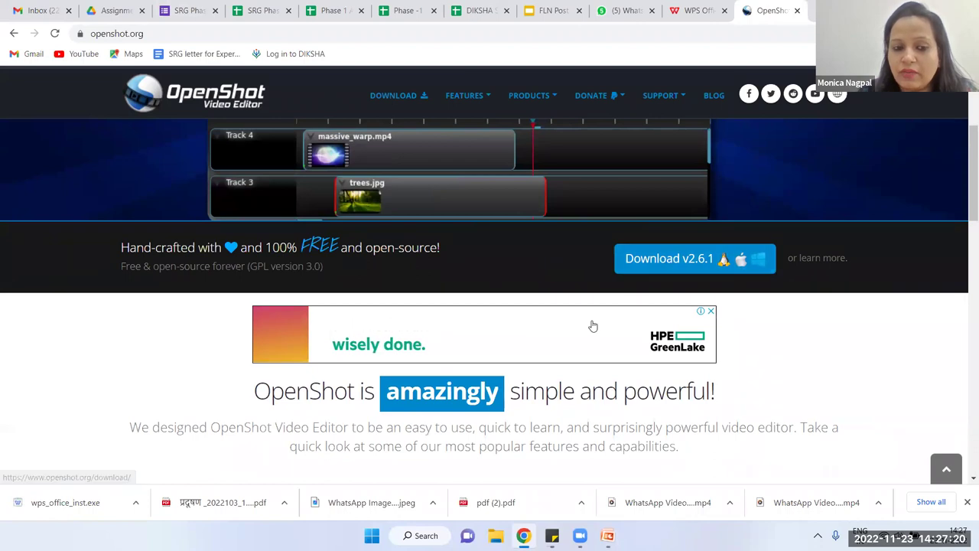
scroll(590, 324, up, 3)
click(406, 98)
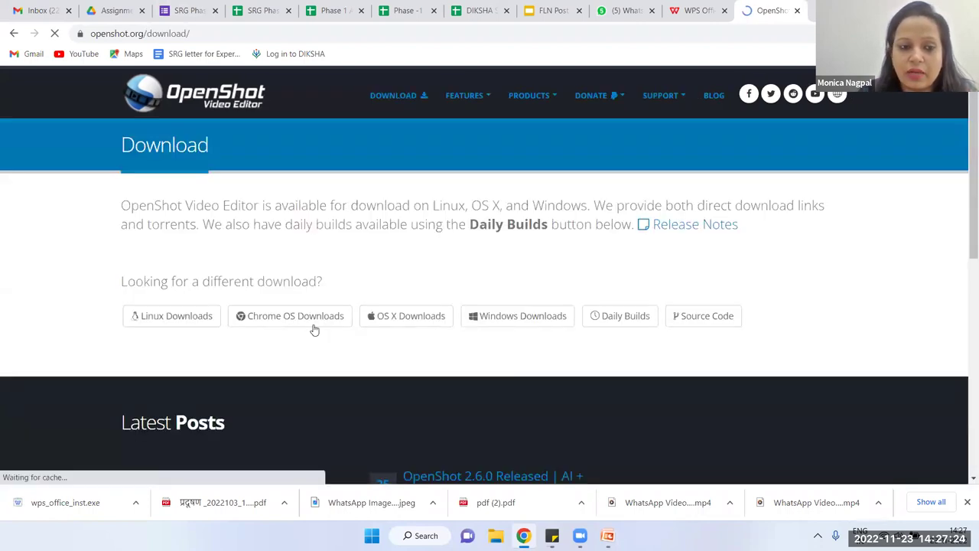
scroll(232, 381, down, 1)
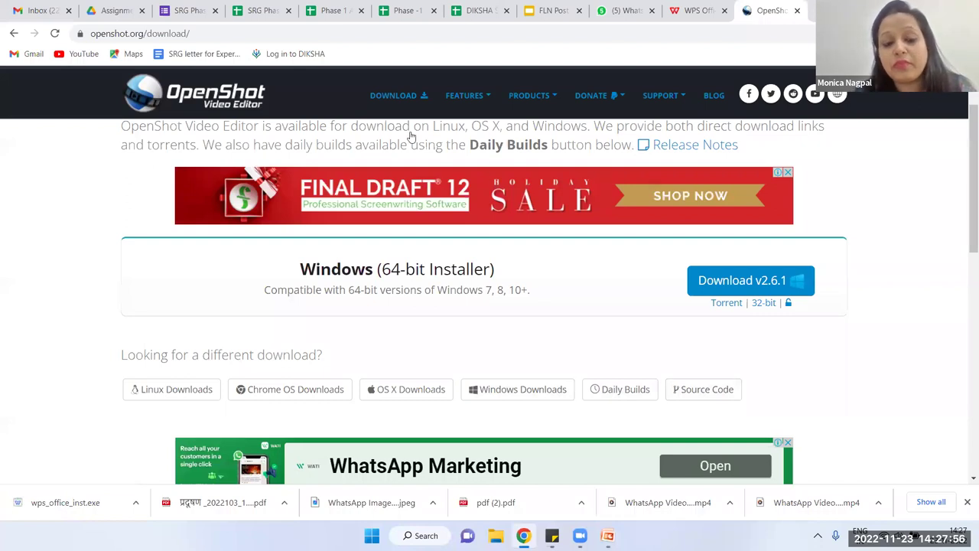
Step: Download the Windows 64-bit v2.6.1 installer, then minimise Chrome to the desktop
click(736, 291)
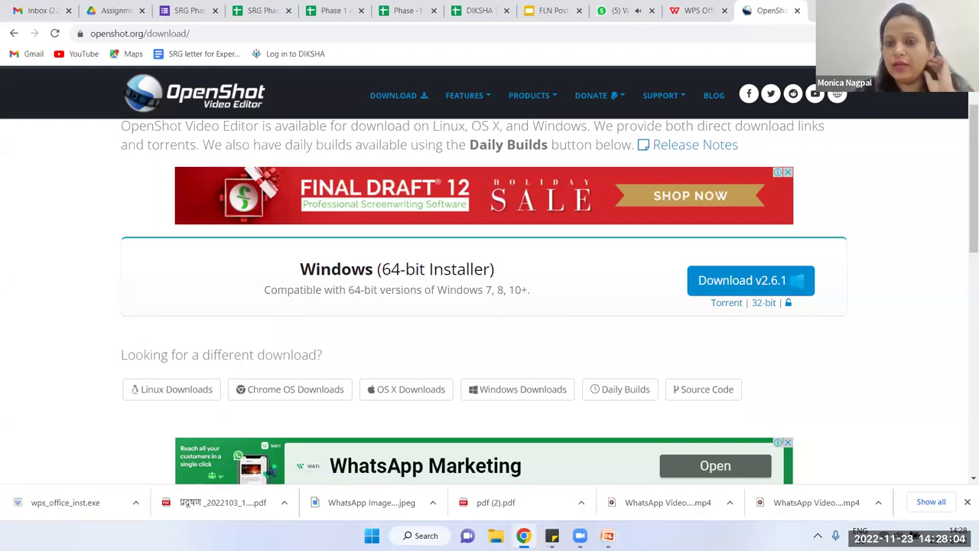
key(super+d)
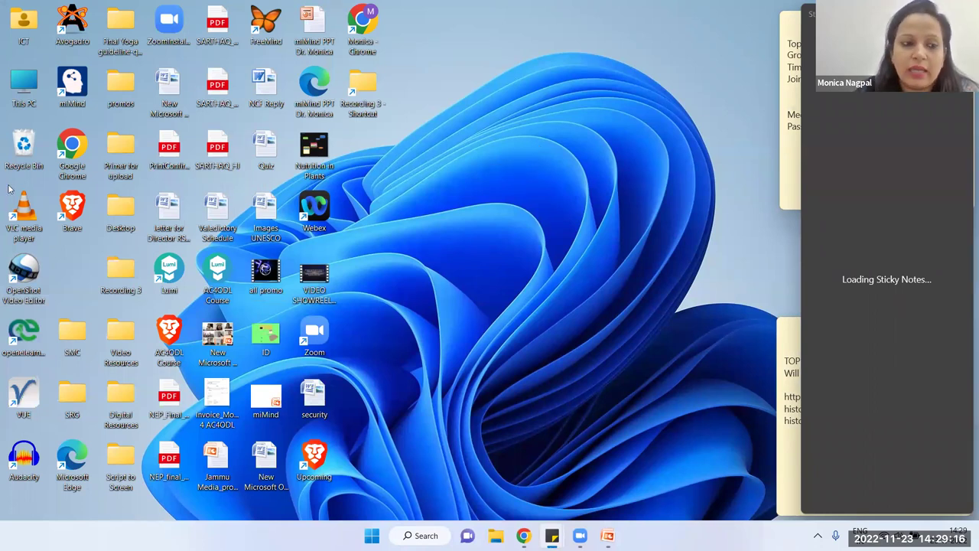
Step: Launch OpenShot from its desktop icon and close the duplicate window
double_click(26, 282)
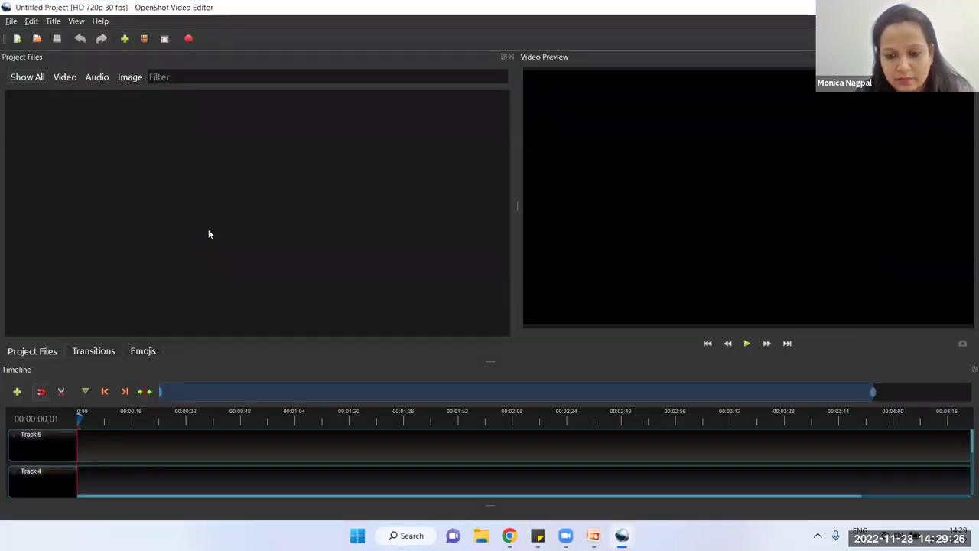
mouse_move(622, 536)
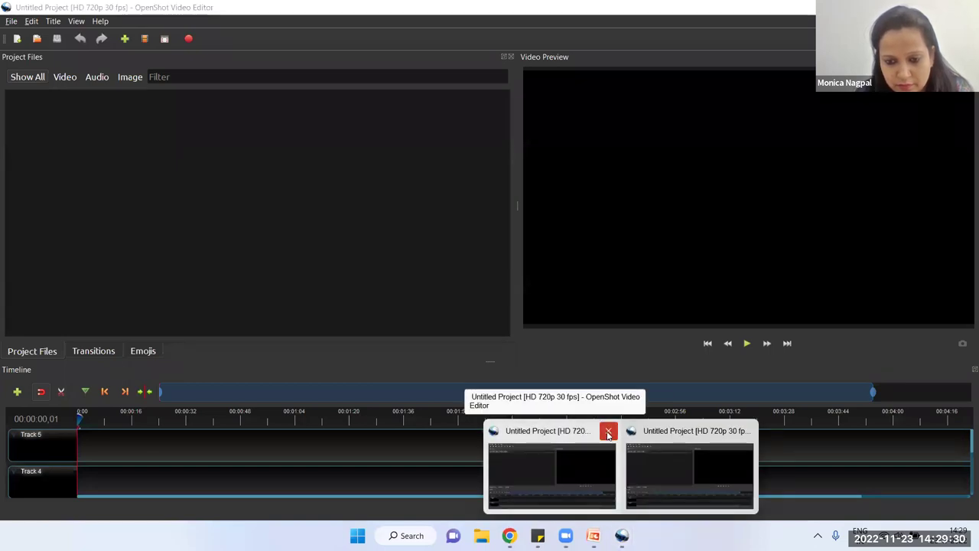
click(608, 432)
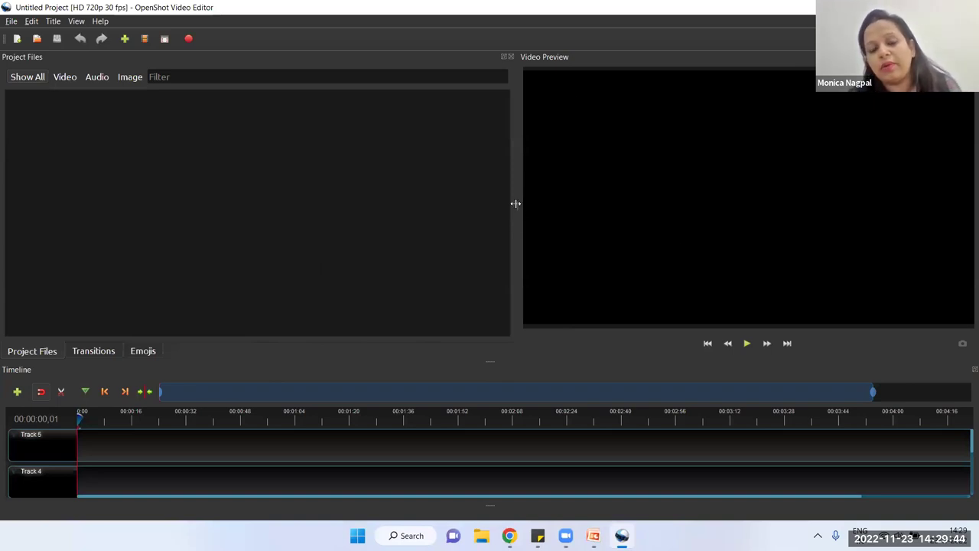
Step: Widen Project Files, shrink the preview, and enlarge the timeline to show more tracks
drag(516, 203, 341, 198)
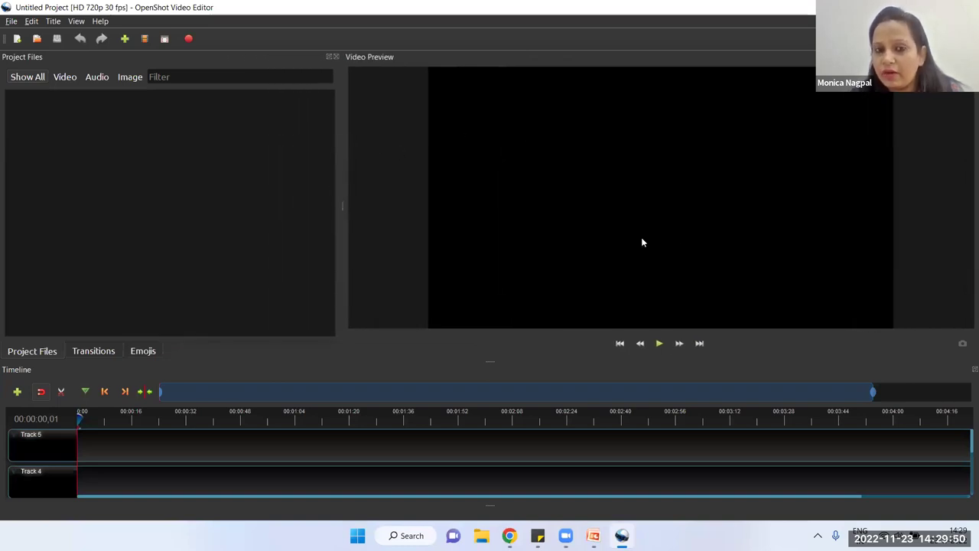
mouse_move(485, 361)
mouse_down()
mouse_move(495, 276)
mouse_move(485, 245)
mouse_move(483, 378)
mouse_move(477, 176)
mouse_move(491, 343)
mouse_up()
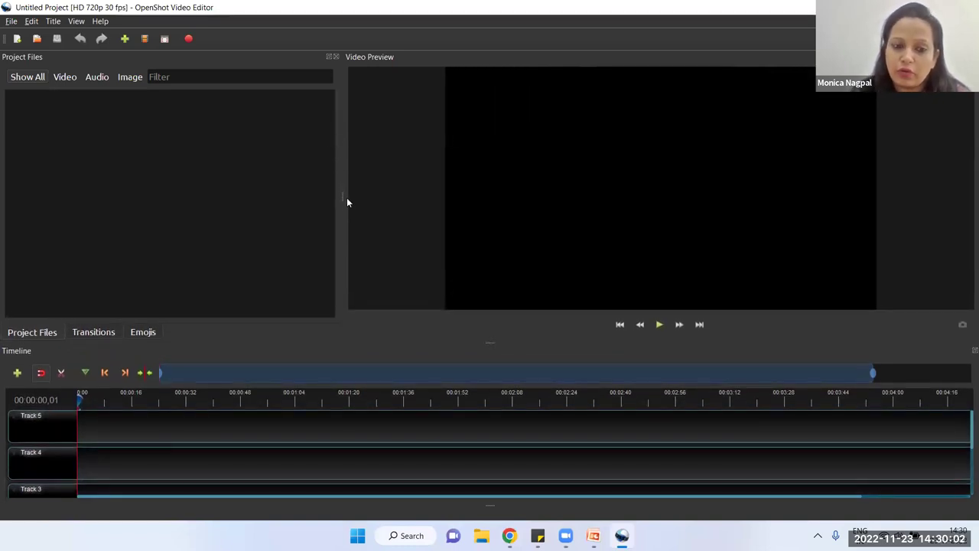
drag(341, 199, 378, 203)
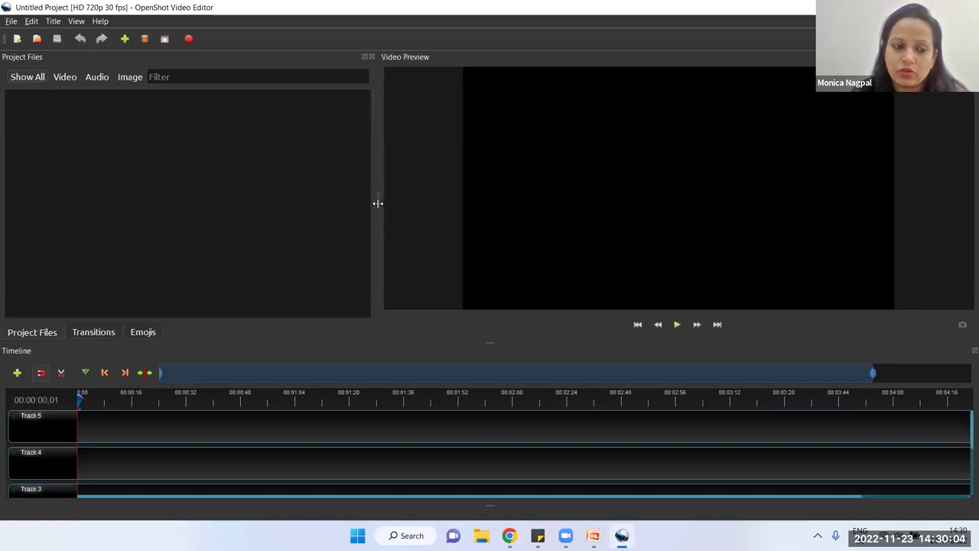
right_click(55, 434)
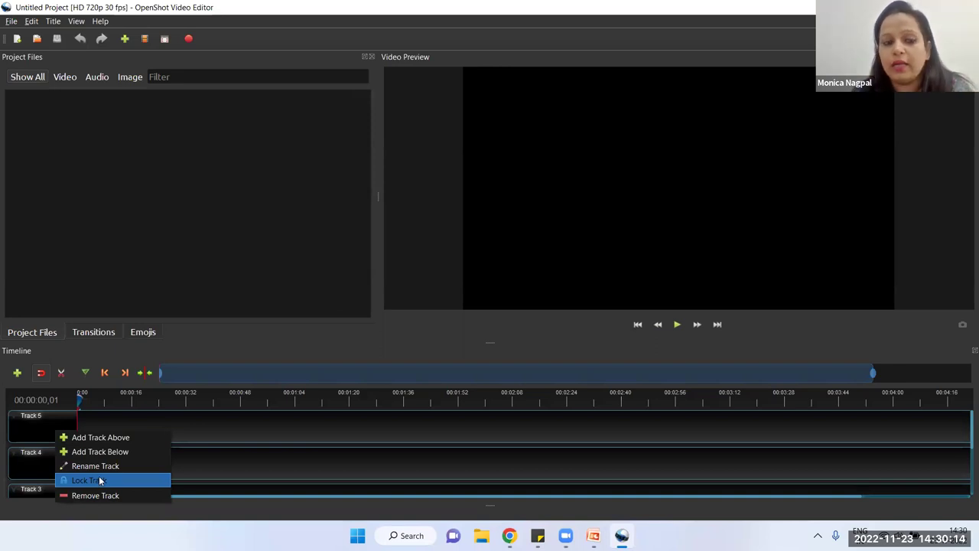
click(202, 428)
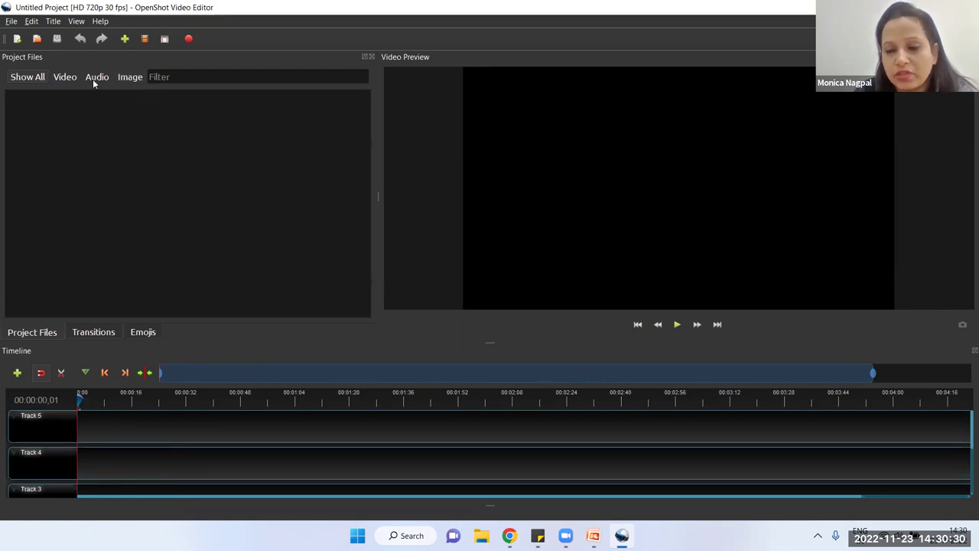
Step: Switch the left dock to the Transitions library
click(98, 332)
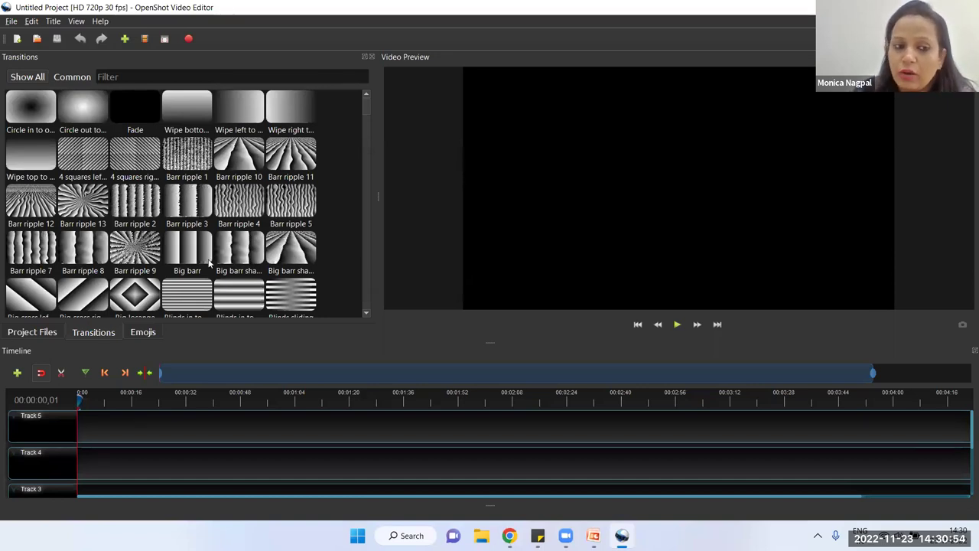
Step: Browse the Emojis library (Sunrise, Rainbow, moon phases), then close its panel
click(144, 333)
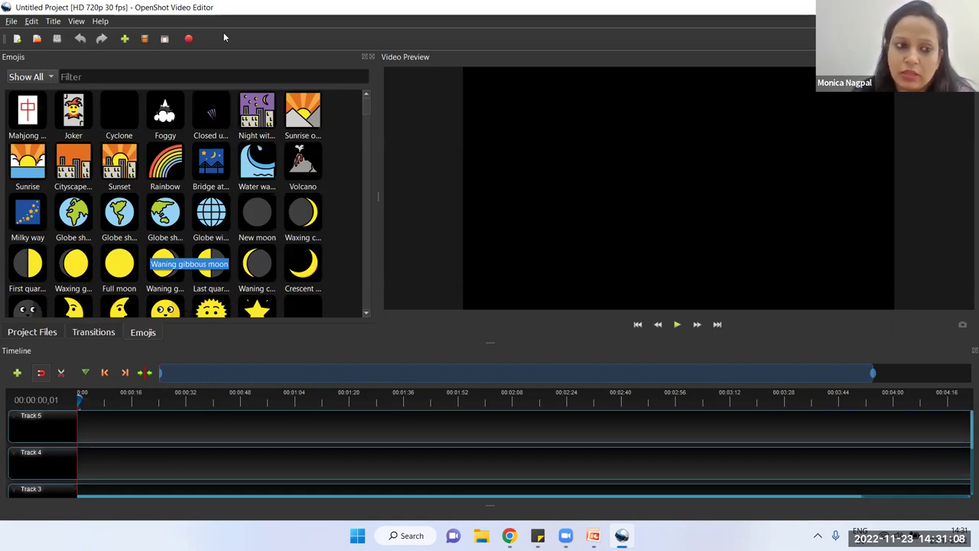
click(371, 57)
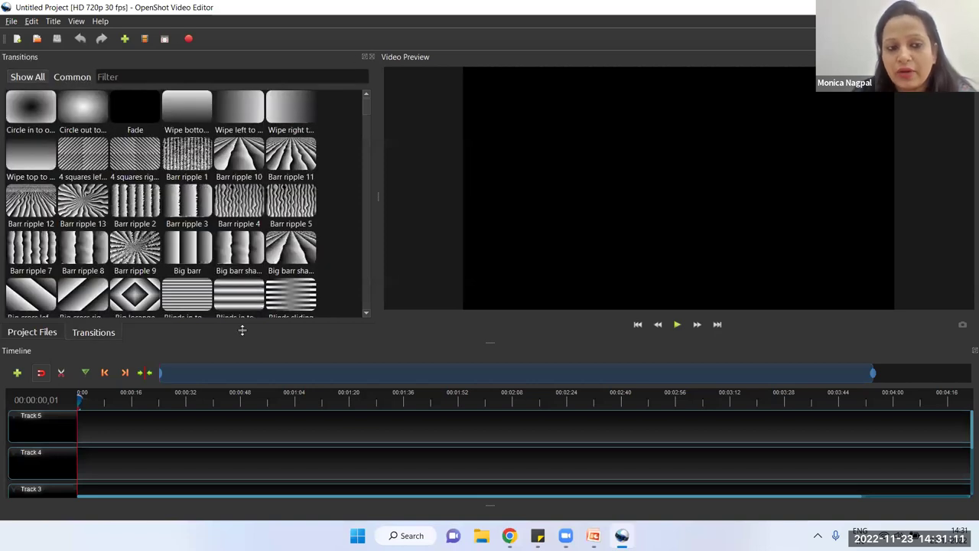
Step: Switch back to the empty Project Files list
click(44, 331)
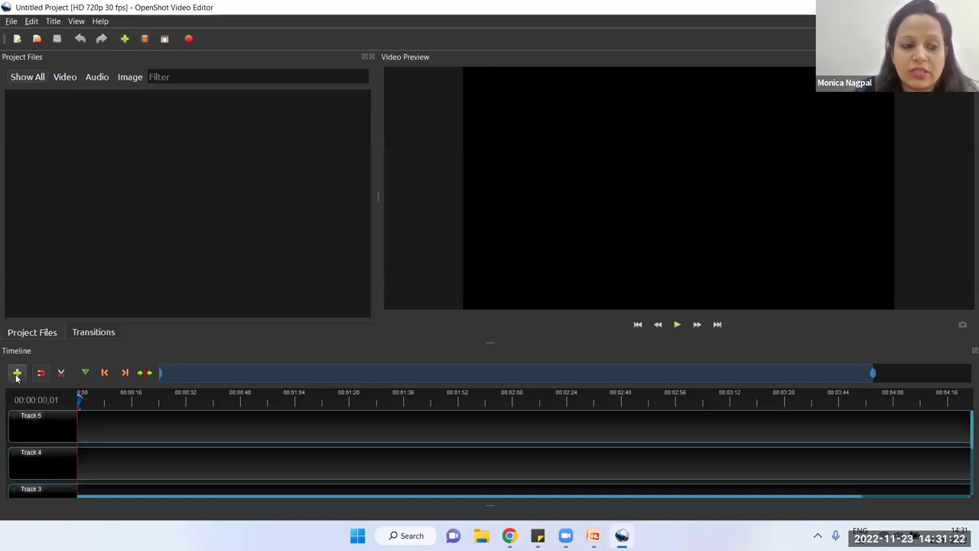
Step: Start a file import and browse to the Desktop's Video Resources folder
click(126, 39)
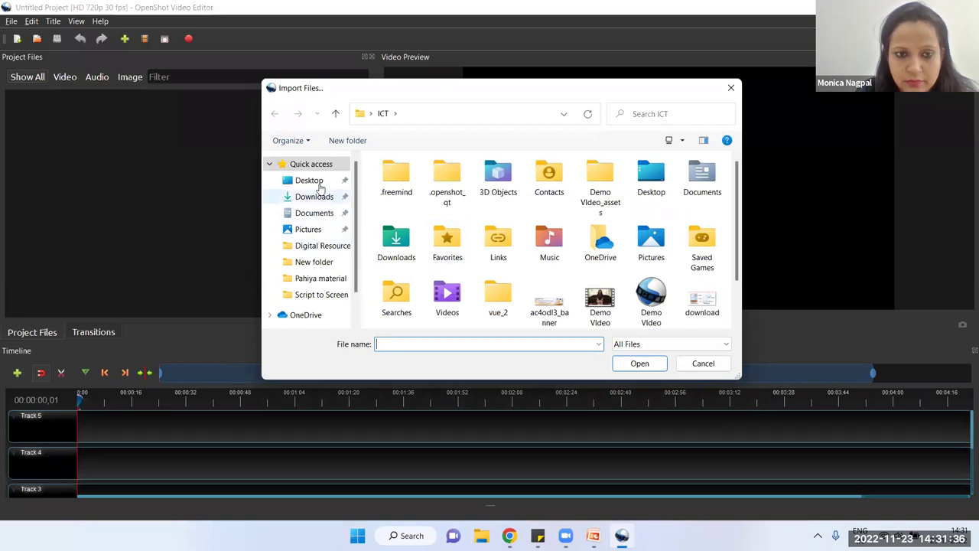
click(309, 180)
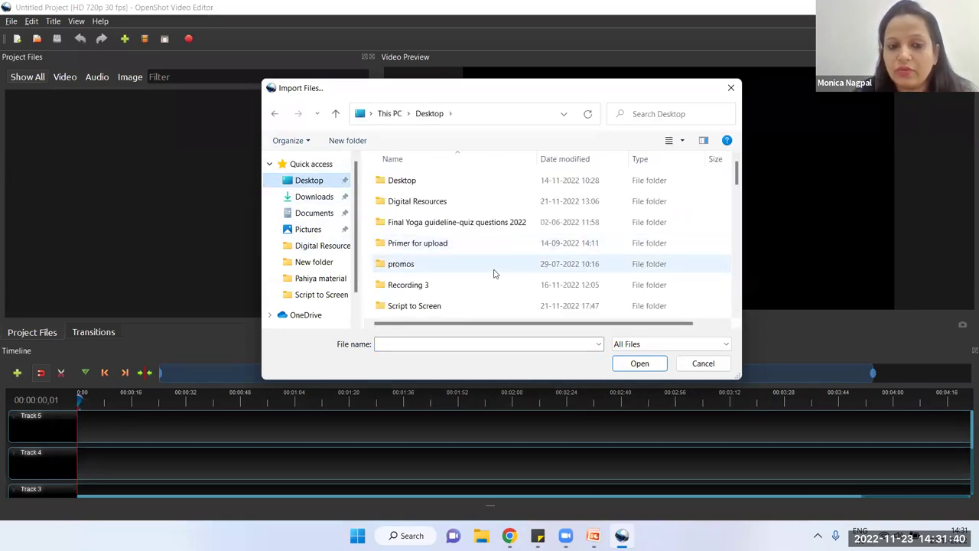
scroll(493, 273, down, 1)
scroll(493, 273, down, 2)
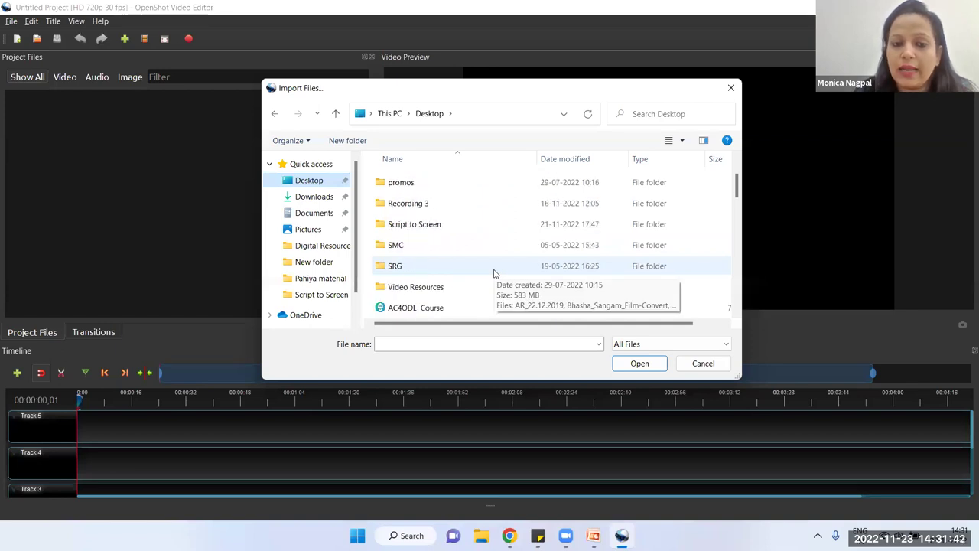
double_click(415, 287)
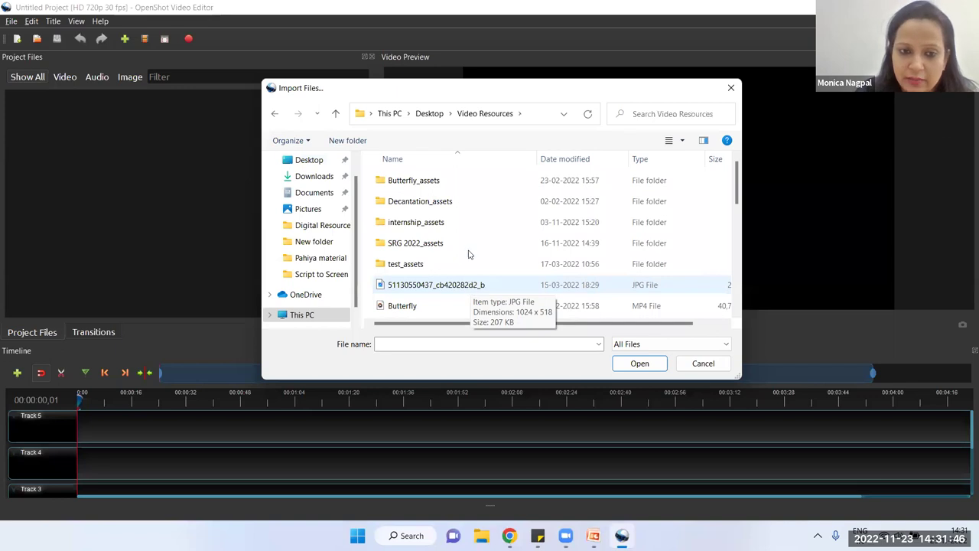
Step: Pick the dated VID-20220207 MP4 recording and import it into the project
scroll(474, 221, down, 5)
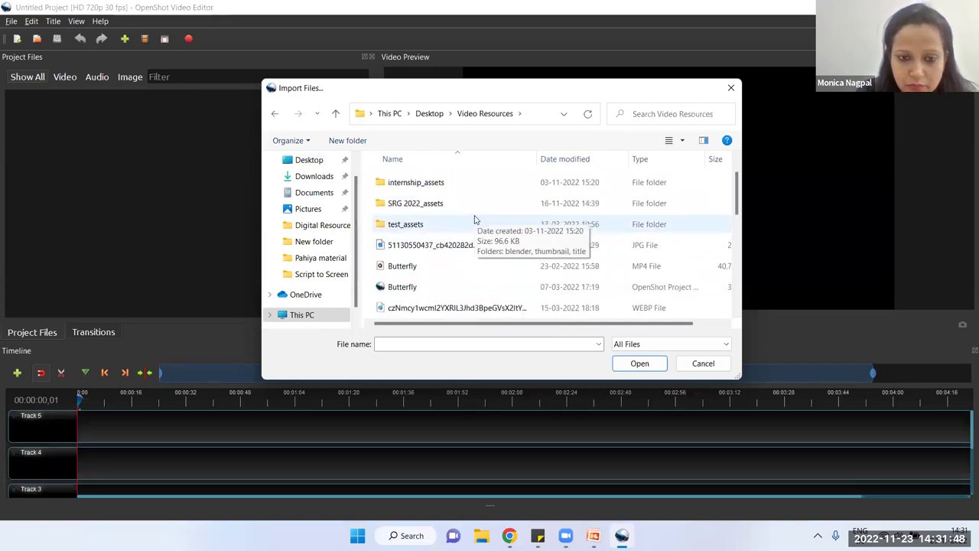
scroll(474, 220, down, 1)
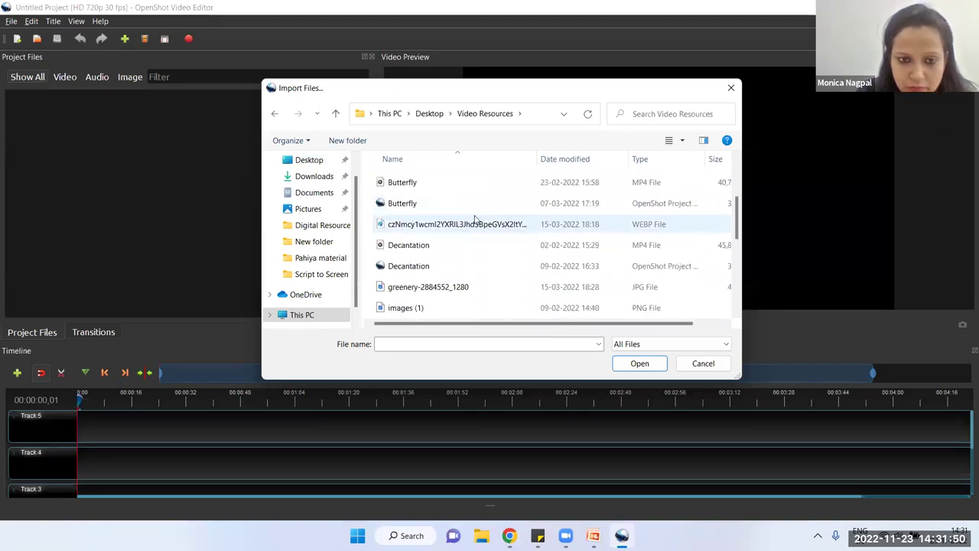
scroll(454, 254, down, 4)
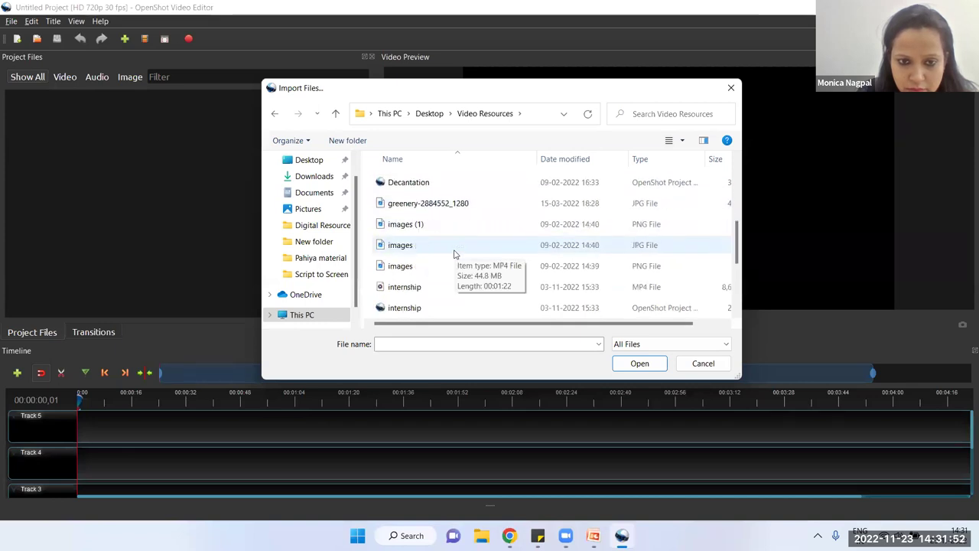
scroll(454, 254, down, 3)
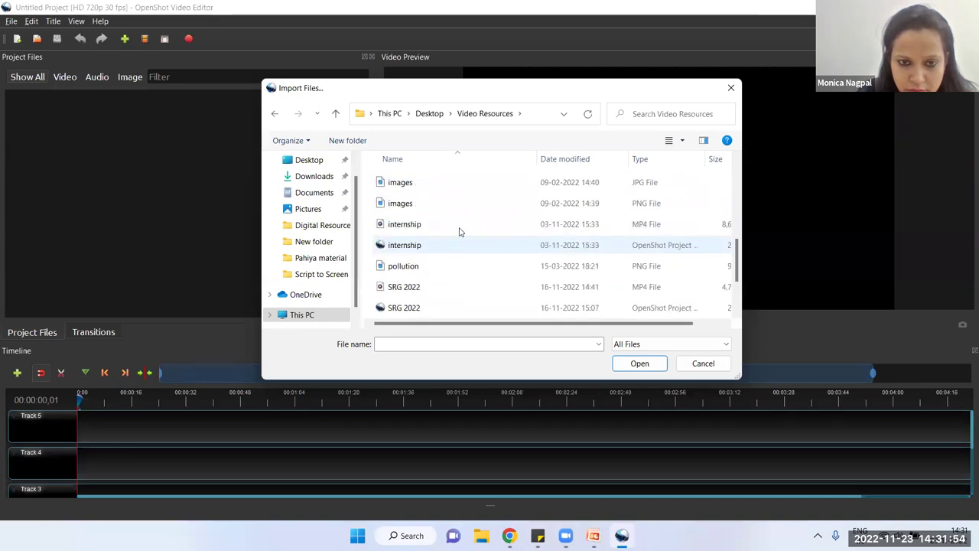
click(460, 228)
click(460, 227)
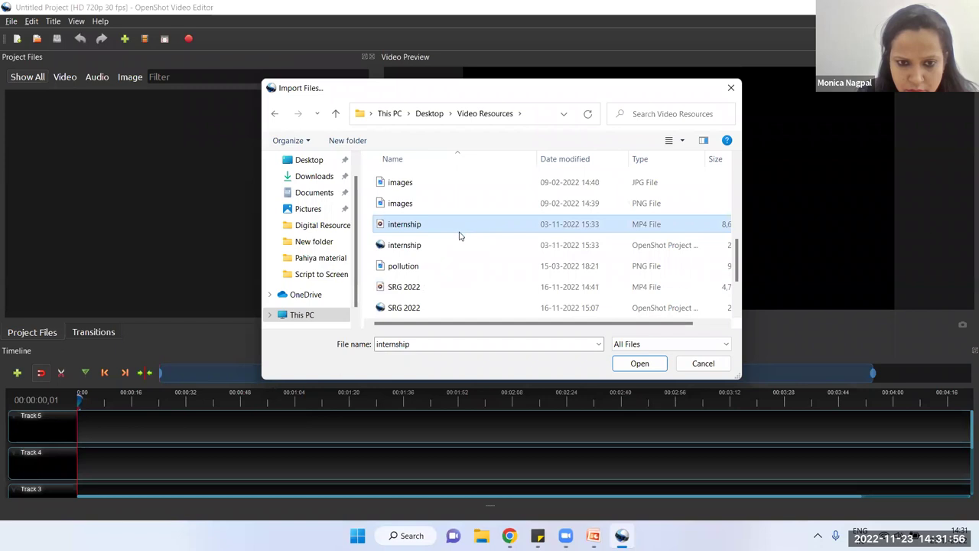
scroll(457, 273, down, 4)
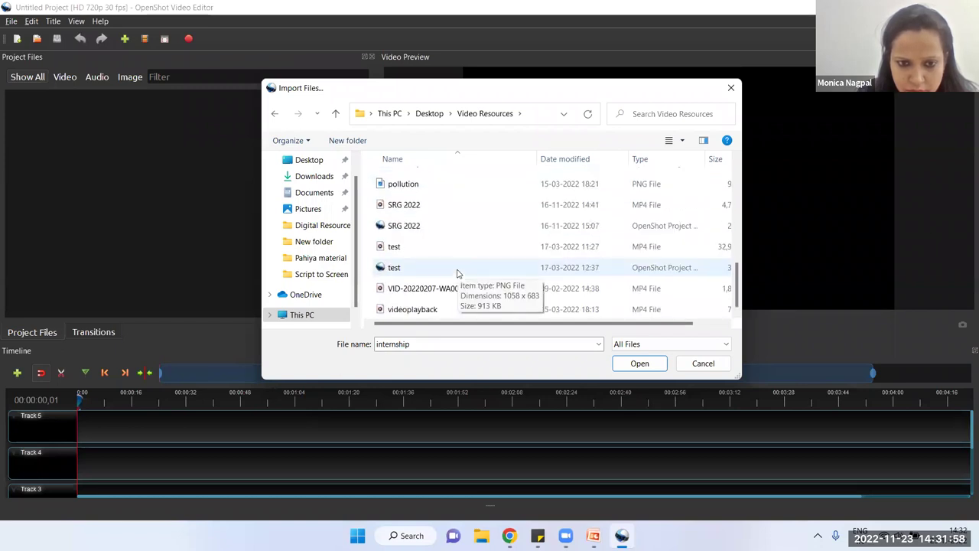
click(428, 308)
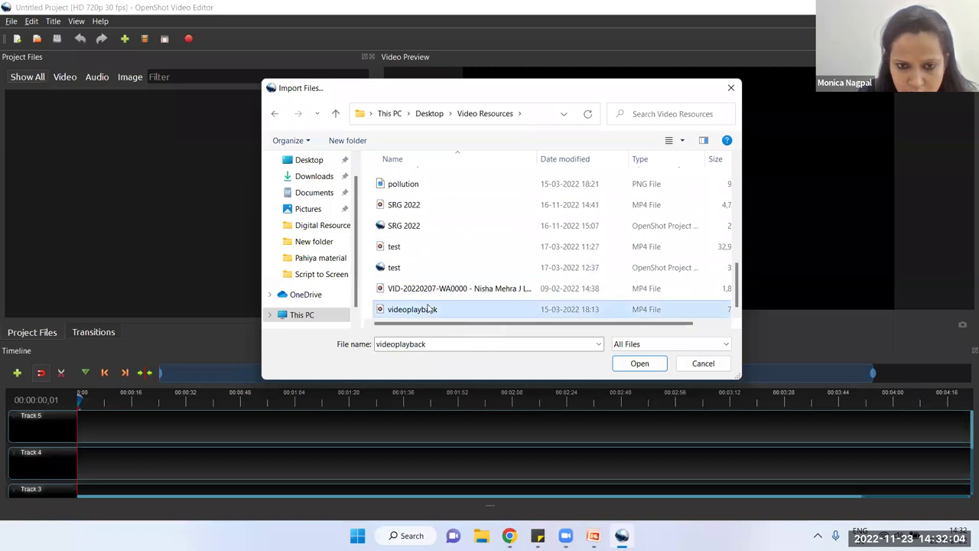
click(434, 290)
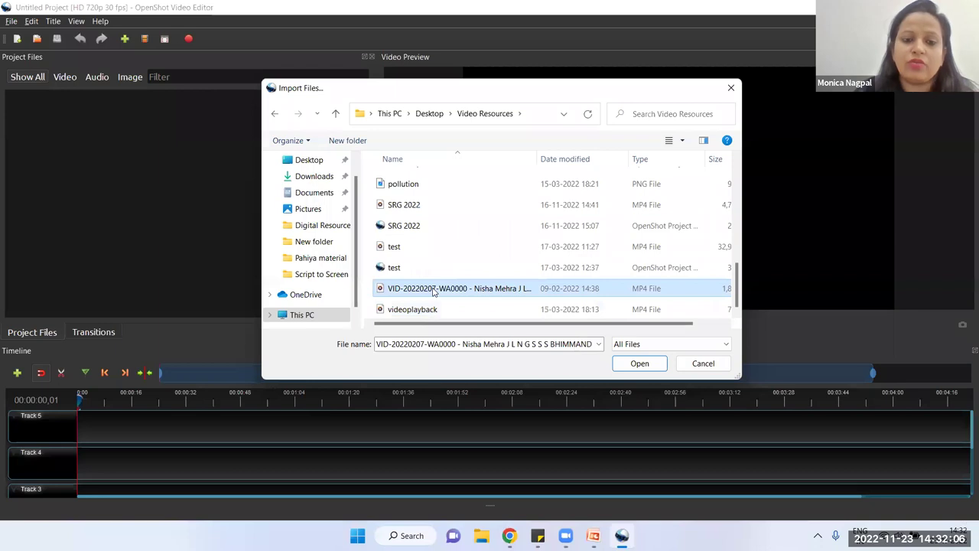
click(639, 365)
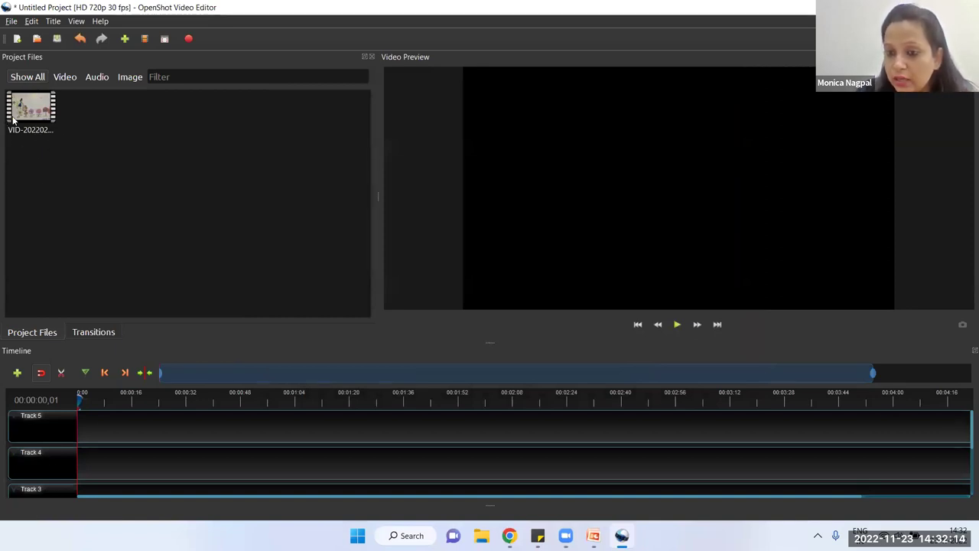
Step: Filter Project Files by Video, then Audio, return to Show All, and open the File menu
click(65, 79)
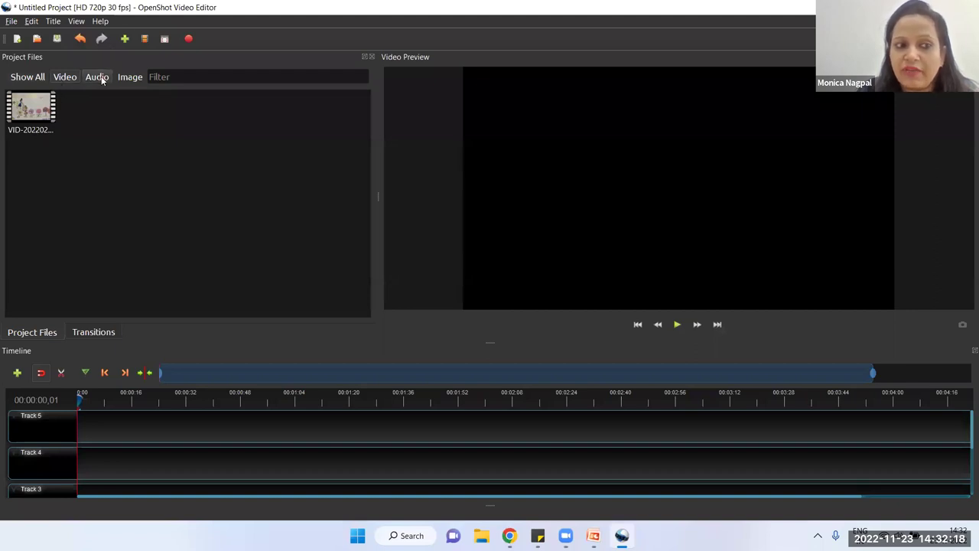
click(97, 78)
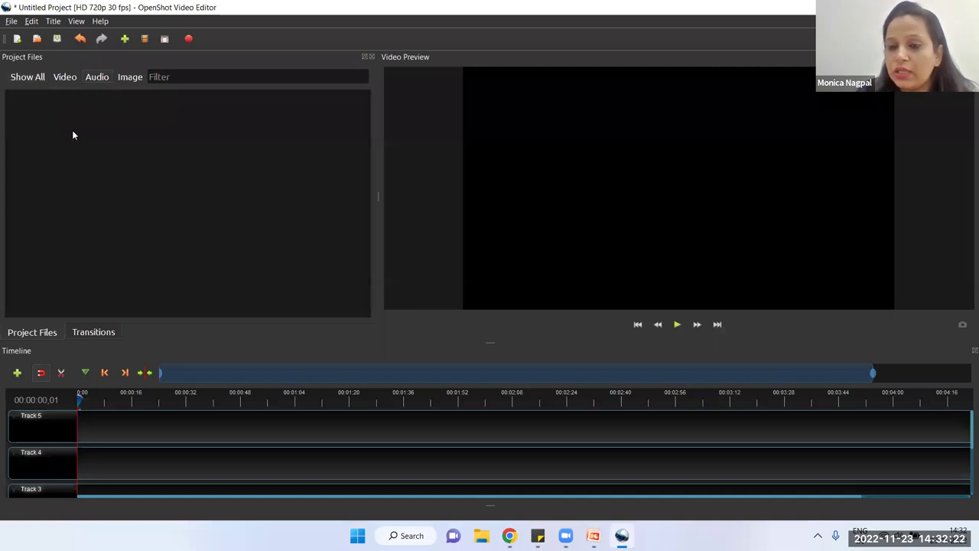
click(31, 78)
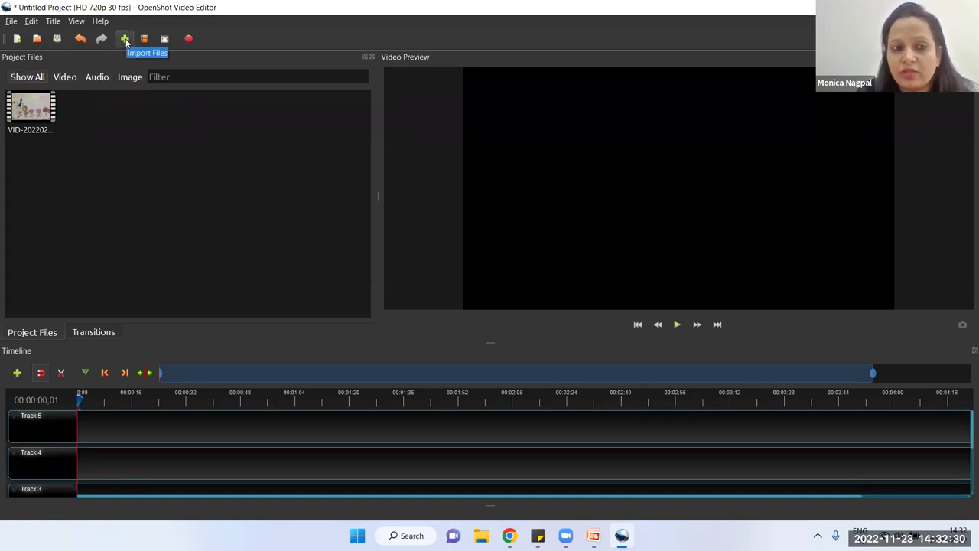
click(13, 22)
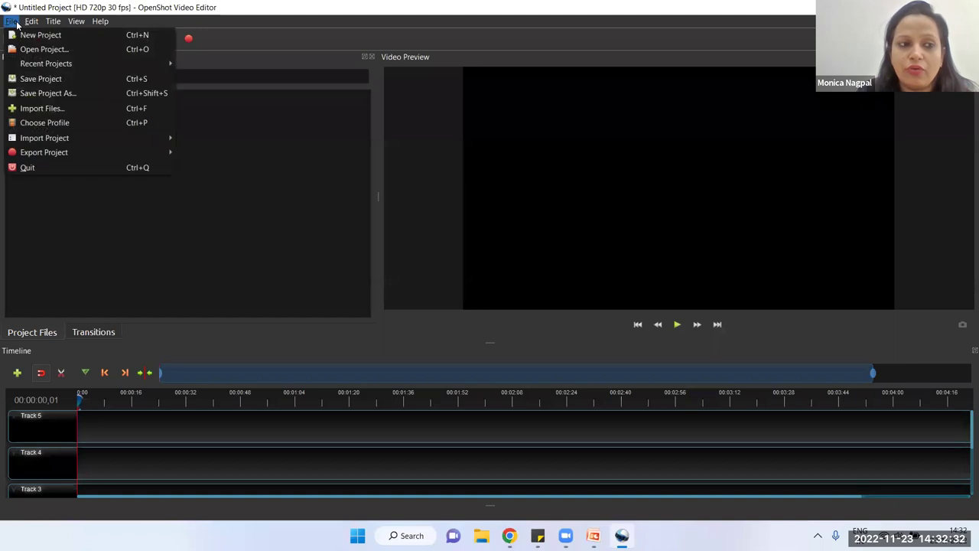
Step: Import images (1).png, images.jpg and images.png from Video Resources together
click(75, 109)
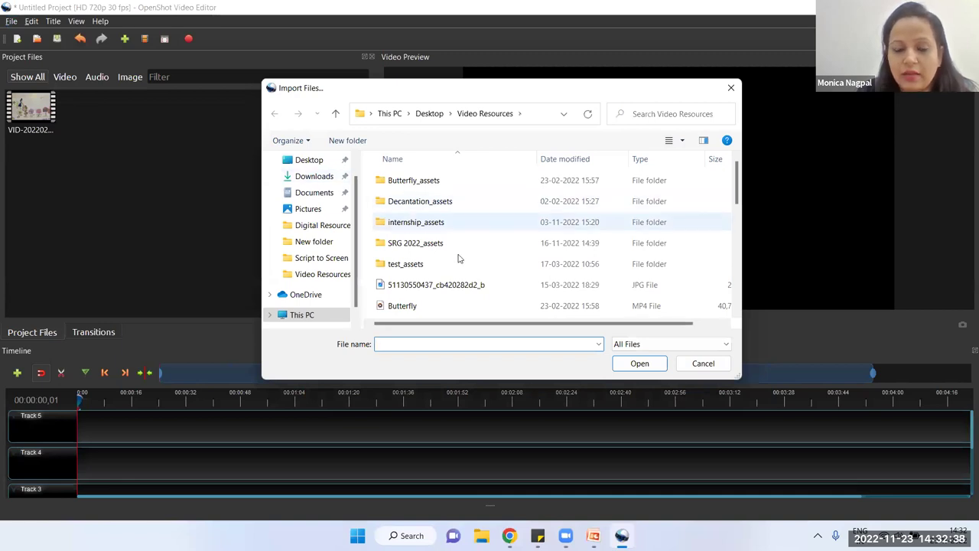
scroll(459, 257, down, 1)
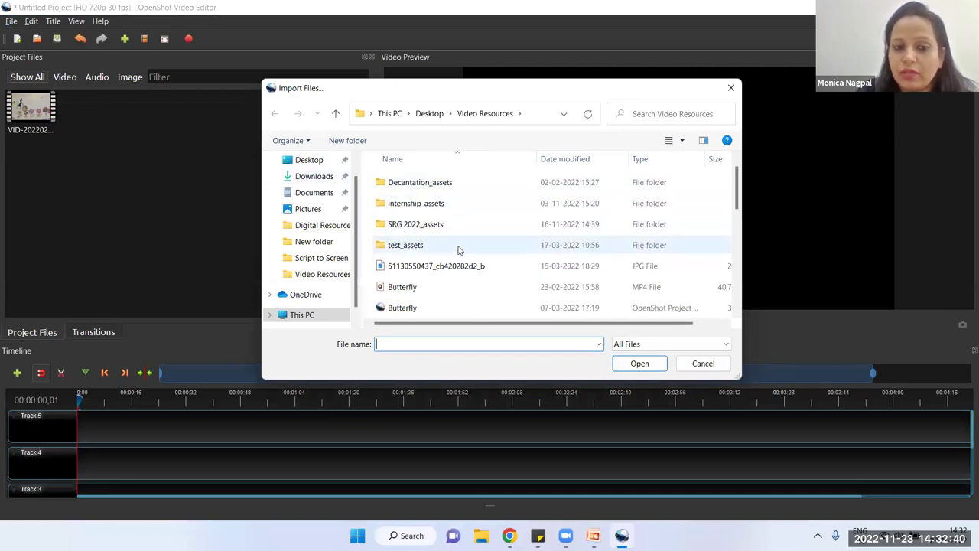
scroll(459, 250, down, 1)
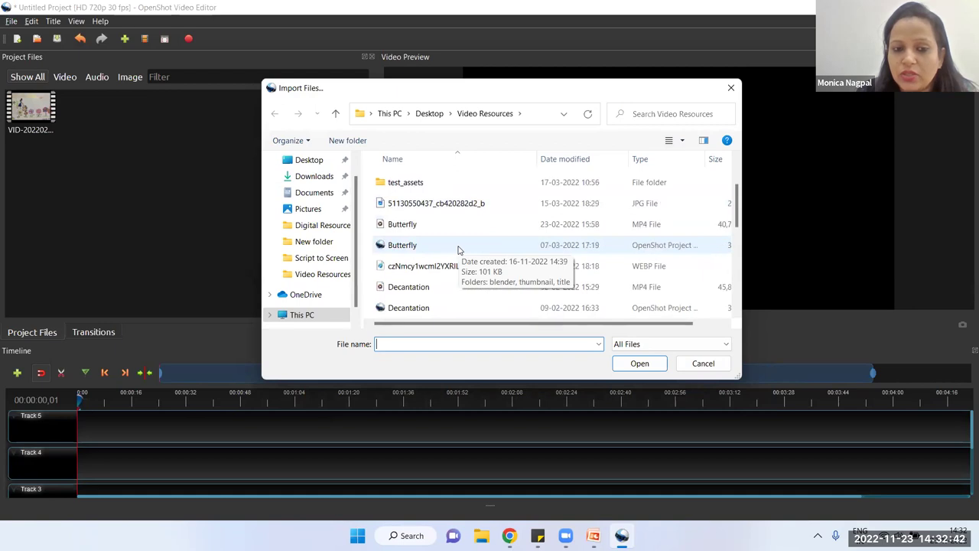
scroll(459, 250, down, 2)
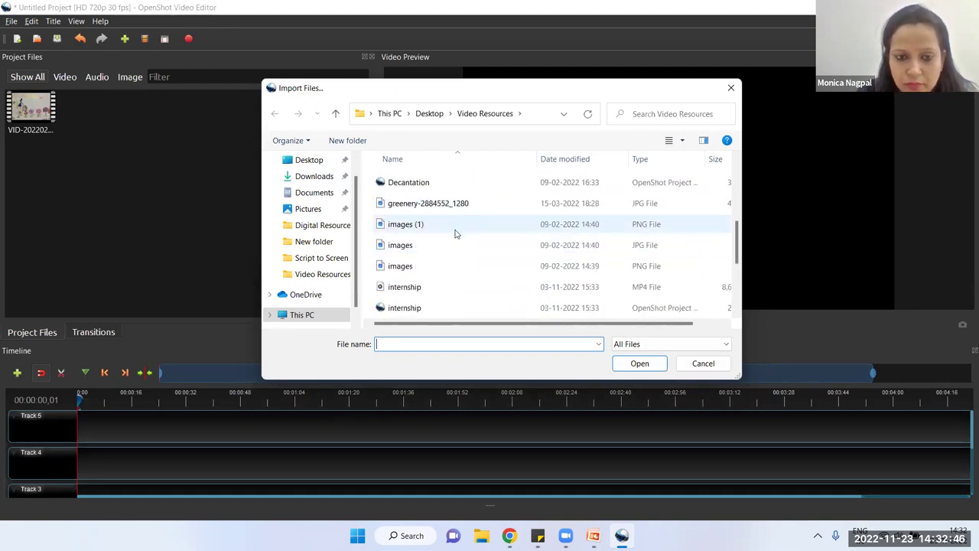
click(451, 224)
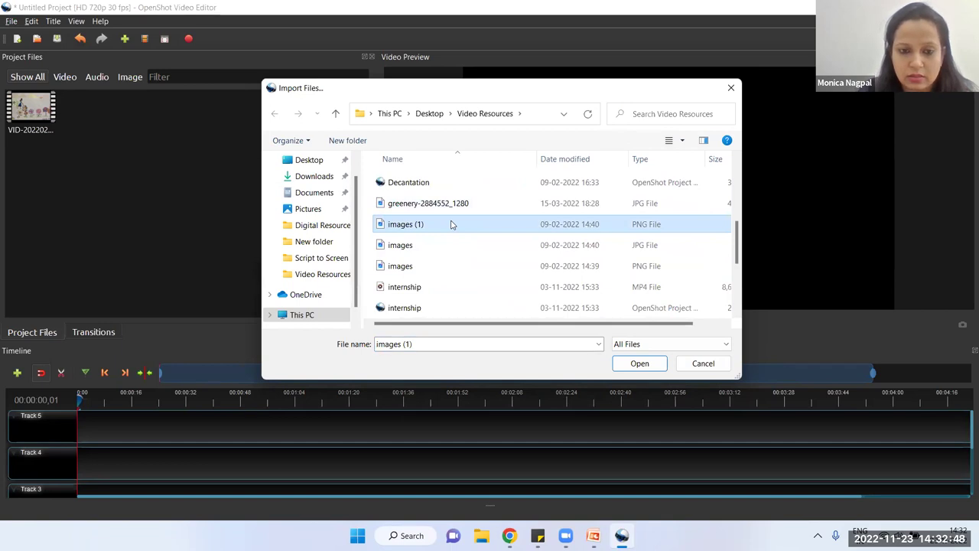
key(shift+Down)
key(shift+Down)
click(656, 365)
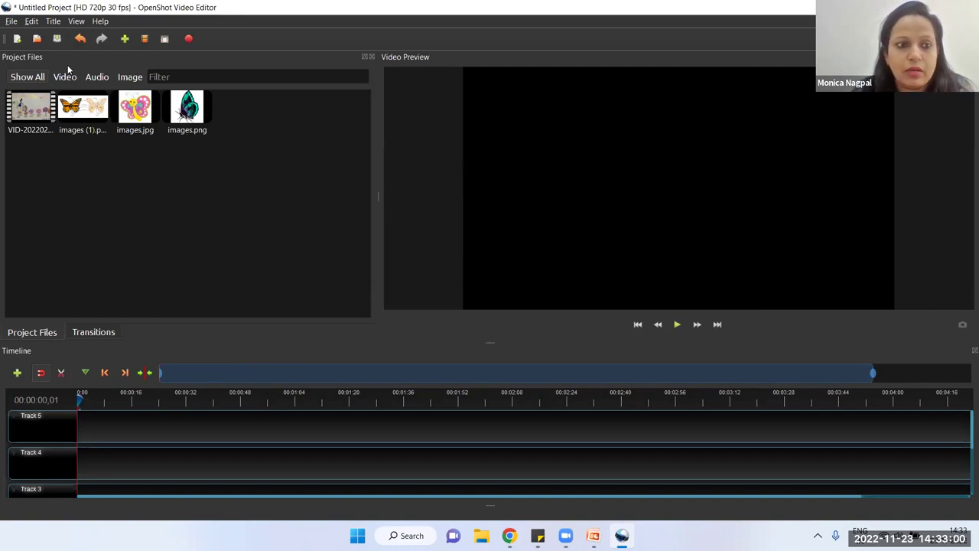
Step: Start another file import and browse to the Downloads folder
click(123, 38)
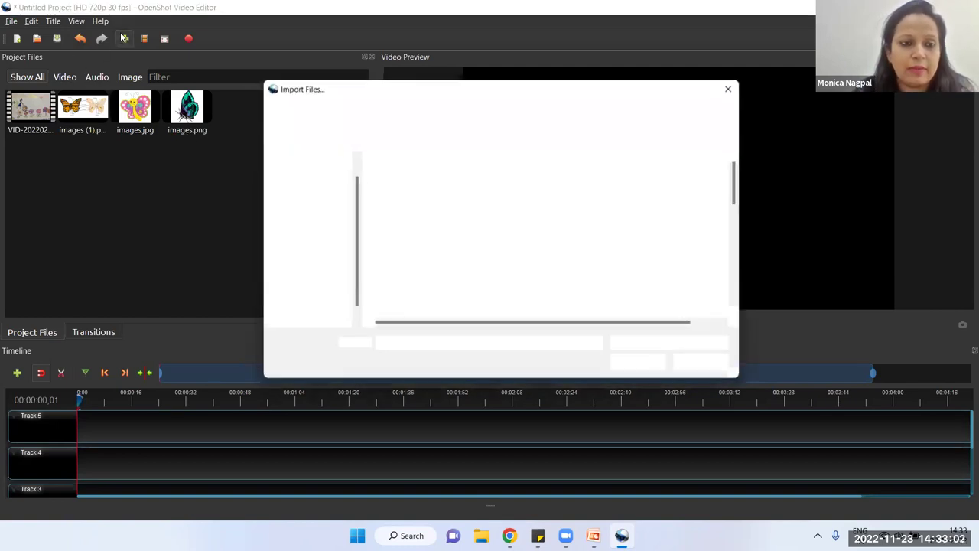
scroll(536, 285, down, 3)
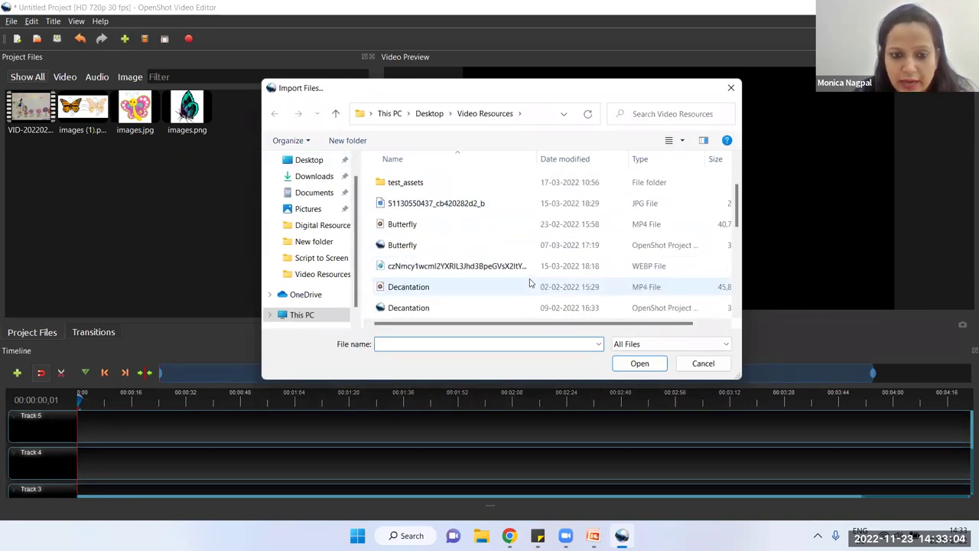
scroll(529, 282, down, 3)
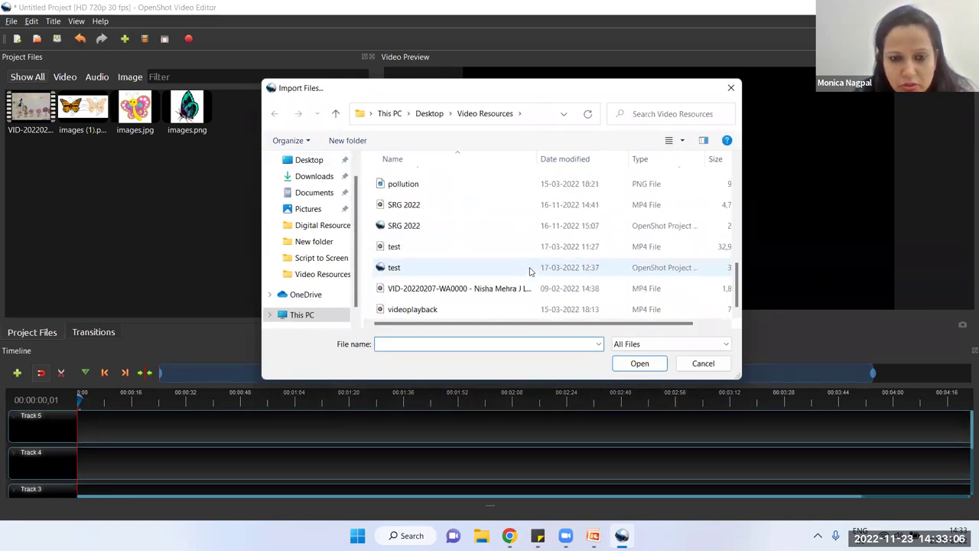
scroll(530, 271, up, 8)
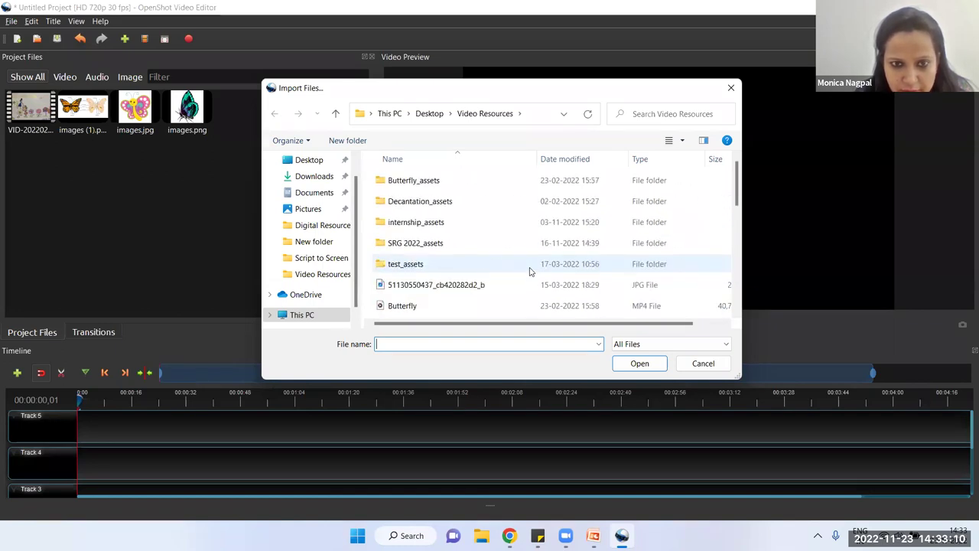
click(323, 177)
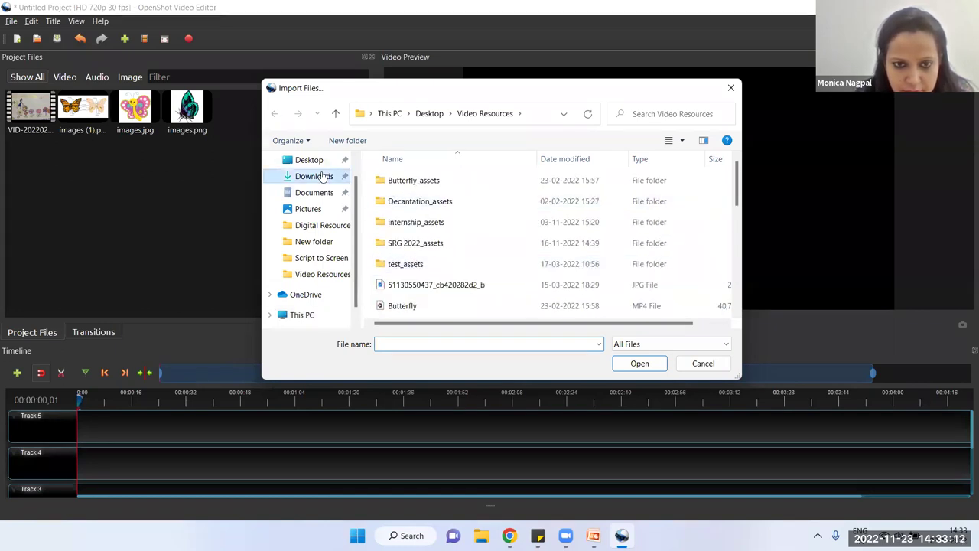
Step: Find the bensound-distance audio file in Downloads and import it
scroll(547, 251, down, 3)
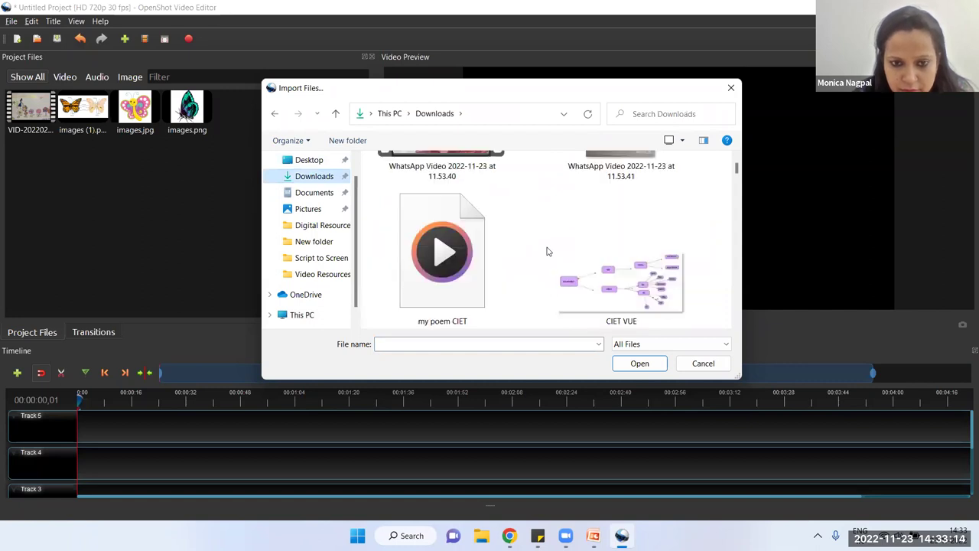
scroll(547, 251, down, 3)
scroll(547, 251, down, 3)
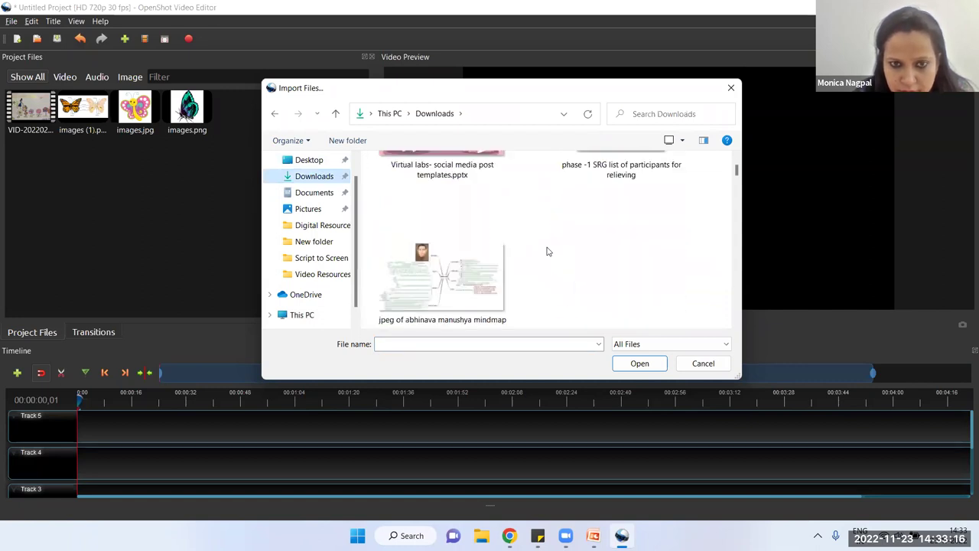
scroll(547, 251, down, 3)
scroll(547, 251, down, 3)
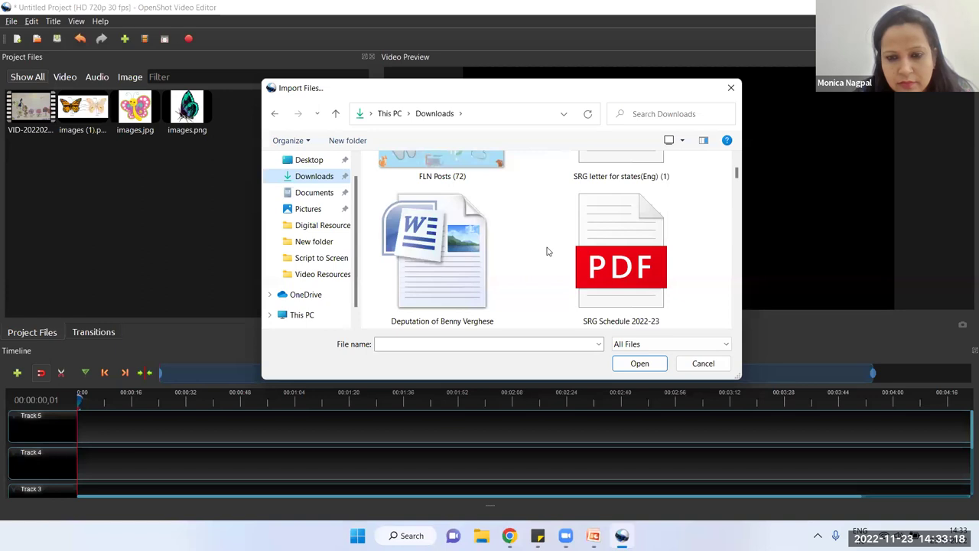
scroll(547, 251, down, 12)
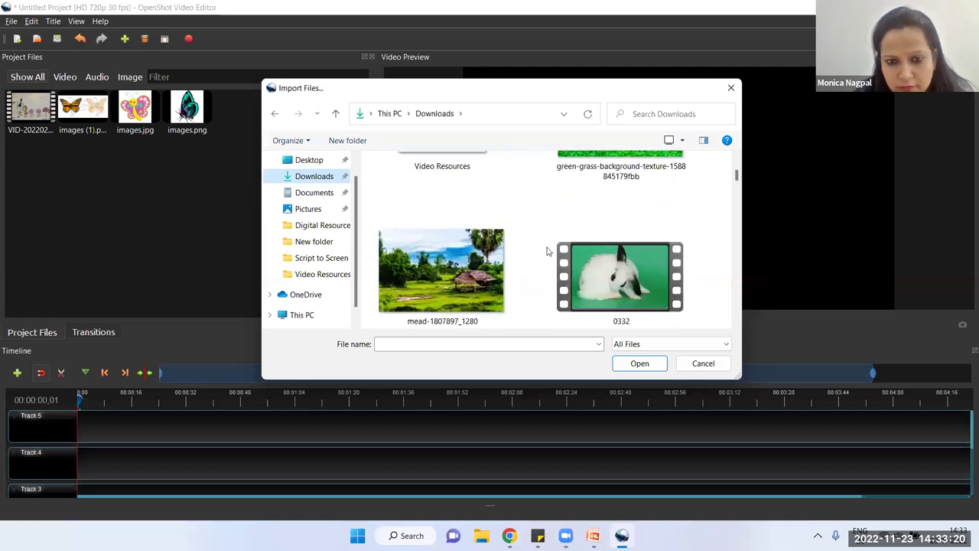
scroll(547, 251, down, 2)
scroll(547, 251, down, 8)
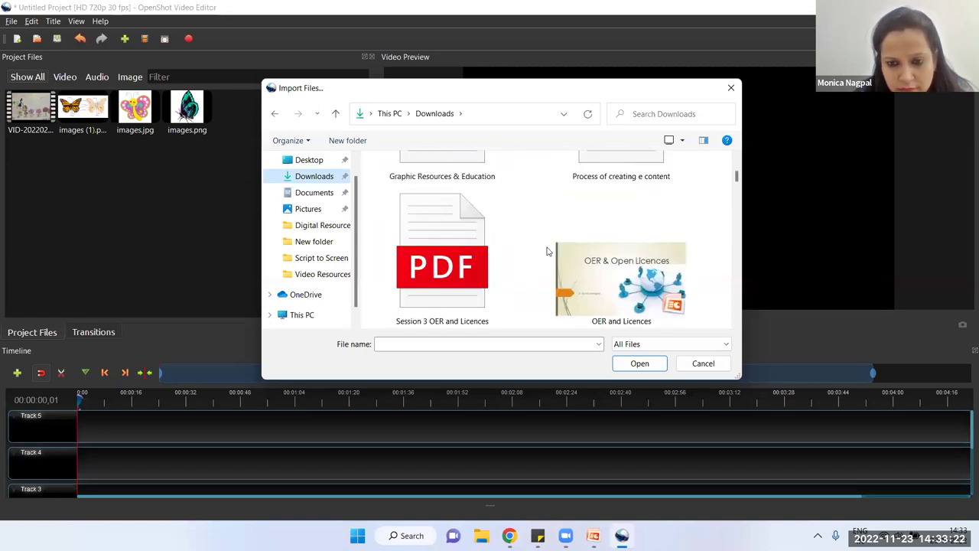
scroll(547, 251, down, 8)
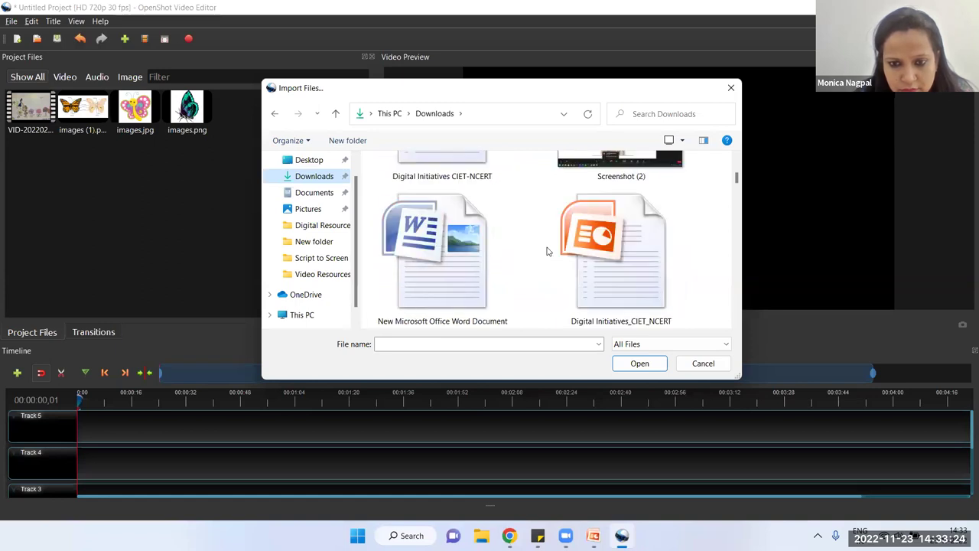
scroll(547, 251, down, 8)
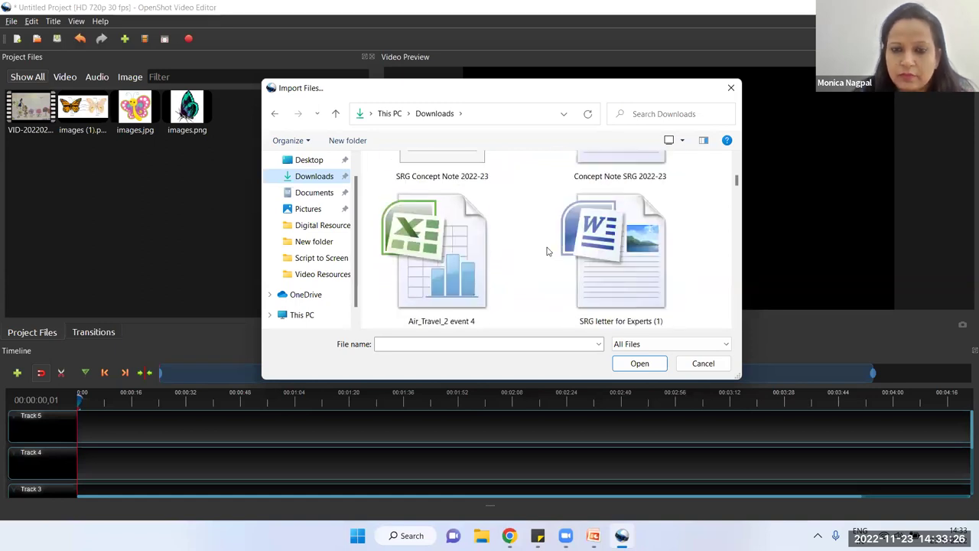
scroll(547, 251, down, 2)
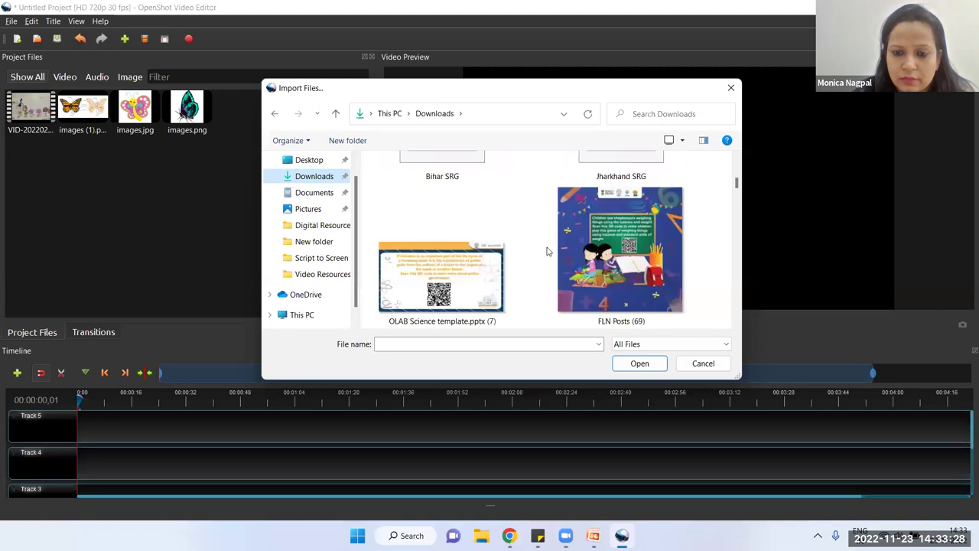
scroll(547, 251, down, 8)
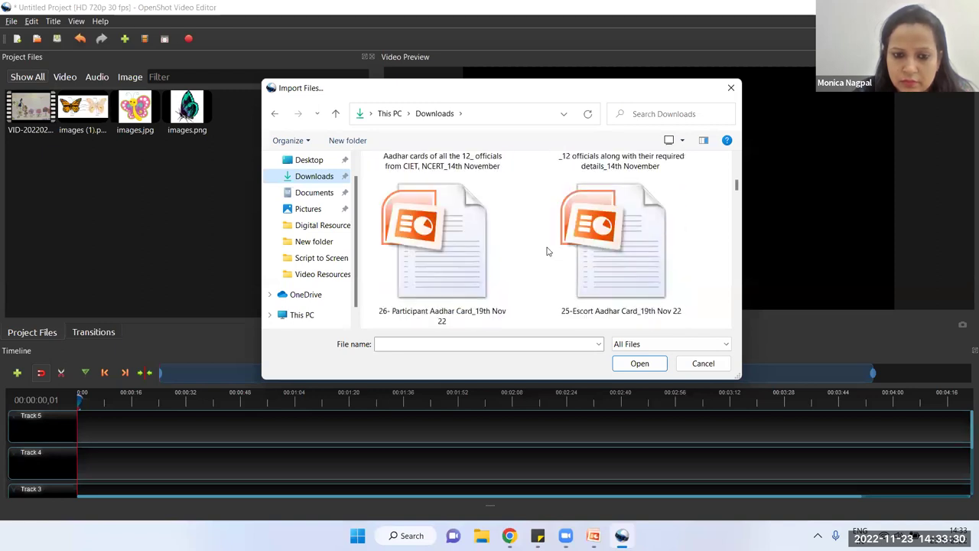
scroll(547, 251, down, 2)
scroll(547, 251, down, 6)
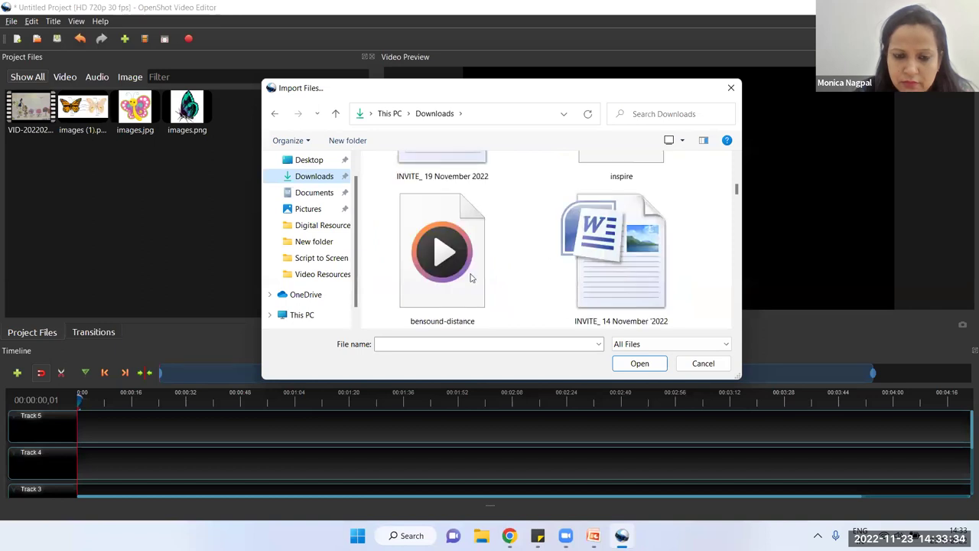
click(410, 269)
click(638, 364)
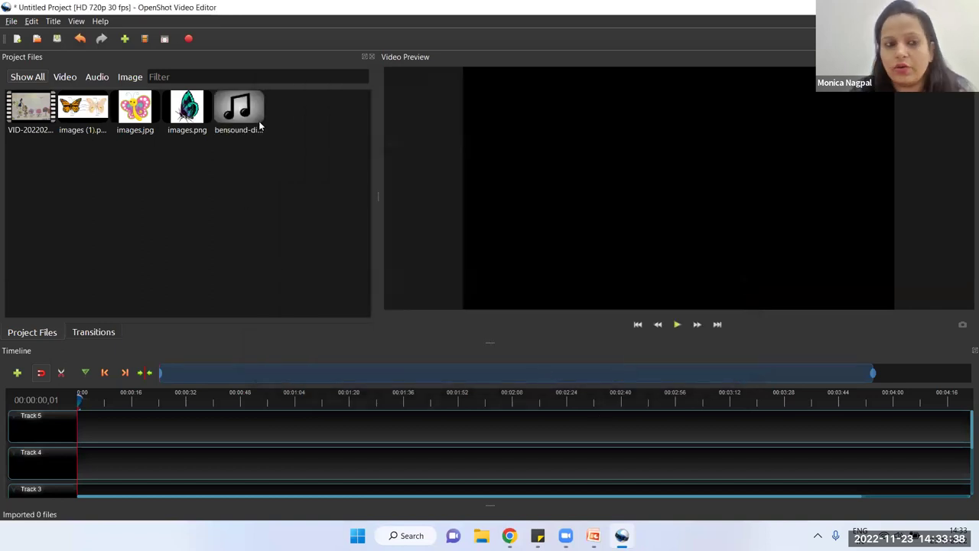
click(61, 80)
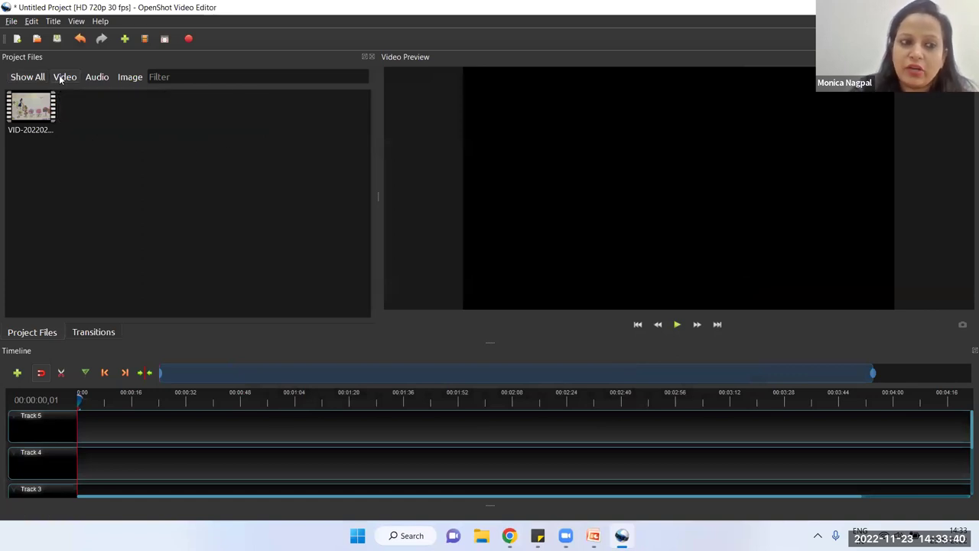
click(98, 79)
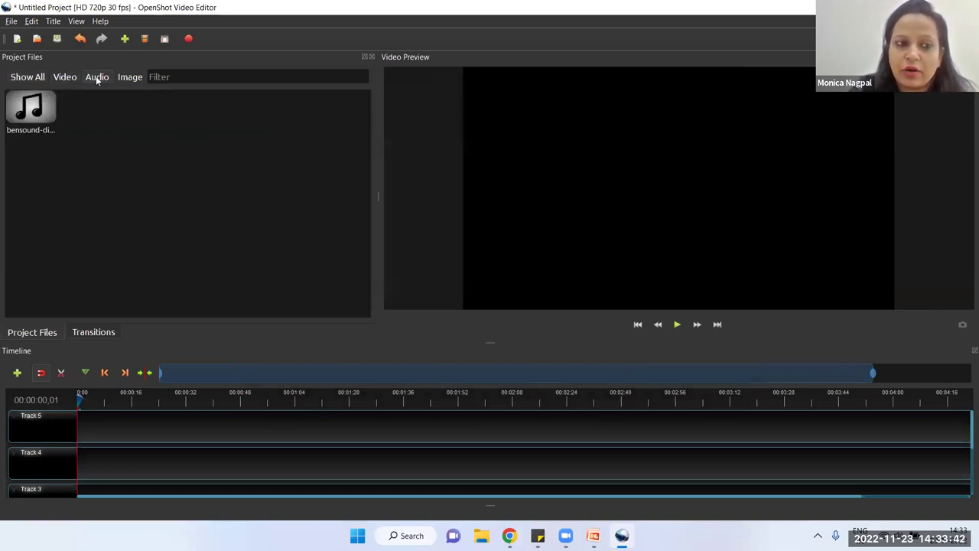
click(130, 78)
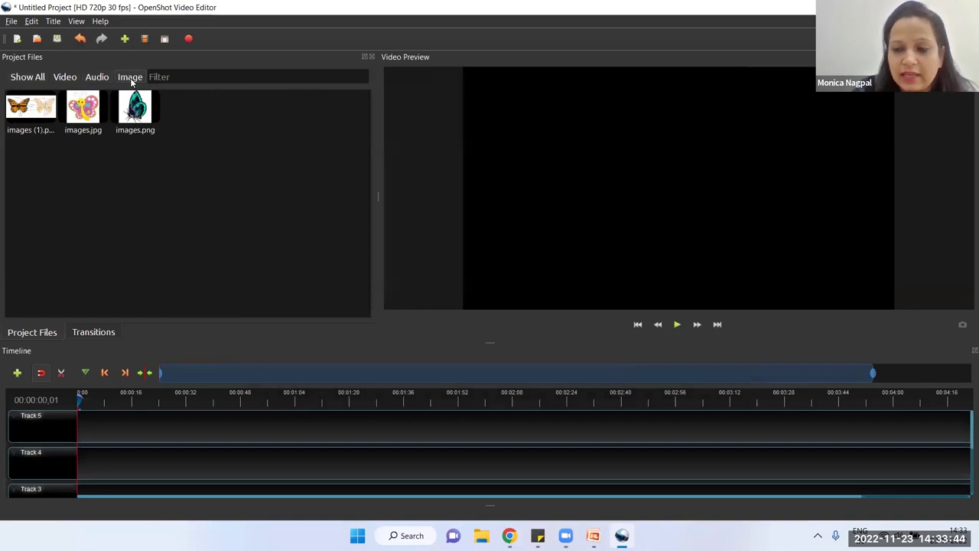
click(35, 80)
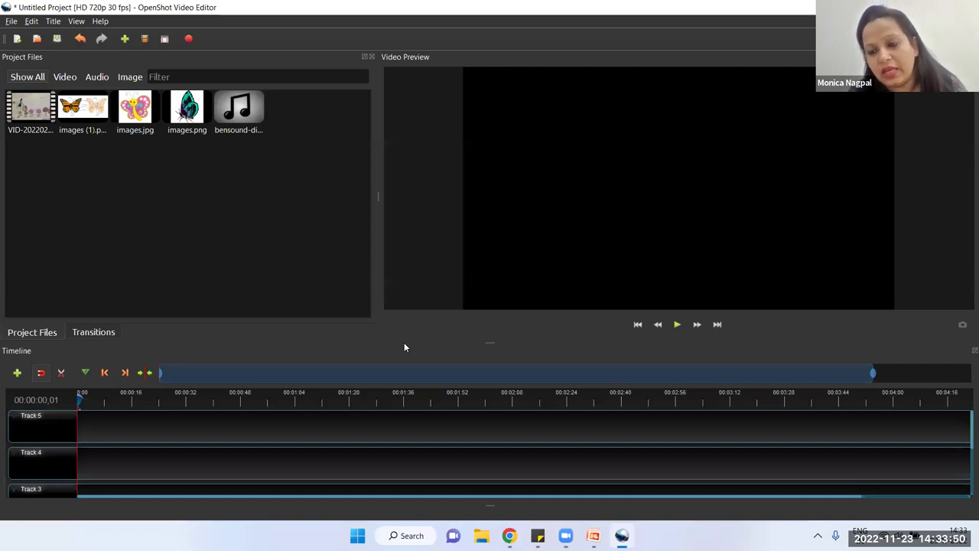
Step: Enlarge the timeline and place the VID-20220207-WA0000 clip on Track 4 near 0:00
drag(487, 341, 481, 326)
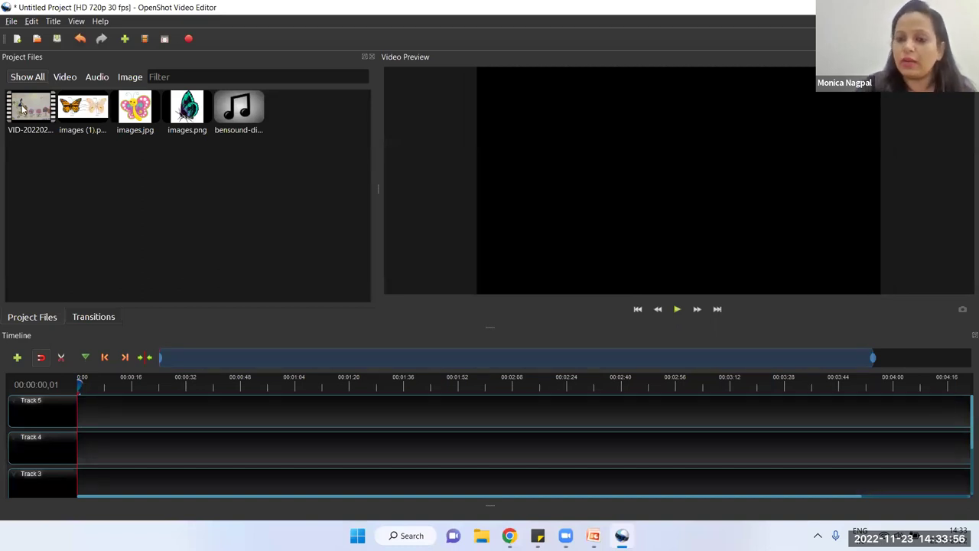
drag(23, 110, 131, 434)
drag(117, 450, 96, 444)
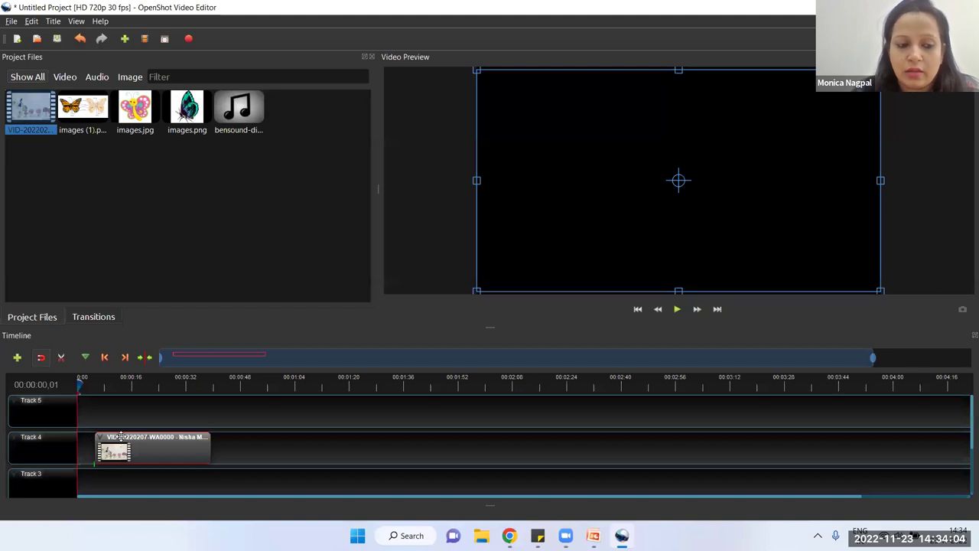
Step: Scrub the playhead to roughly 5–7 seconds into the drawing clip
drag(79, 384, 84, 384)
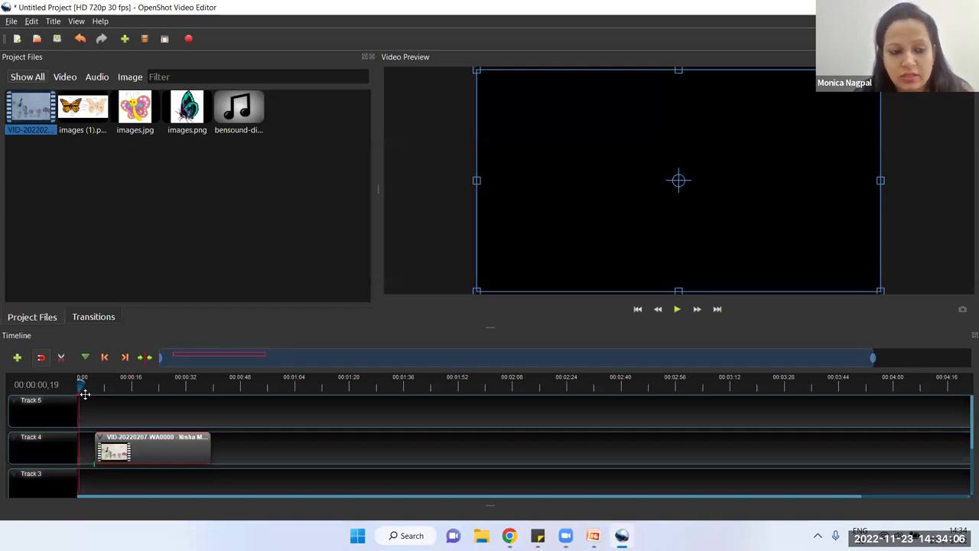
click(105, 389)
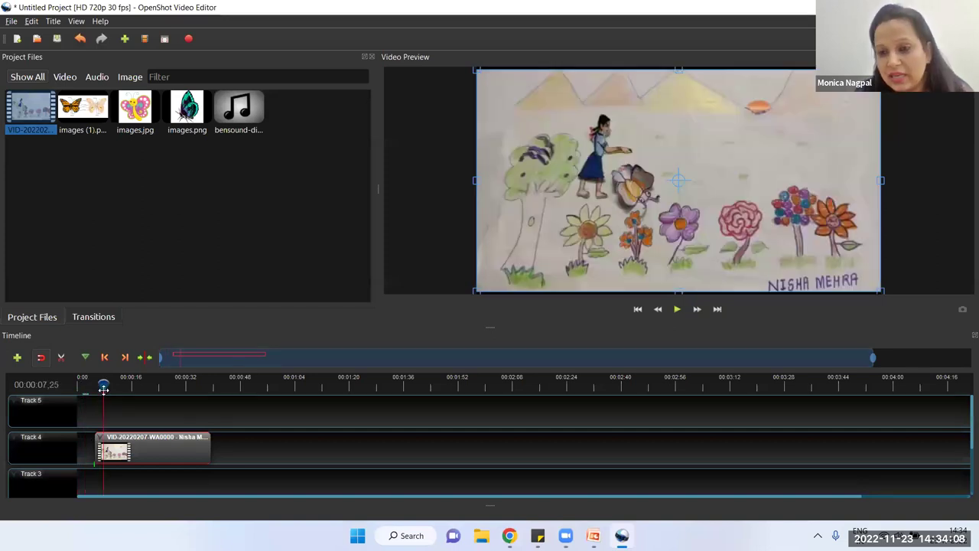
drag(102, 381, 94, 383)
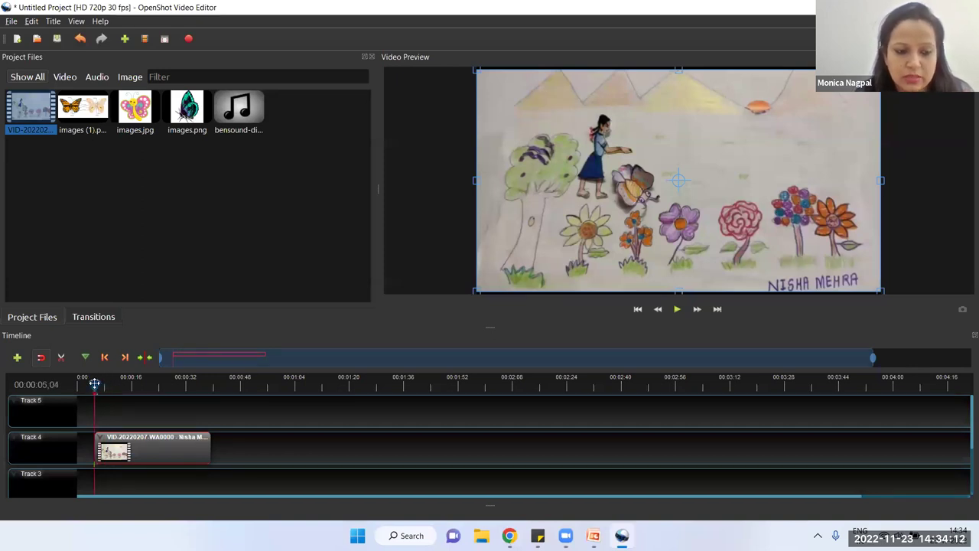
click(676, 310)
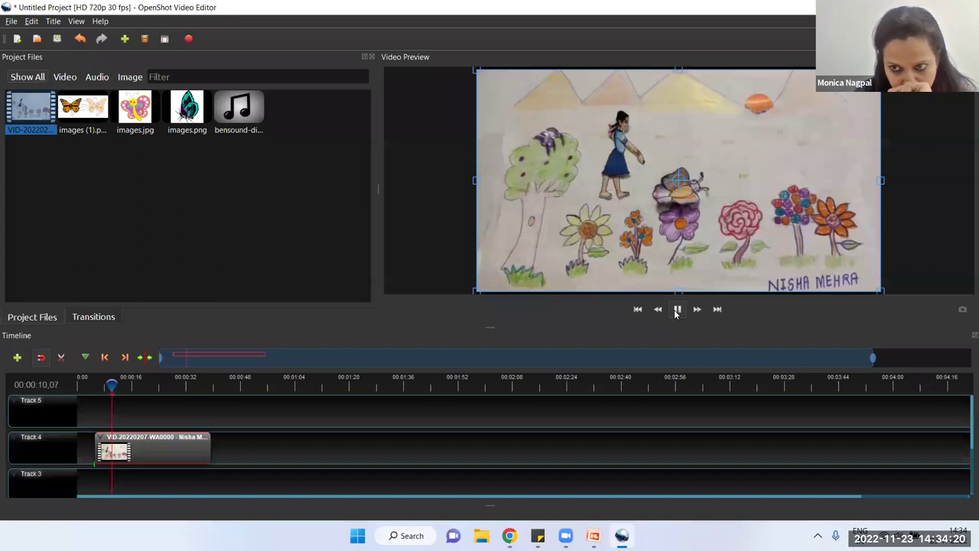
click(677, 310)
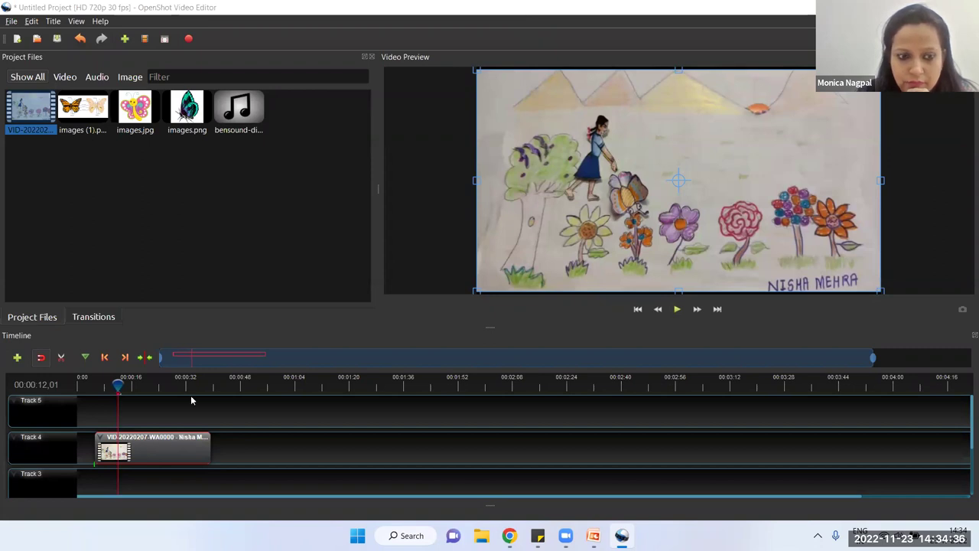
click(677, 310)
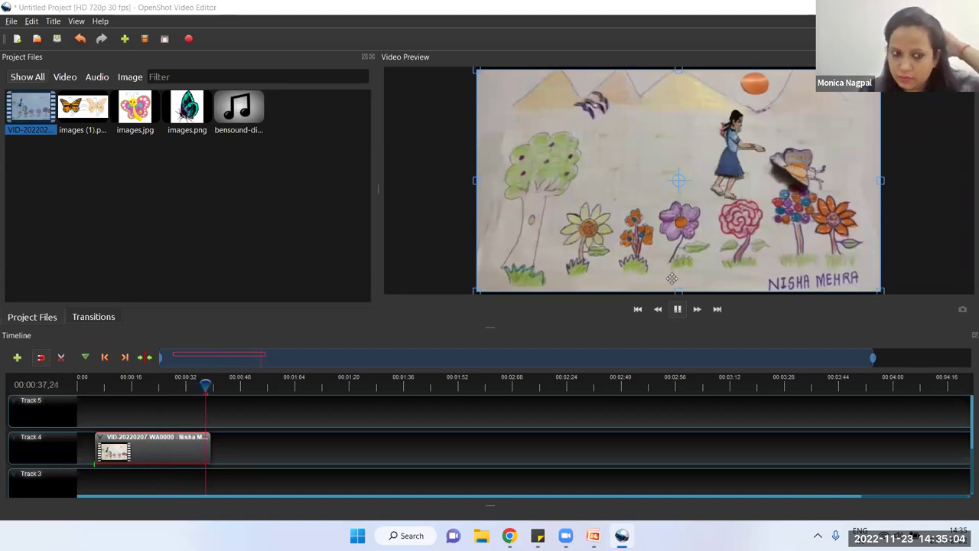
click(677, 309)
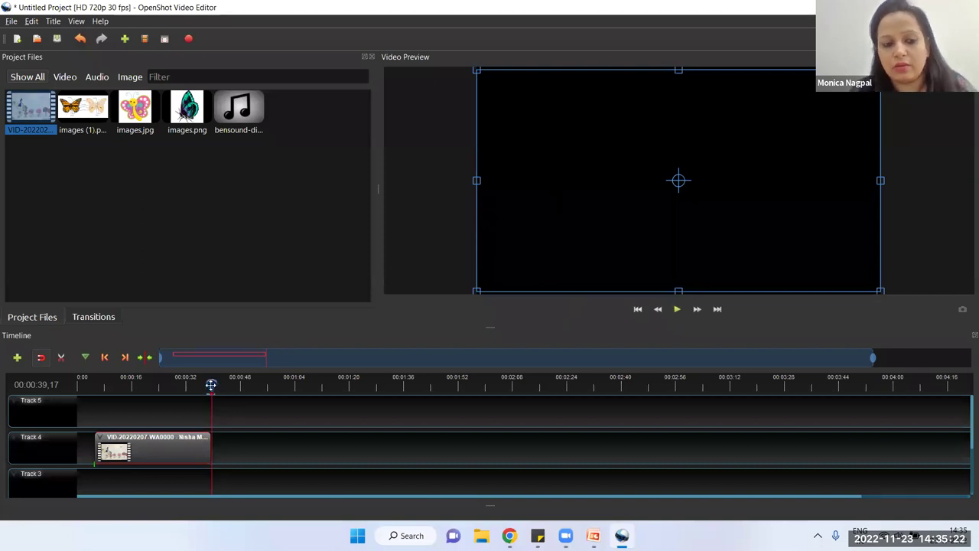
drag(210, 384, 95, 386)
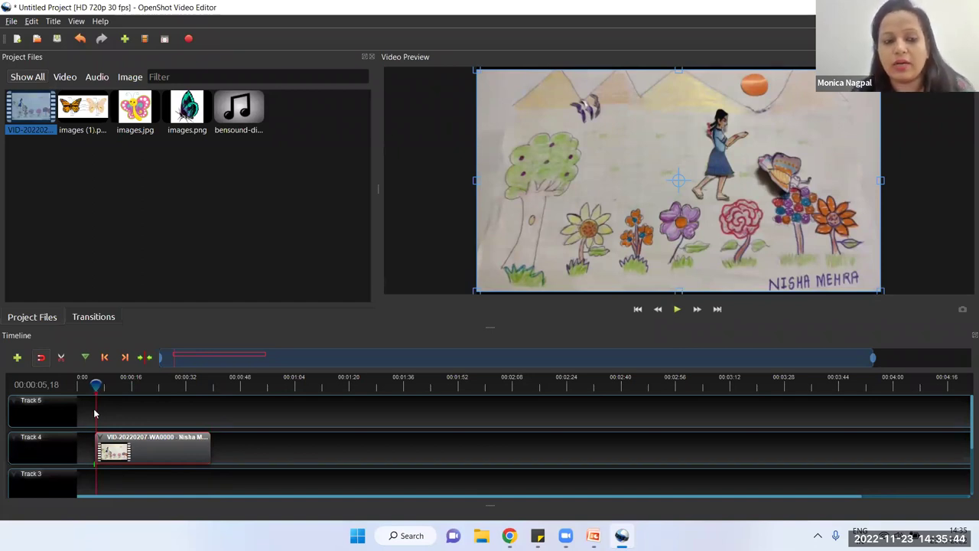
drag(90, 385, 79, 385)
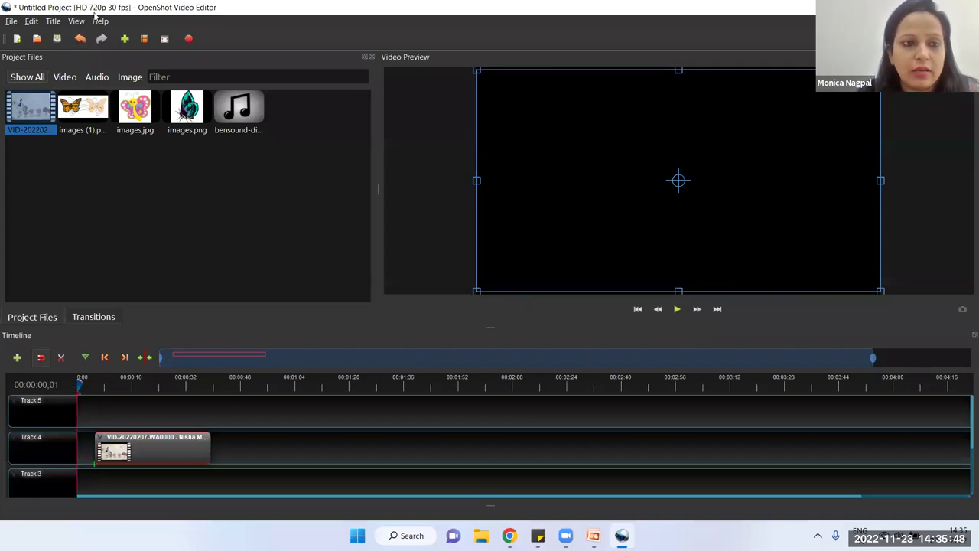
Step: Create a new static title using the Smoke 2 template from Title > Title
click(55, 23)
click(70, 36)
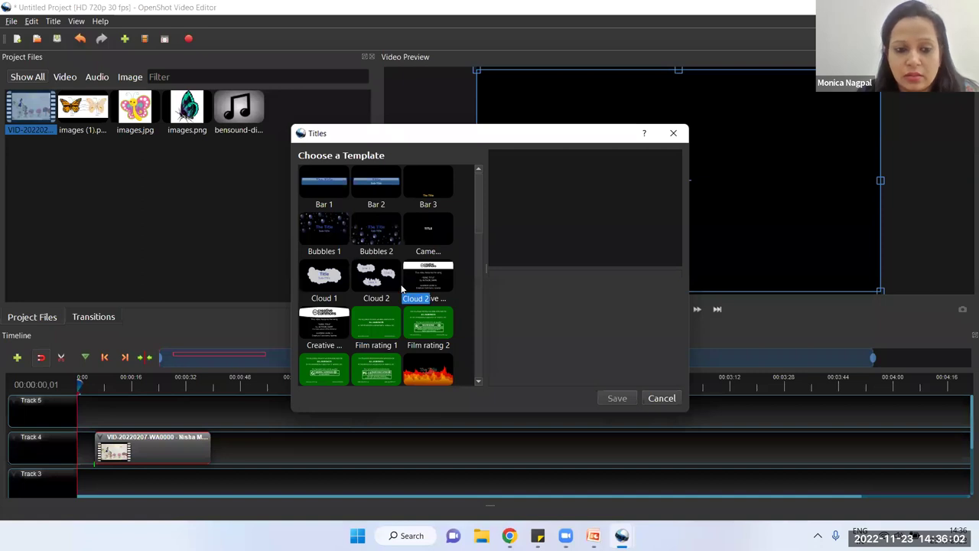
scroll(401, 288, down, 1)
scroll(401, 284, down, 4)
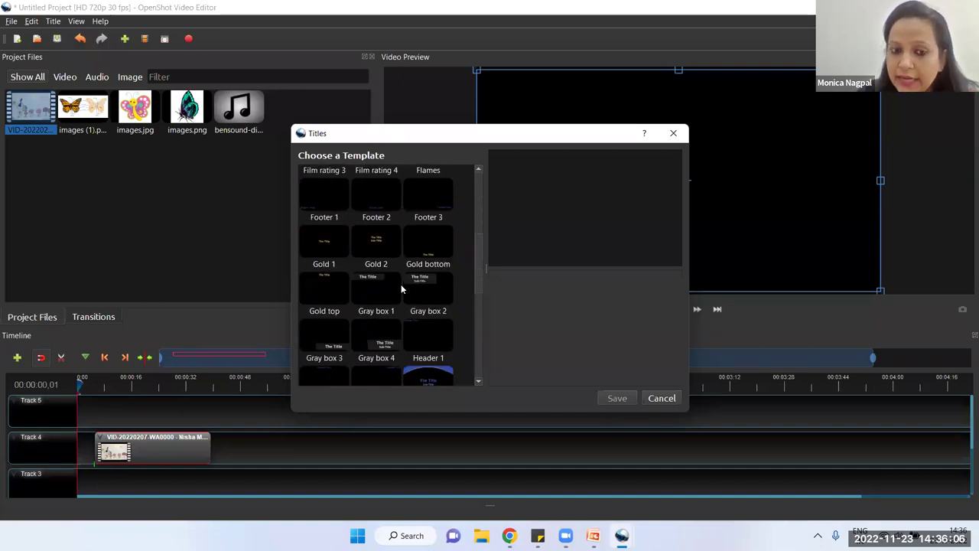
scroll(417, 299, down, 1)
scroll(416, 299, down, 2)
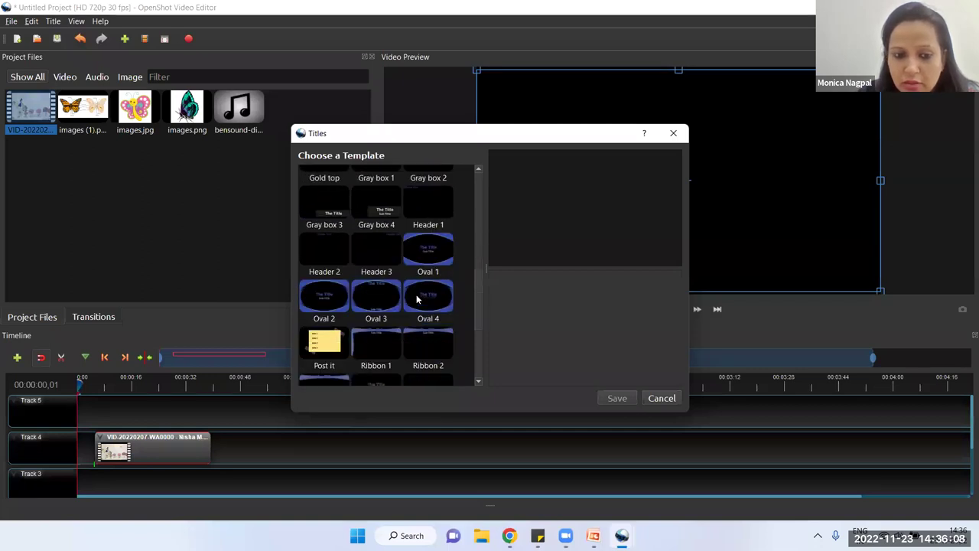
scroll(416, 296, down, 3)
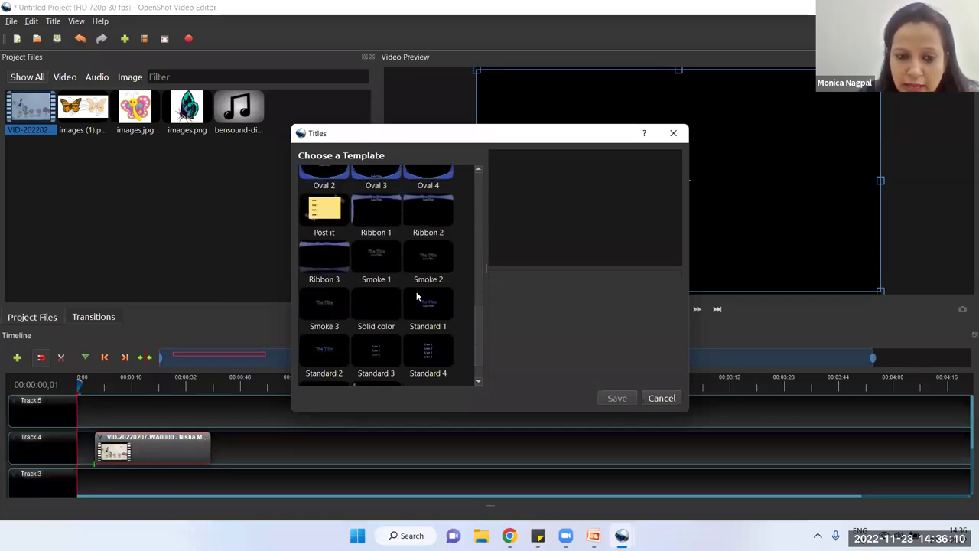
scroll(416, 296, down, 1)
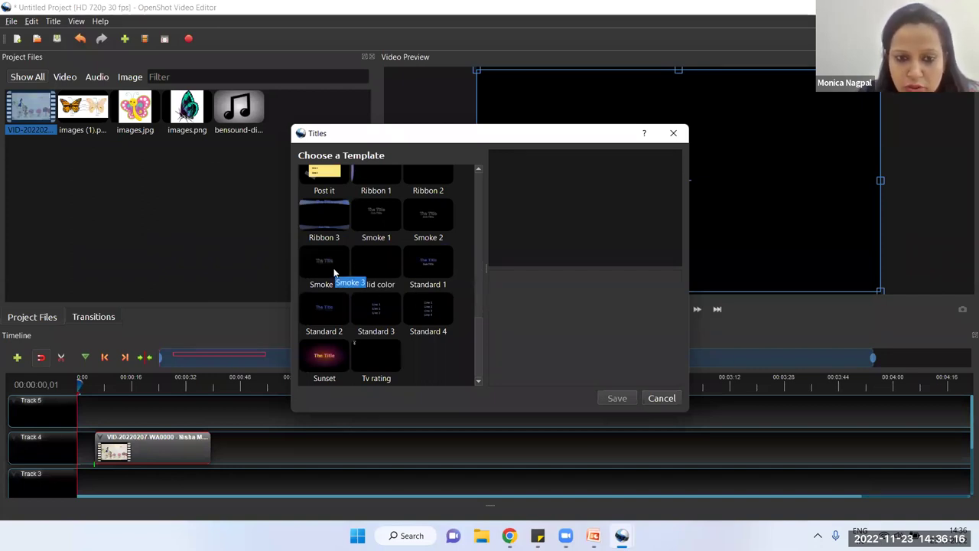
click(429, 220)
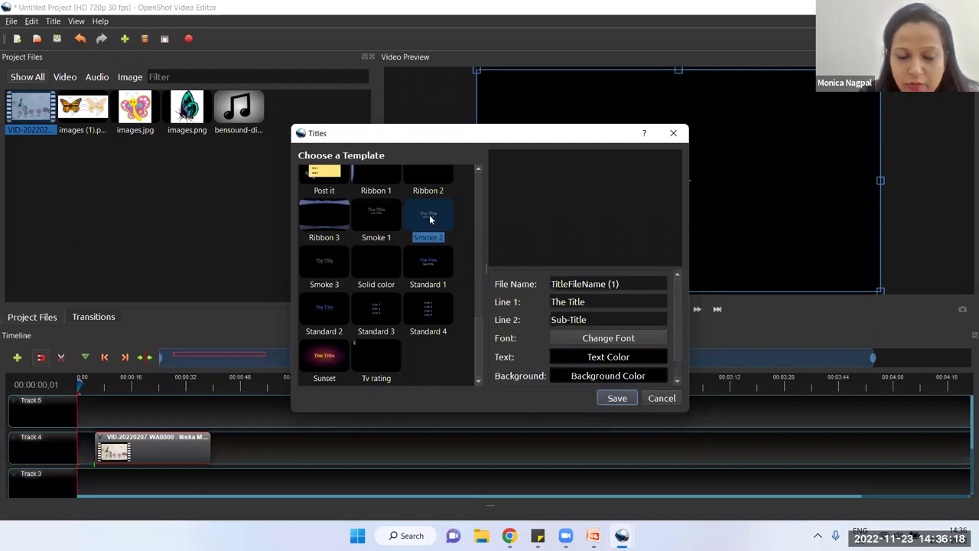
Step: Replace the title lines with 'Poem for Class 3' and a 'By:' line naming the author
click(587, 302)
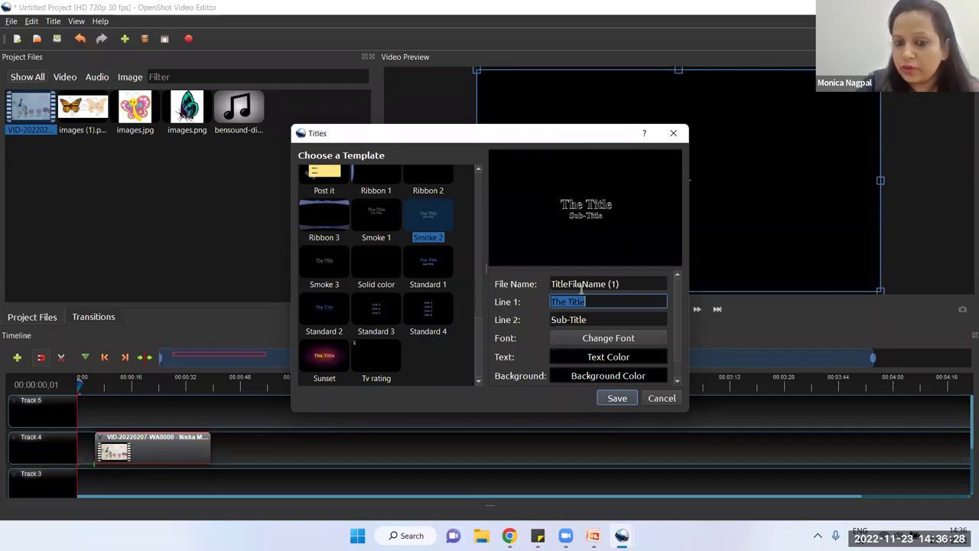
text(P)
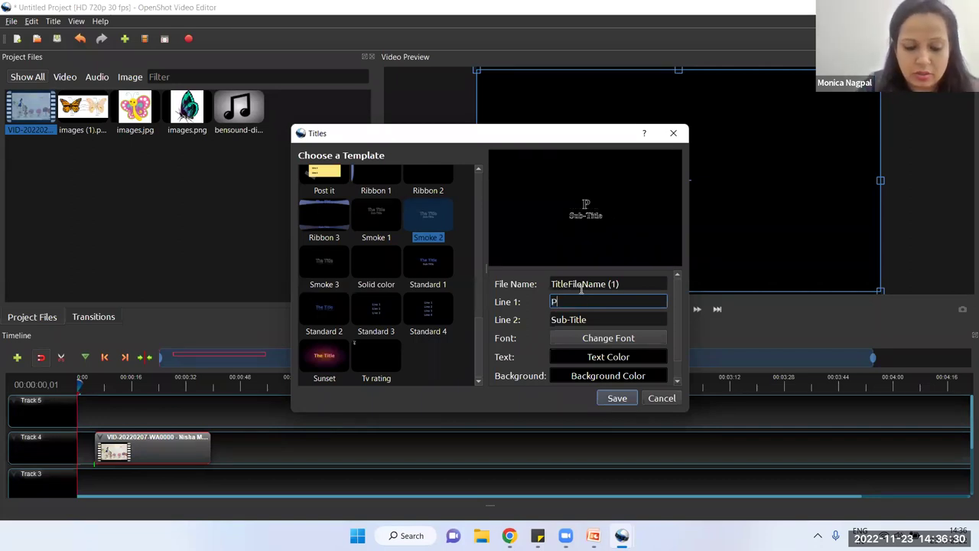
text(oem fo)
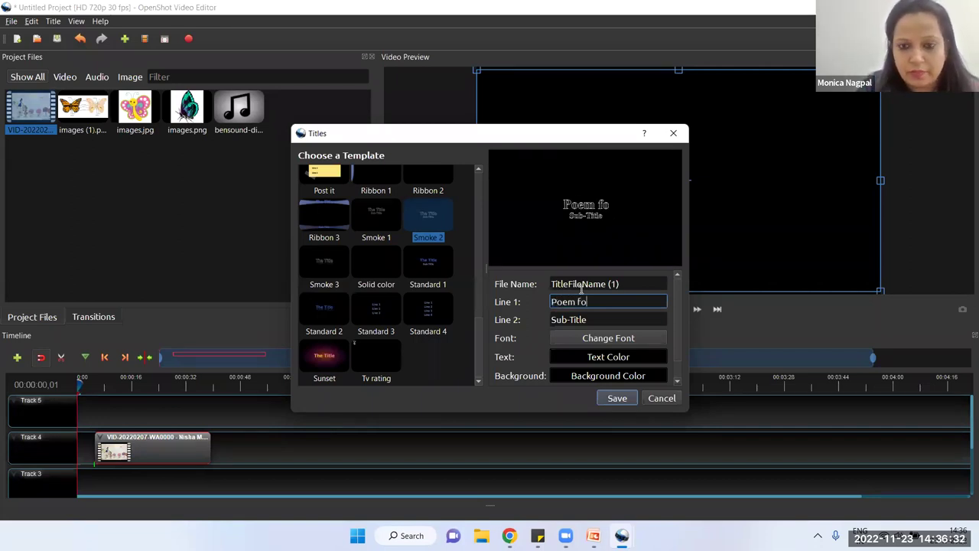
text(r Clas)
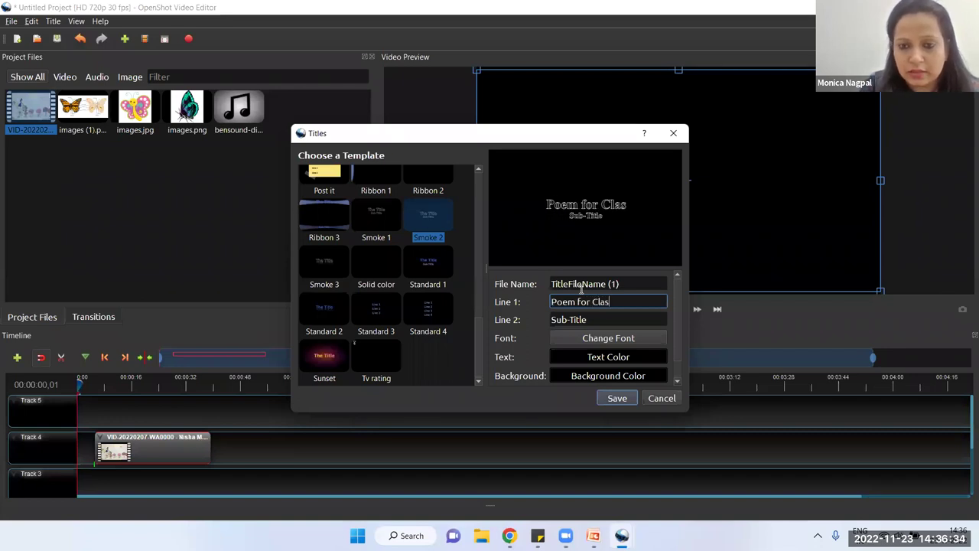
text(s 3)
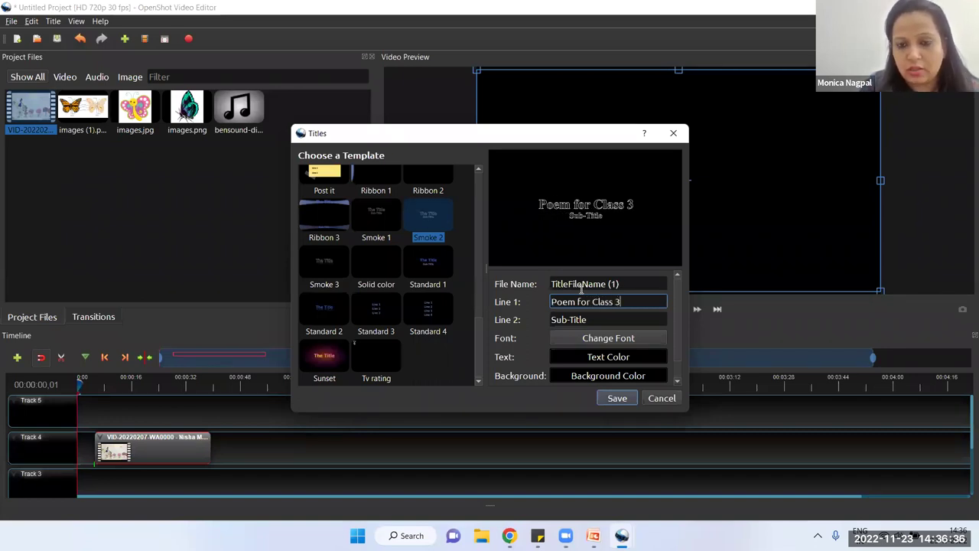
double_click(583, 318)
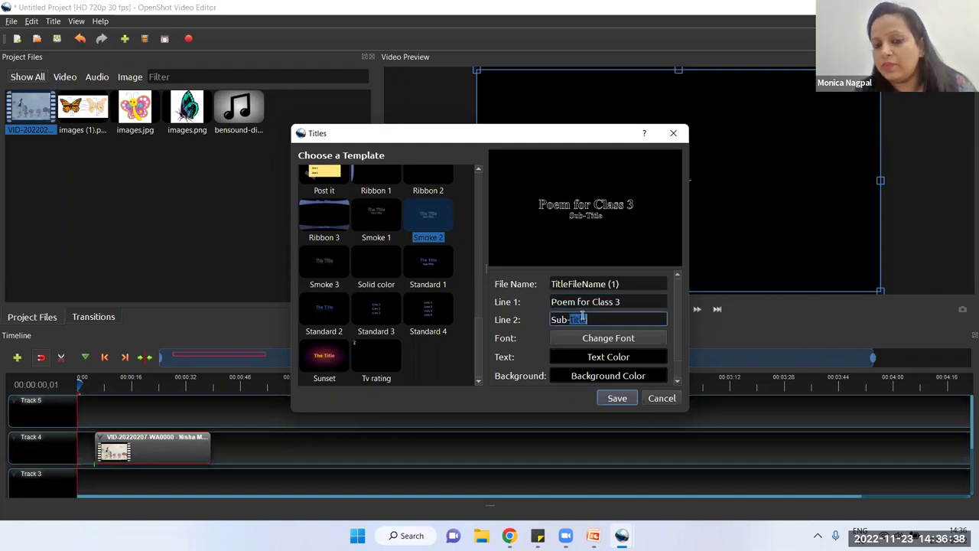
key(BackSpace)
key(BackSpace)
key(BackSpace)
key(BackSpace)
key(BackSpace)
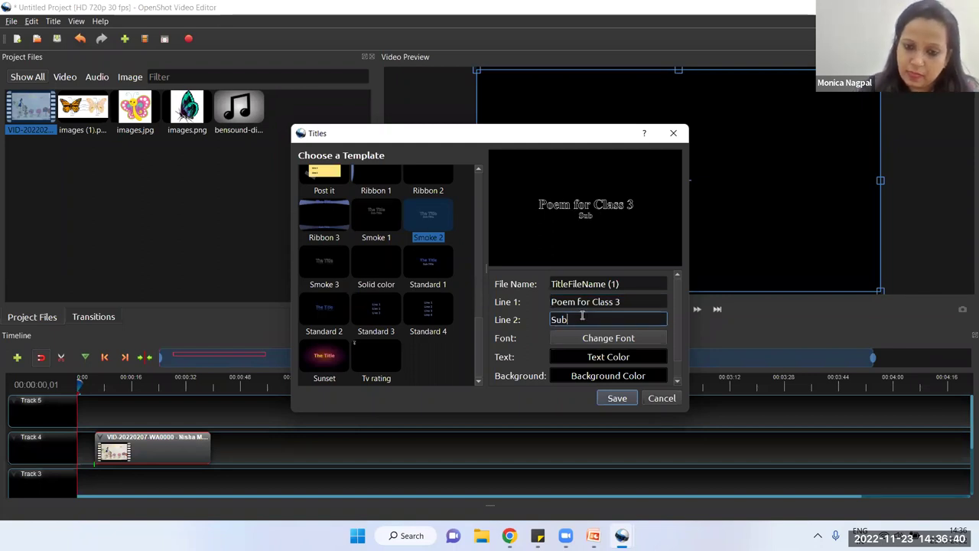
text(B)
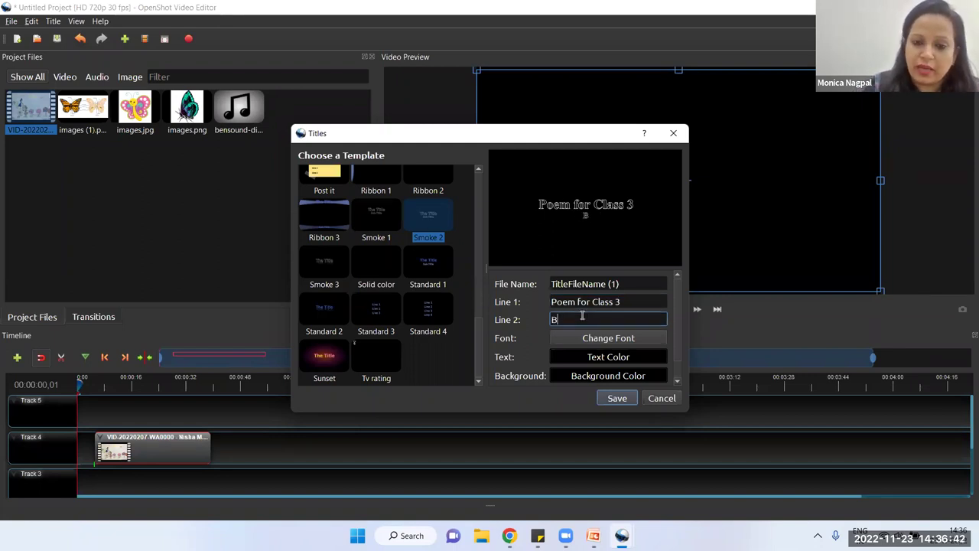
text(y: Nisha)
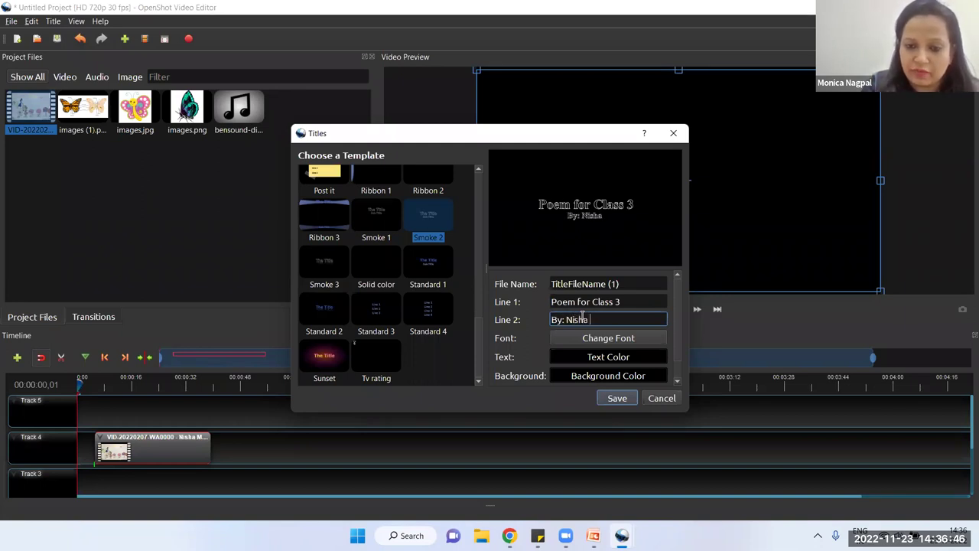
text( Mehra)
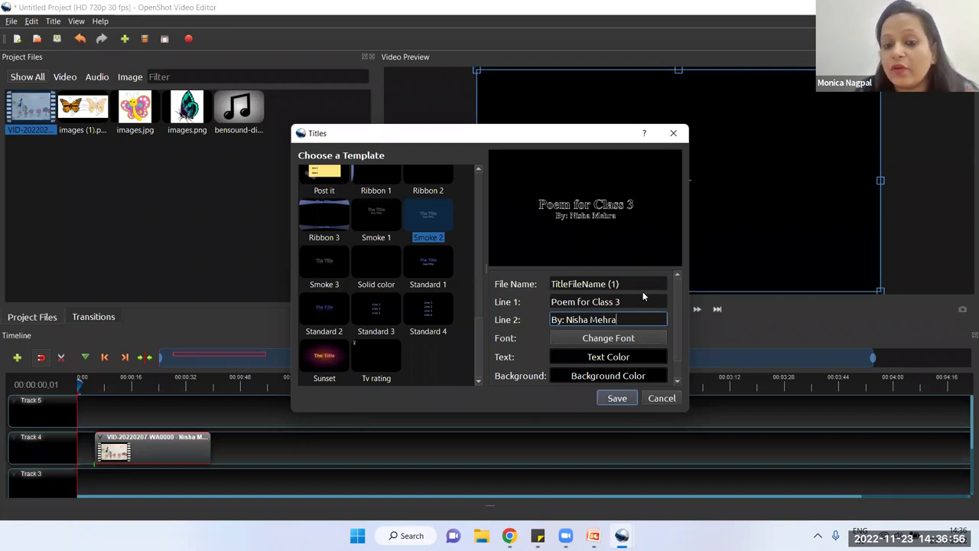
click(622, 339)
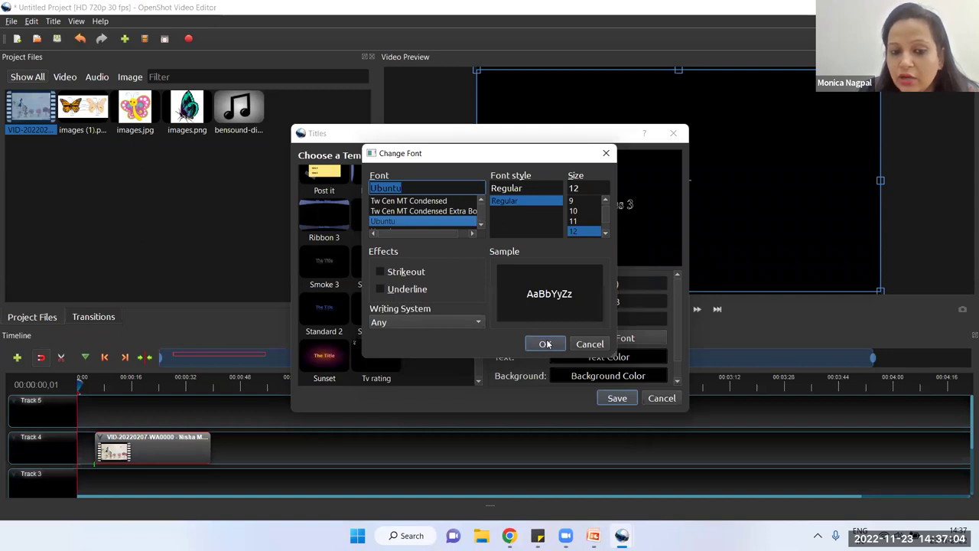
Step: Apply title font size 14, then enlarge it to 28
click(605, 233)
click(589, 231)
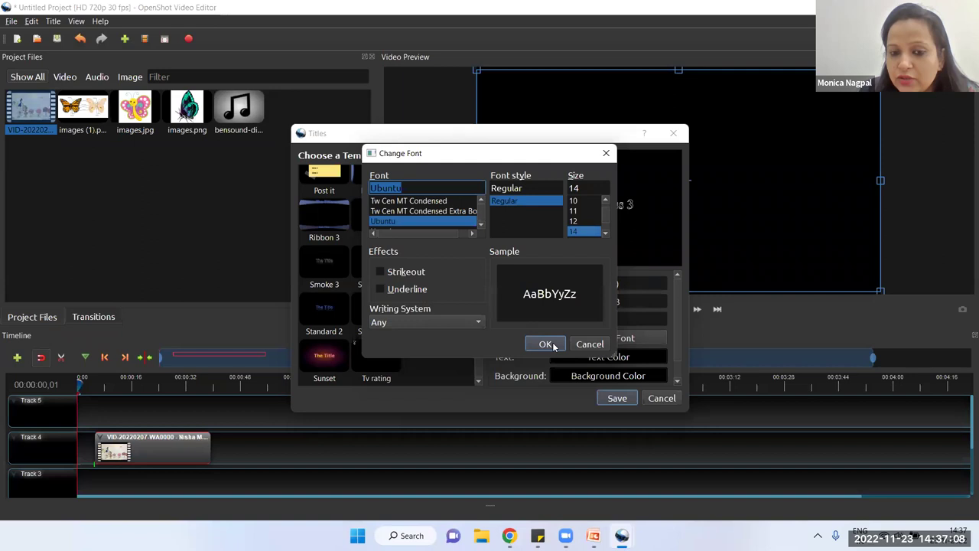
click(545, 345)
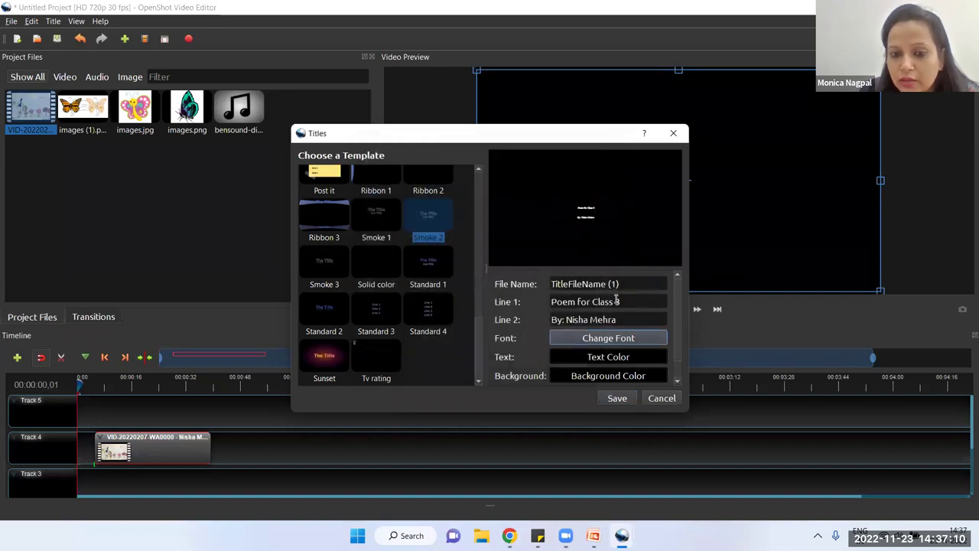
click(604, 344)
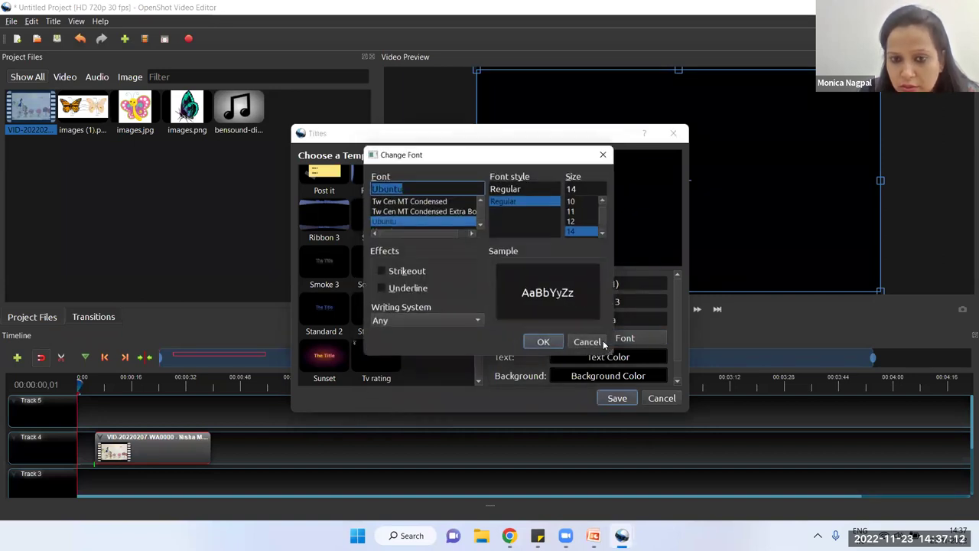
click(606, 234)
click(606, 234)
click(605, 234)
click(606, 234)
click(606, 234)
click(589, 231)
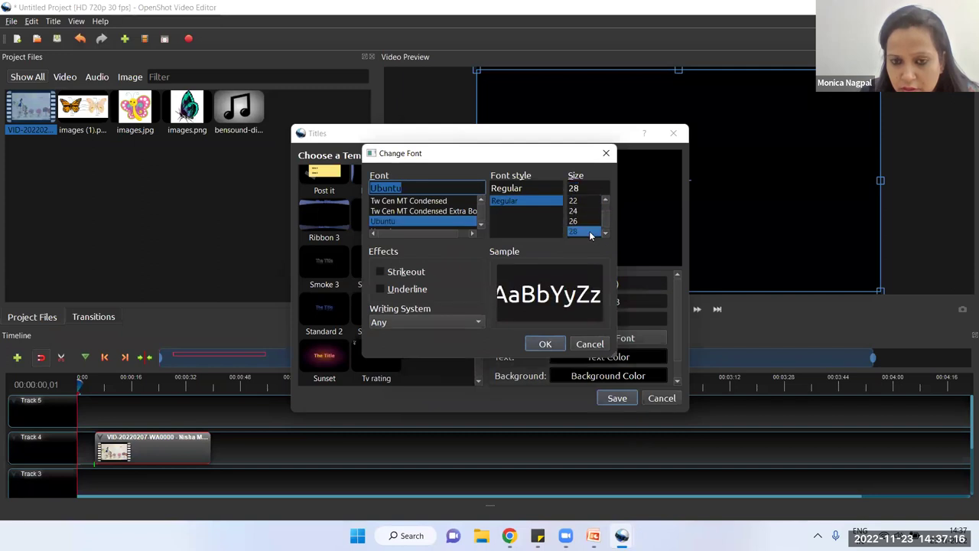
click(561, 345)
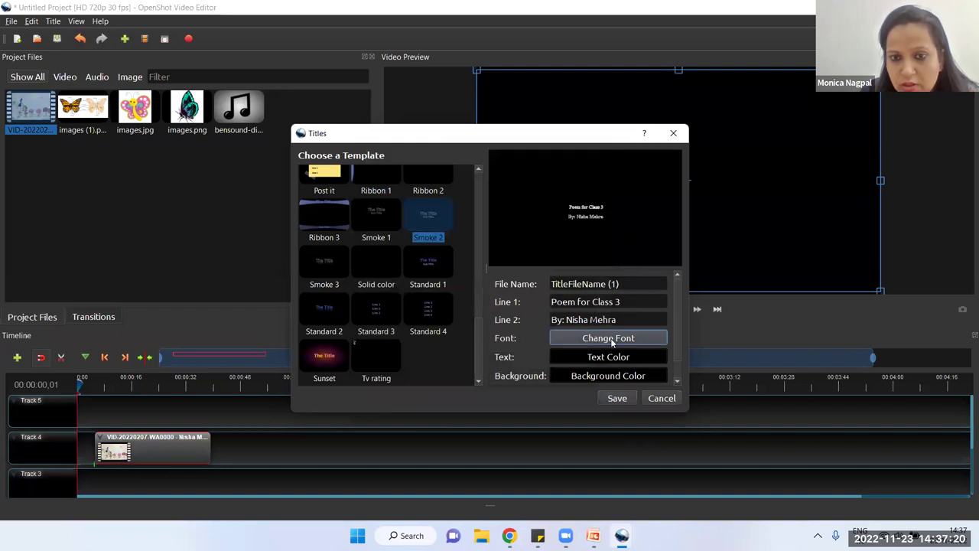
Step: Set the title font size to 72
click(611, 338)
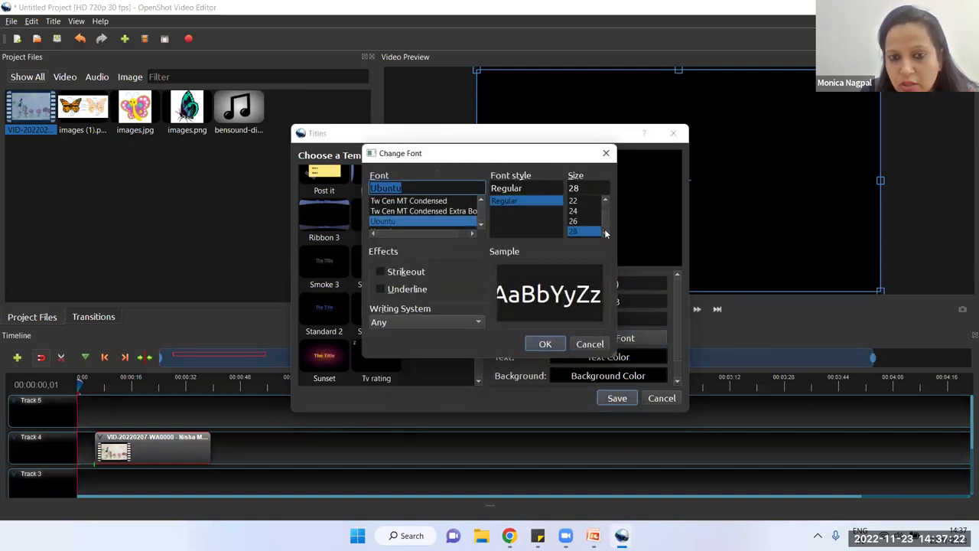
scroll(606, 233, down, 1)
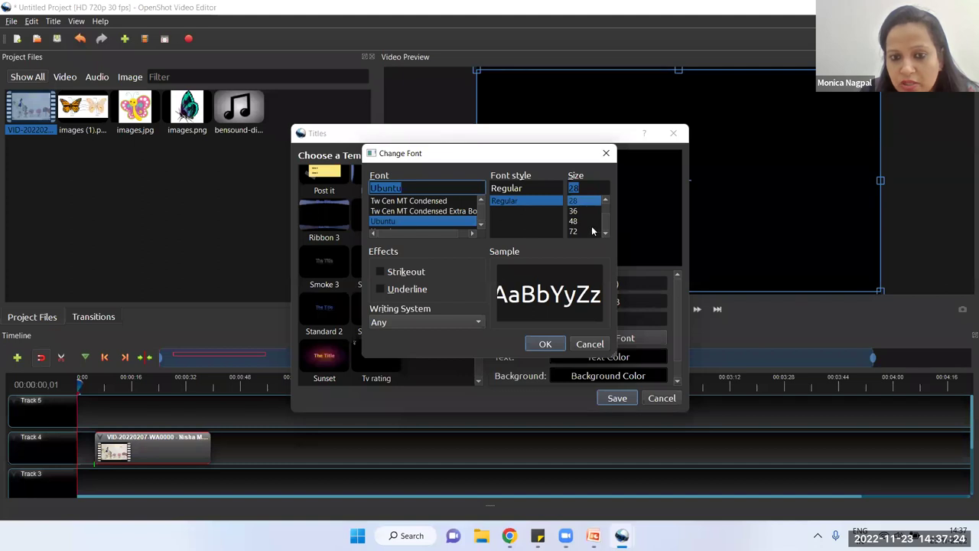
click(583, 231)
click(545, 344)
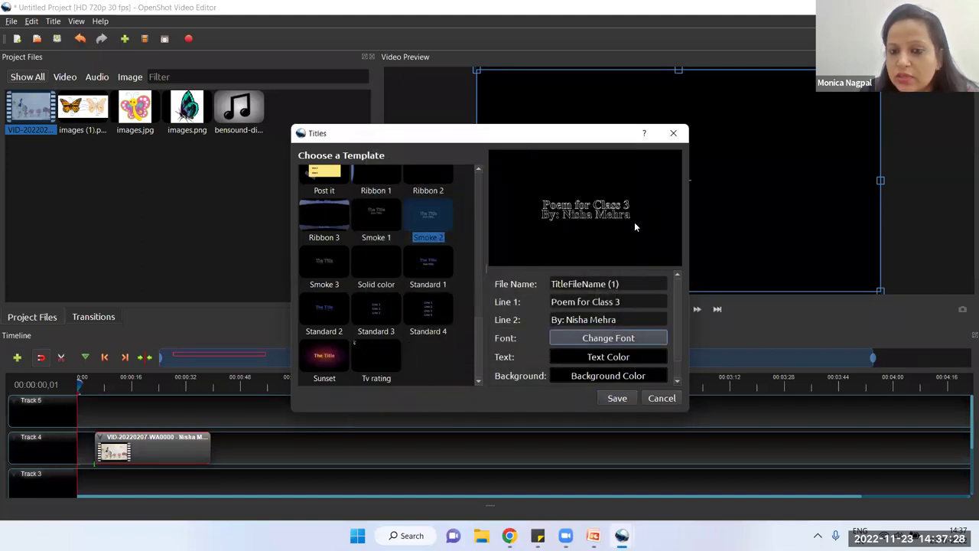
Step: Make the title text colour orange
click(614, 356)
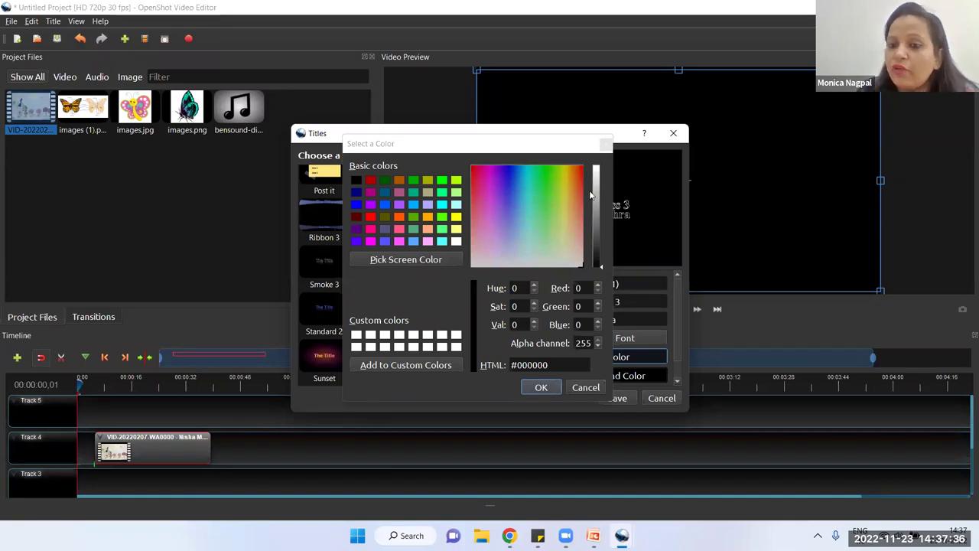
click(427, 219)
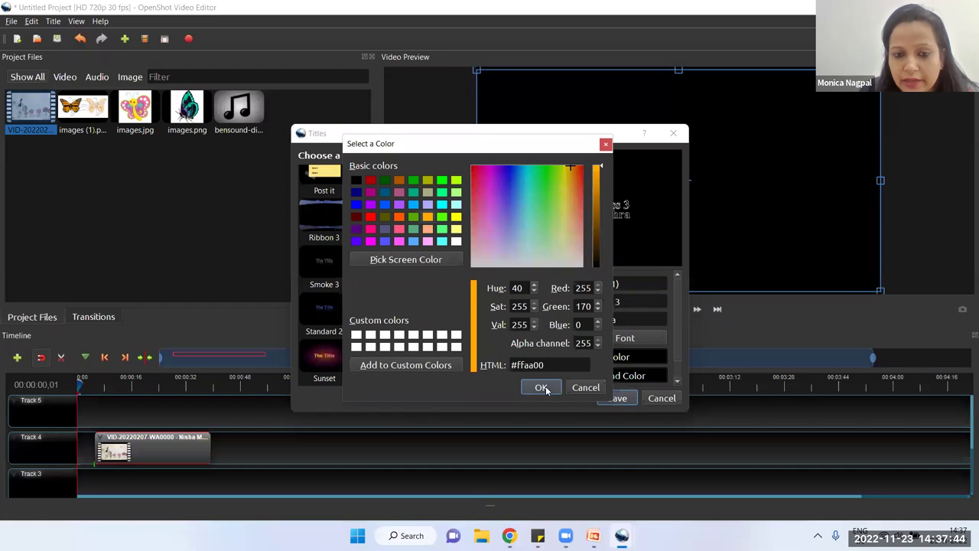
click(541, 387)
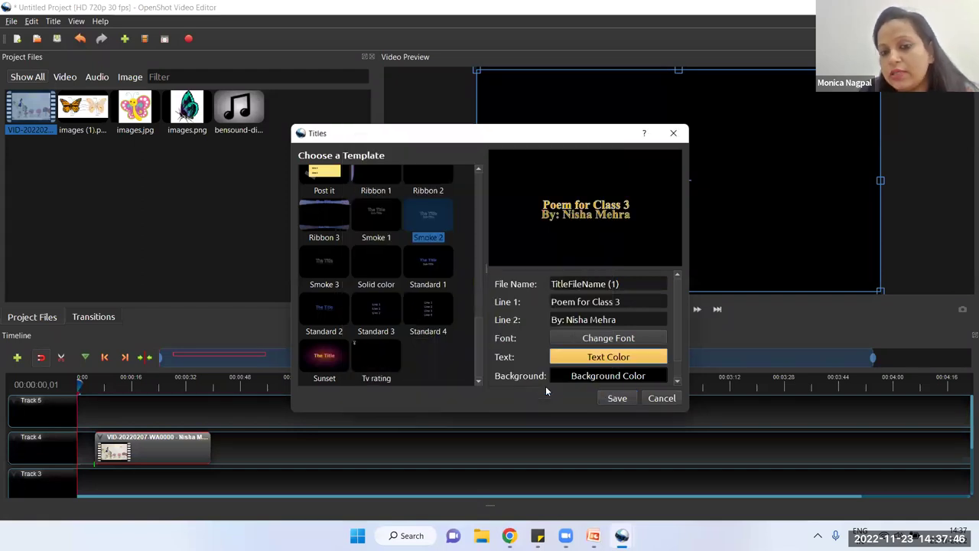
Step: Set the title background colour to grey #7d7d7d
click(599, 378)
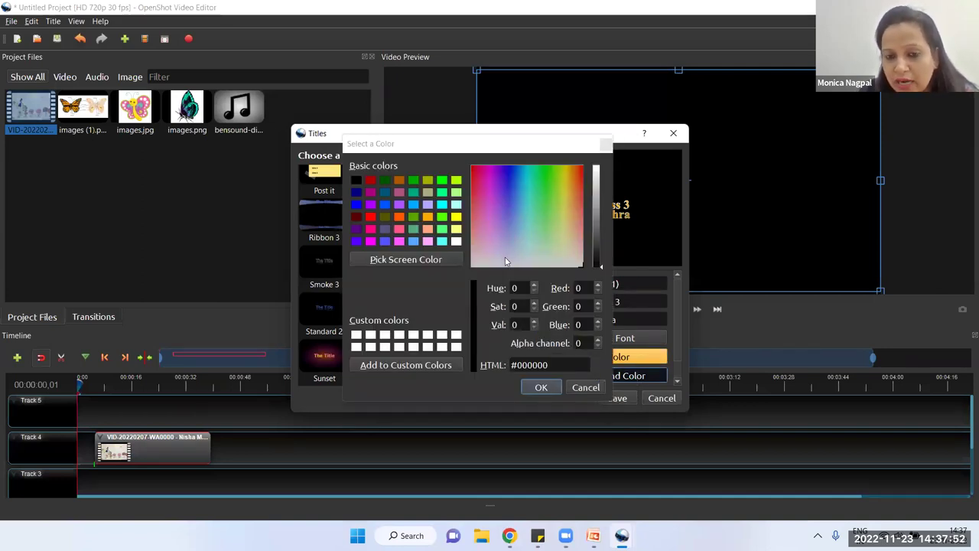
click(597, 236)
click(596, 219)
click(543, 387)
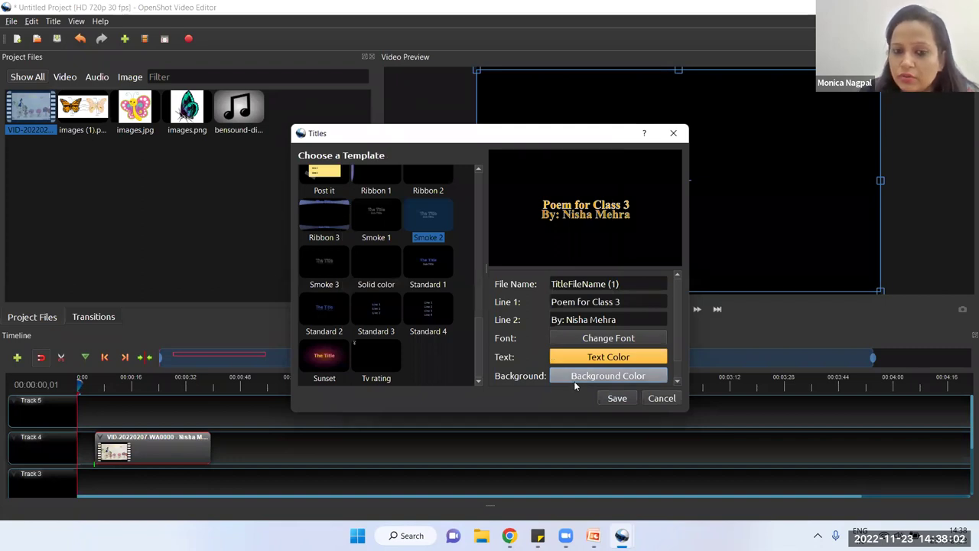
click(580, 380)
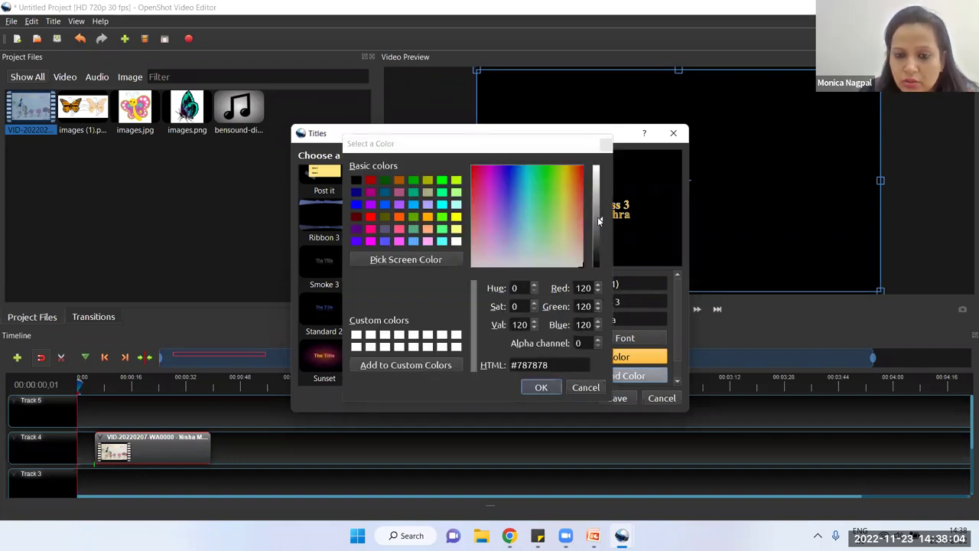
click(600, 217)
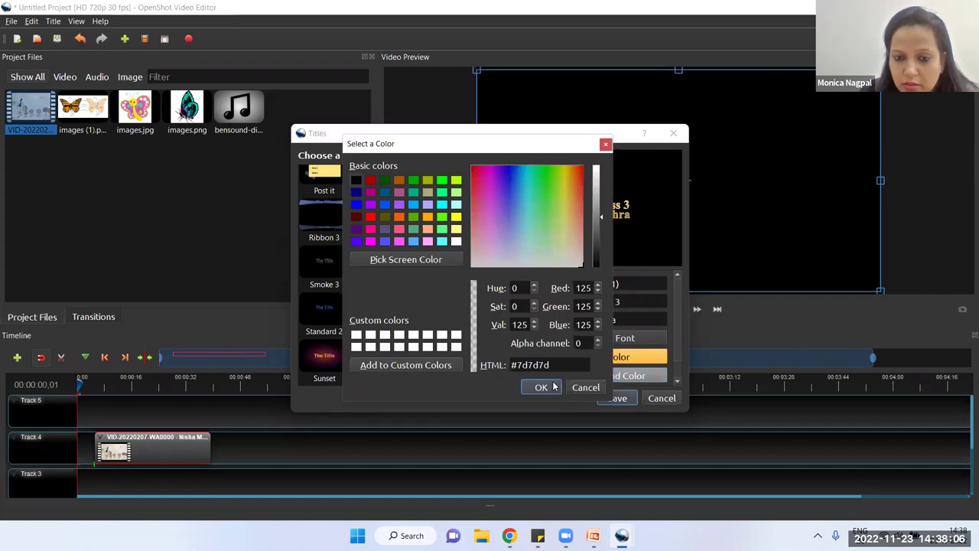
click(550, 390)
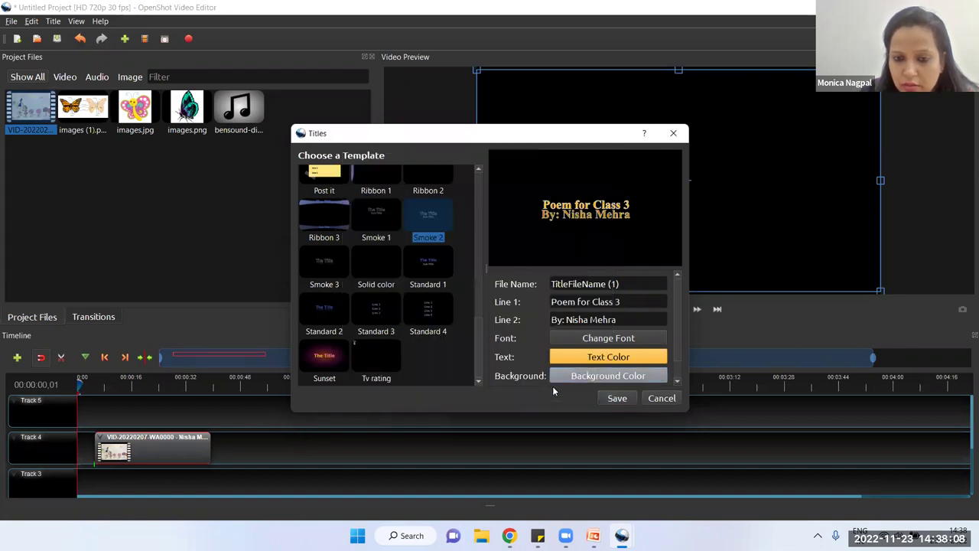
Step: Save the title and select the new TitleFileName item in Project Files
click(616, 399)
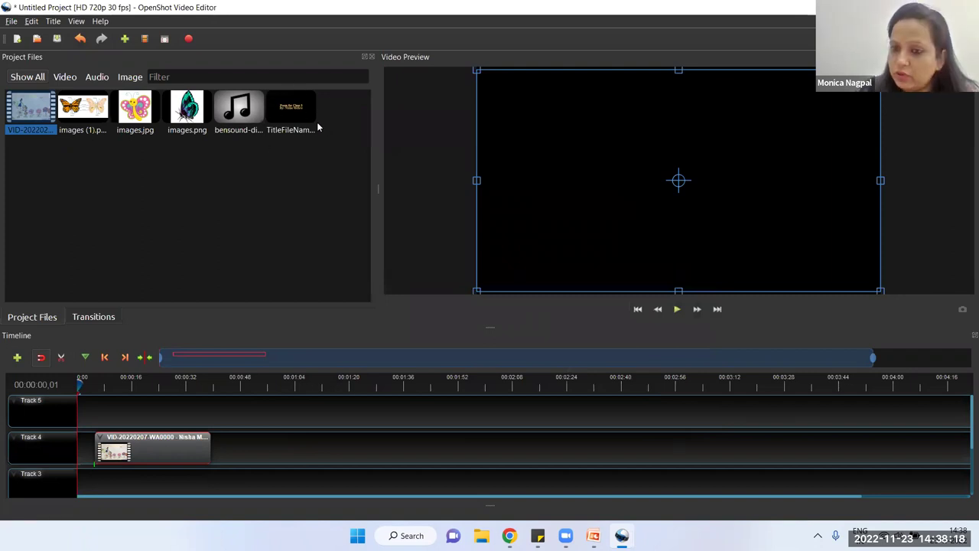
click(286, 121)
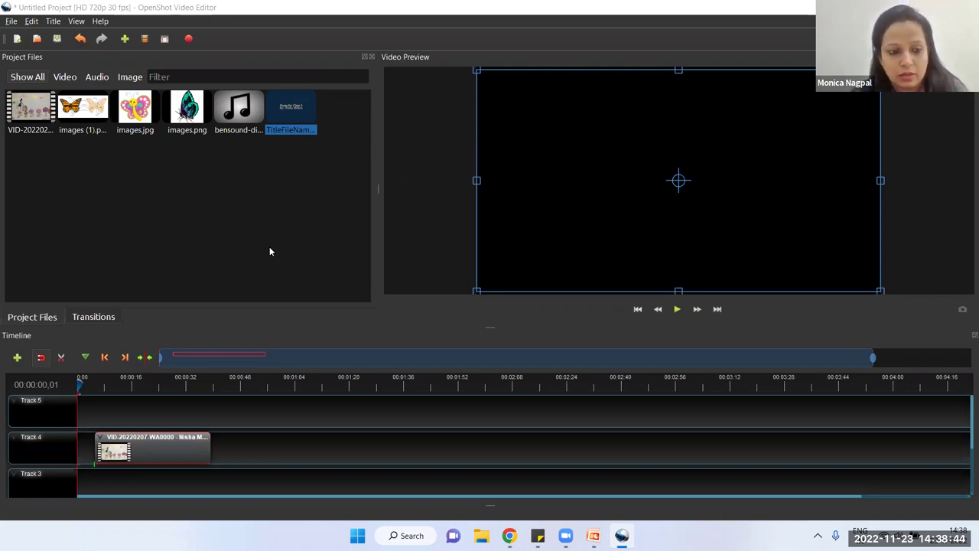
Step: Shift the drawing video right and place the saved title clip at the start of Track 4
drag(173, 446, 221, 446)
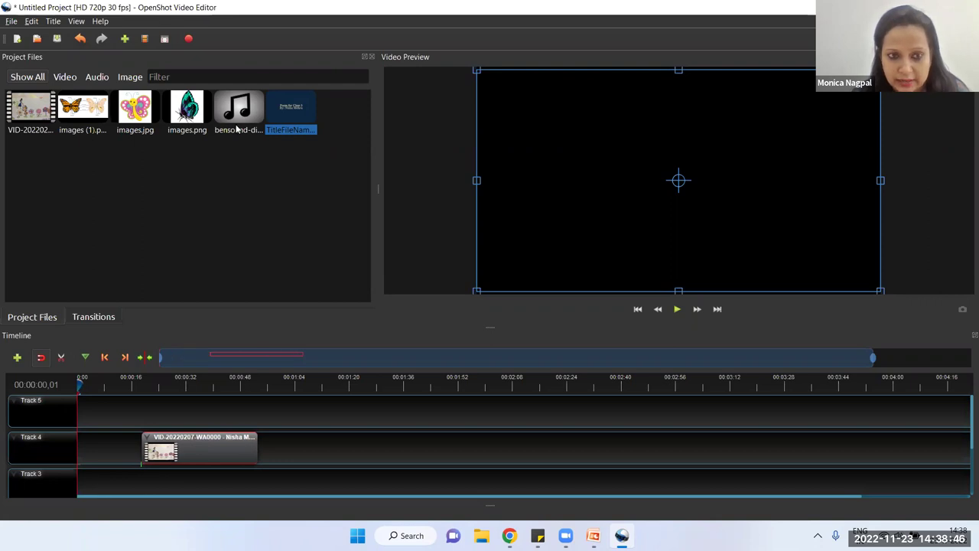
drag(101, 386, 291, 381)
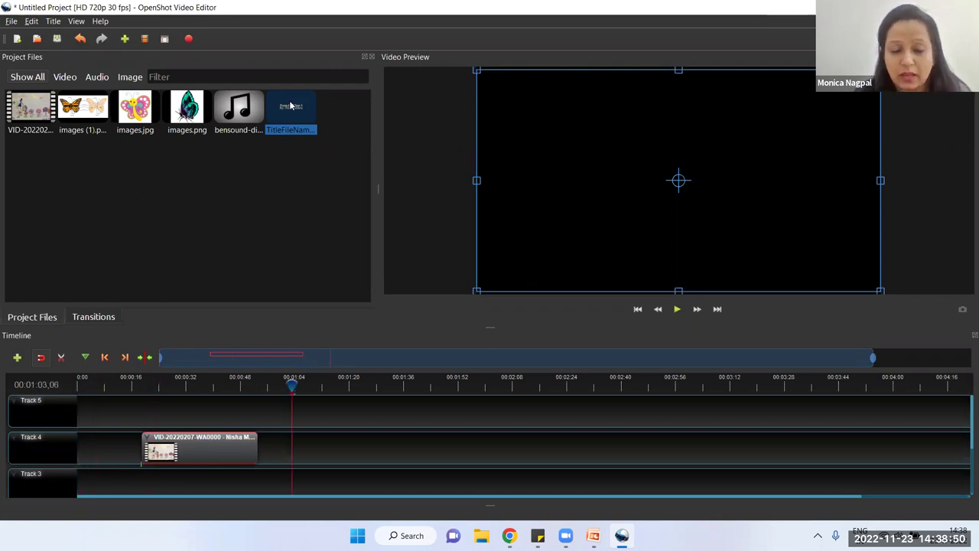
mouse_move(294, 108)
mouse_down()
mouse_move(223, 273)
mouse_move(96, 443)
mouse_move(67, 446)
mouse_up()
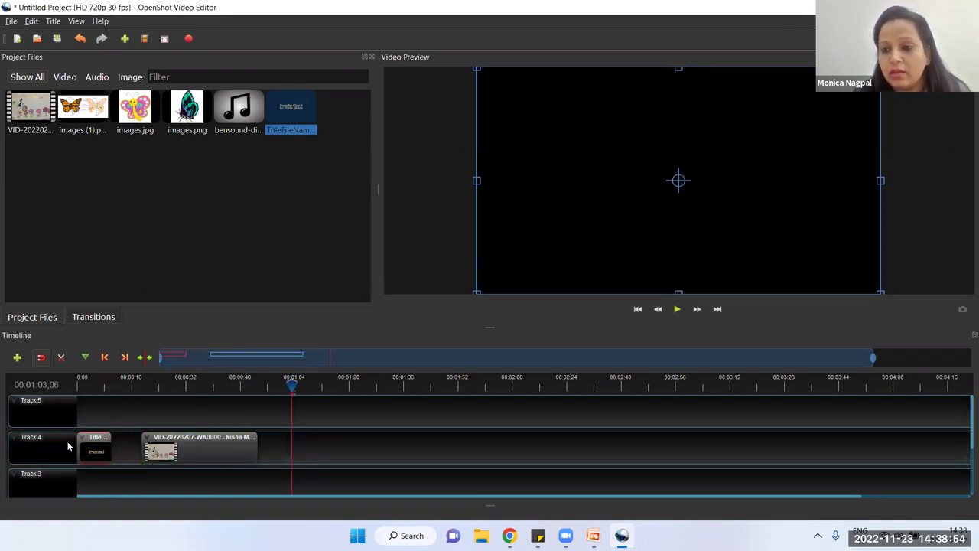
Step: Move the playhead back to 00:00:00,01 so the Poem for Class 3 title shows
click(221, 383)
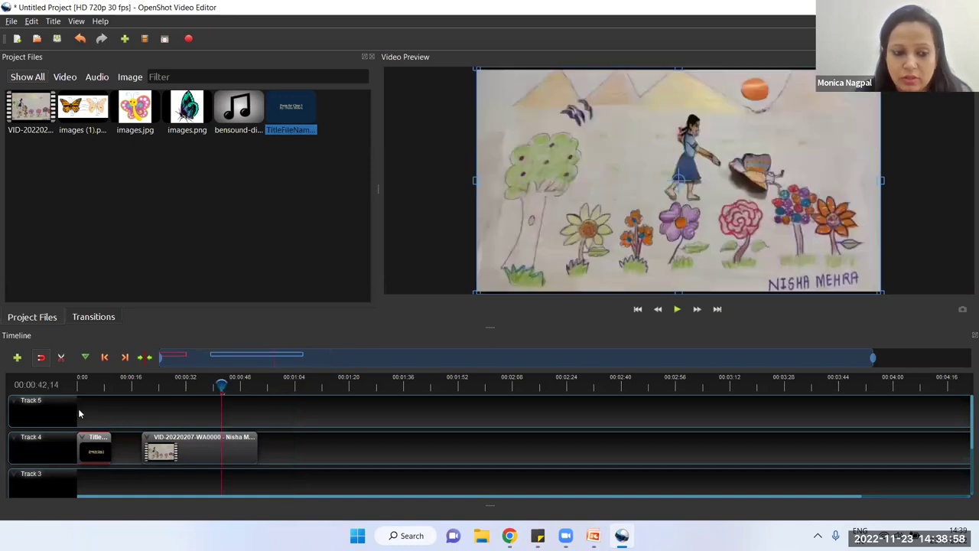
click(82, 380)
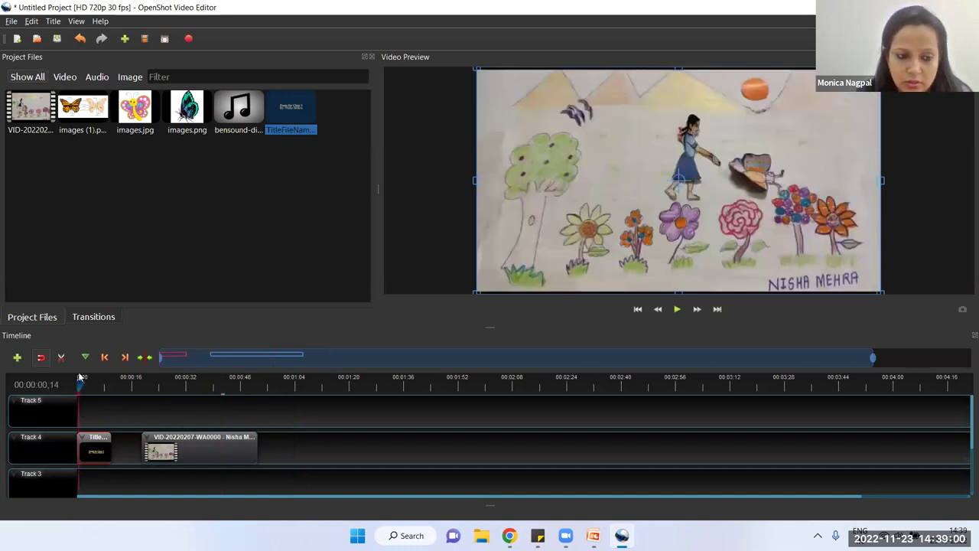
click(72, 379)
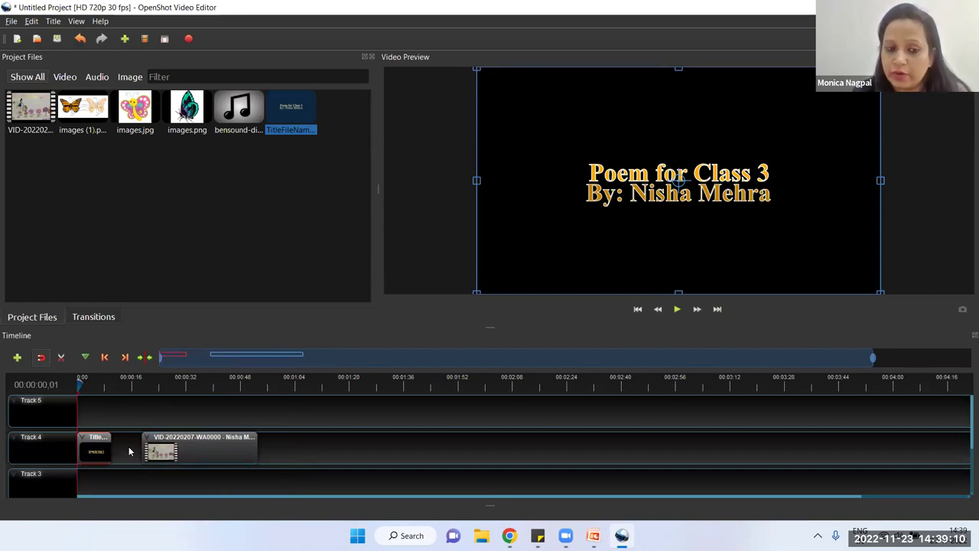
Step: Butt the drawing video against the title clip's end and play the opening to check it
drag(231, 455, 199, 455)
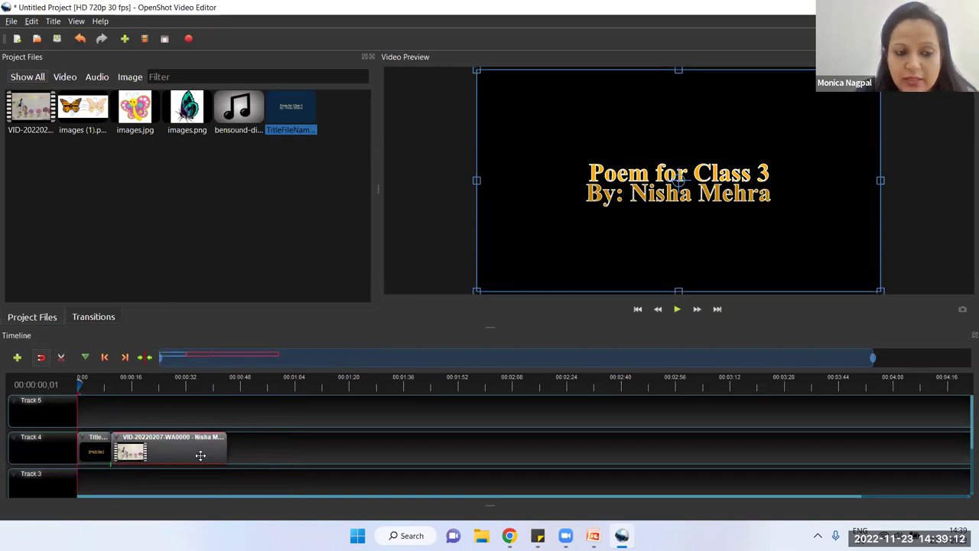
mouse_move(79, 380)
mouse_down()
mouse_move(90, 382)
mouse_move(78, 382)
mouse_up()
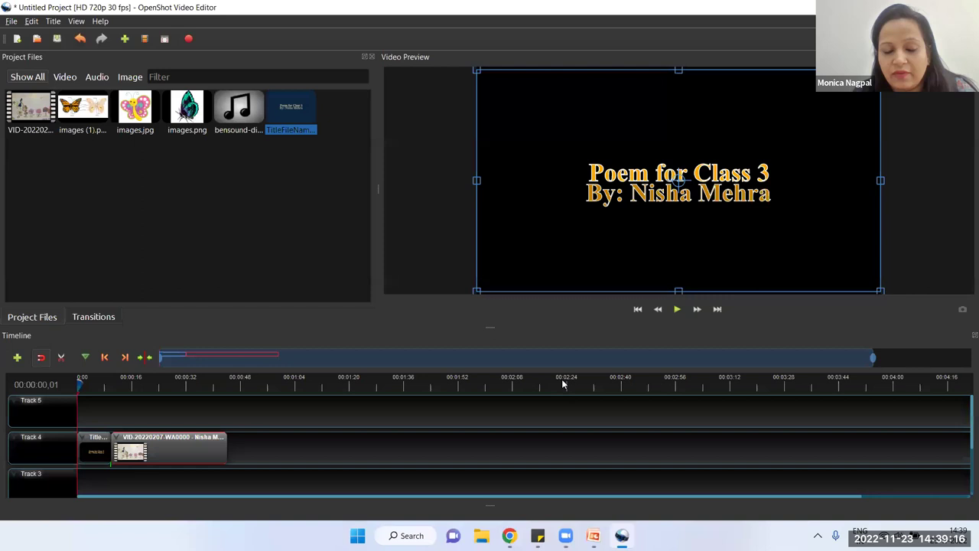
click(677, 309)
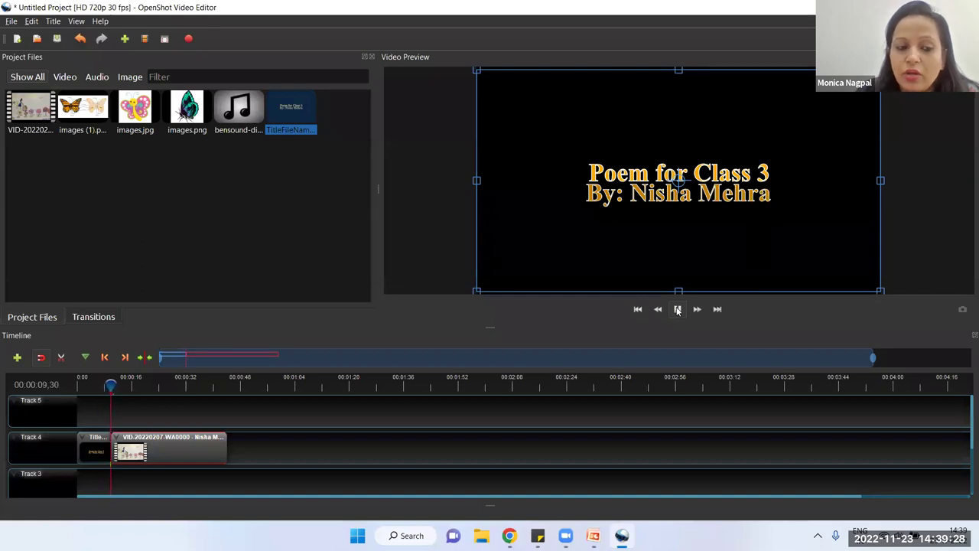
click(678, 309)
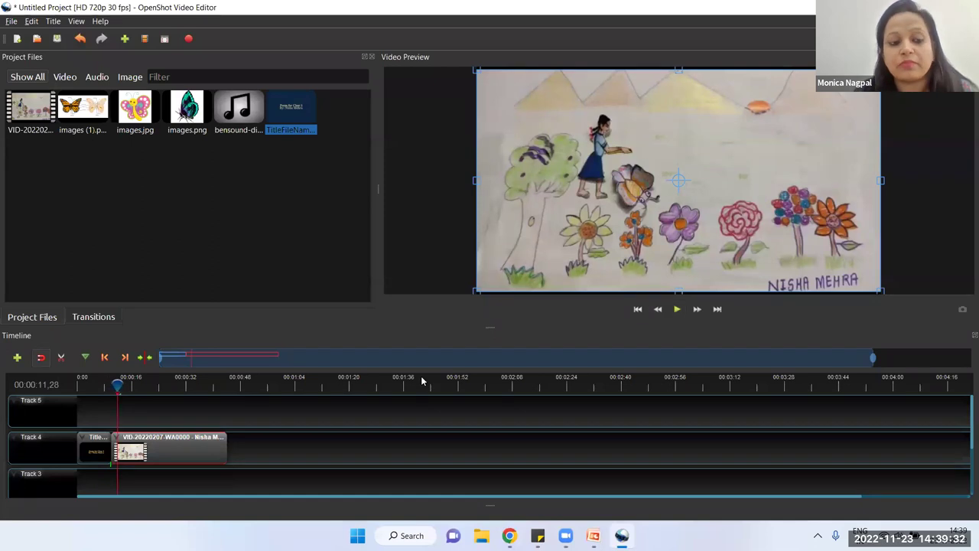
Step: Delete the title clip from Track 4 and shift the drawing video to start around 7 seconds
drag(168, 440, 203, 440)
click(95, 453)
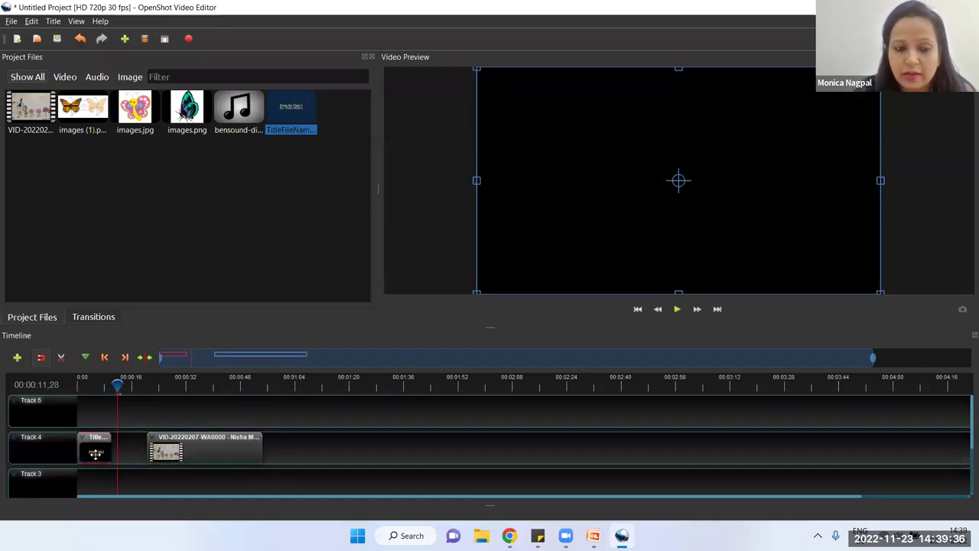
key(Delete)
drag(212, 449, 141, 448)
drag(118, 384, 101, 384)
drag(173, 438, 156, 438)
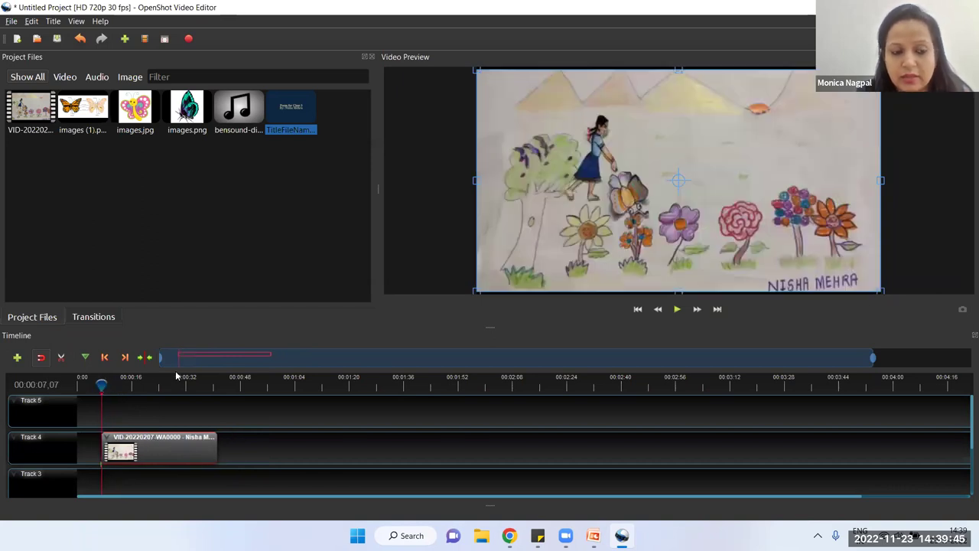
Step: Drop TitleFileName at the start of Track 4 and play from about 4 seconds to check the overlap
click(272, 459)
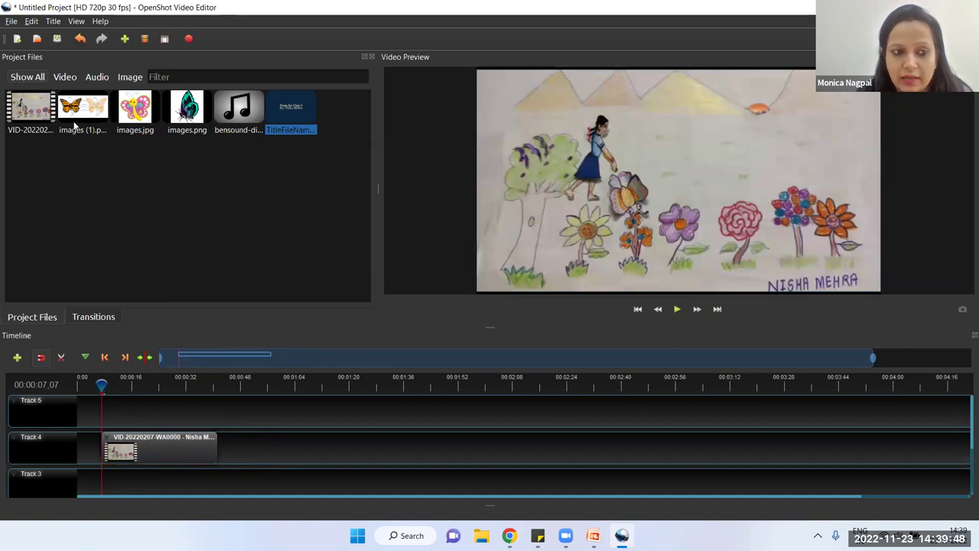
drag(288, 104, 130, 406)
click(260, 281)
drag(291, 111, 75, 444)
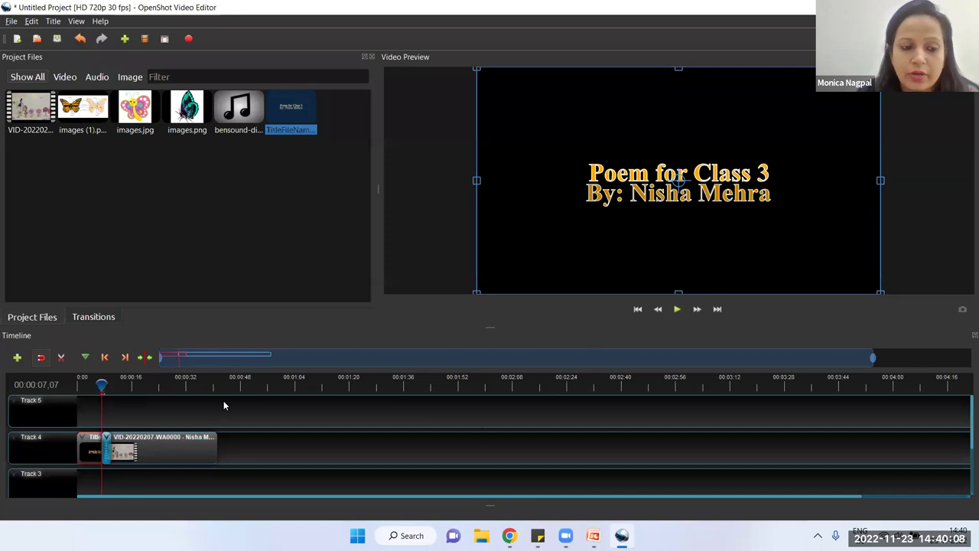
drag(103, 384, 91, 384)
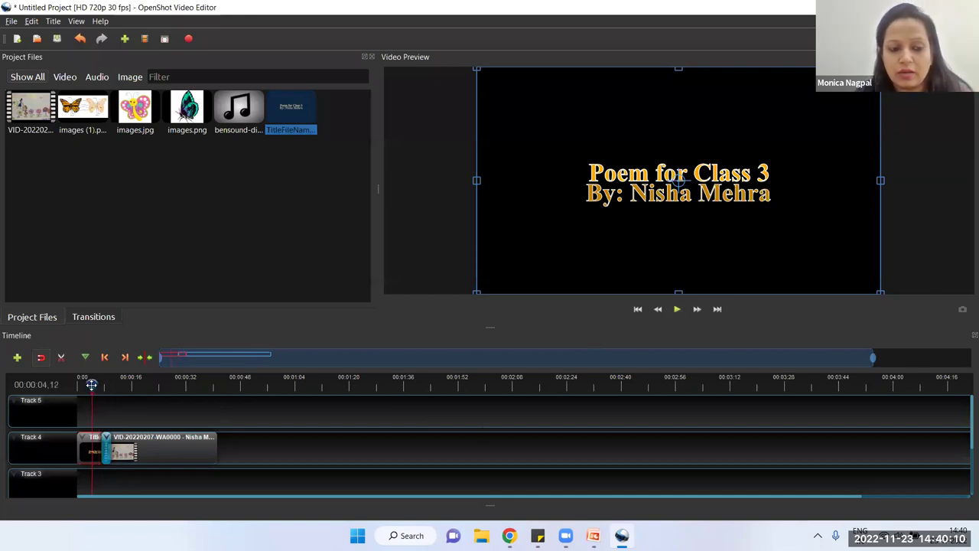
click(677, 309)
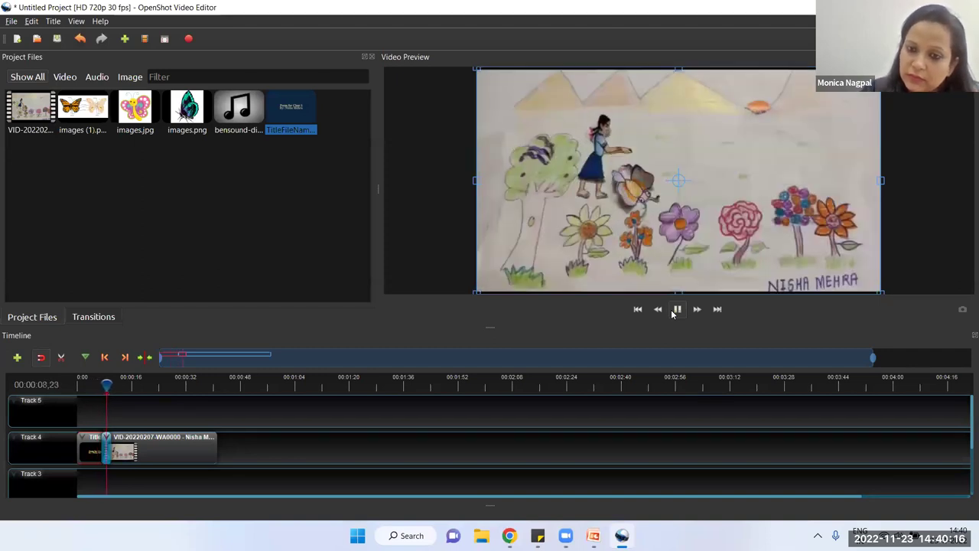
click(672, 313)
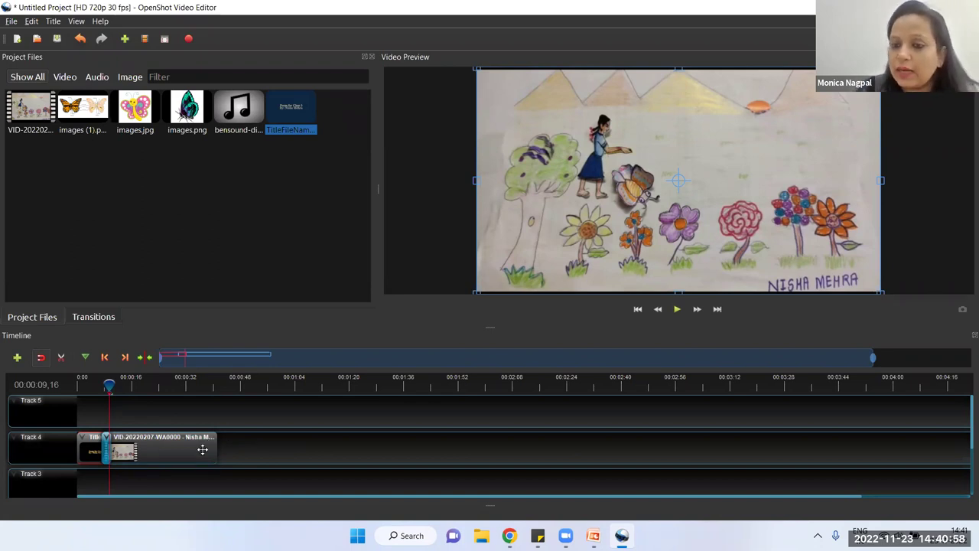
Step: Separate the drawing video's audio as a Single Clip (all channels) onto Track 3
right_click(144, 446)
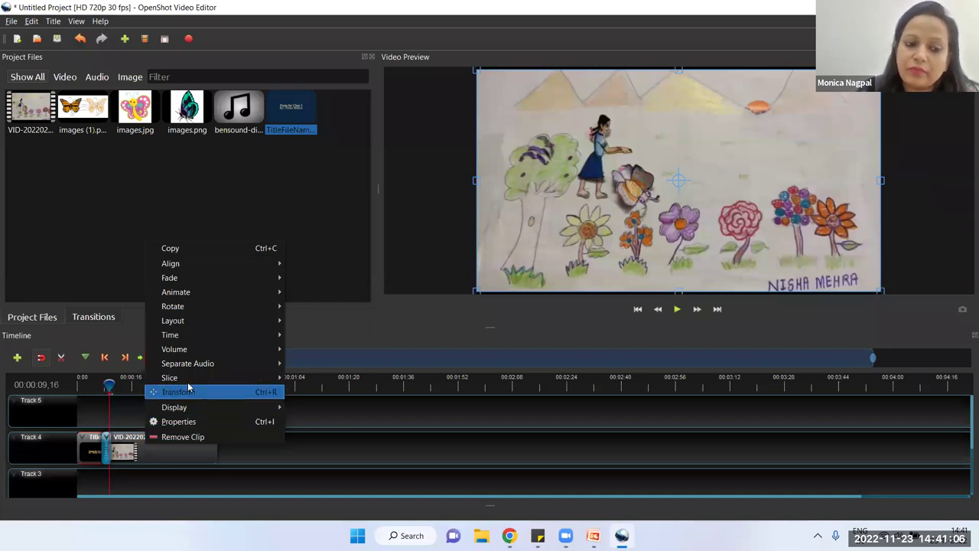
mouse_move(195, 366)
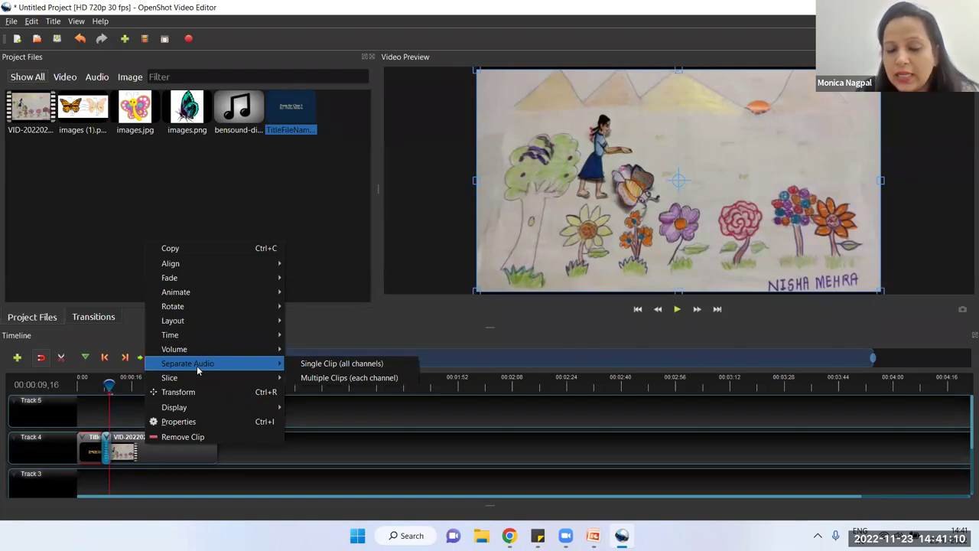
click(309, 365)
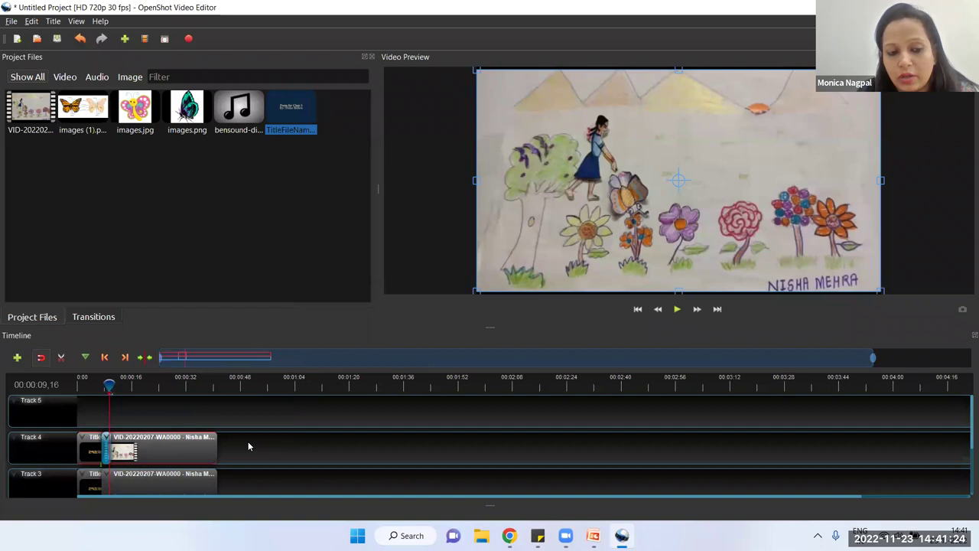
scroll(248, 442, down, 1)
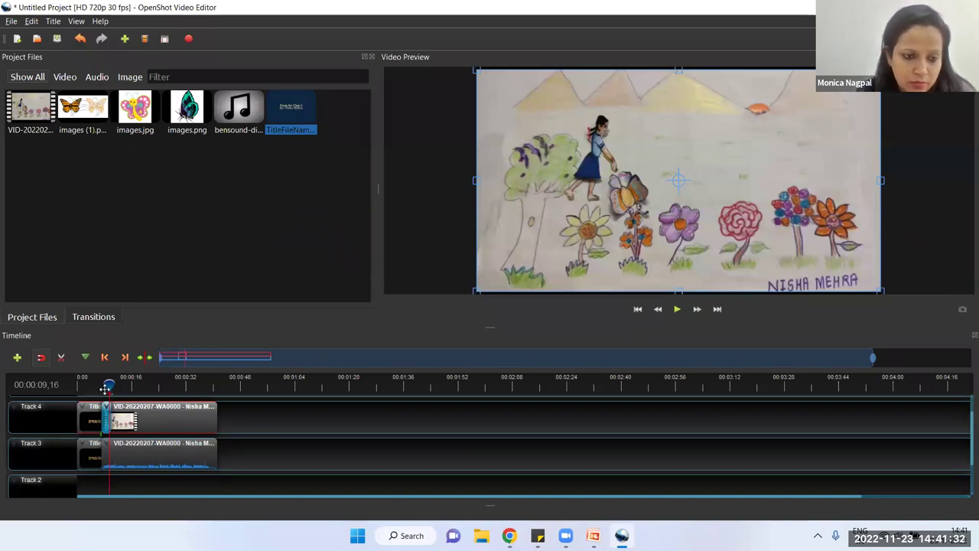
drag(108, 384, 102, 384)
drag(188, 452, 314, 452)
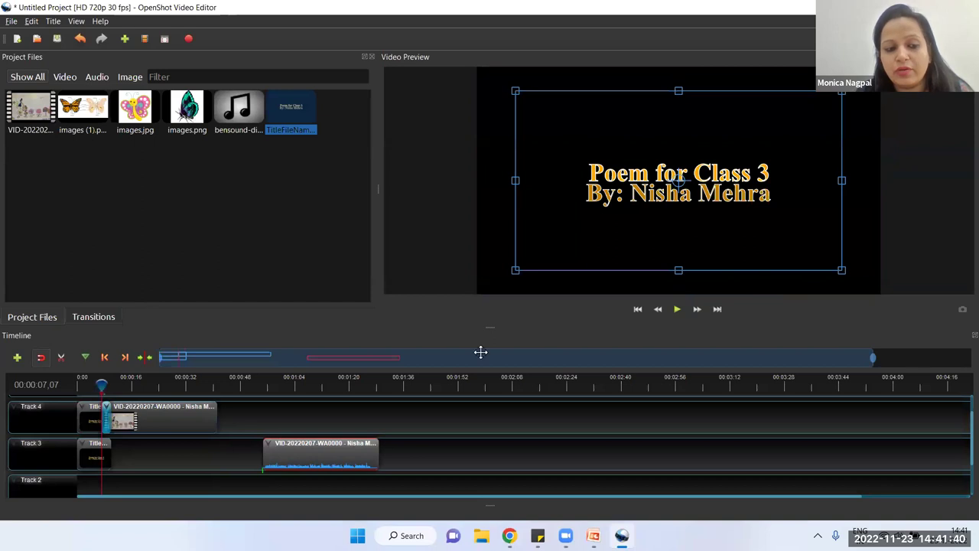
click(676, 309)
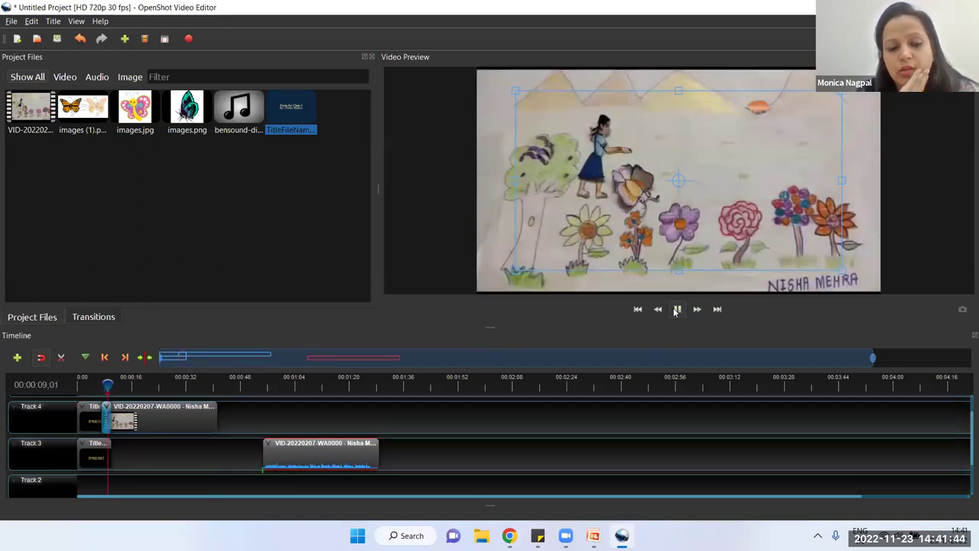
click(676, 309)
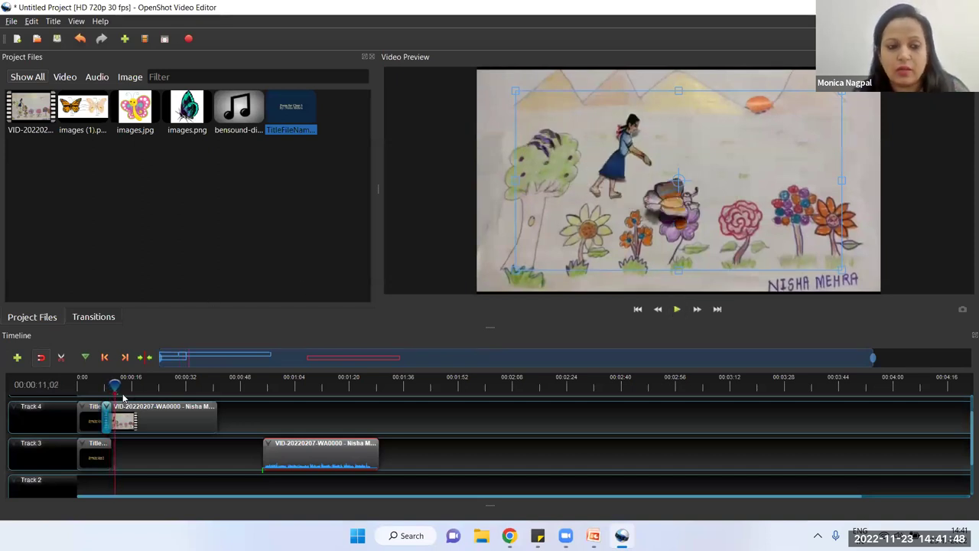
drag(115, 384, 101, 384)
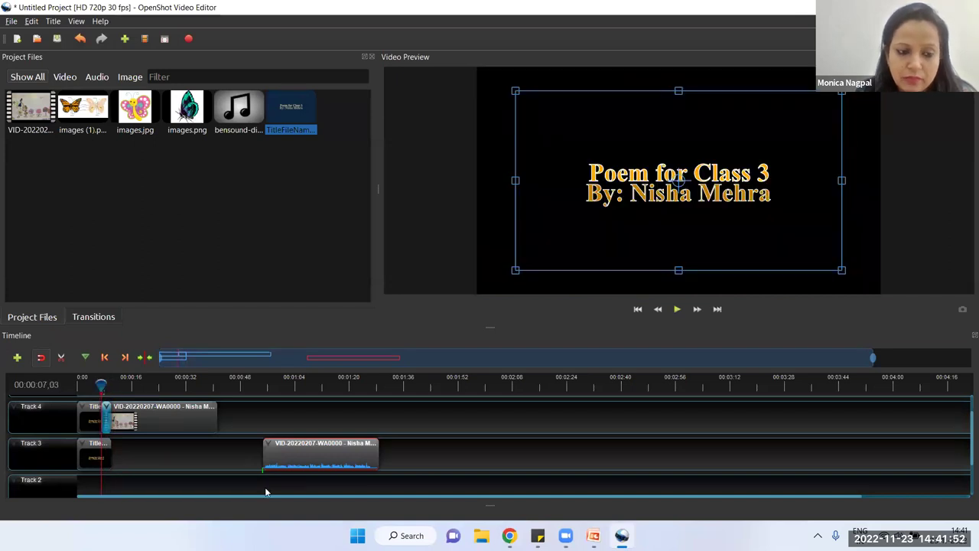
drag(336, 450, 176, 454)
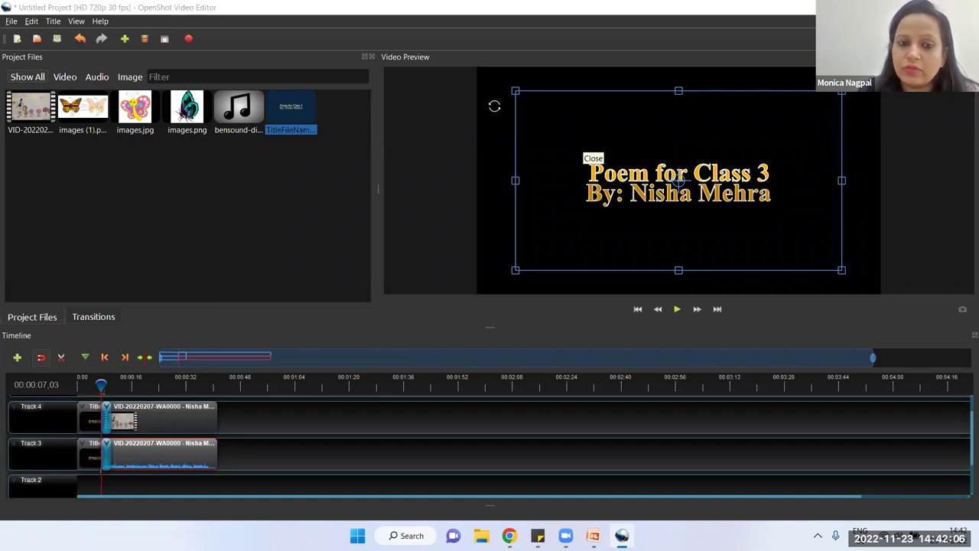
right_click(174, 423)
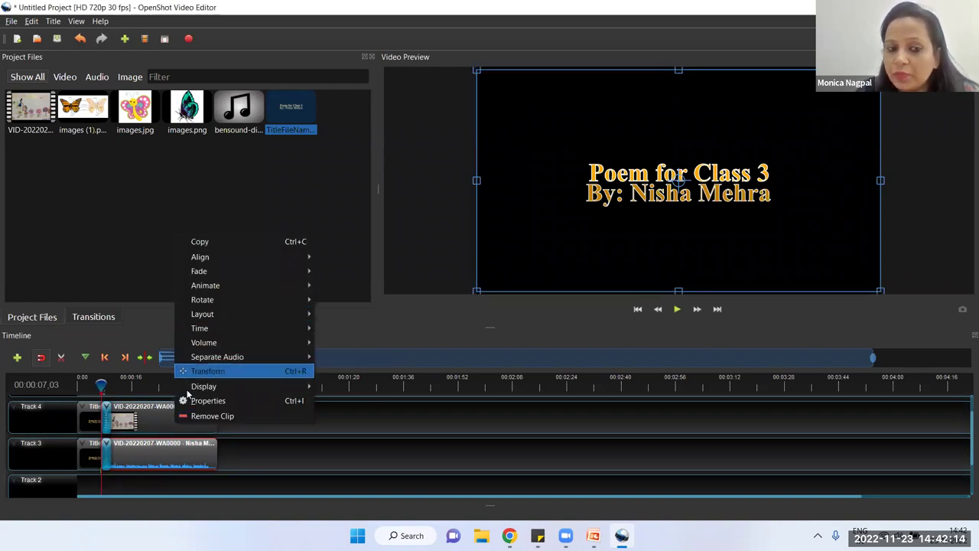
mouse_move(222, 360)
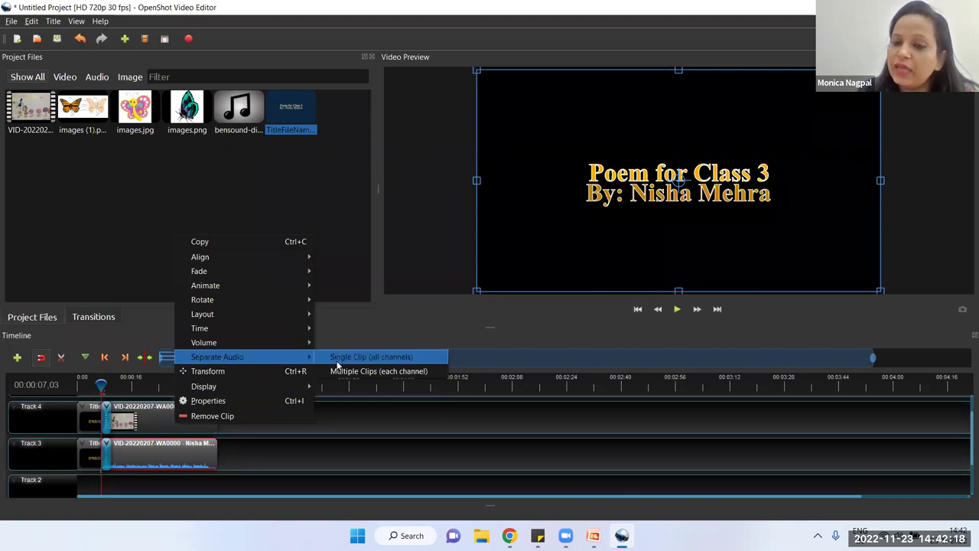
click(342, 462)
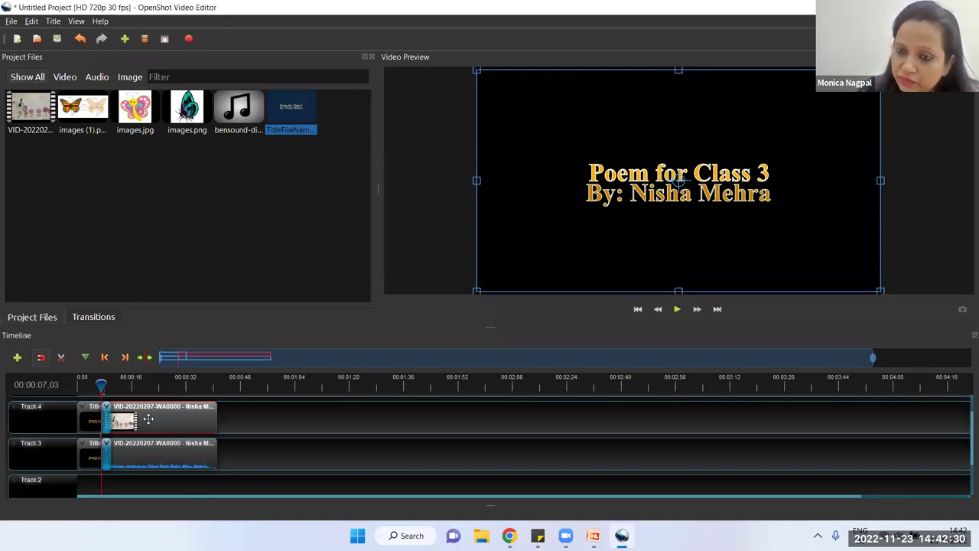
scroll(301, 457, up, 1)
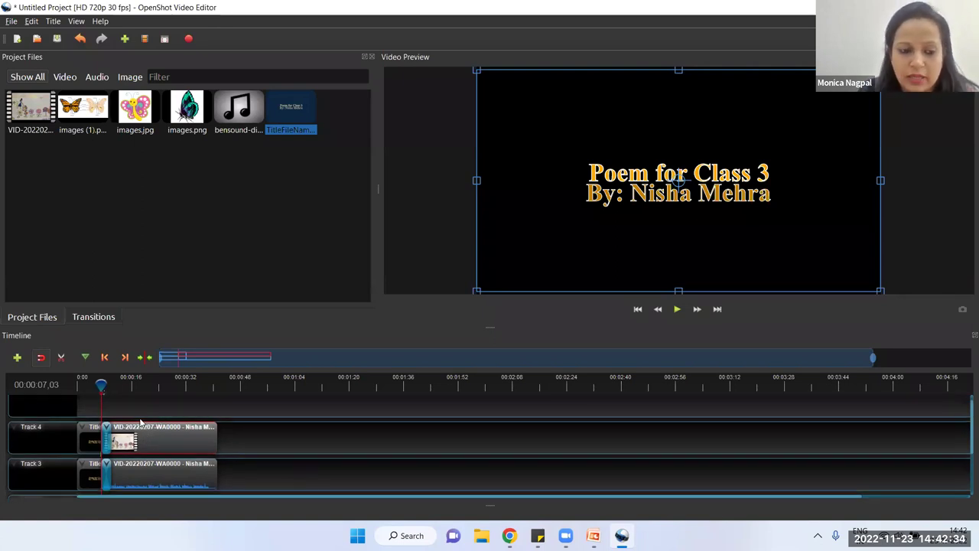
Step: Select the drawing video on Track 4, play the project, and stop near 7 seconds
click(107, 432)
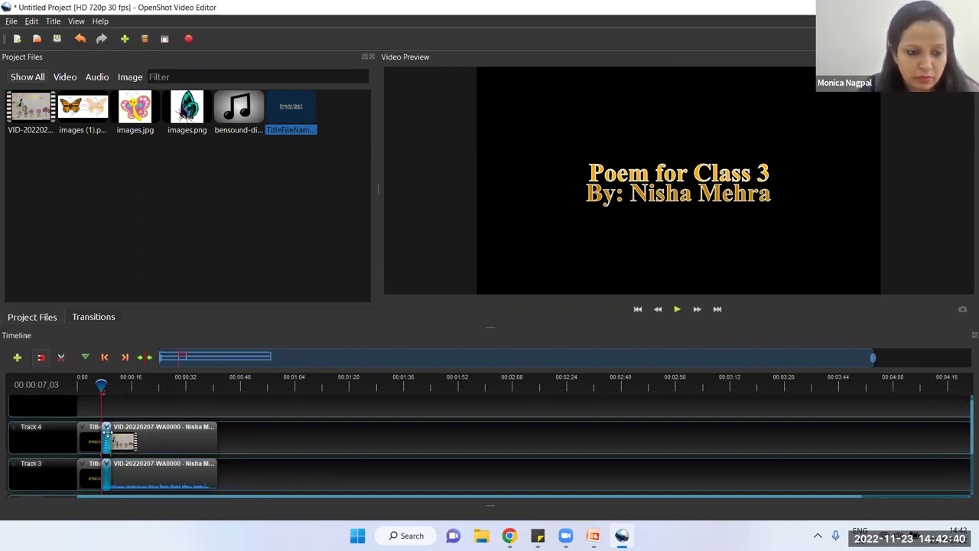
scroll(107, 403, up, 1)
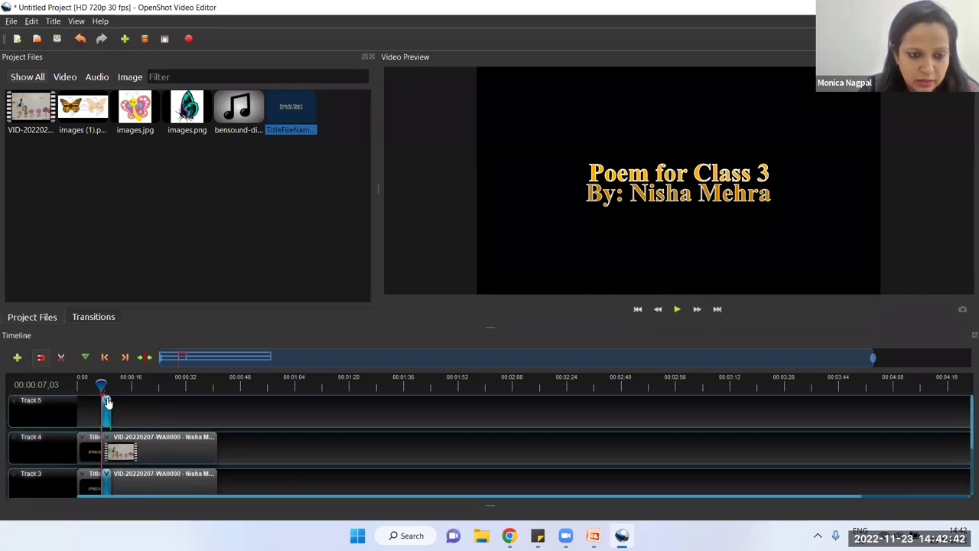
click(115, 451)
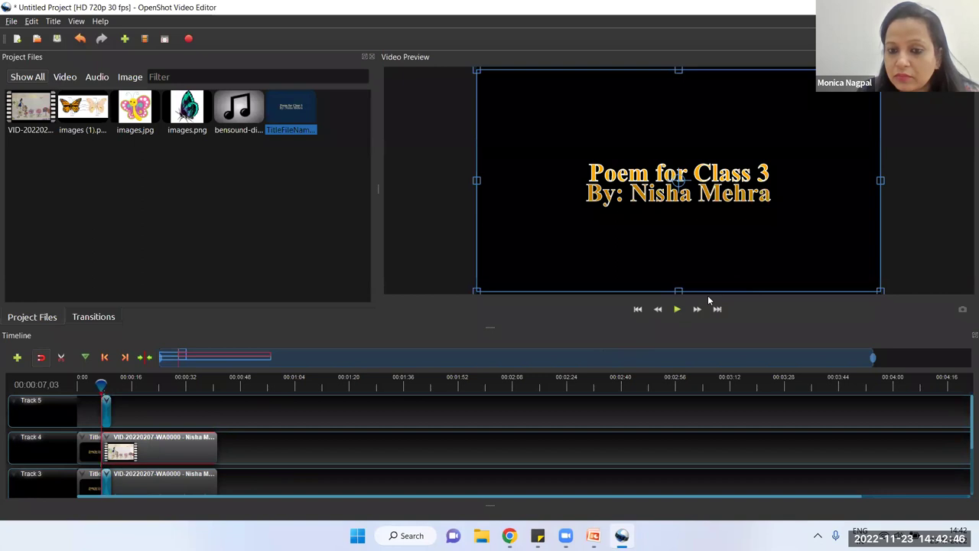
click(677, 310)
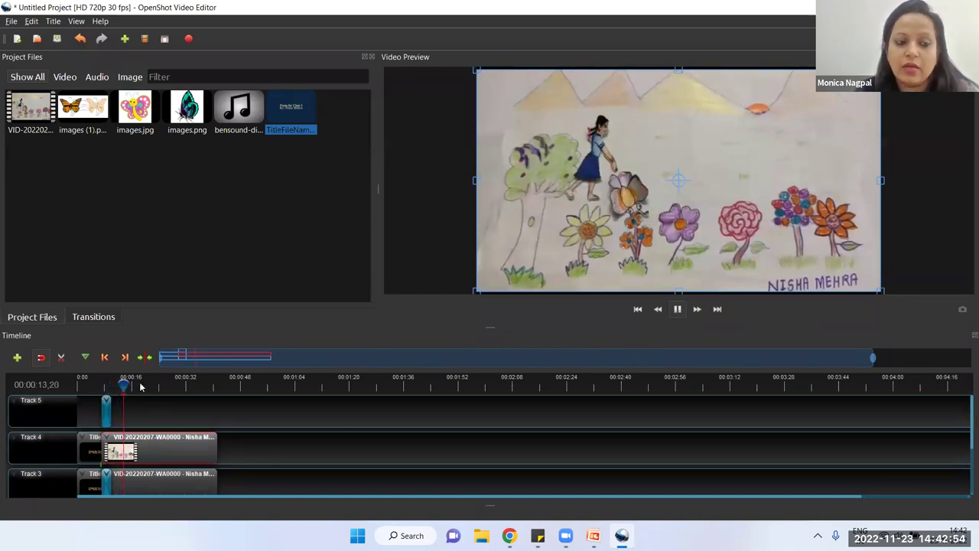
drag(126, 385, 100, 384)
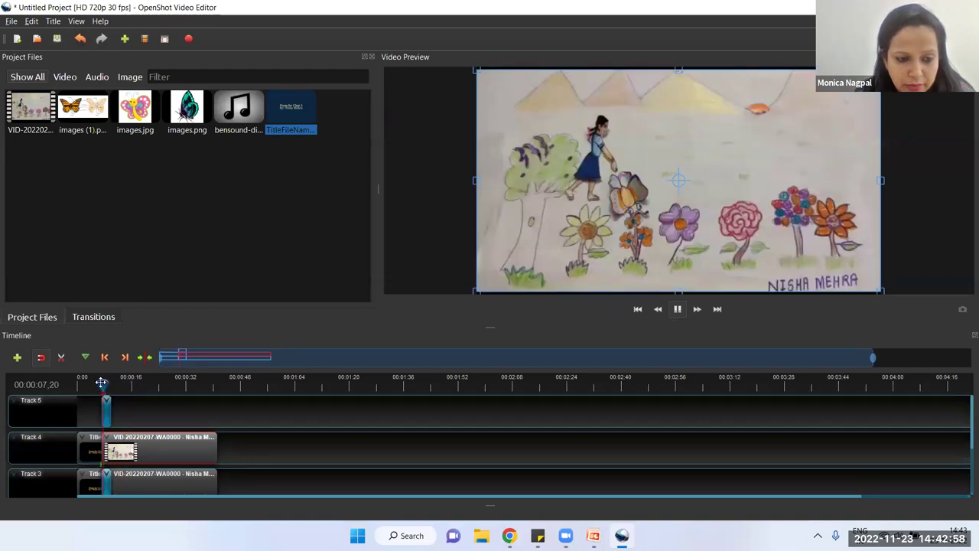
click(99, 383)
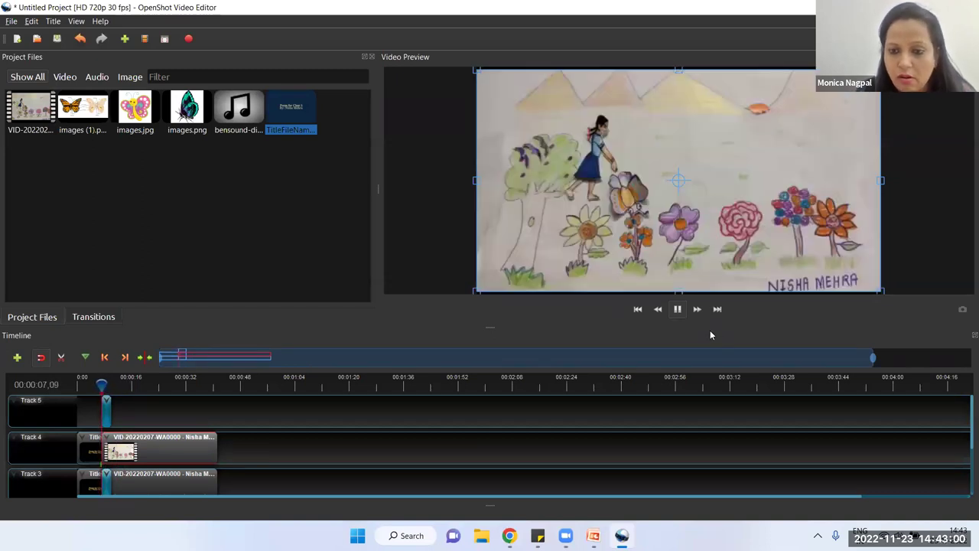
click(676, 308)
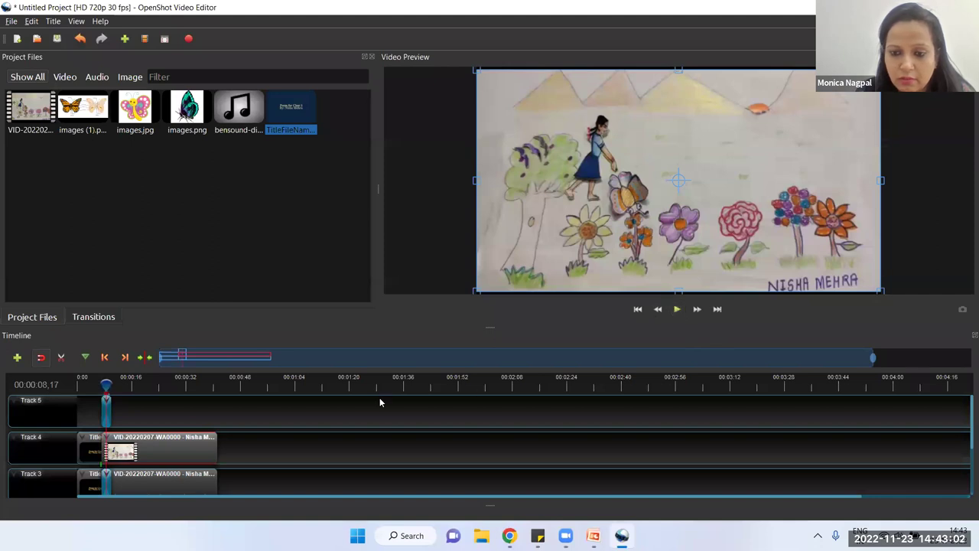
click(102, 384)
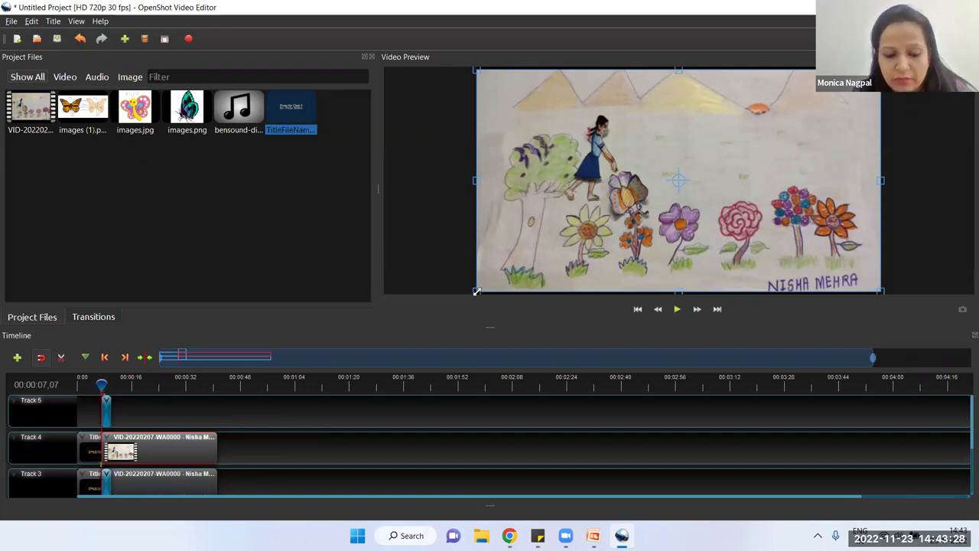
drag(476, 291, 466, 313)
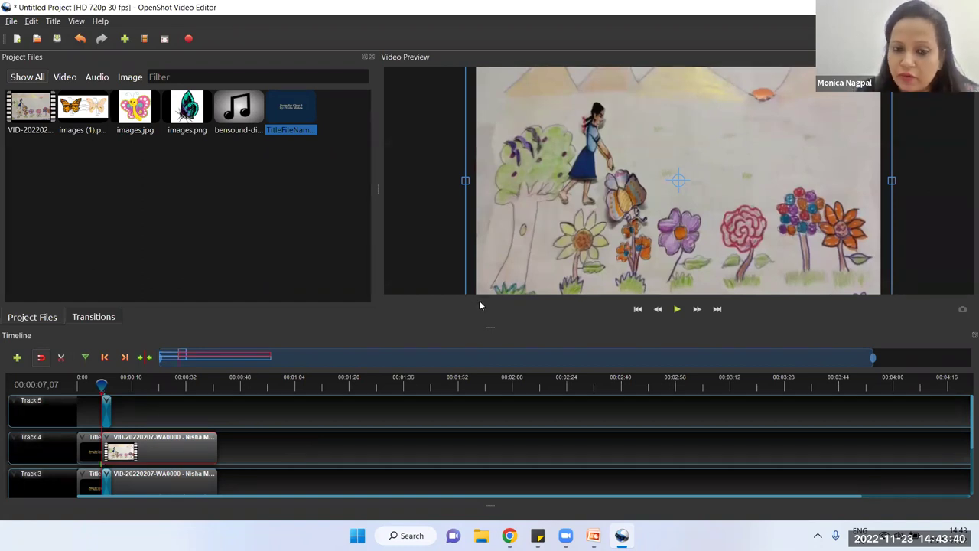
click(677, 309)
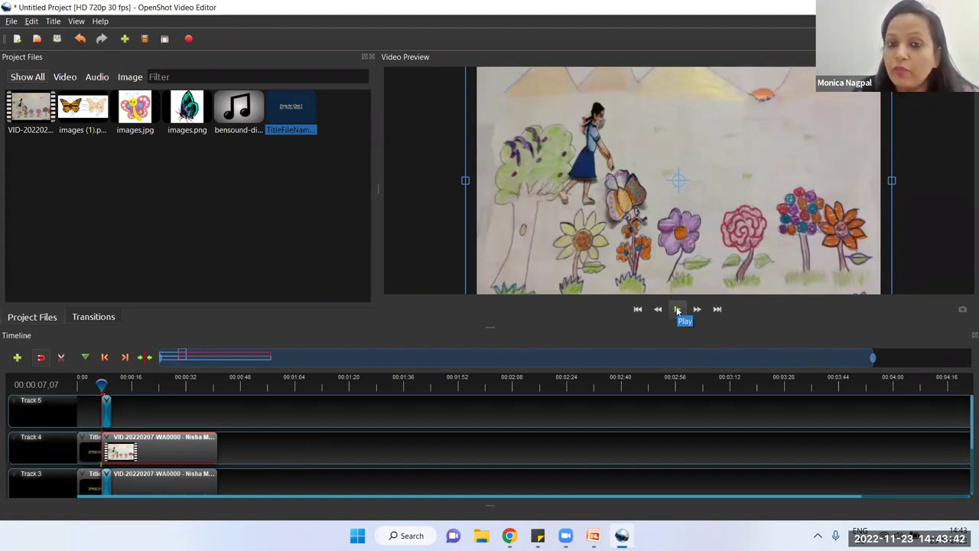
click(677, 310)
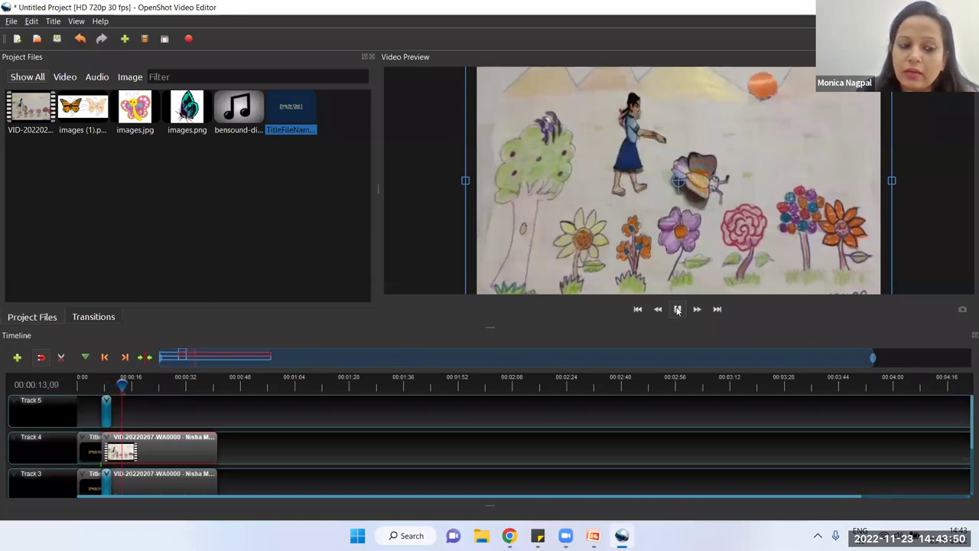
click(677, 309)
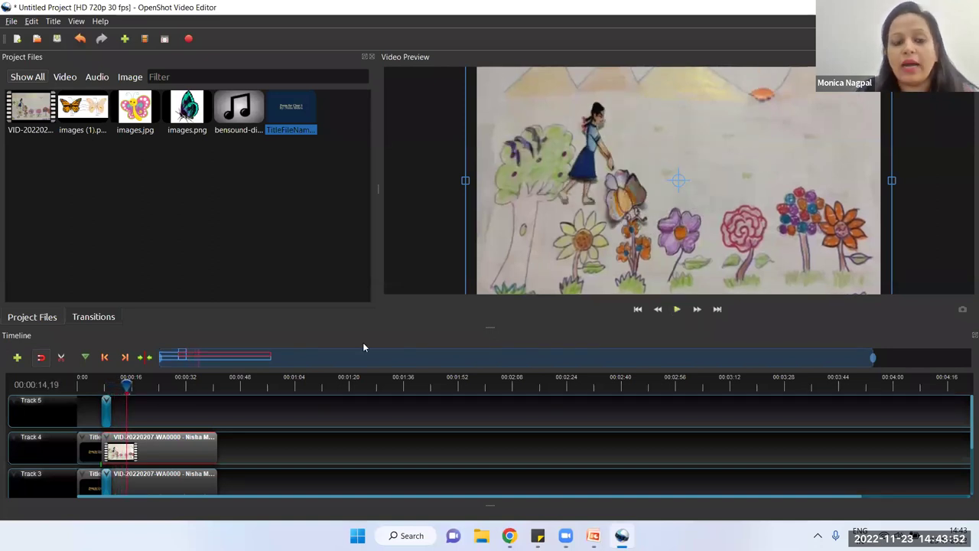
drag(126, 385, 150, 384)
Step: Rewind to just under 7 seconds, then play and pause near 00:00:11,21 on the butterfly
mouse_move(151, 384)
mouse_down()
mouse_move(100, 389)
mouse_move(165, 387)
mouse_up()
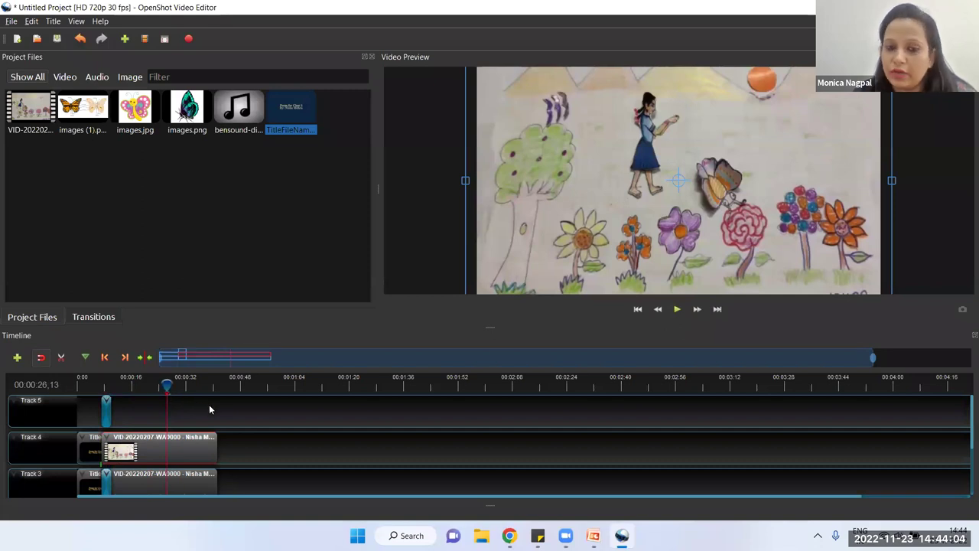
click(200, 381)
click(149, 381)
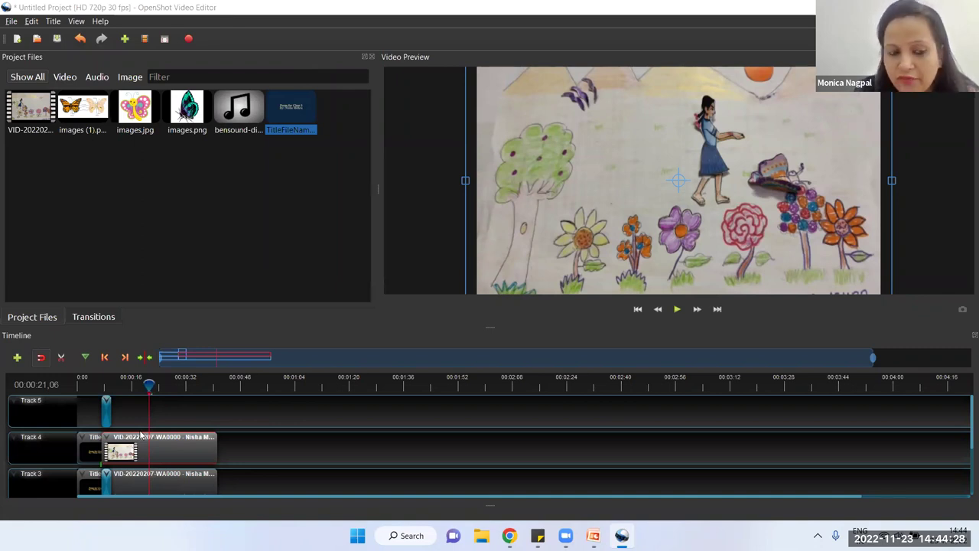
click(143, 385)
drag(129, 385, 106, 442)
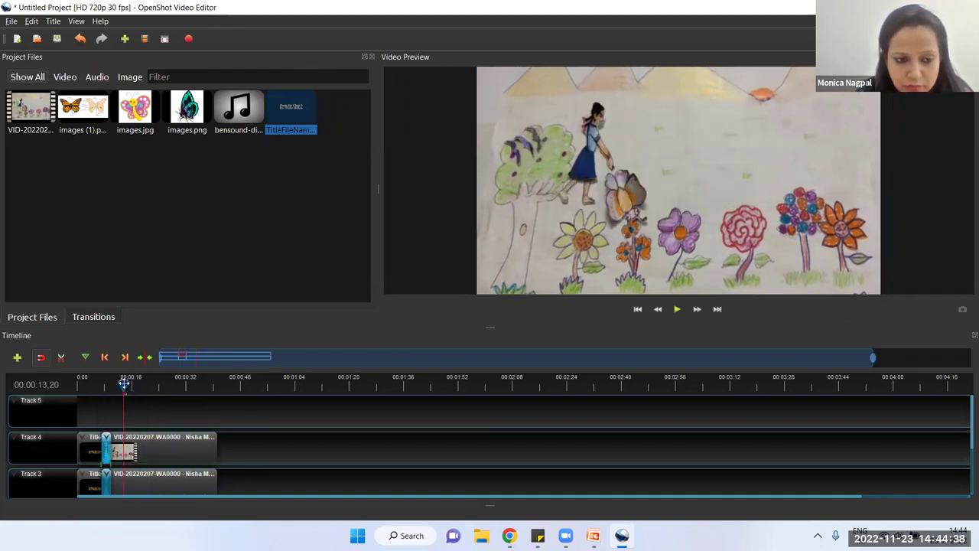
drag(109, 388, 100, 388)
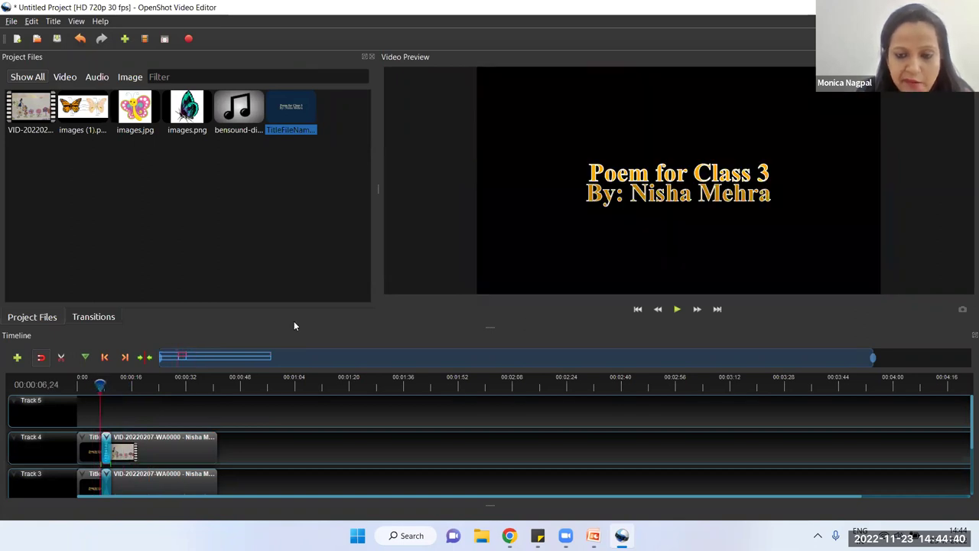
click(677, 309)
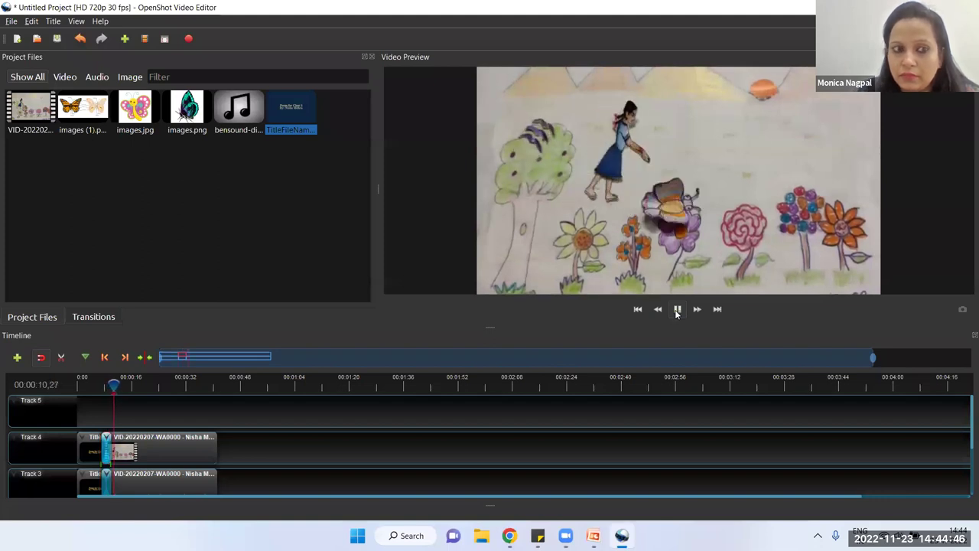
click(677, 309)
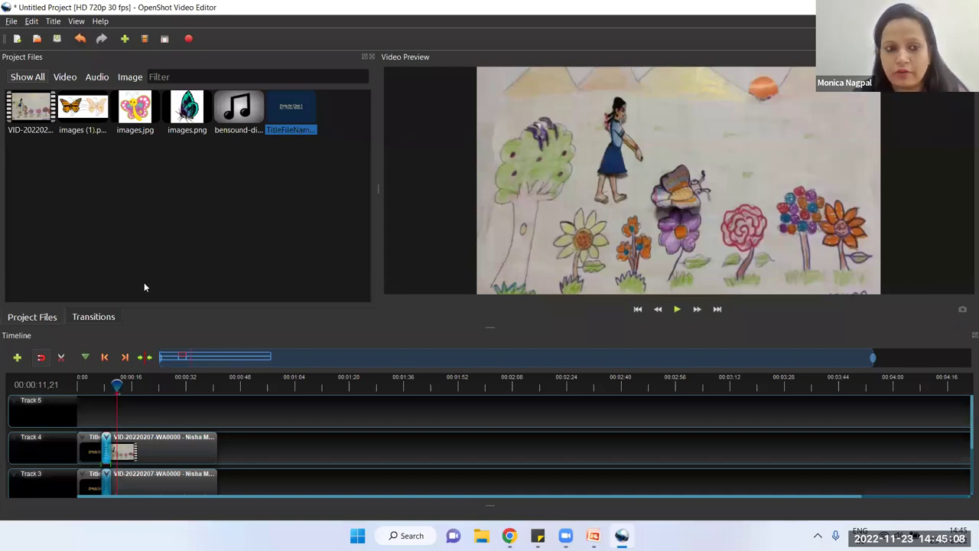
Step: Add images.png to Track 5 at about 11 seconds and razor-cut the Track 4 video around it
drag(182, 111, 118, 419)
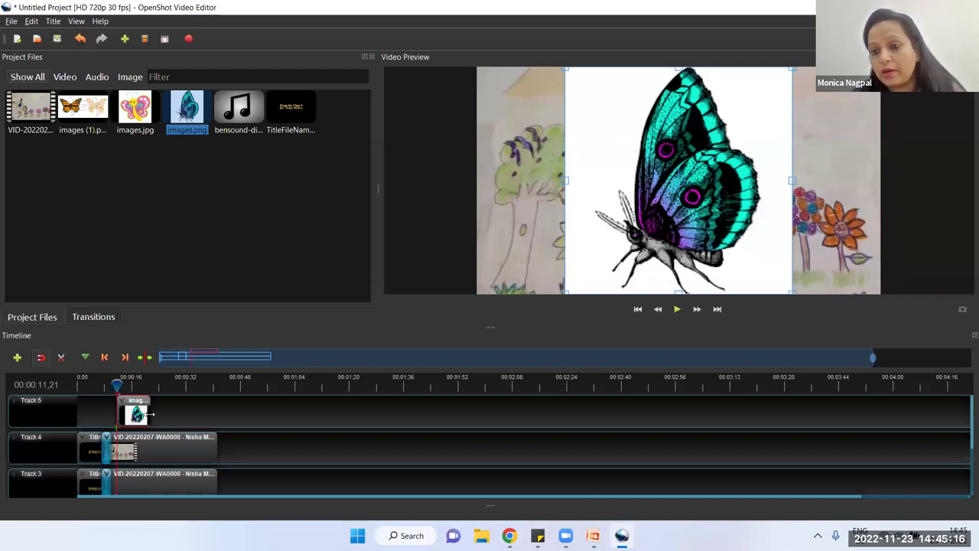
drag(151, 414, 134, 413)
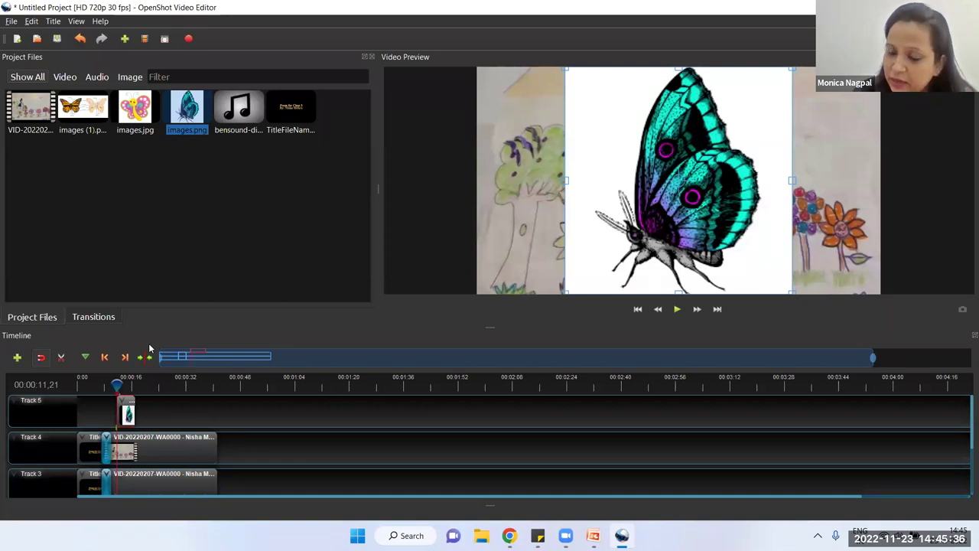
click(60, 357)
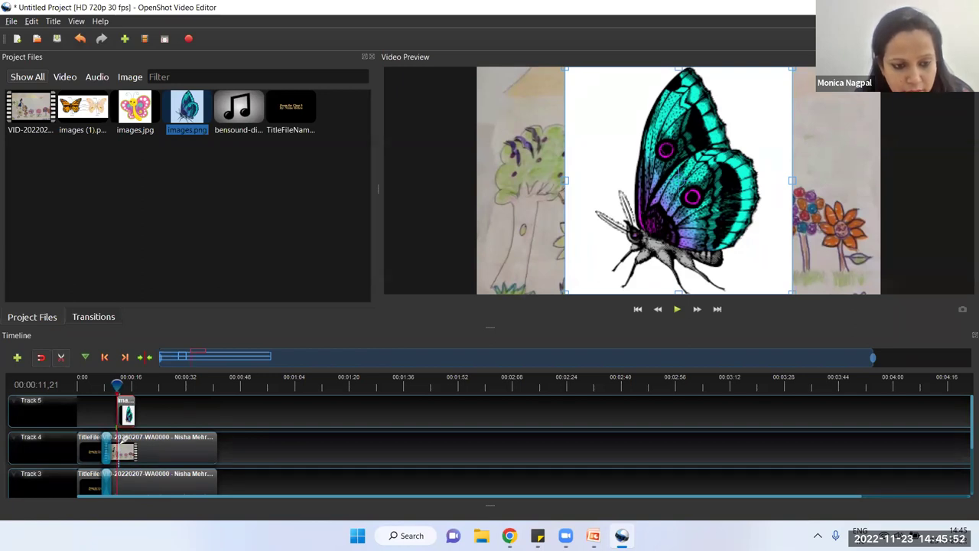
drag(107, 440, 115, 435)
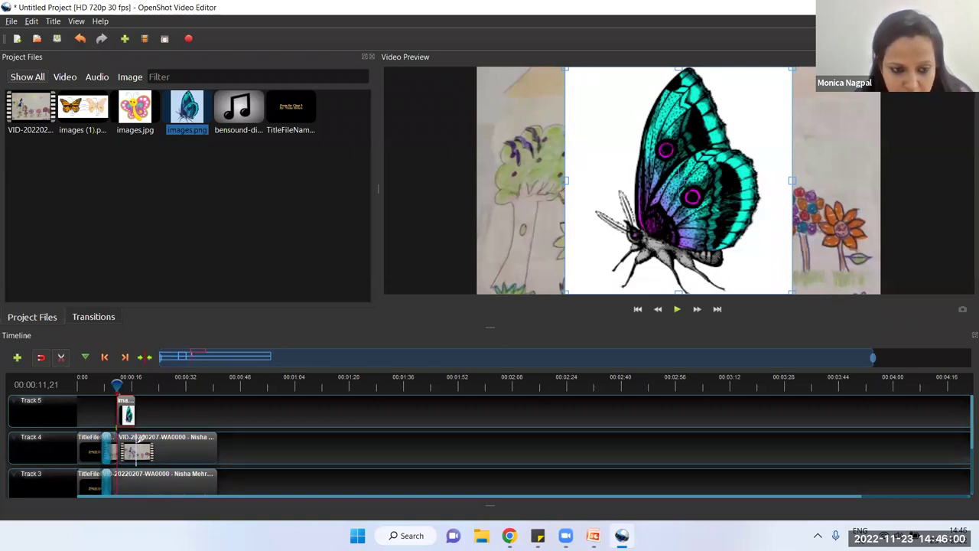
drag(139, 437, 132, 434)
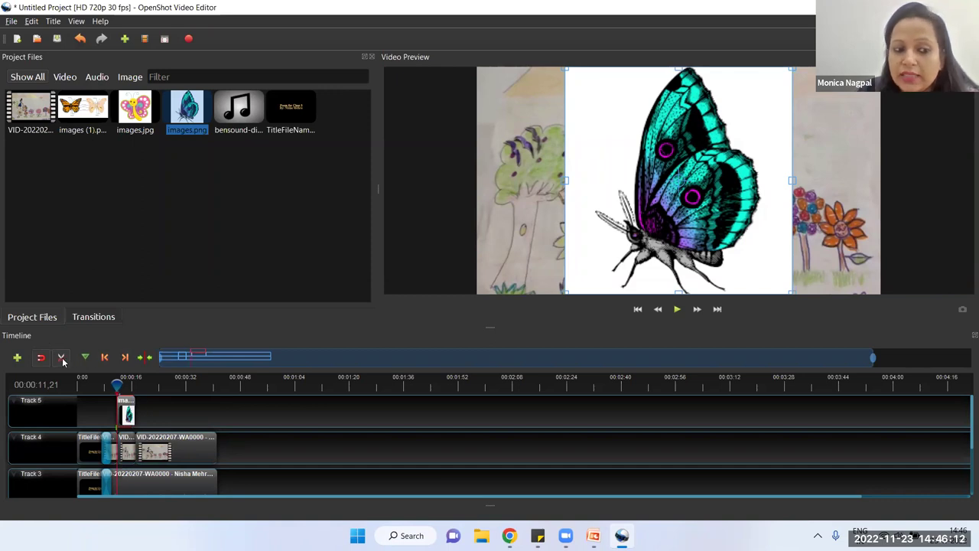
Step: Remove the short cut piece from Track 4 and move the butterfly picture into that gap
click(63, 361)
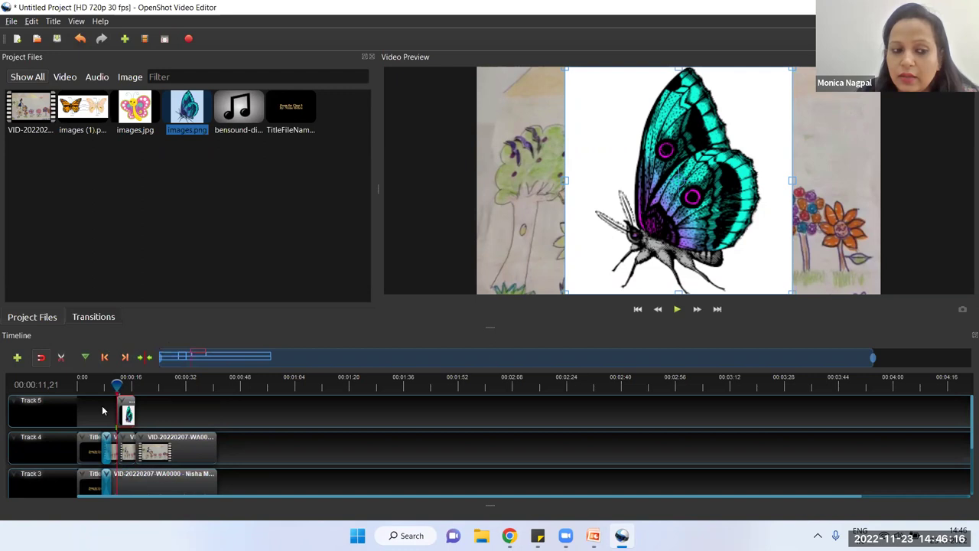
click(191, 451)
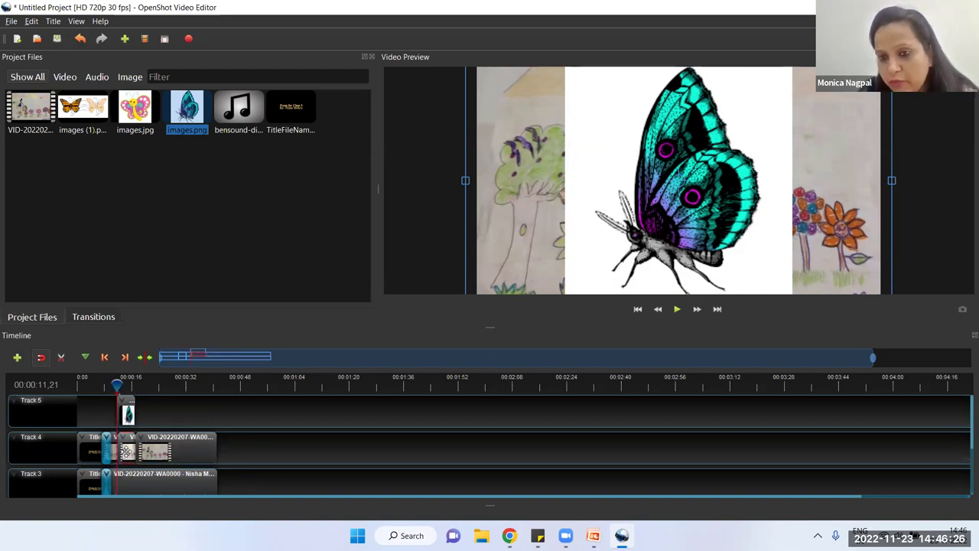
right_click(126, 451)
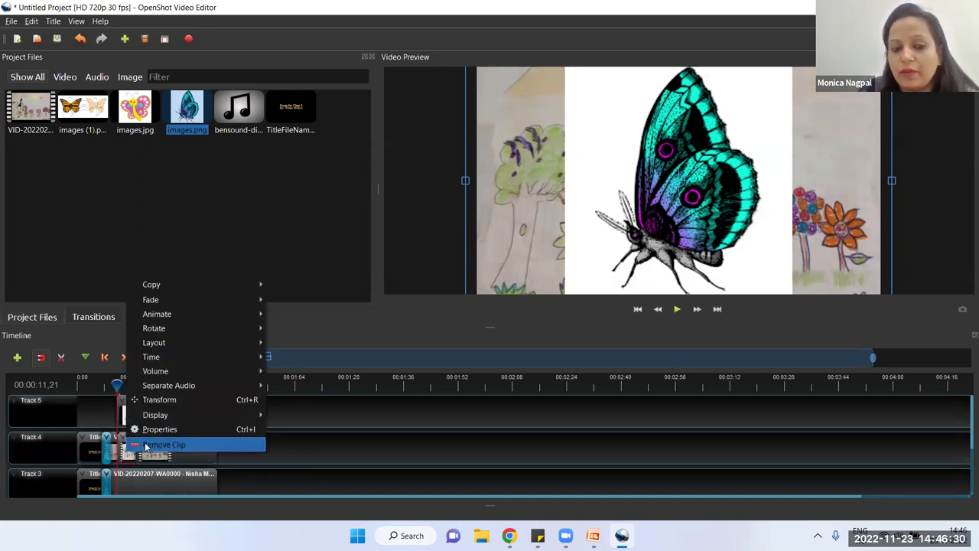
click(159, 445)
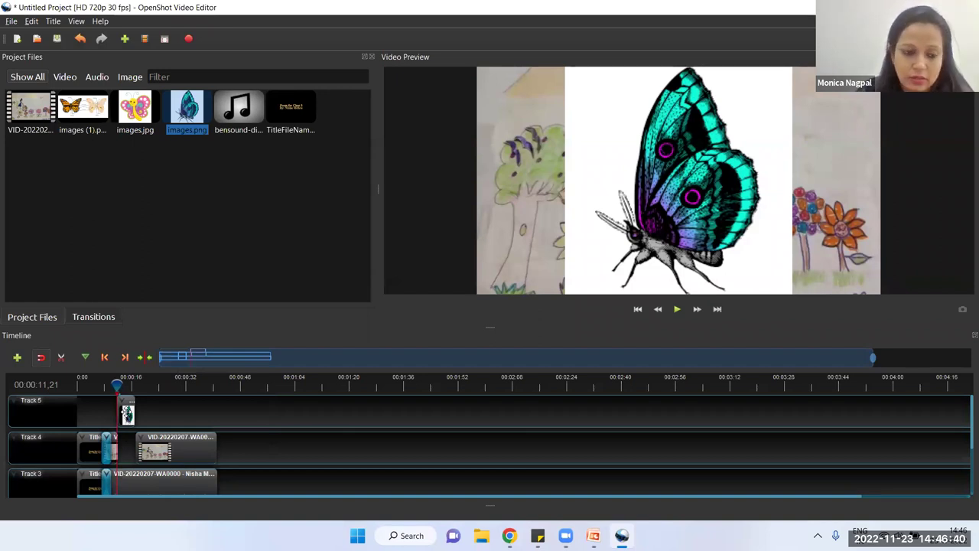
drag(127, 414, 125, 440)
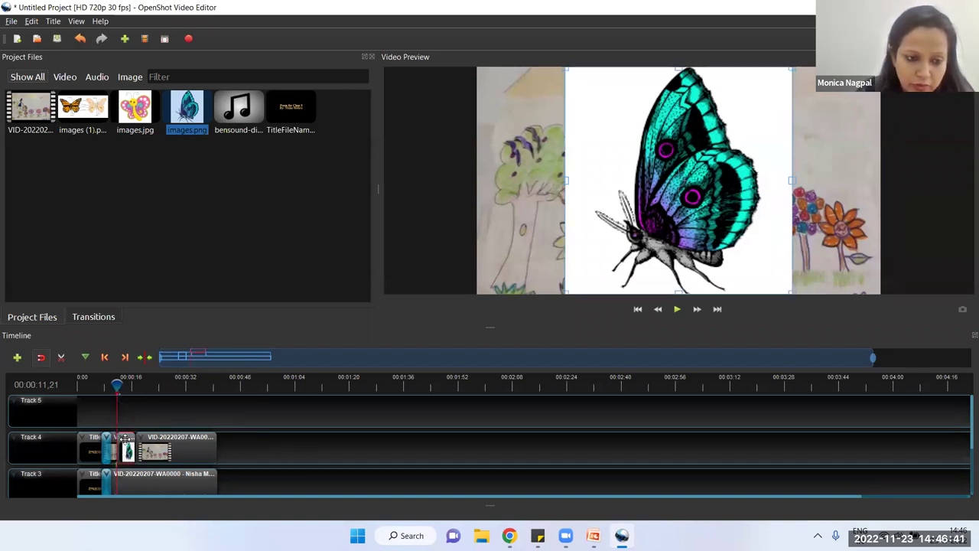
click(110, 383)
click(107, 383)
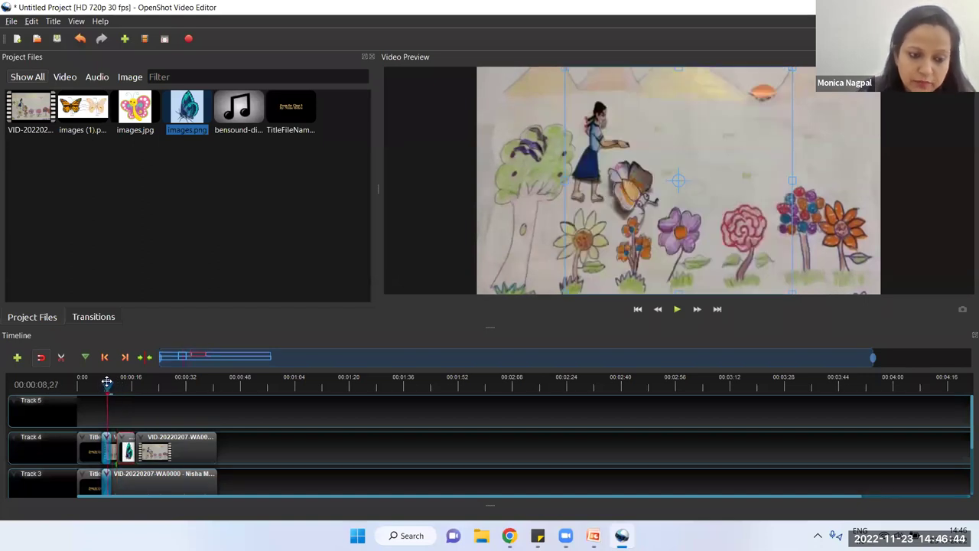
click(676, 313)
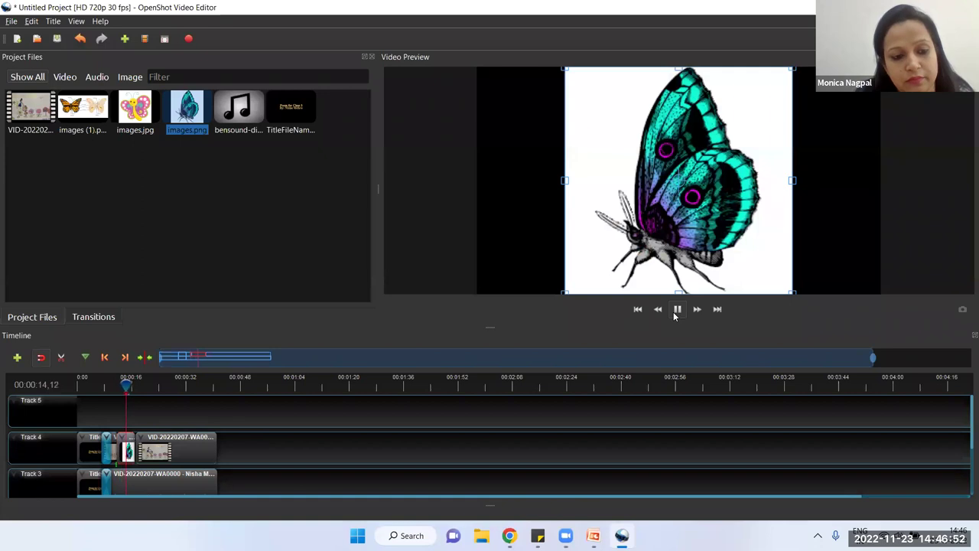
click(677, 309)
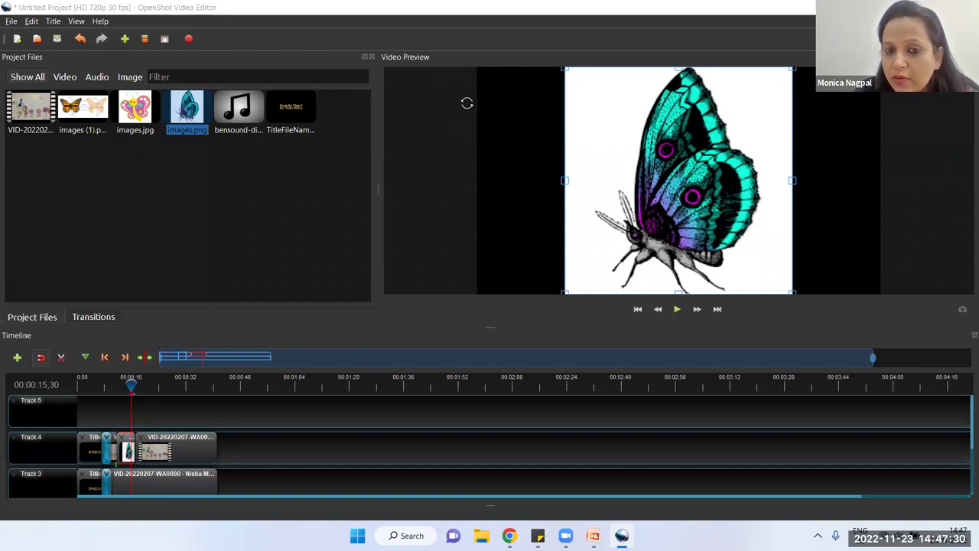
Step: Start a new title, compare the Film rating and Creative Commons templates, and pick the first Creative Commons one
click(53, 23)
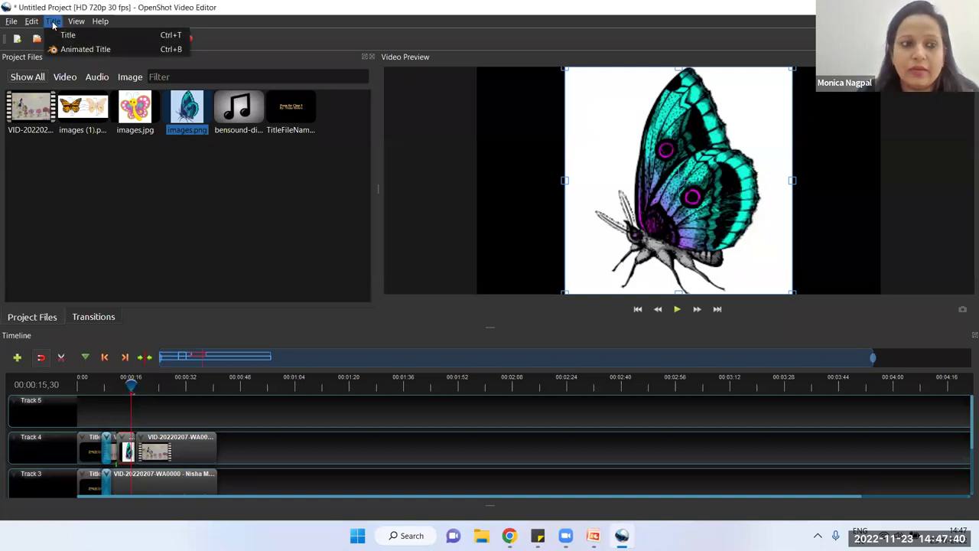
click(65, 35)
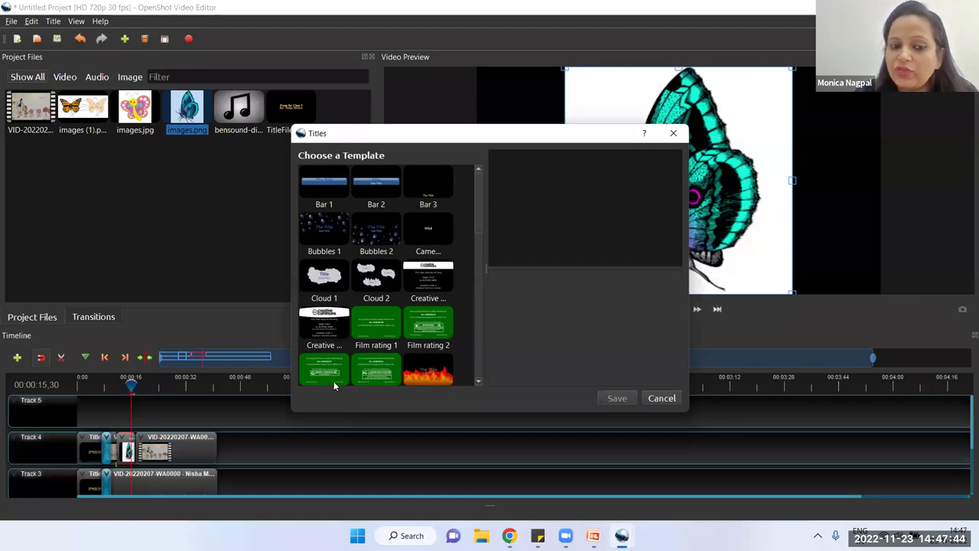
click(374, 327)
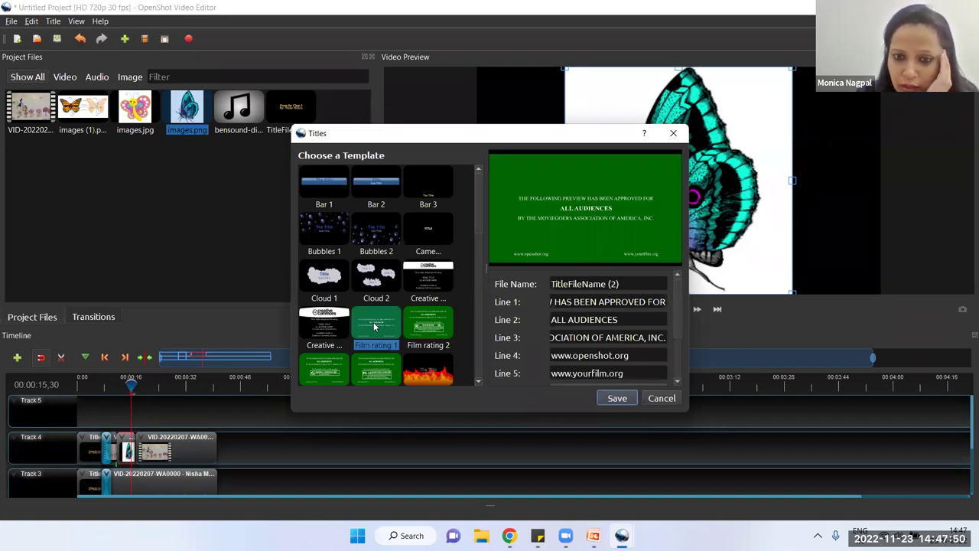
click(324, 326)
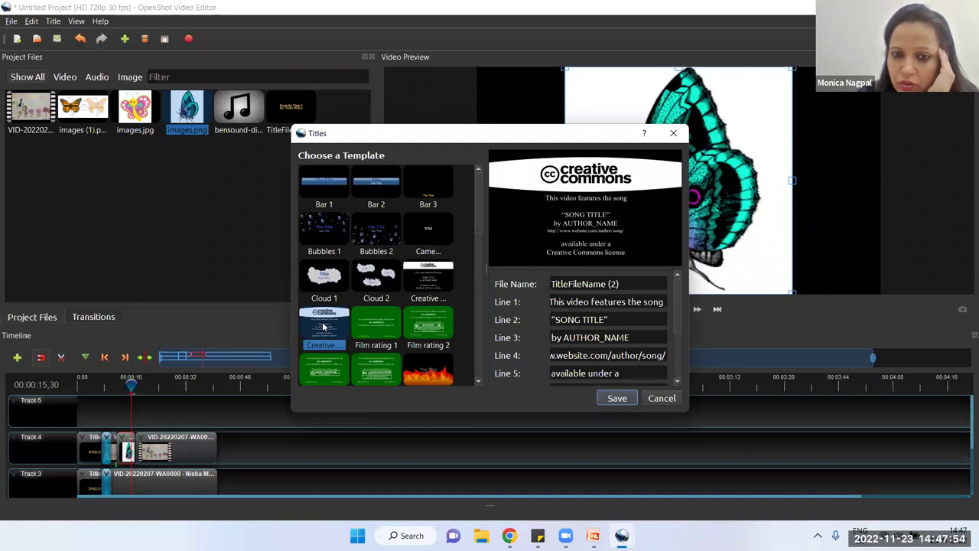
click(442, 283)
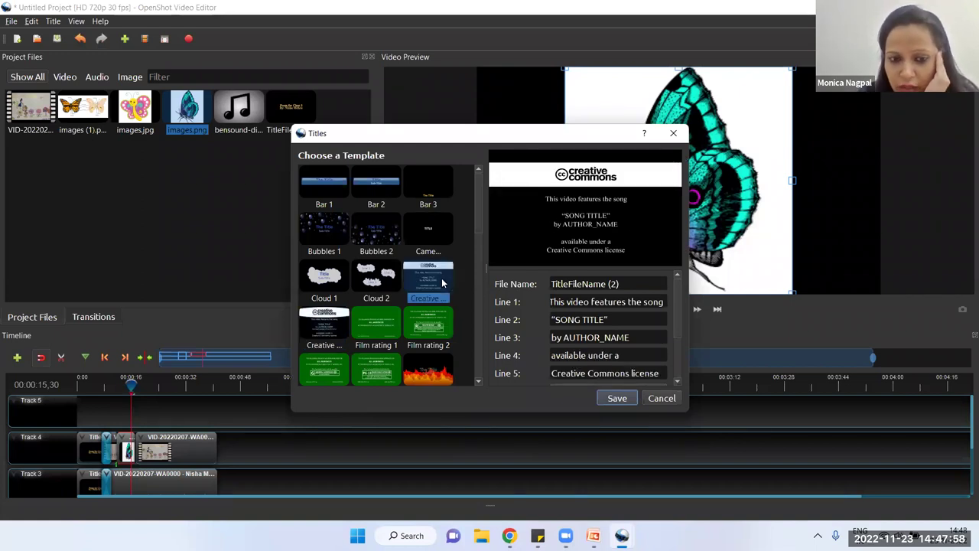
click(416, 327)
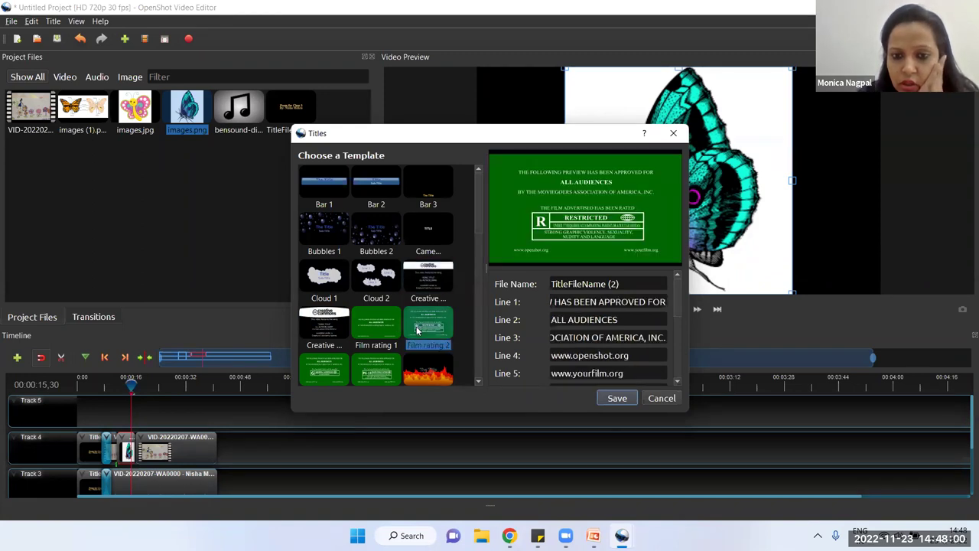
click(326, 326)
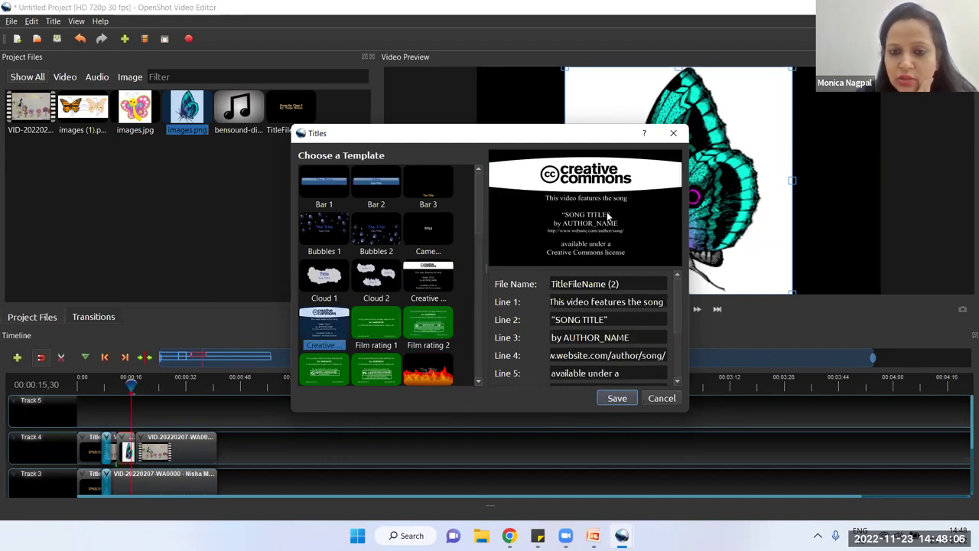
Step: Set Line 1 to 'Thanks for watching' and Line 2 to 'Poem of Class3'
click(599, 301)
triple_click(599, 301)
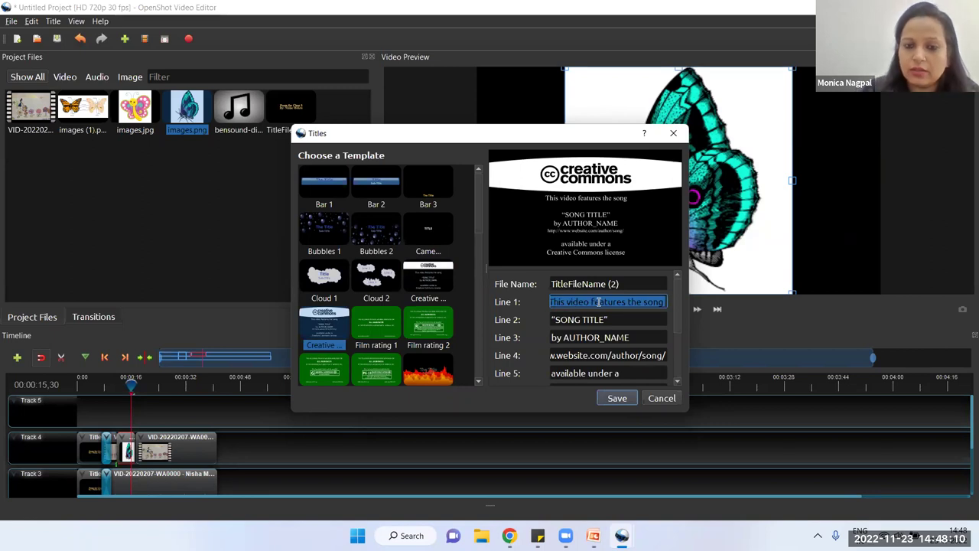
text(Than)
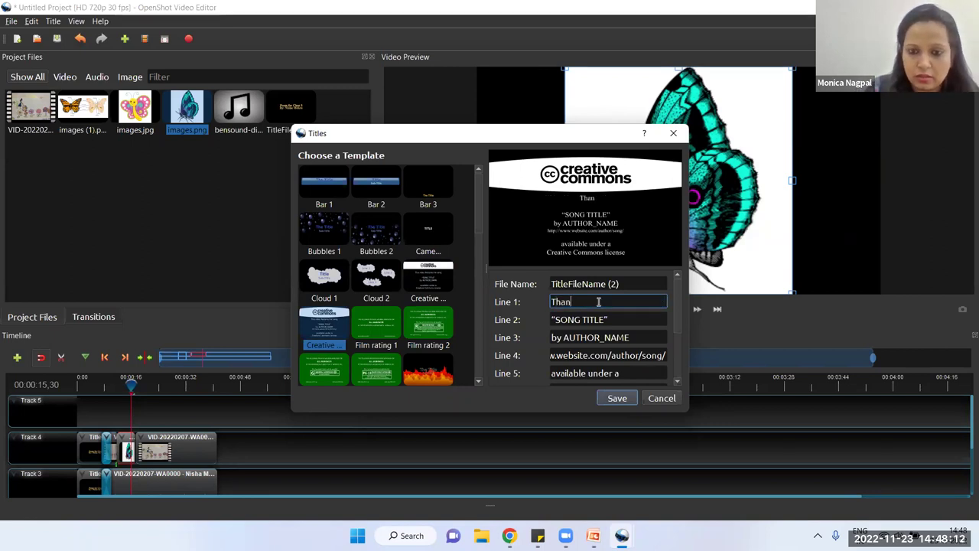
text(ks fo)
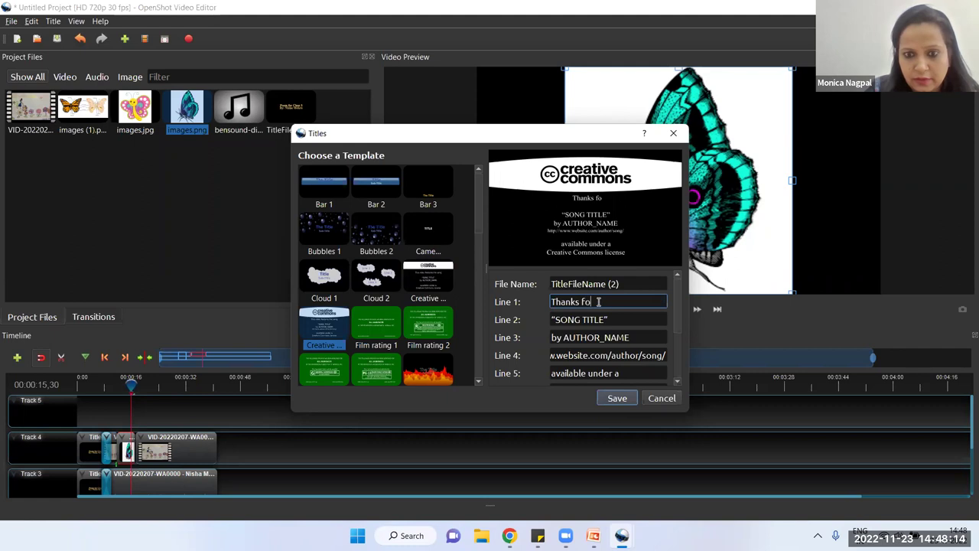
text(r w)
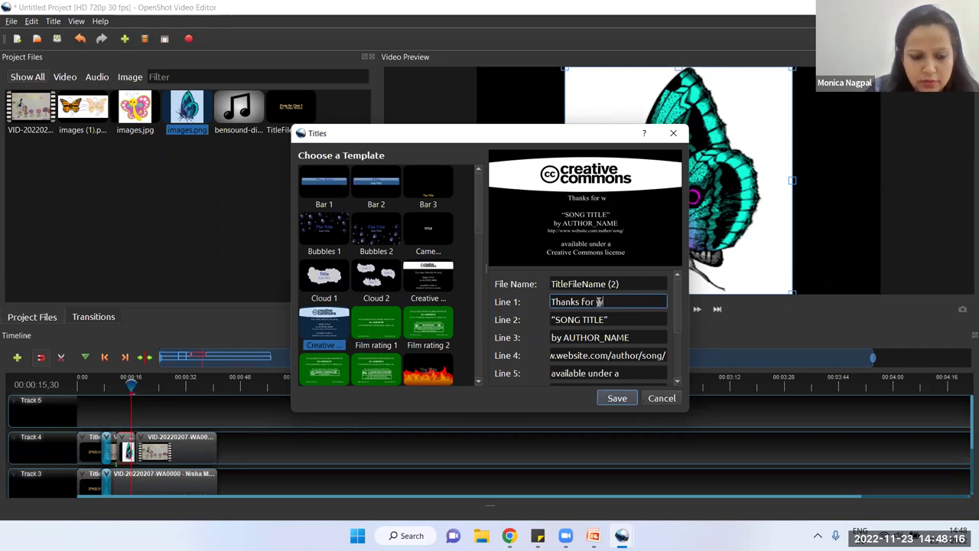
text(atching)
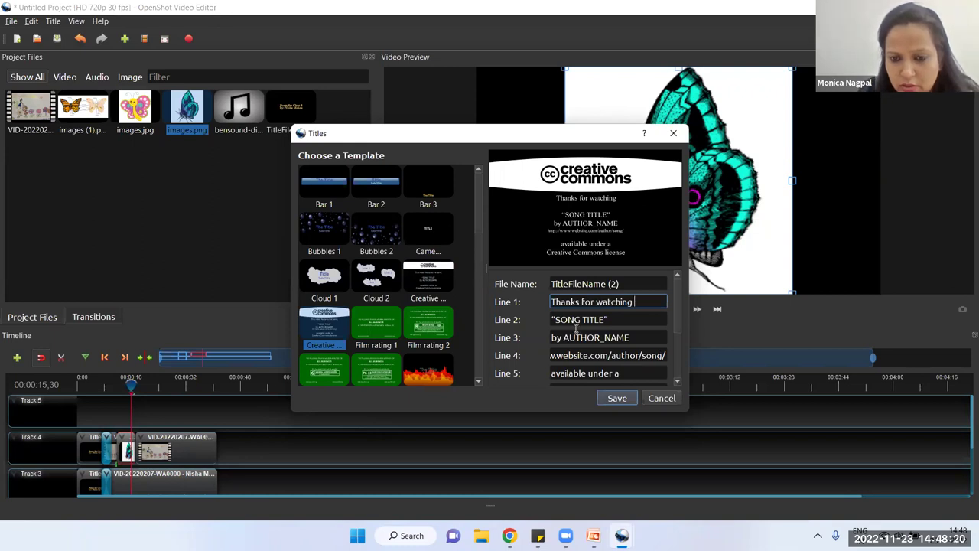
triple_click(578, 319)
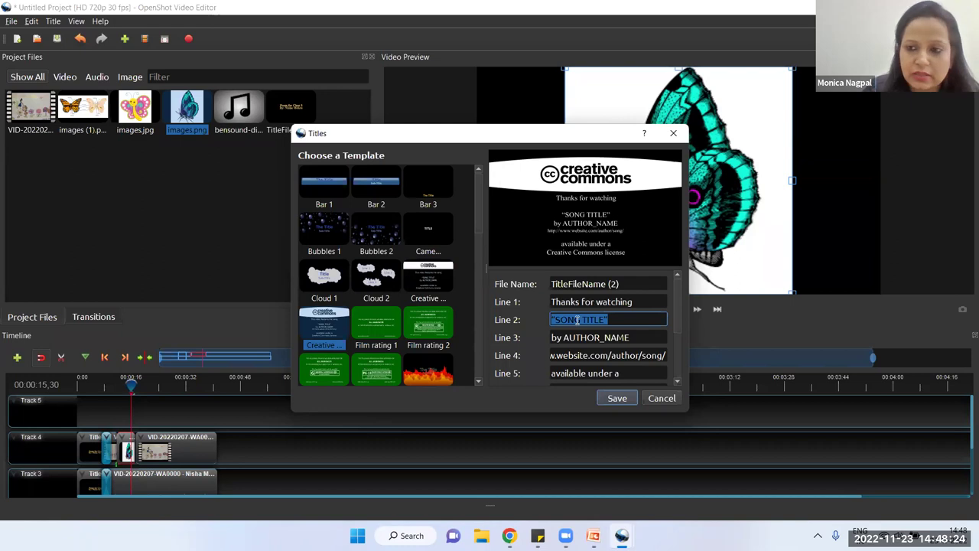
text(Pe)
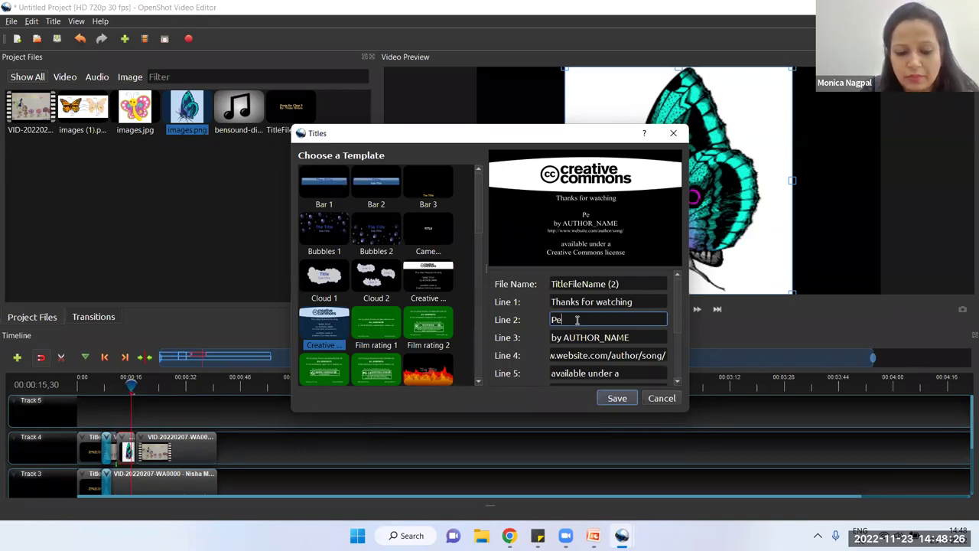
key(BackSpace)
text(o)
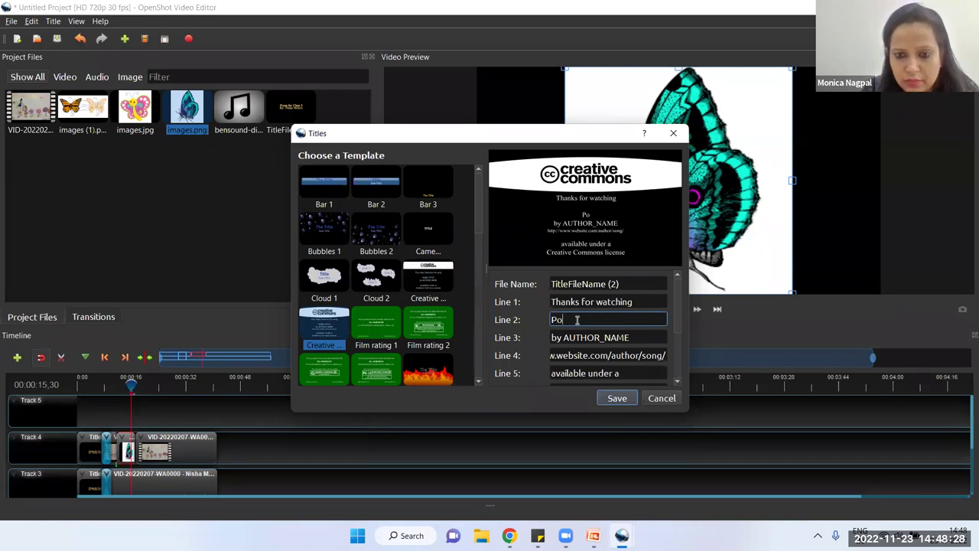
text(em of)
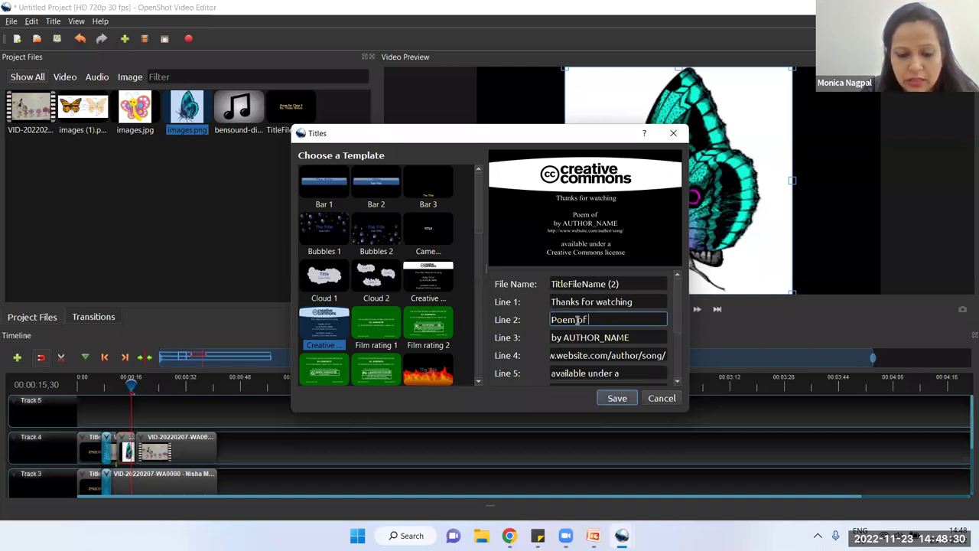
text( Class3)
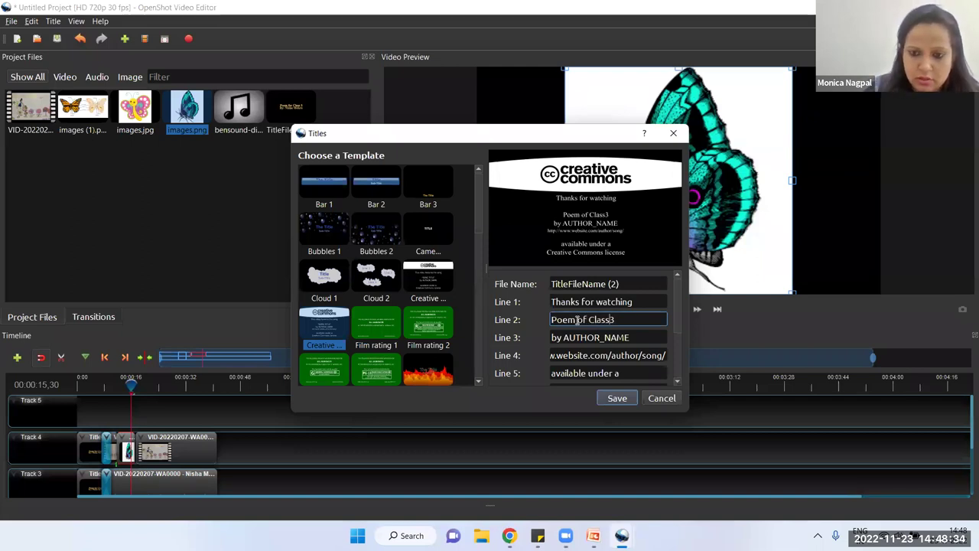
Step: Replace the AUTHOR_NAME placeholder with the author's name and clear the website address line
click(575, 341)
triple_click(575, 341)
click(564, 337)
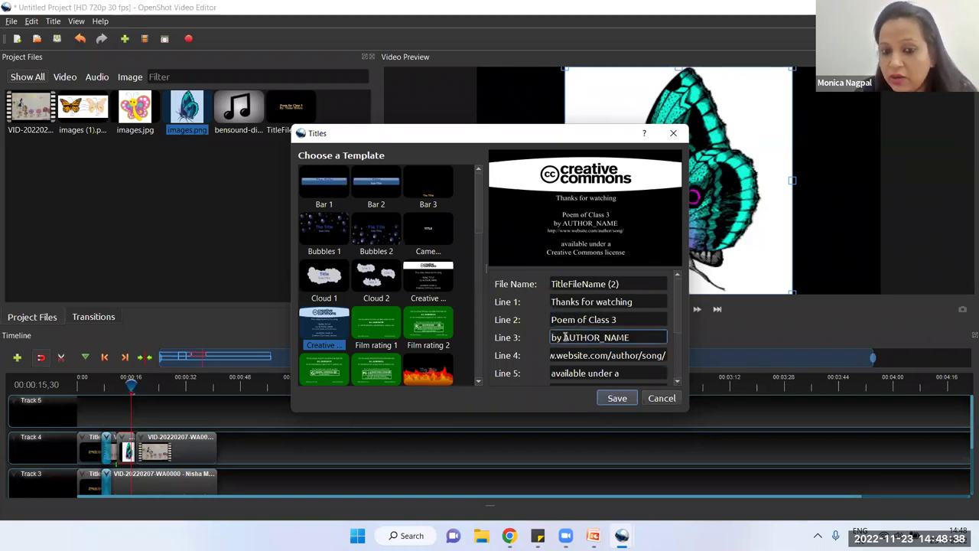
drag(564, 337, 633, 339)
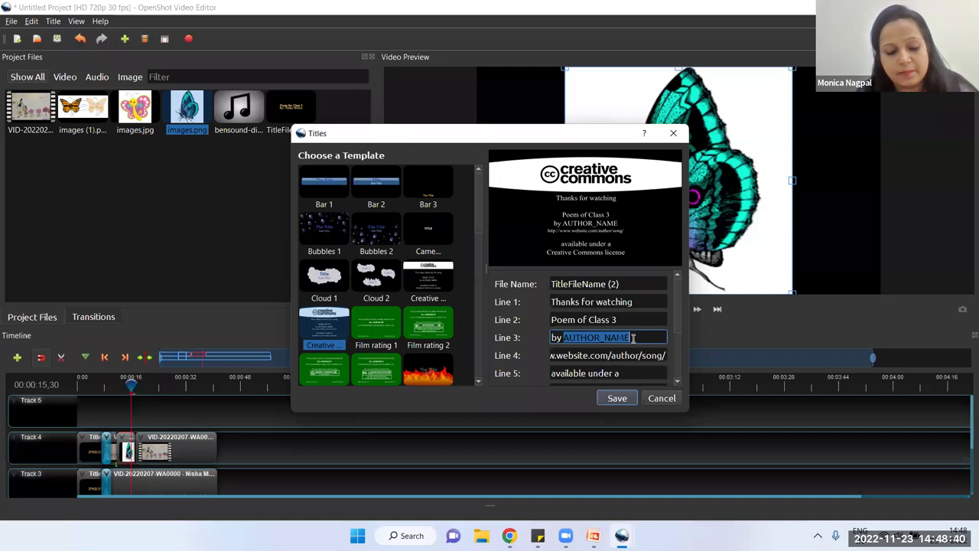
text(Nisha)
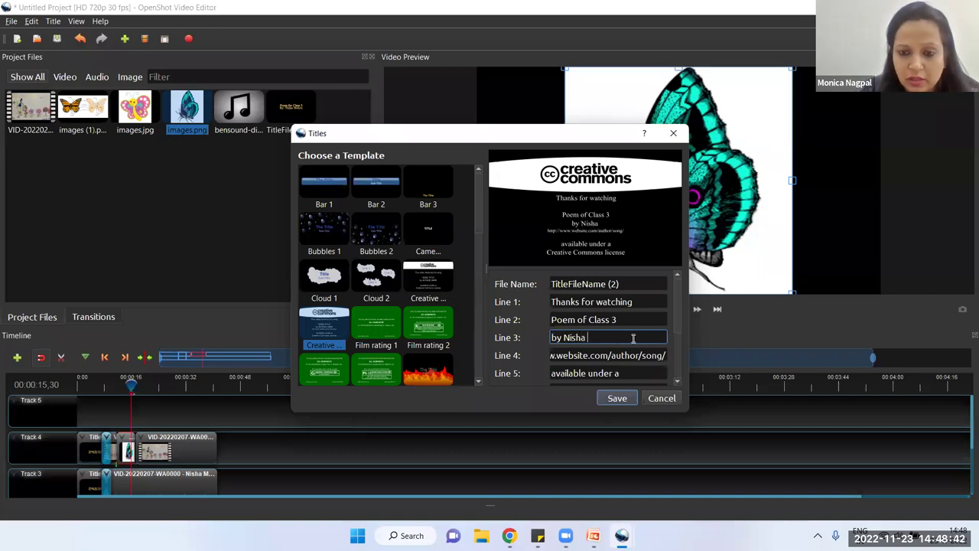
text( Mehra)
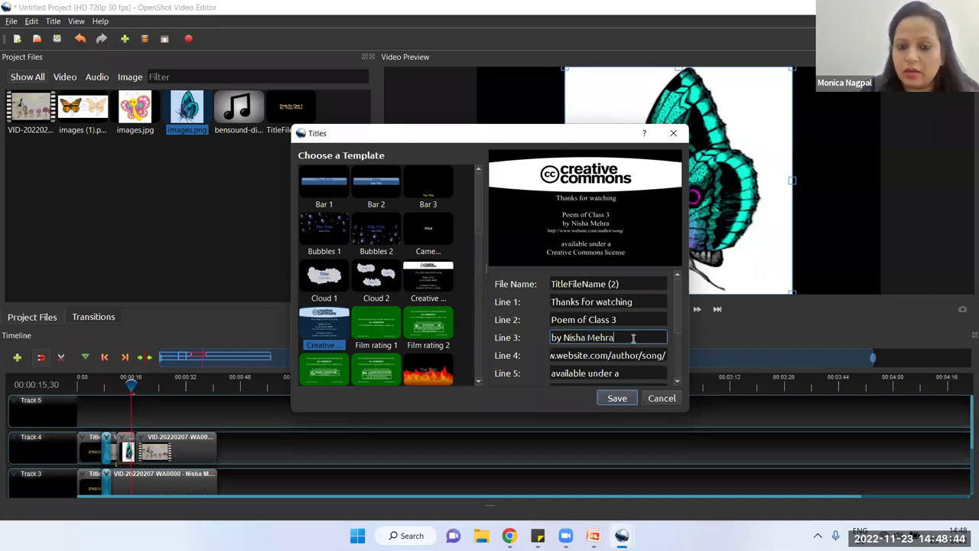
double_click(597, 356)
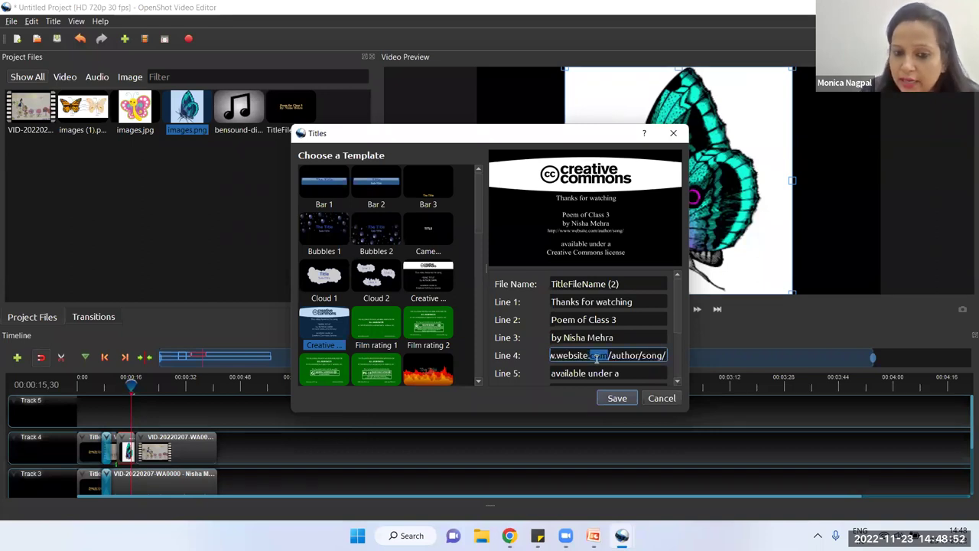
triple_click(597, 358)
key(BackSpace)
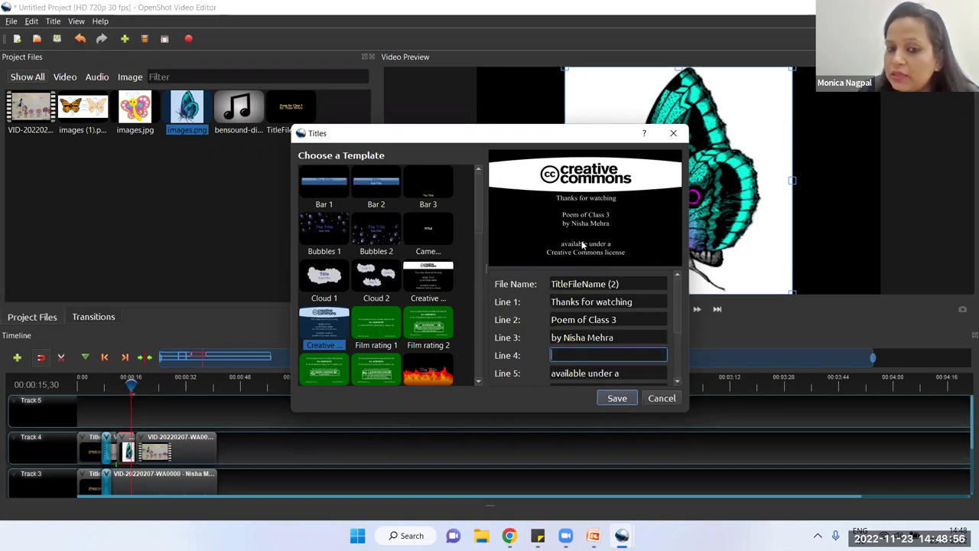
Step: Change the licence line to 'CC-BY-SA' and save the credits title
click(579, 375)
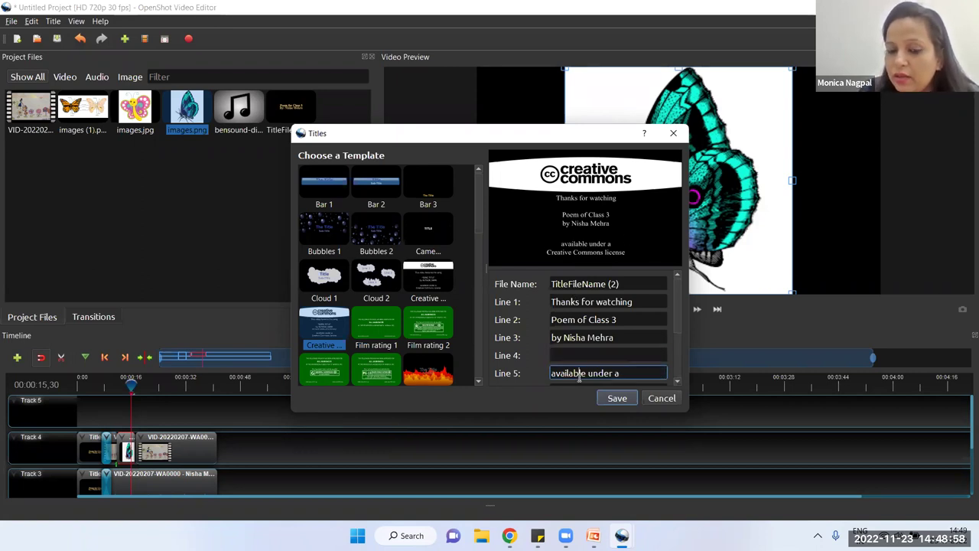
scroll(580, 375, down, 3)
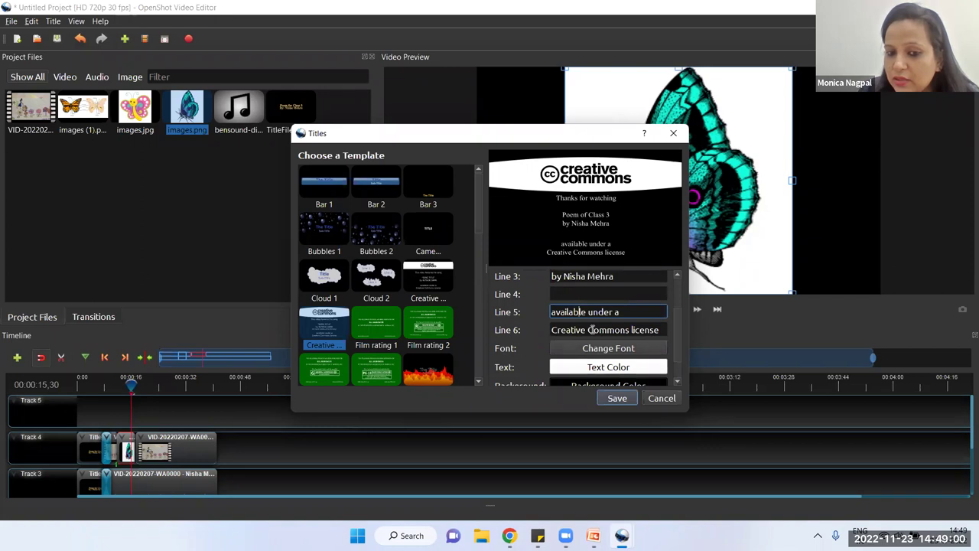
double_click(593, 328)
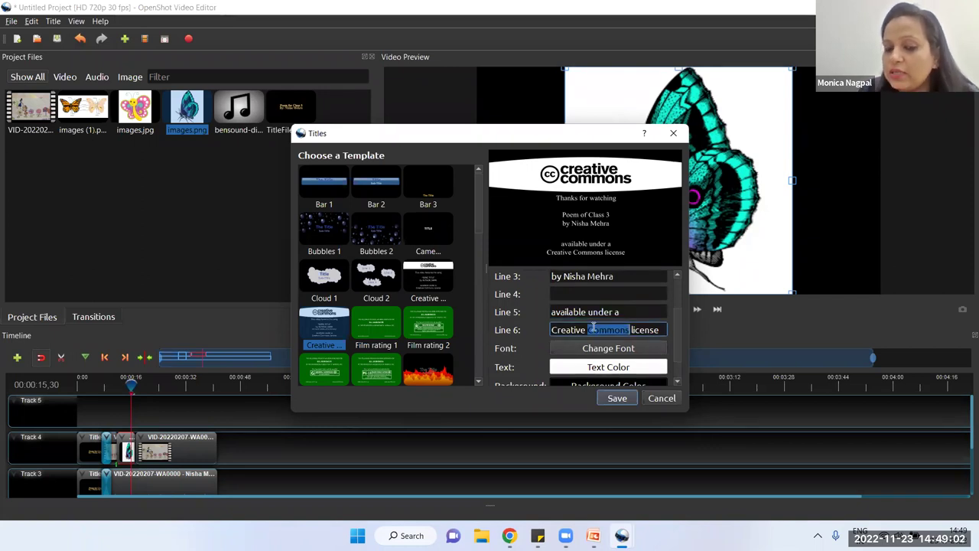
key(Delete)
key(Delete)
key(Delete)
key(Delete)
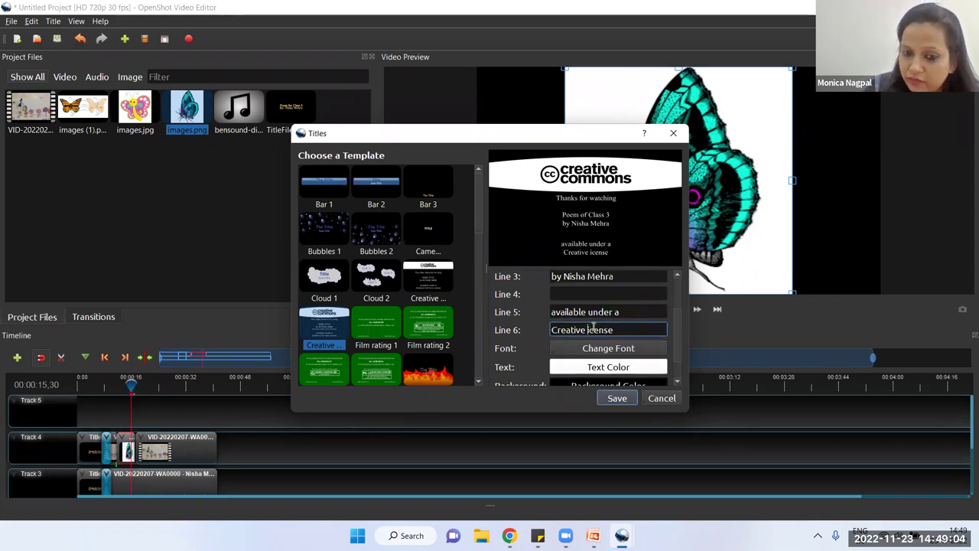
key(Delete)
key(Delete)
key(Delete)
key(Delete)
key(Delete)
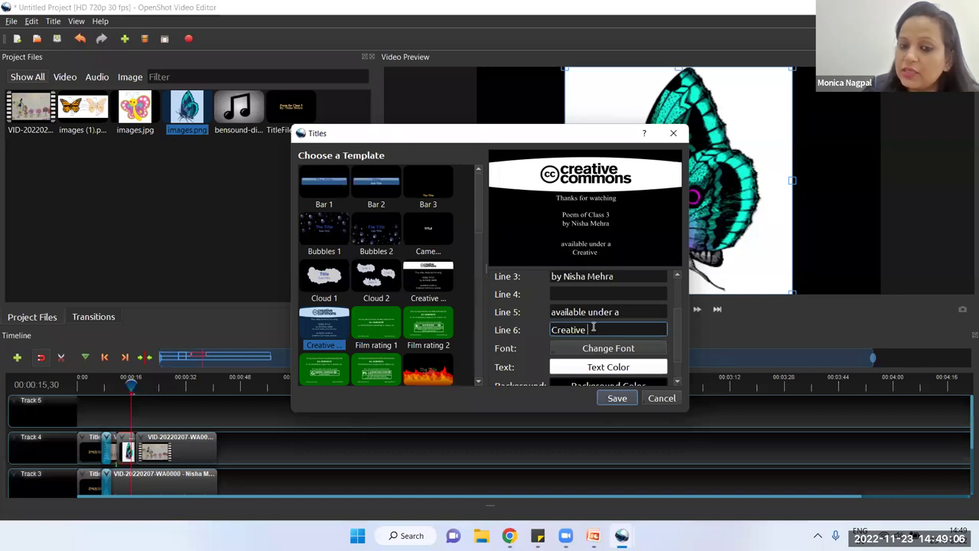
key(BackSpace)
key(BackSpace)
key(BackSpace)
key(BackSpace)
key(BackSpace)
key(BackSpace)
key(BackSpace)
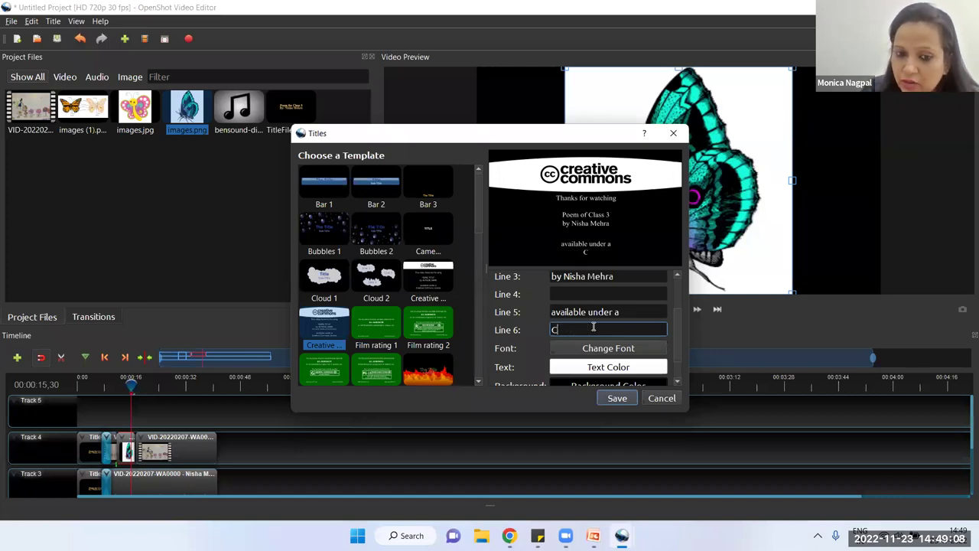
text(CC-)
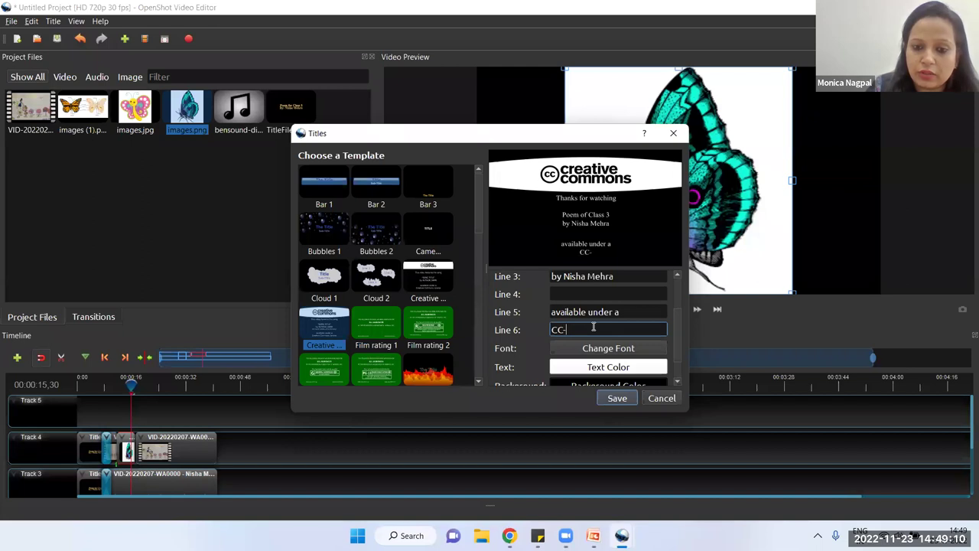
text(BY-SA)
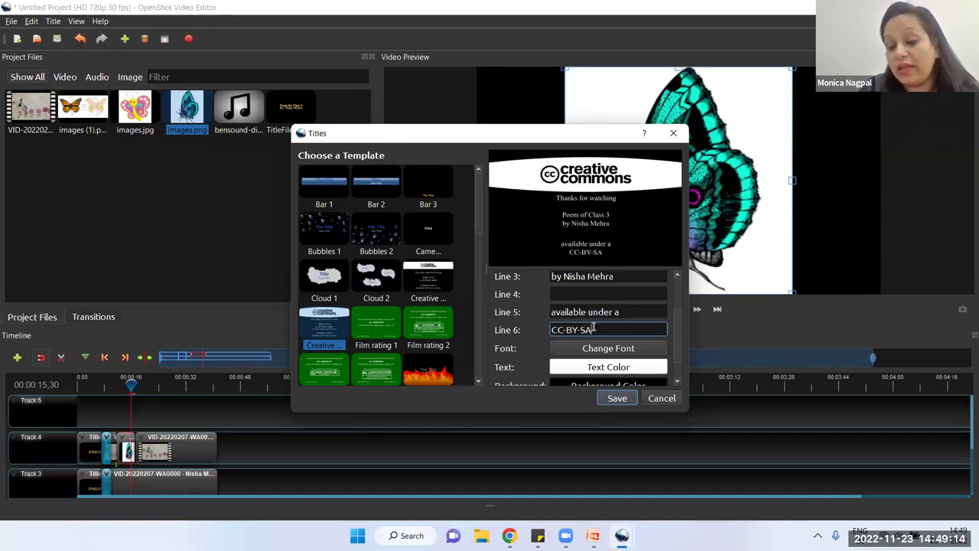
click(615, 398)
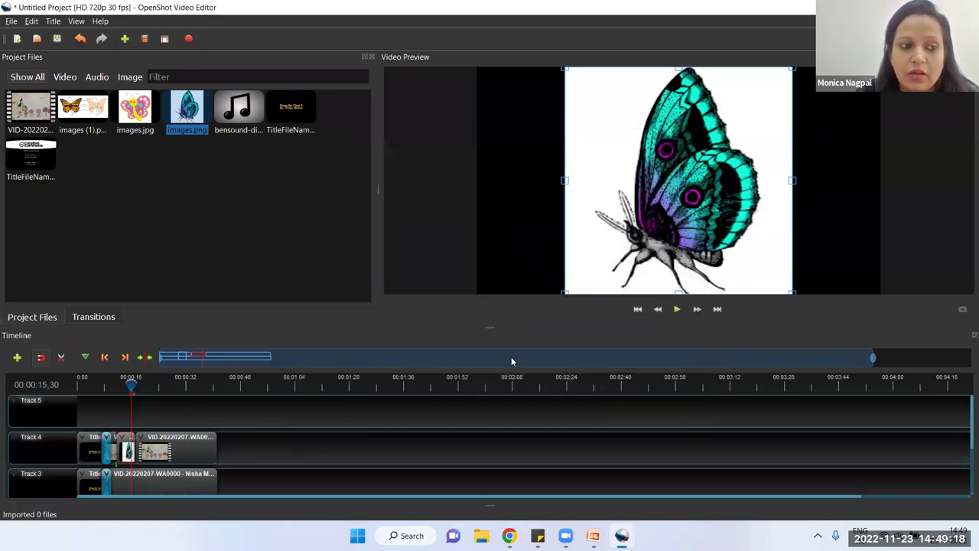
Step: Drop the new credits title onto Track 4 and trim the drawing-video clips on Tracks 4 and 3
drag(30, 164, 231, 434)
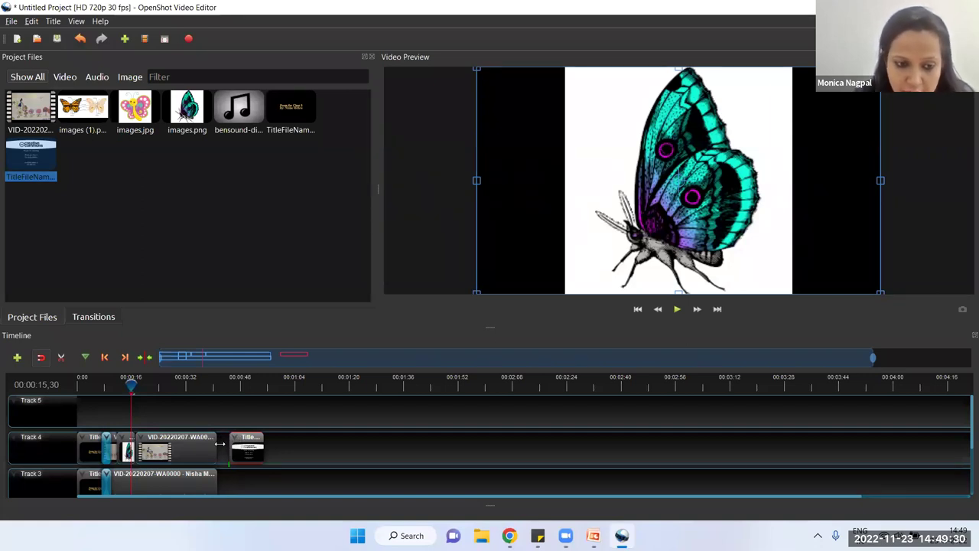
drag(216, 447, 209, 446)
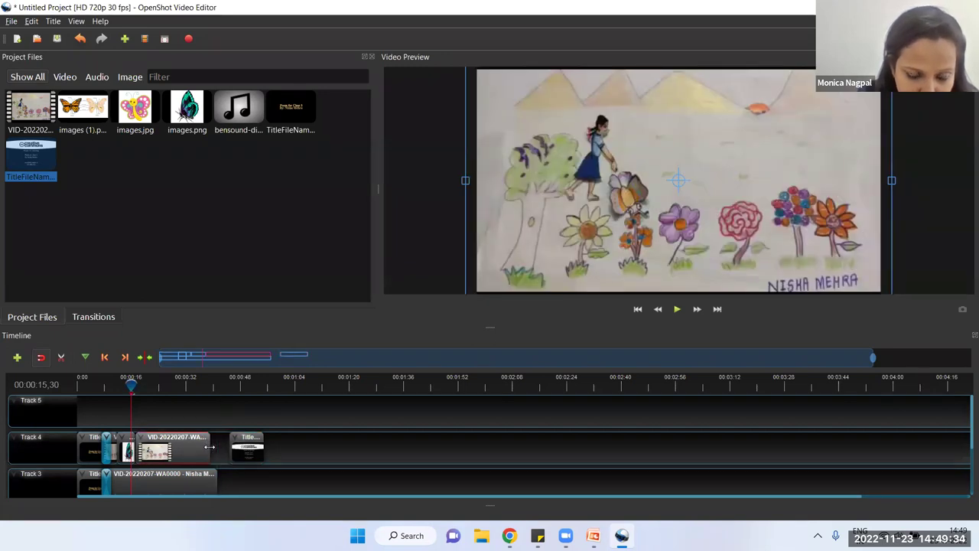
click(214, 476)
drag(214, 476, 209, 476)
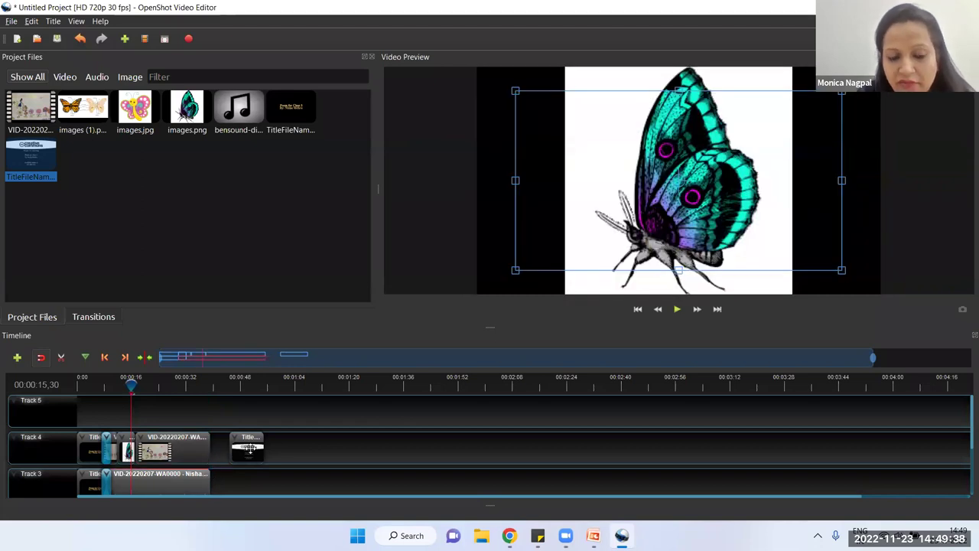
Step: Slide the credits title so it sits directly after the final drawing-video clip
drag(249, 450, 231, 450)
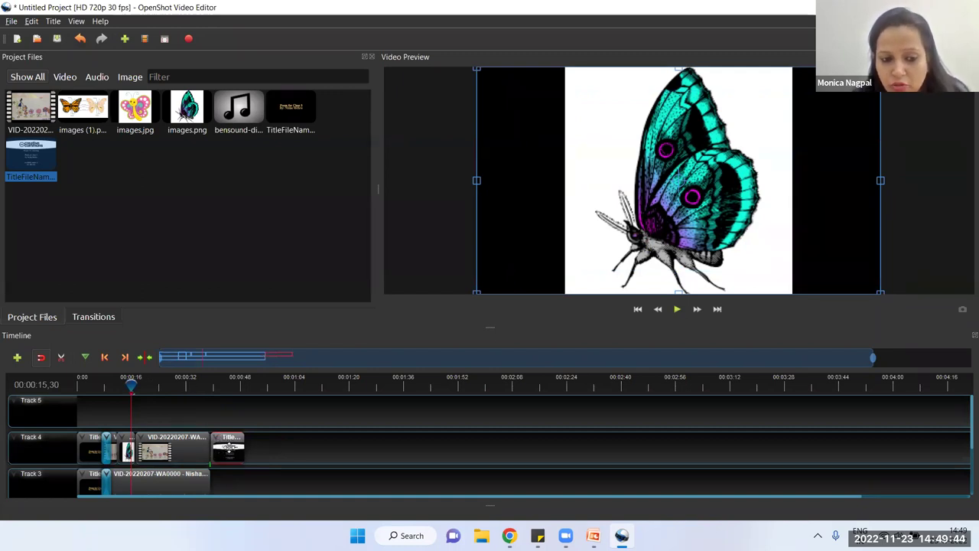
drag(221, 448, 219, 450)
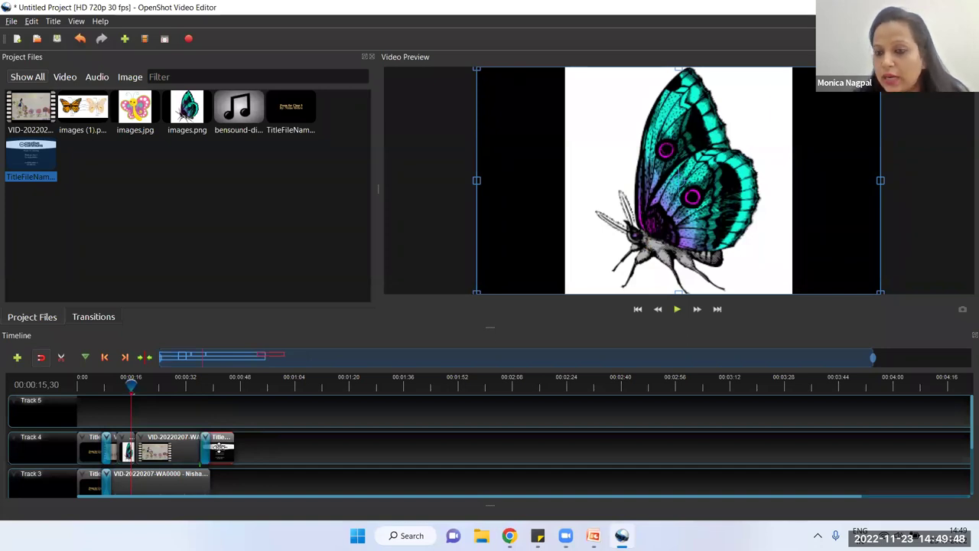
drag(219, 450, 218, 450)
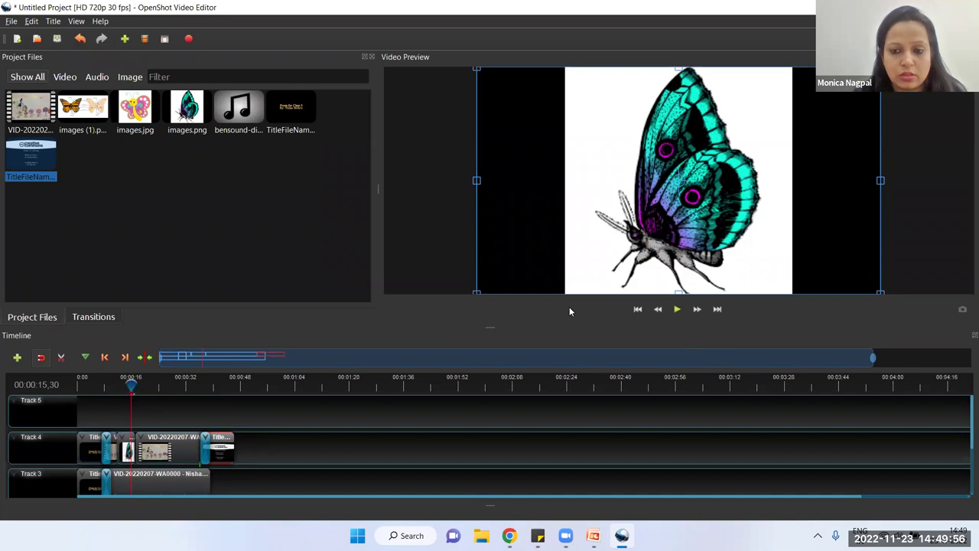
Step: Play the preview from about 31 seconds and pause on the 'Thanks for watching' CC-BY-SA credits
click(674, 308)
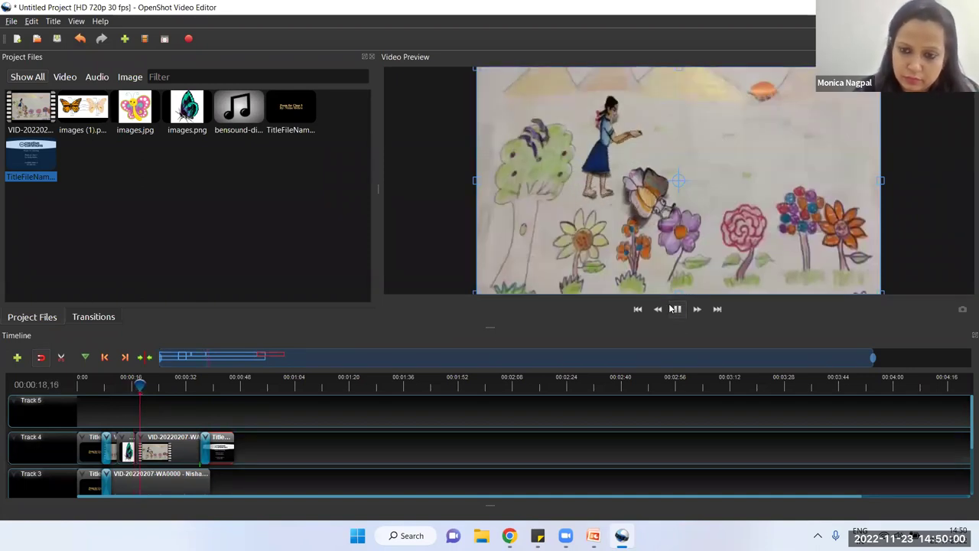
click(676, 310)
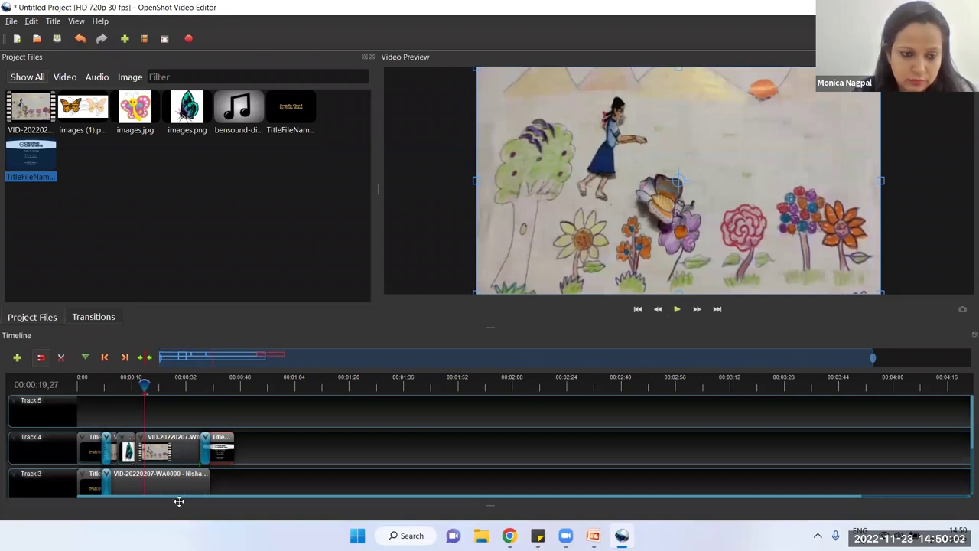
drag(144, 385, 181, 387)
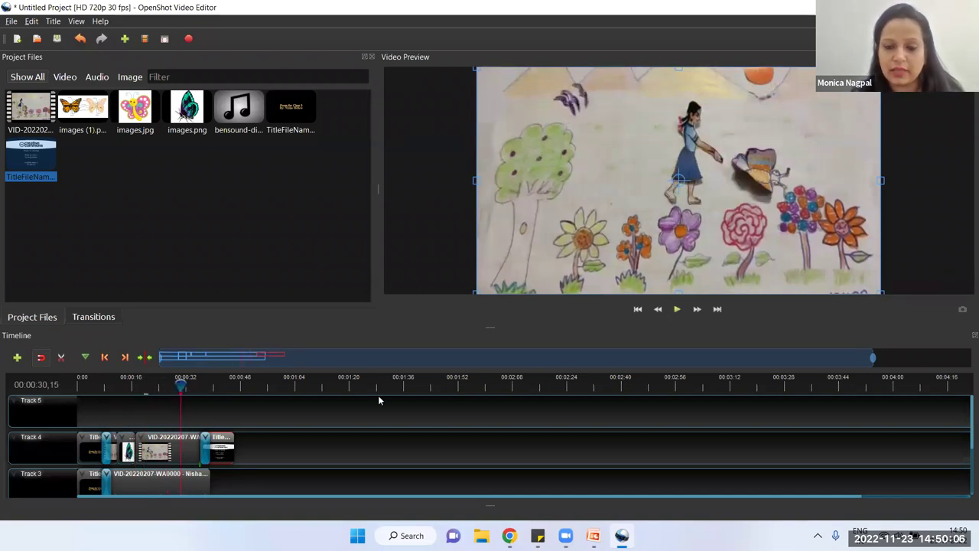
click(677, 309)
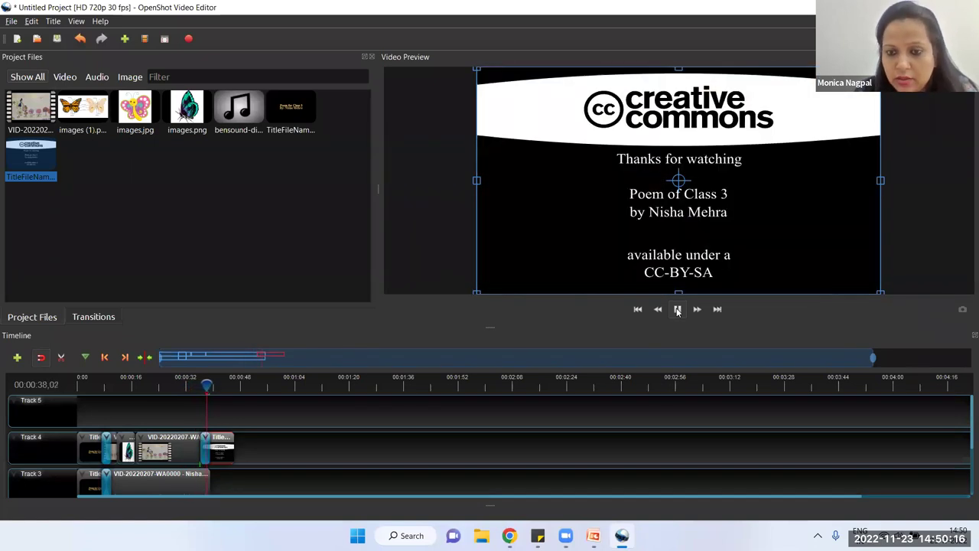
click(677, 309)
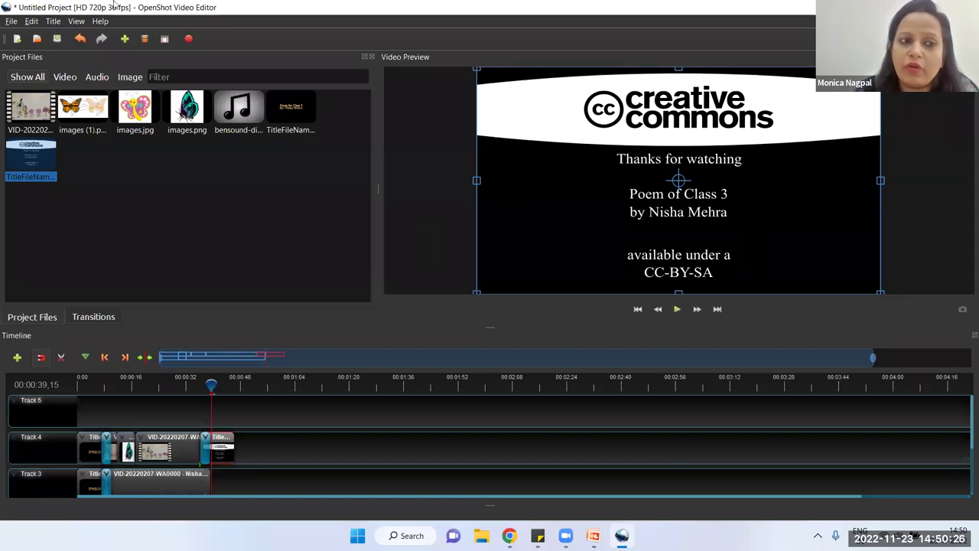
Step: Save the project via File > Save Project as 'Poem for SRG 2' in Desktop > Video Resources
click(11, 21)
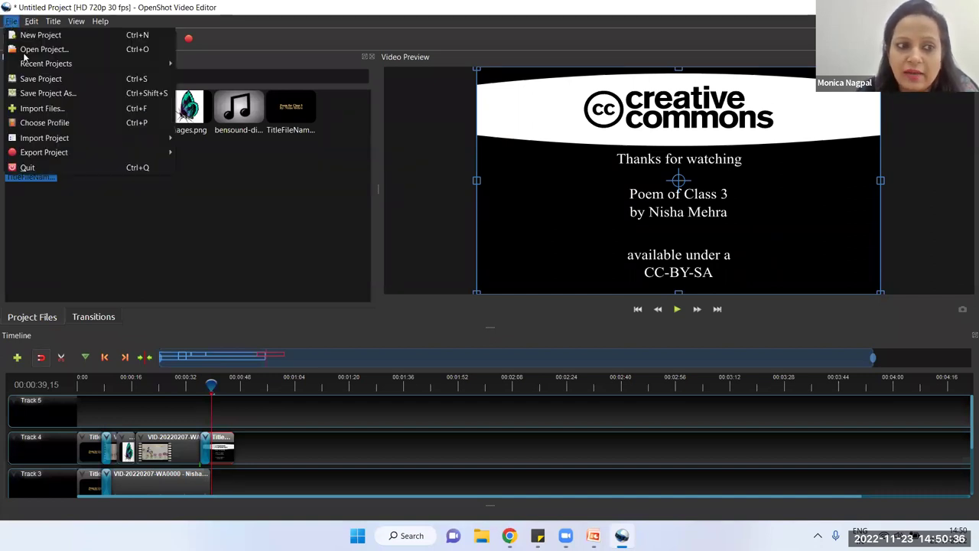
click(59, 80)
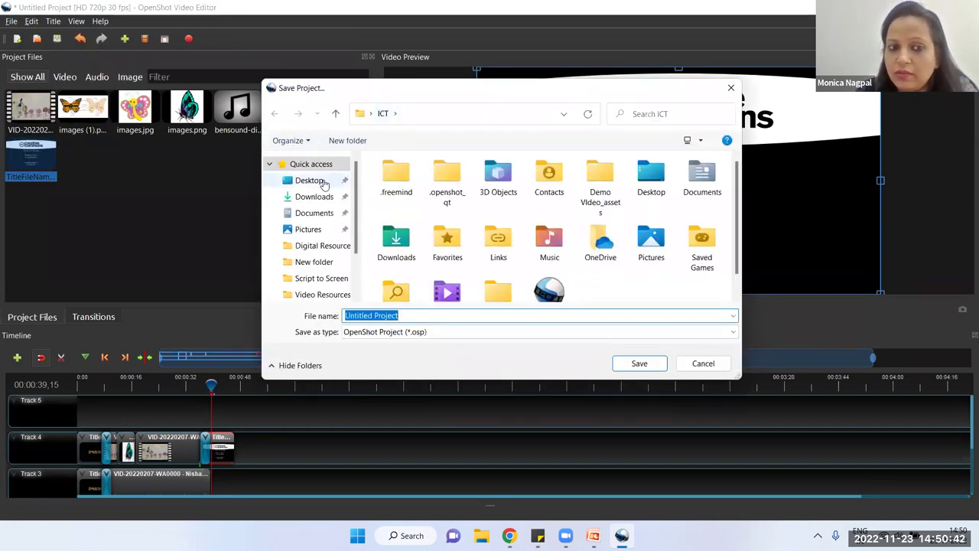
click(308, 181)
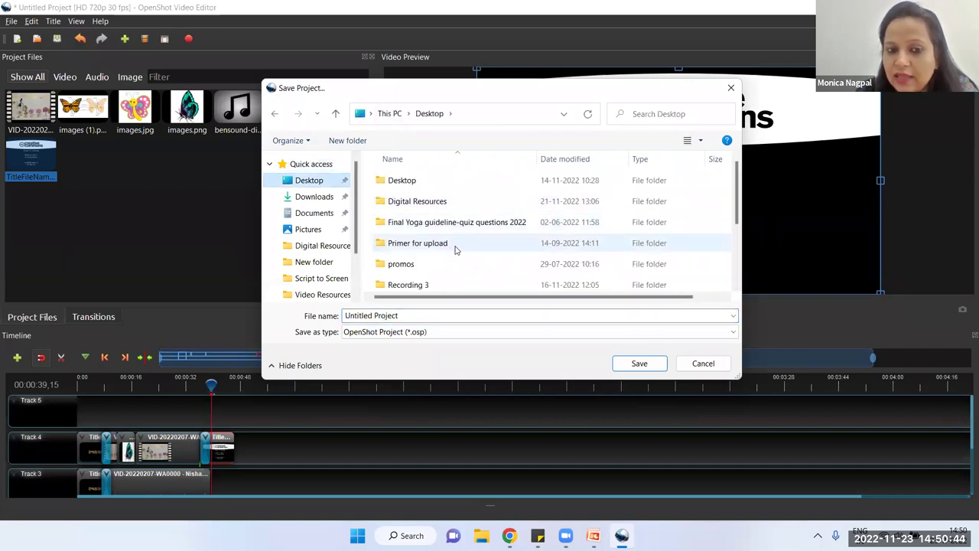
scroll(454, 267, down, 1)
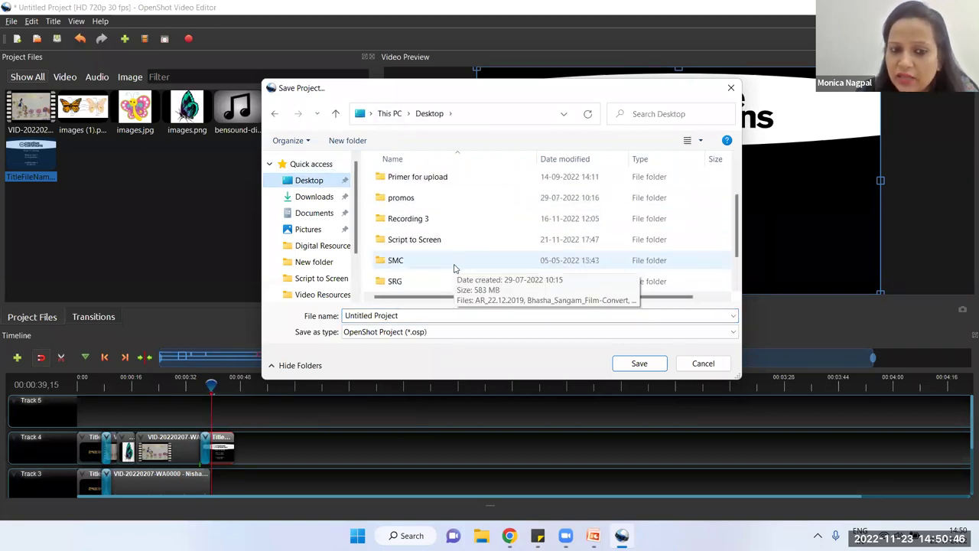
scroll(452, 237, down, 1)
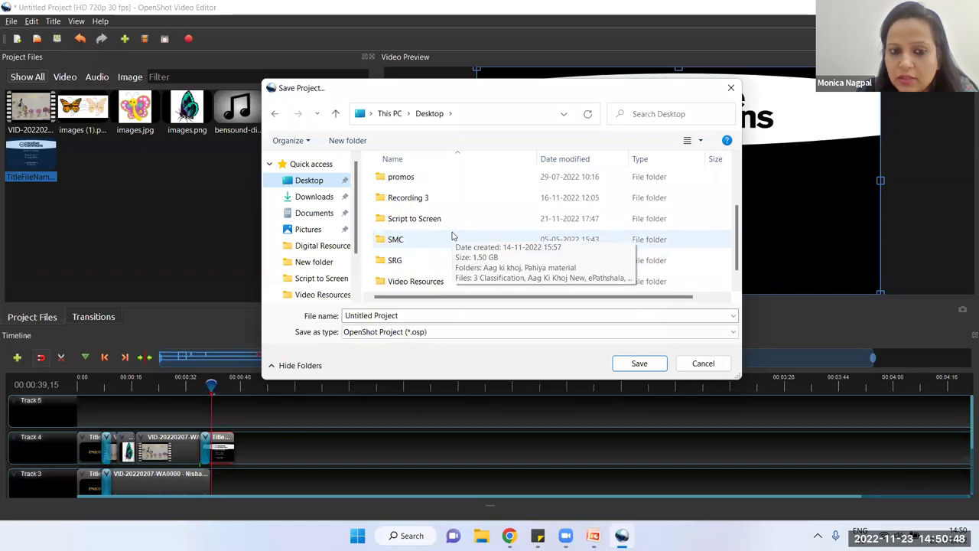
double_click(437, 282)
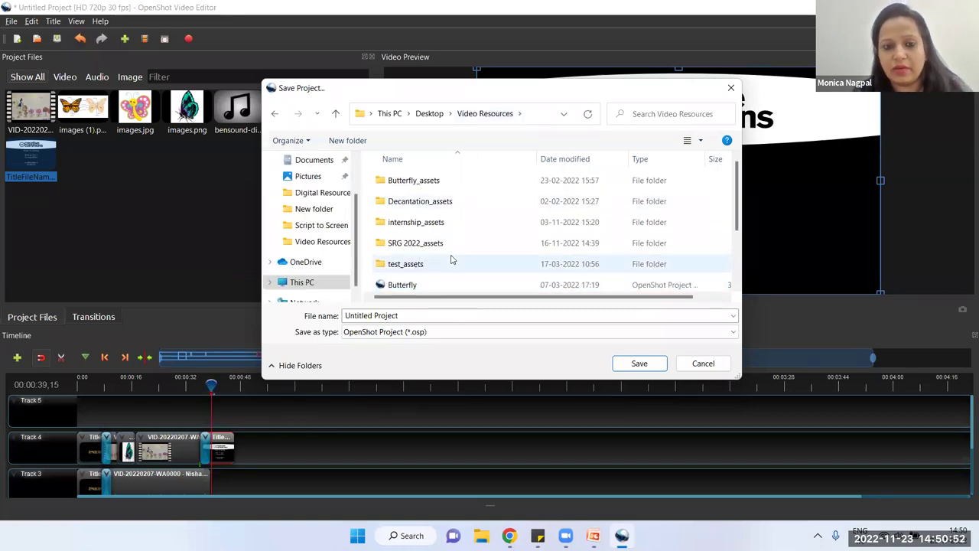
click(432, 316)
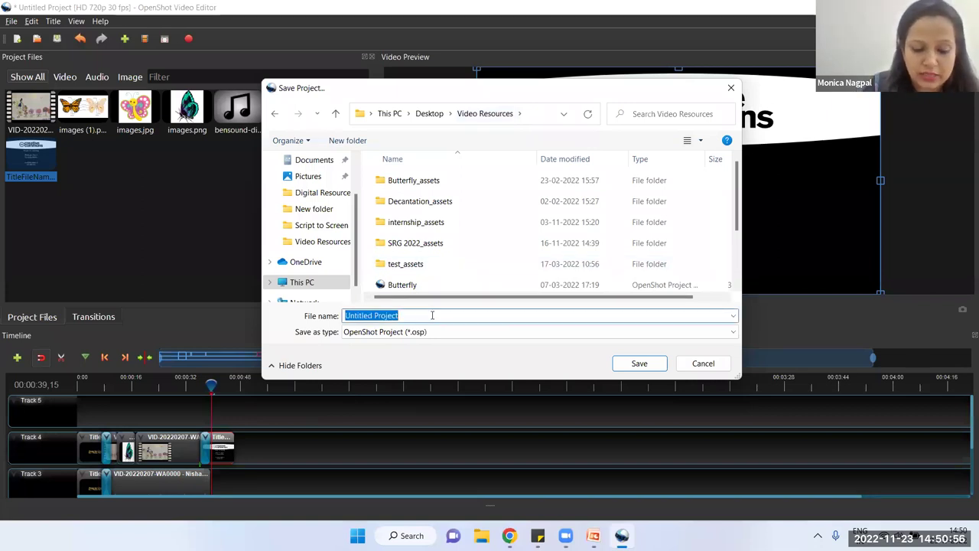
text(Poem)
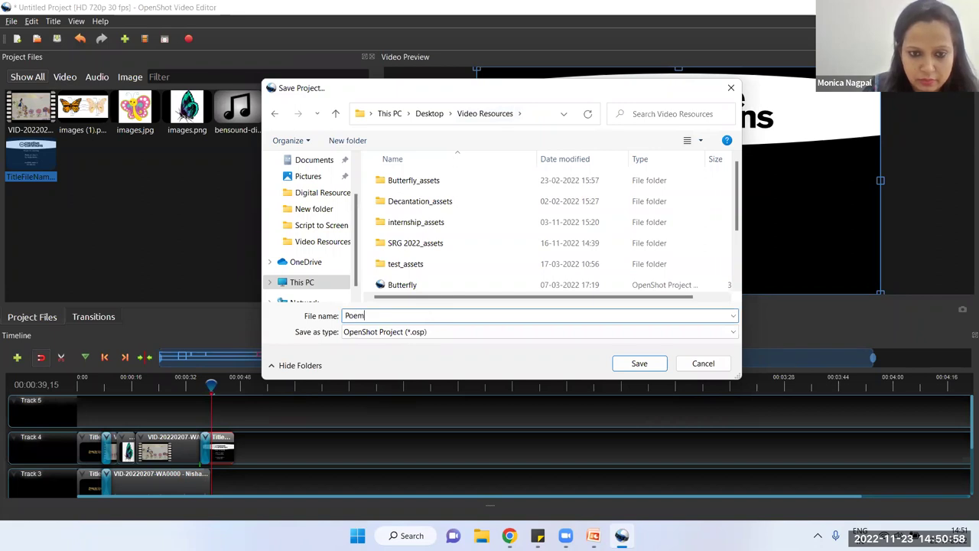
text( for SR)
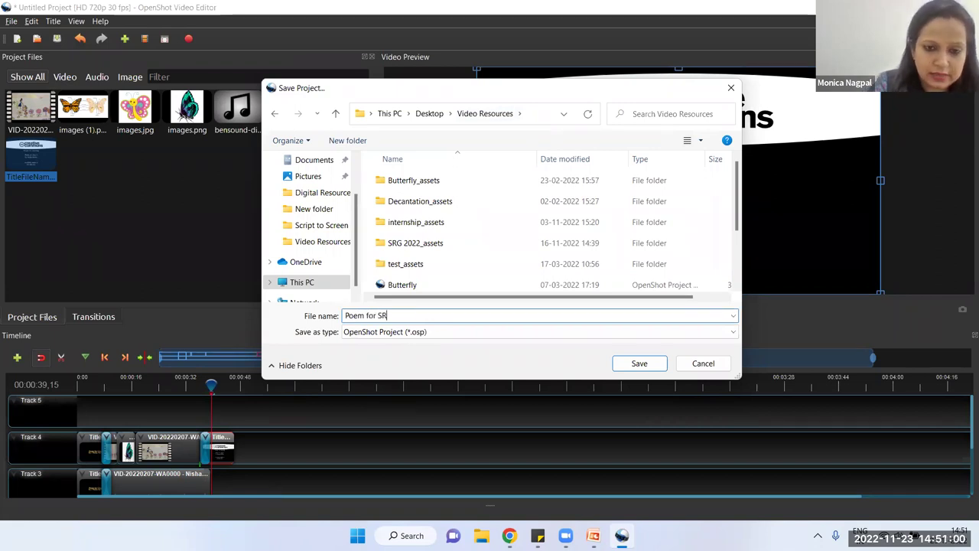
text(G 2)
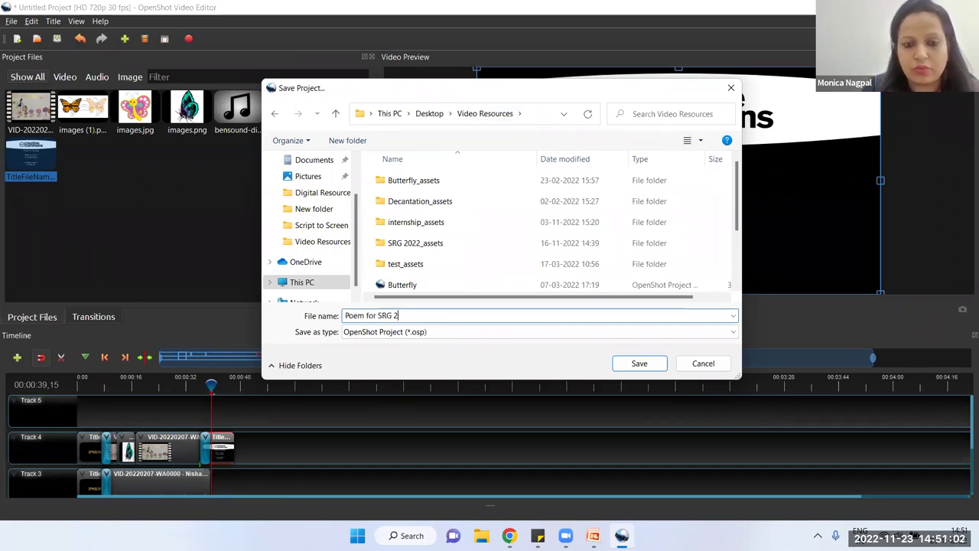
click(637, 368)
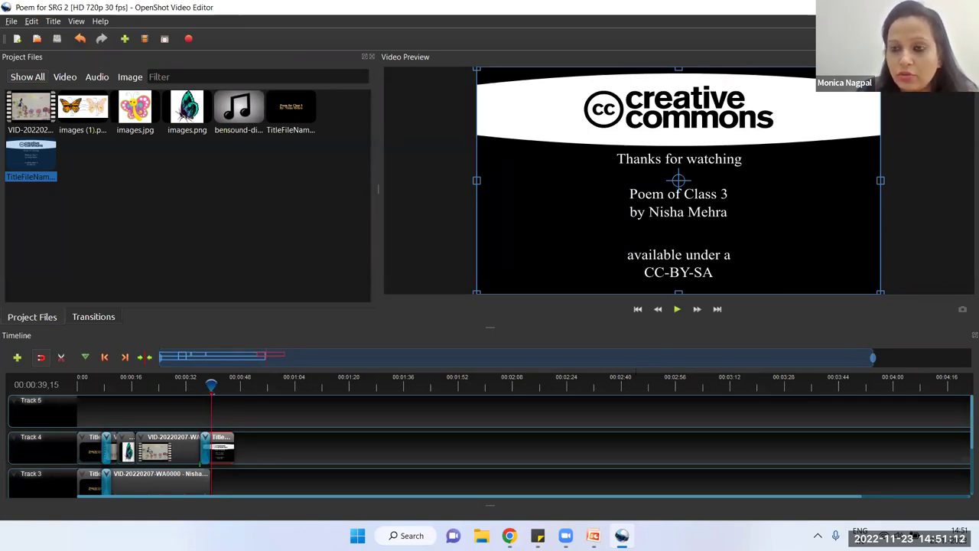
click(481, 536)
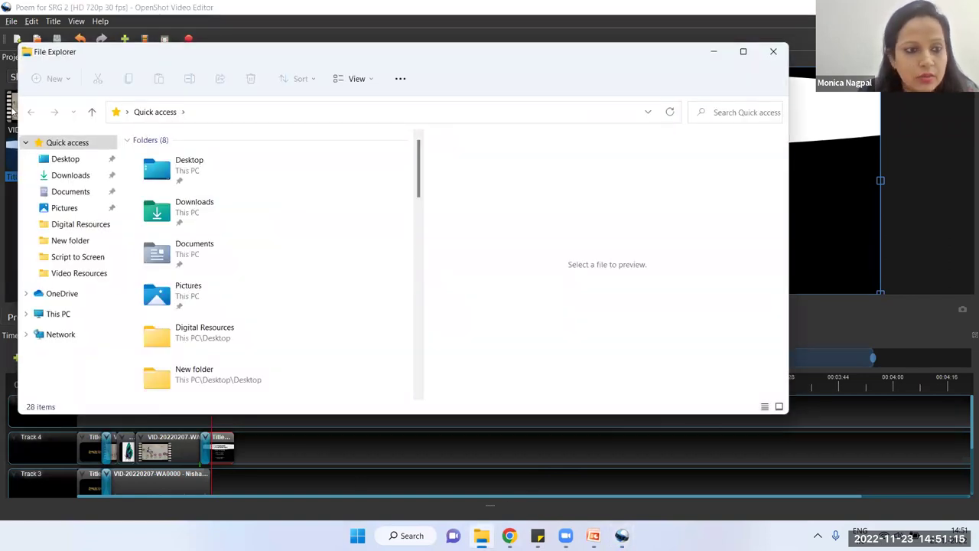
click(65, 159)
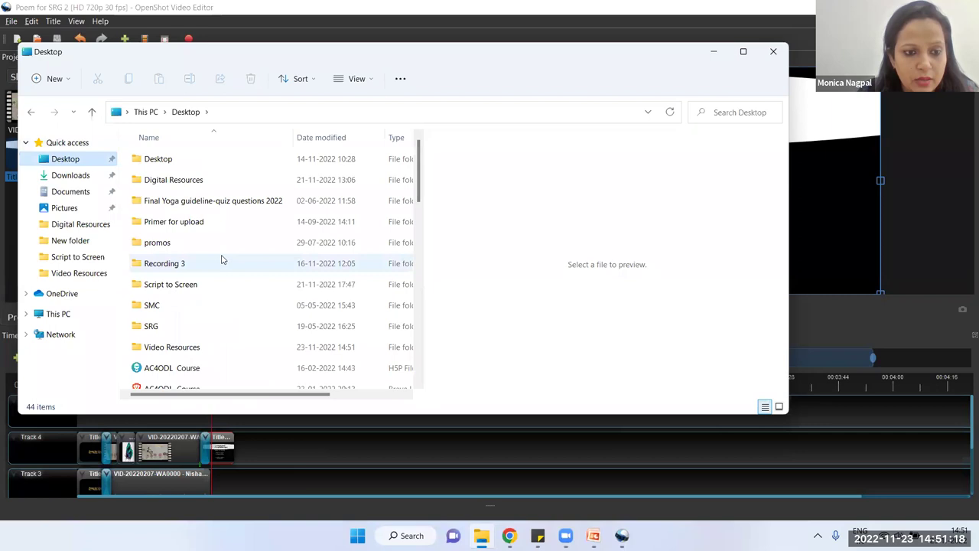
double_click(191, 344)
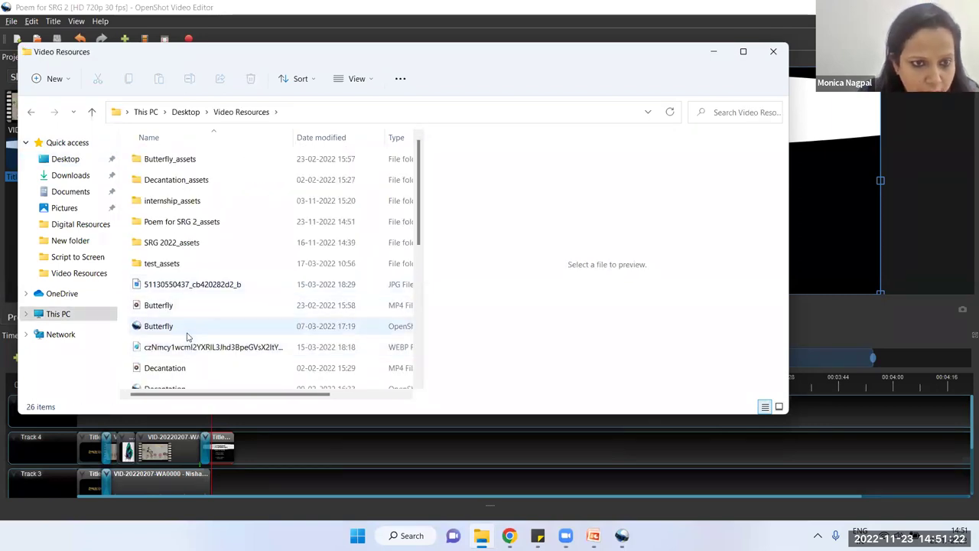
scroll(187, 336, down, 1)
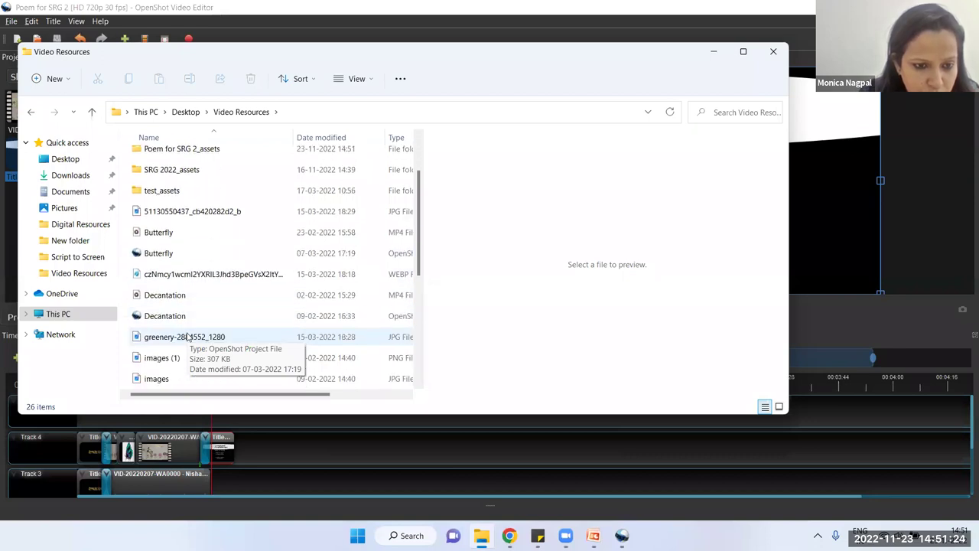
scroll(188, 336, down, 2)
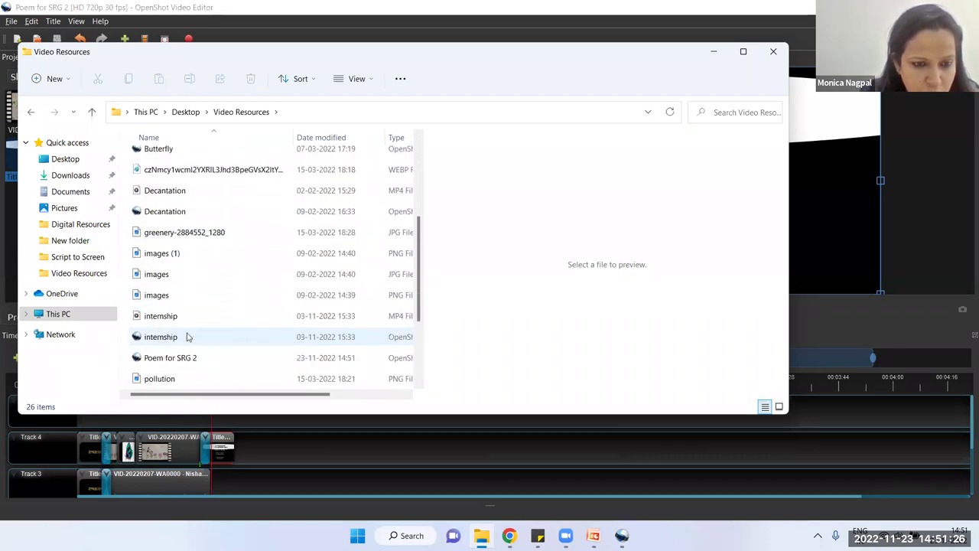
scroll(186, 337, down, 1)
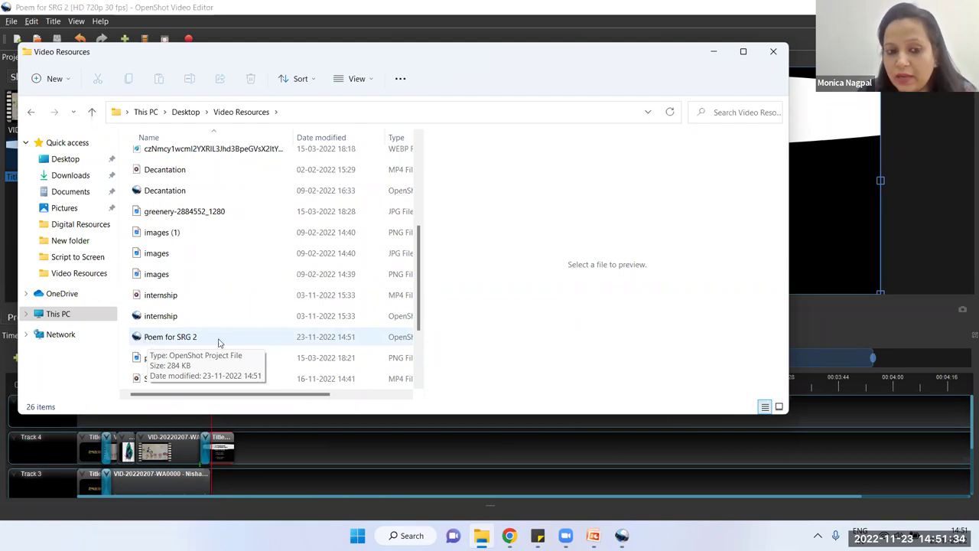
drag(253, 398, 325, 399)
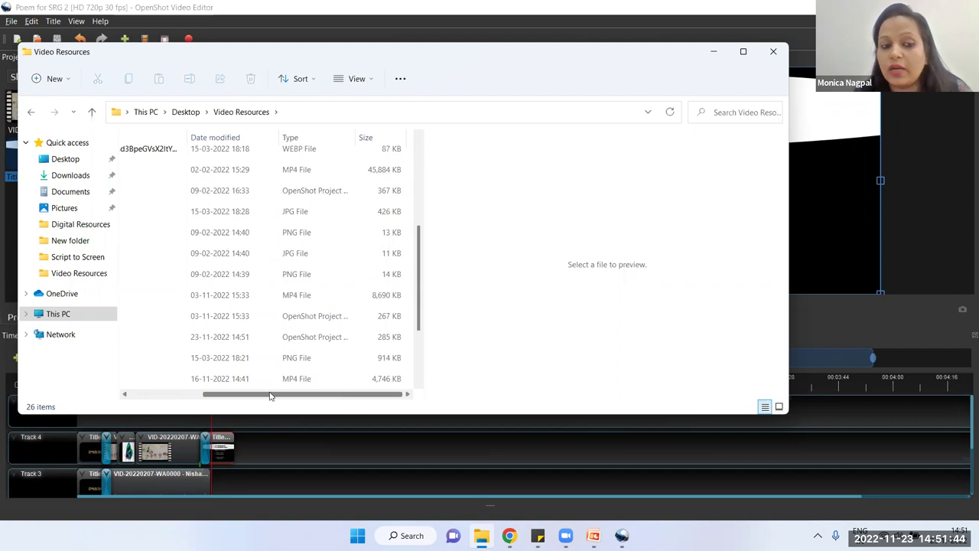
drag(271, 393, 203, 382)
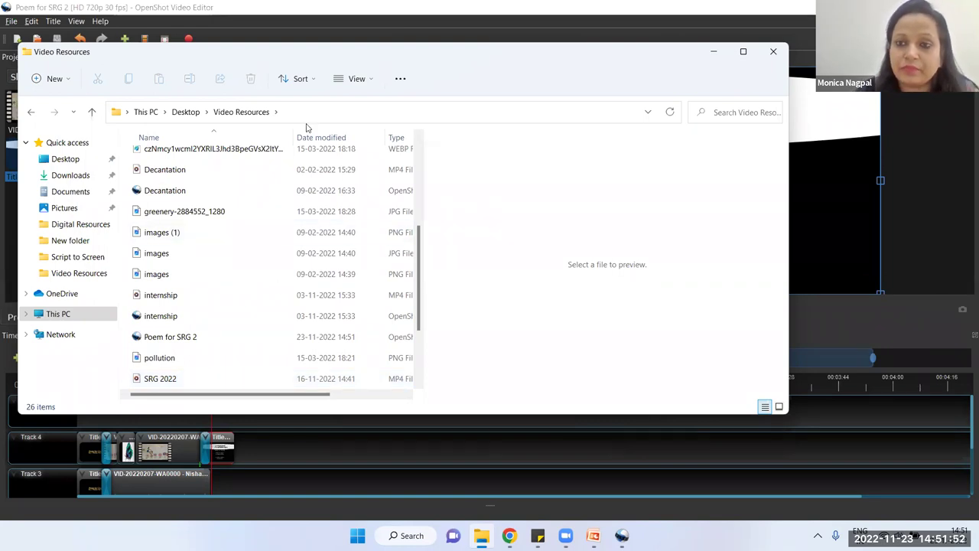
click(774, 52)
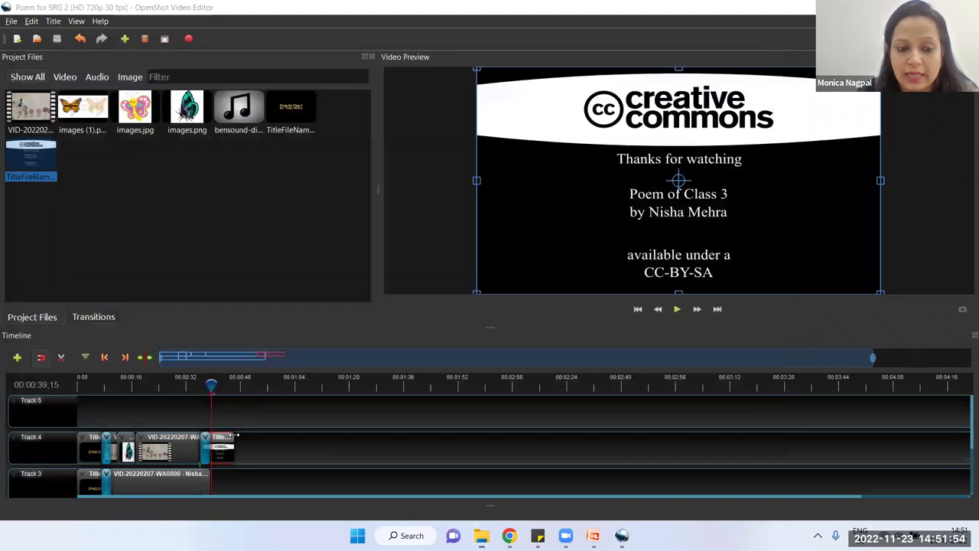
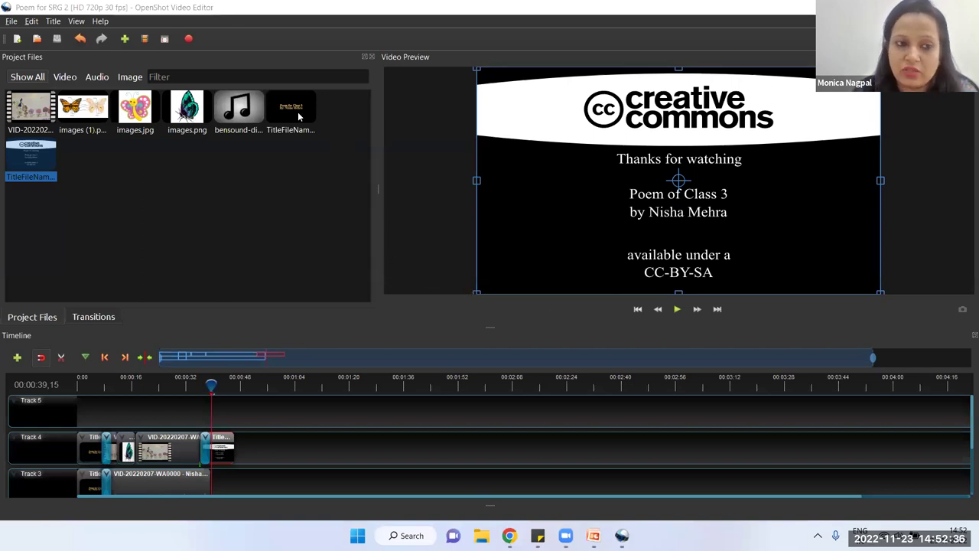
Step: Place images.jpg on Track 5 and stretch its clip to about the 50-second mark
click(142, 114)
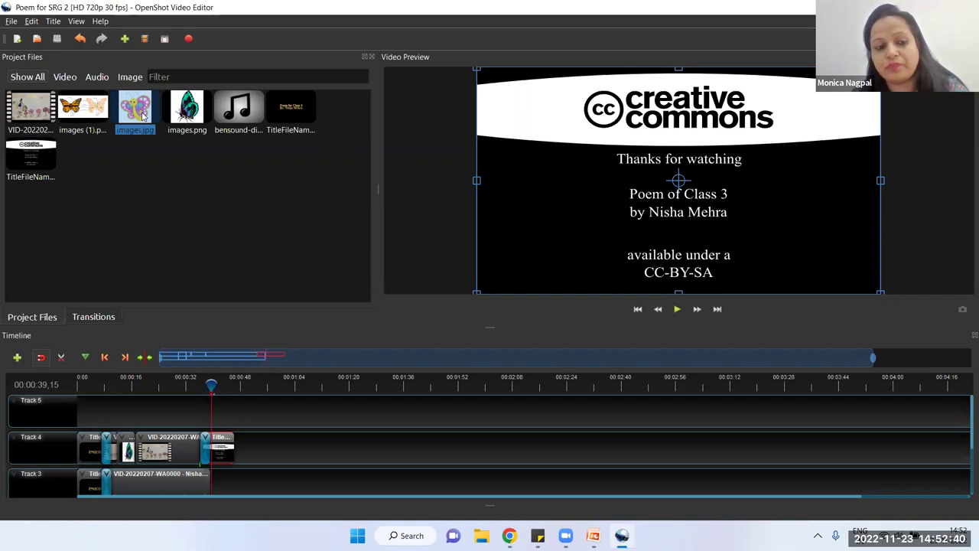
drag(136, 107, 101, 407)
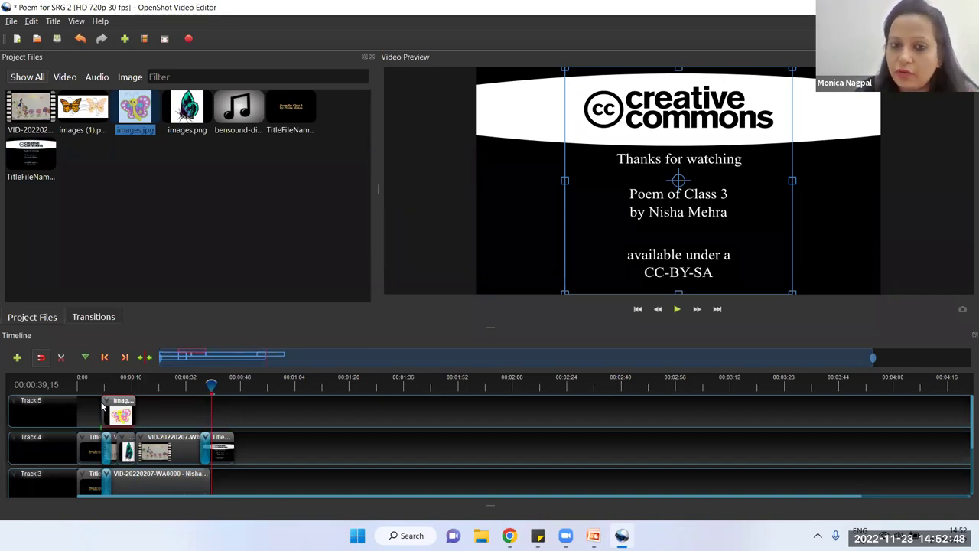
click(227, 382)
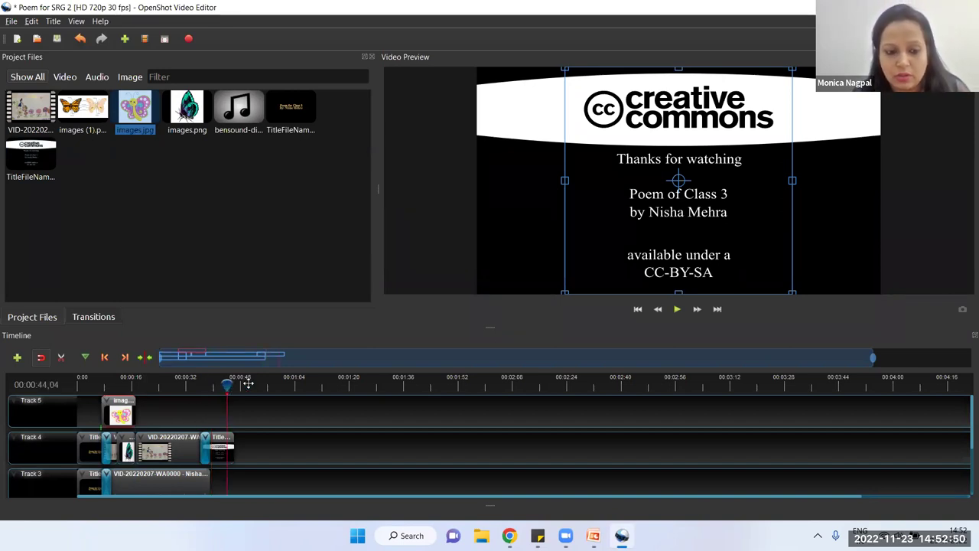
click(248, 382)
click(128, 413)
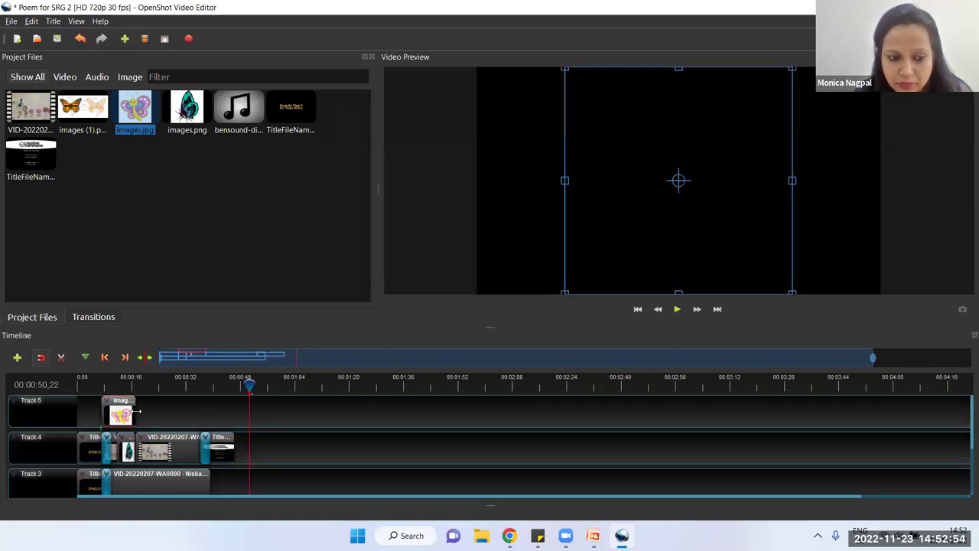
drag(136, 412, 207, 411)
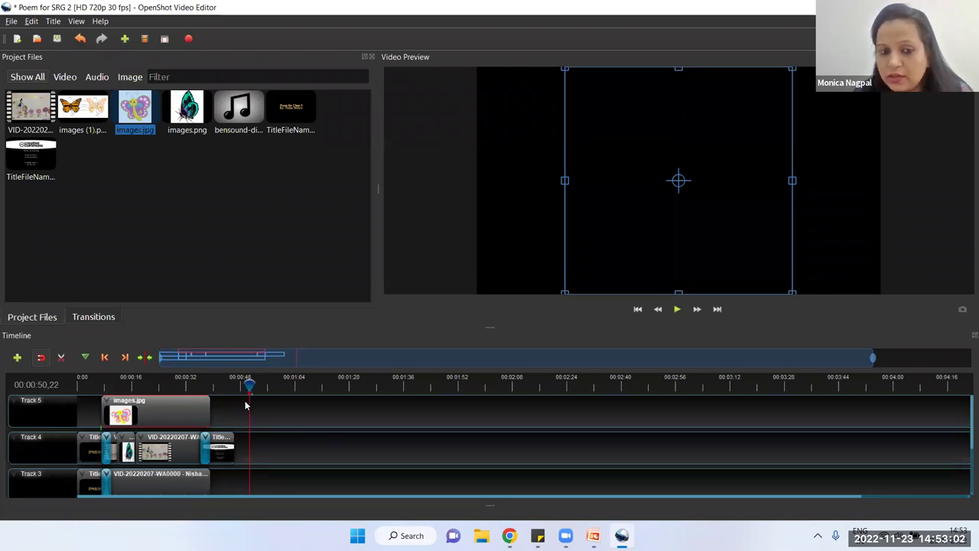
Step: Scrub back through the butterfly scenes to the opening title and save the project
drag(247, 385, 203, 383)
click(143, 383)
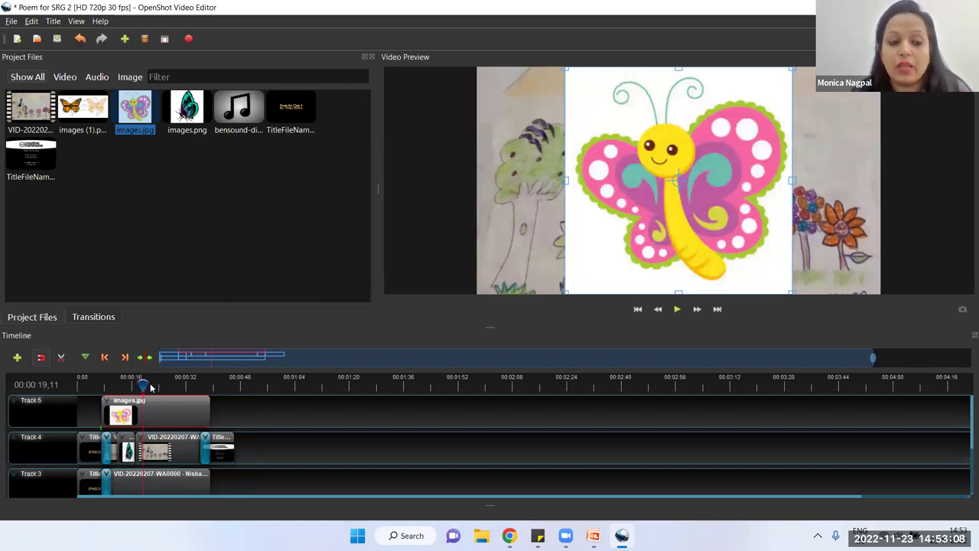
click(116, 383)
mouse_move(104, 384)
mouse_down()
mouse_move(91, 384)
mouse_move(101, 383)
mouse_up()
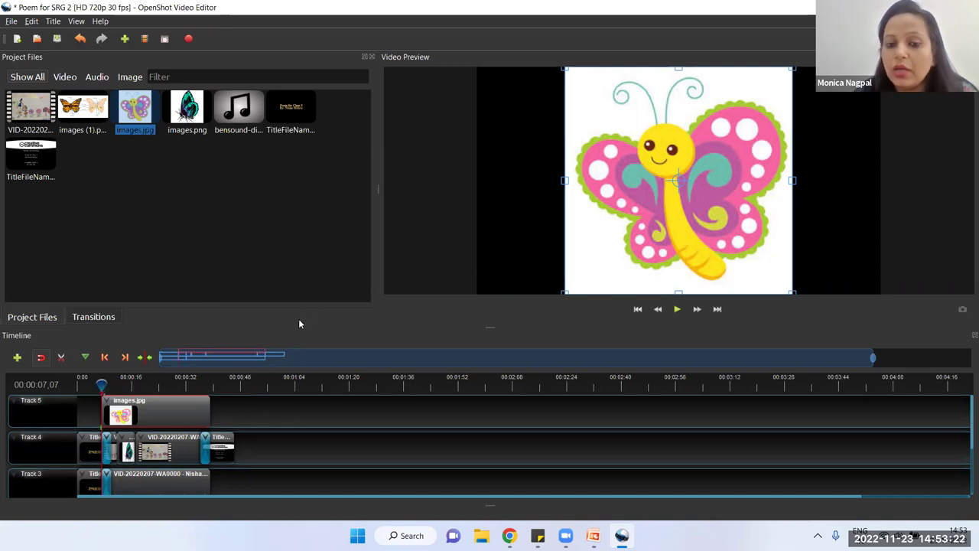
key(ctrl+s)
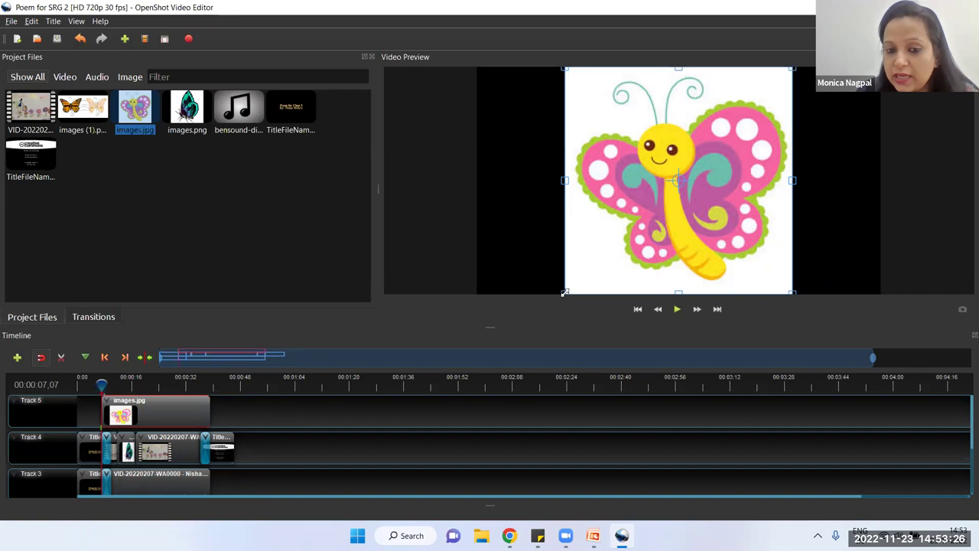
Step: Shrink the butterfly image and move it into the top-right corner of the frame
drag(565, 292, 634, 203)
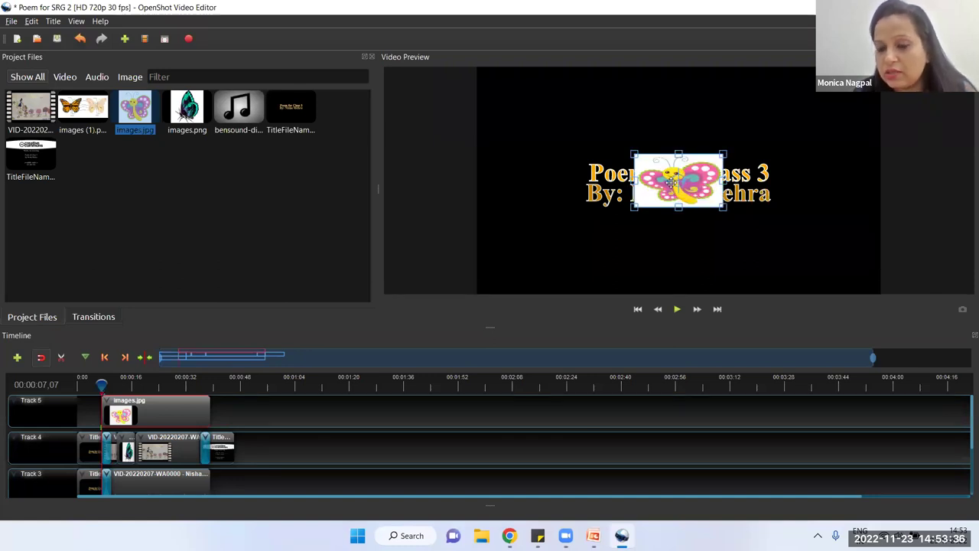
drag(634, 207, 640, 197)
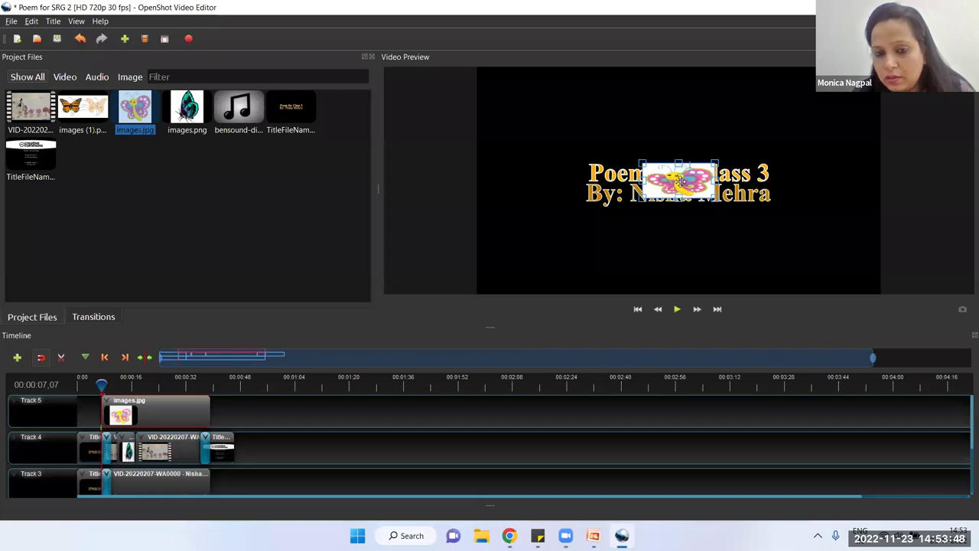
drag(679, 182, 849, 76)
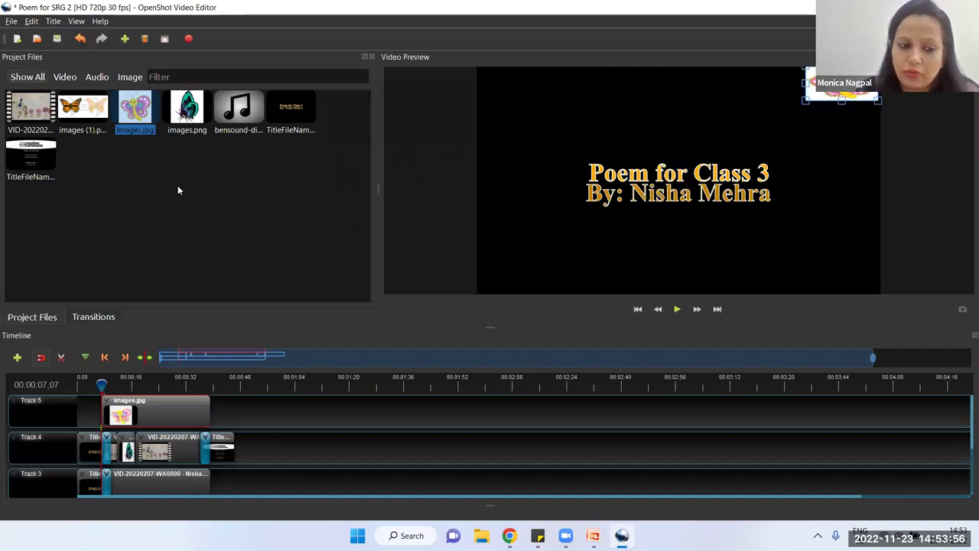
drag(97, 383, 77, 389)
click(677, 308)
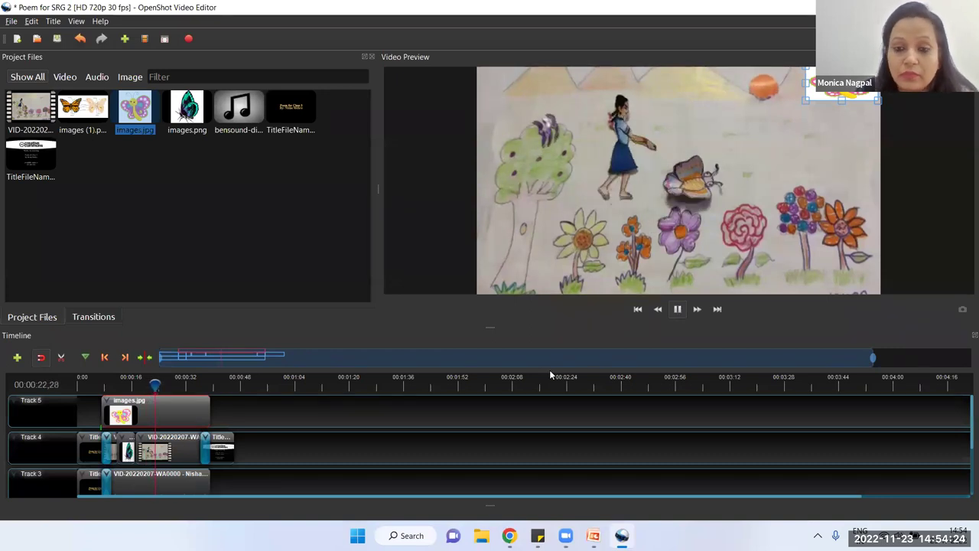
click(677, 310)
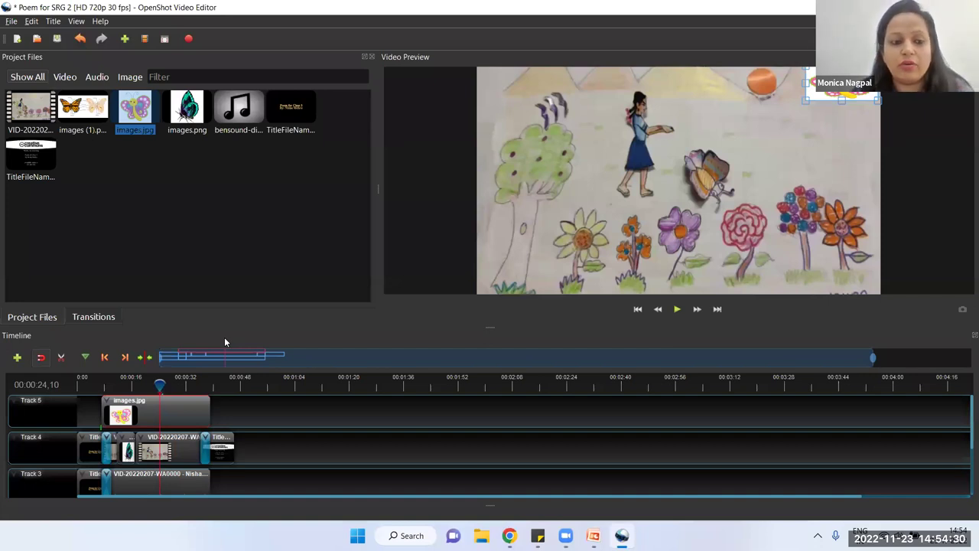
Step: Insert an empty Track 6 directly above Track 5
right_click(31, 420)
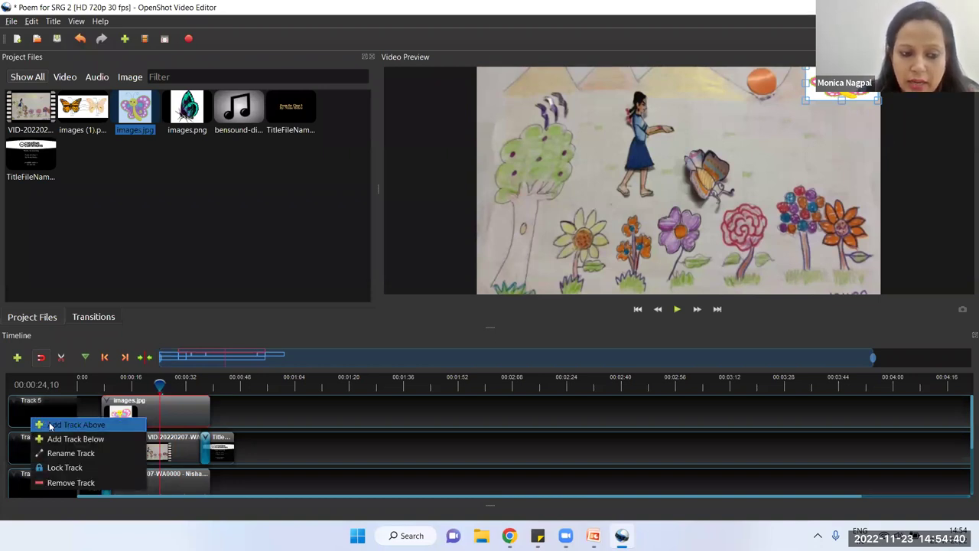
click(49, 423)
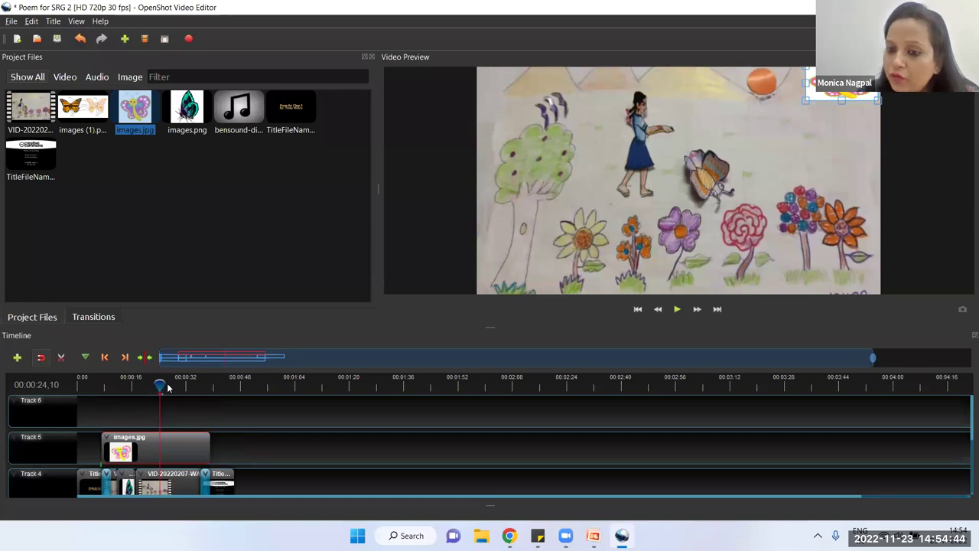
Step: Start a Footer 1 title with Line 1 reading 'Oh dear butterfly, from where have you got these'
click(53, 22)
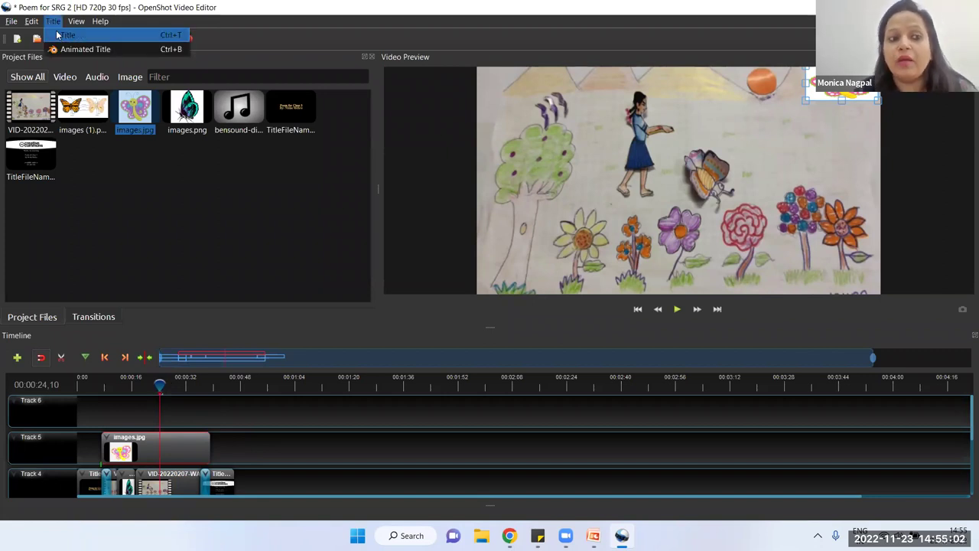
click(57, 35)
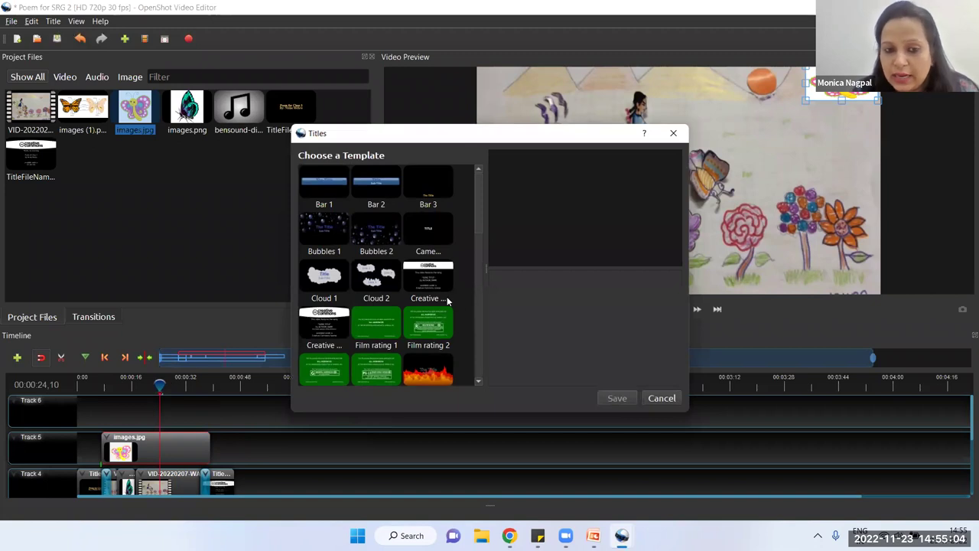
scroll(390, 278, down, 3)
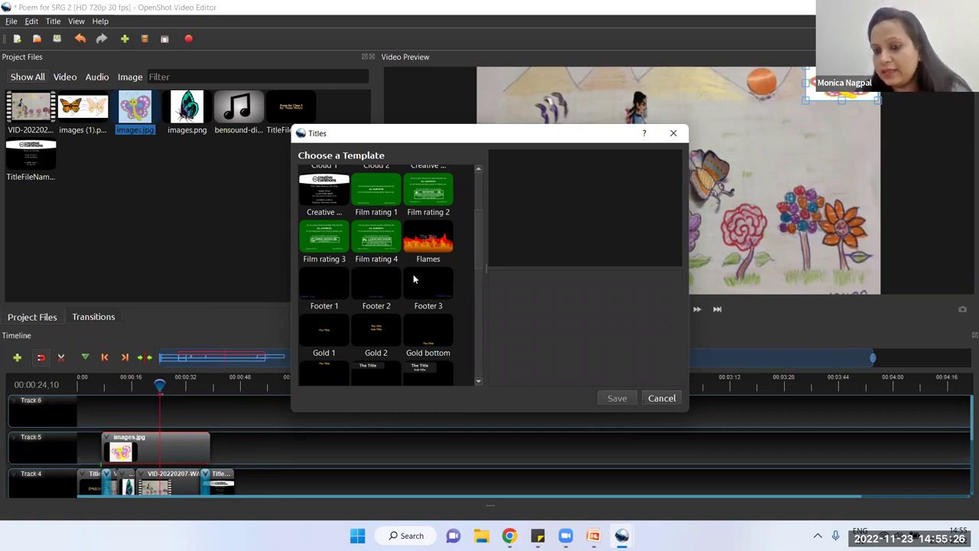
click(317, 287)
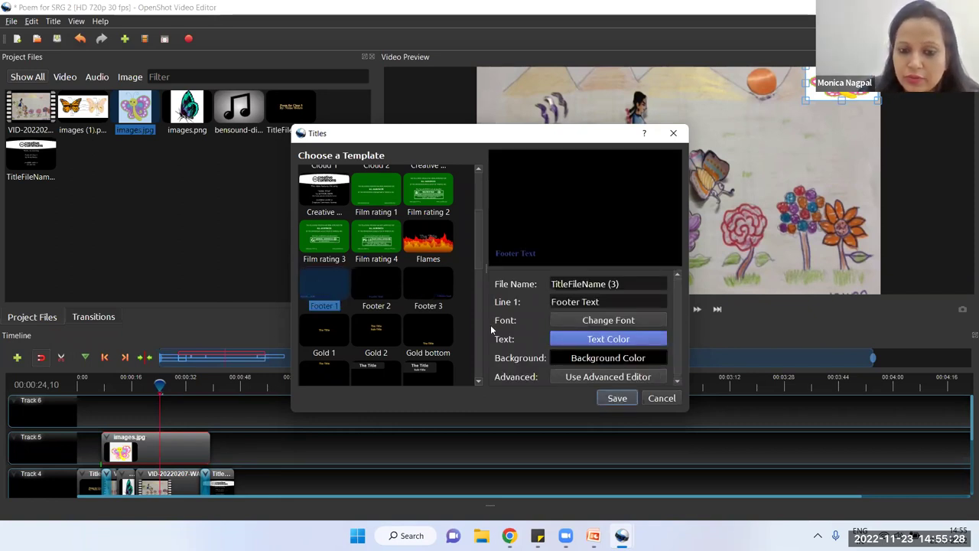
triple_click(597, 303)
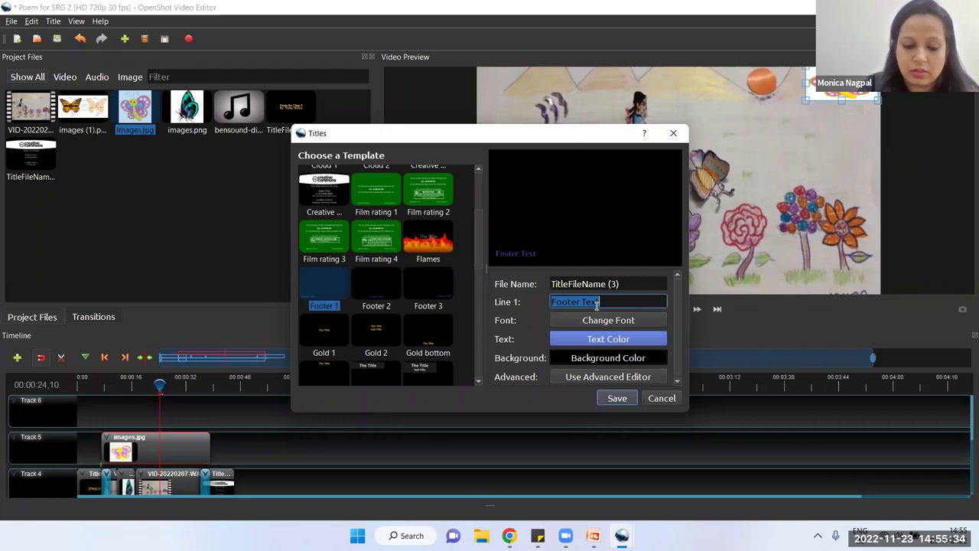
text(Oh)
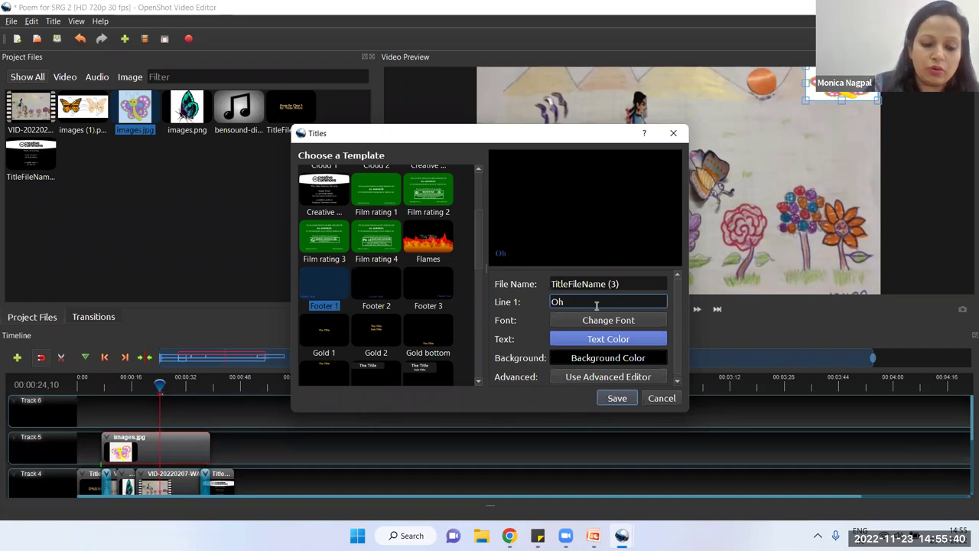
text(dear)
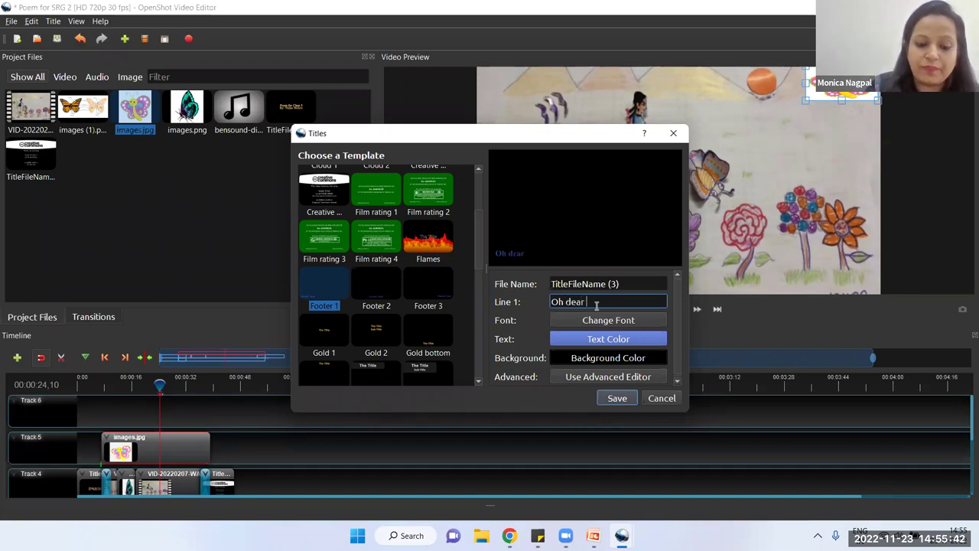
text( bu)
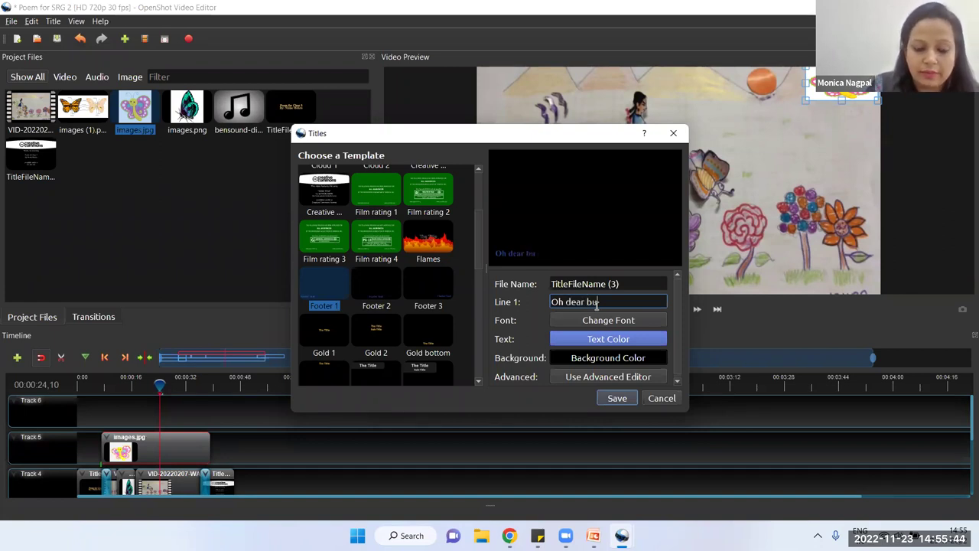
text(tterfly)
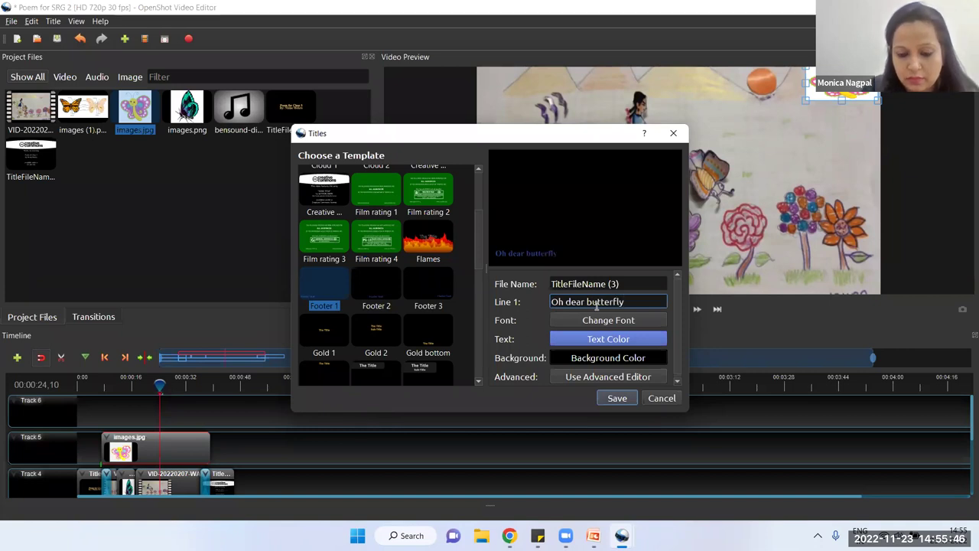
text(, )
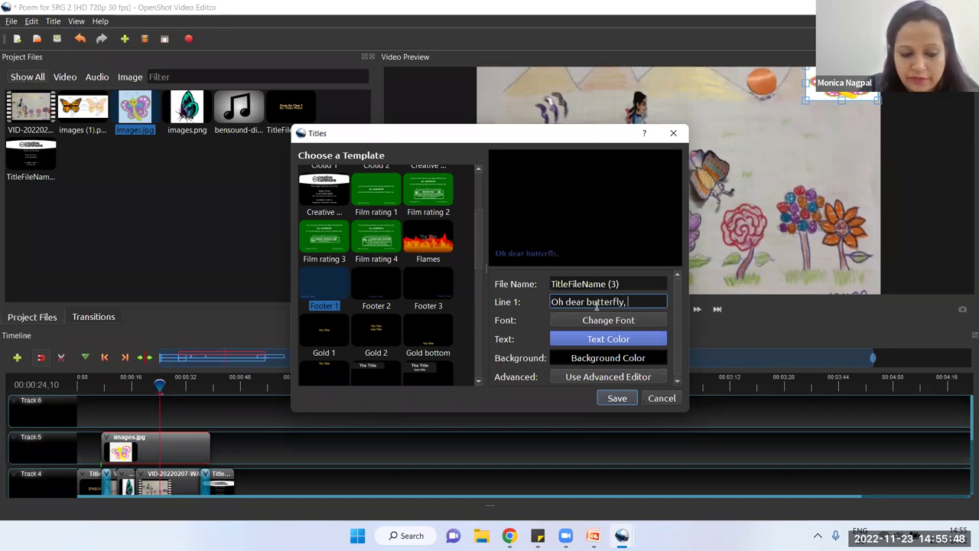
text(from )
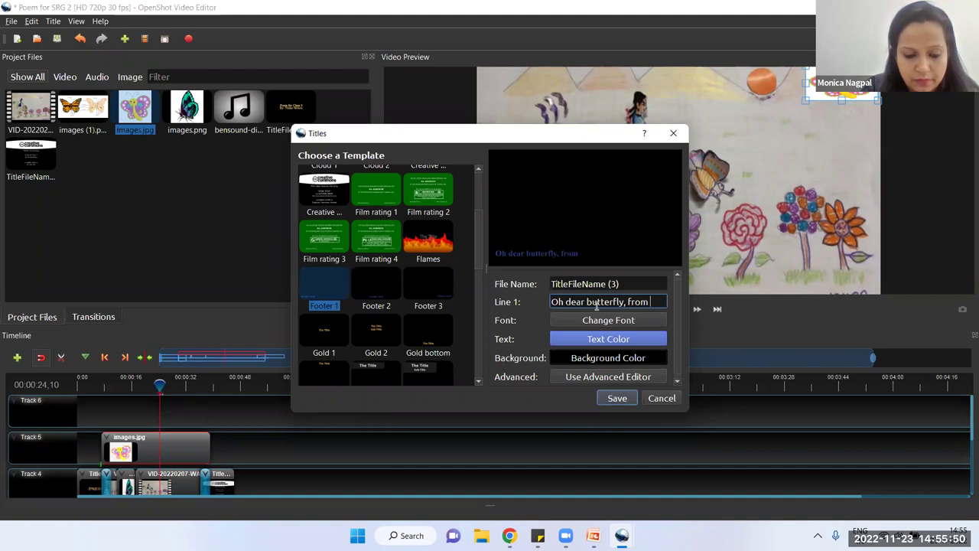
text(where ha)
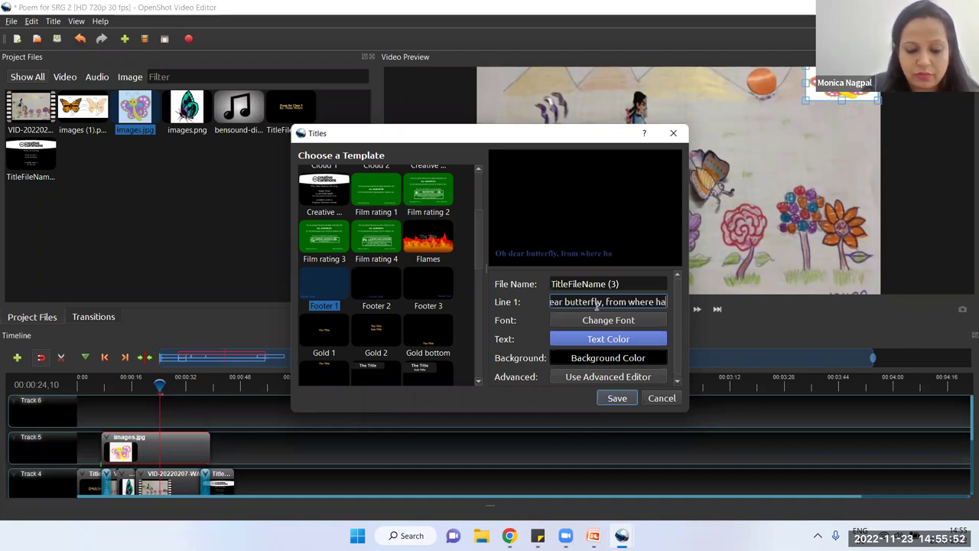
text(ve you g)
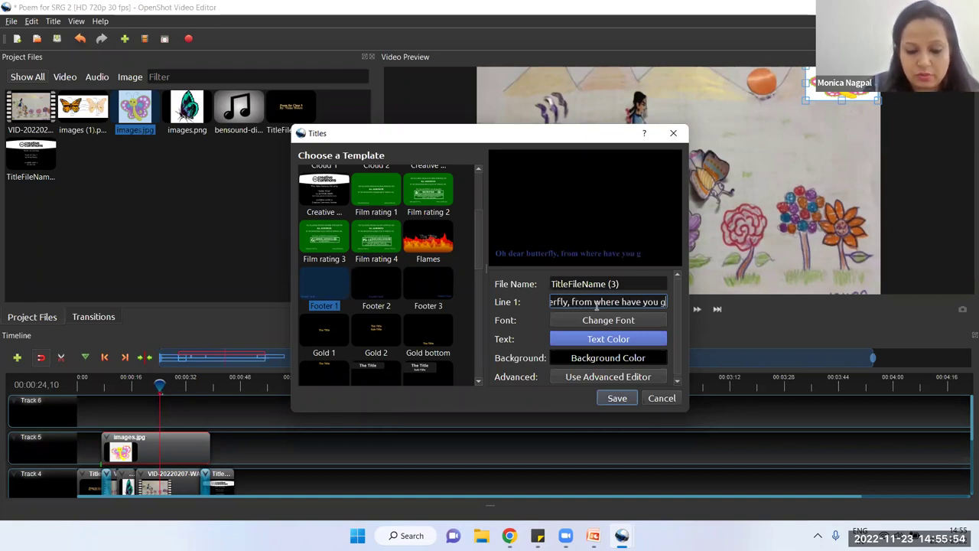
text(ot these)
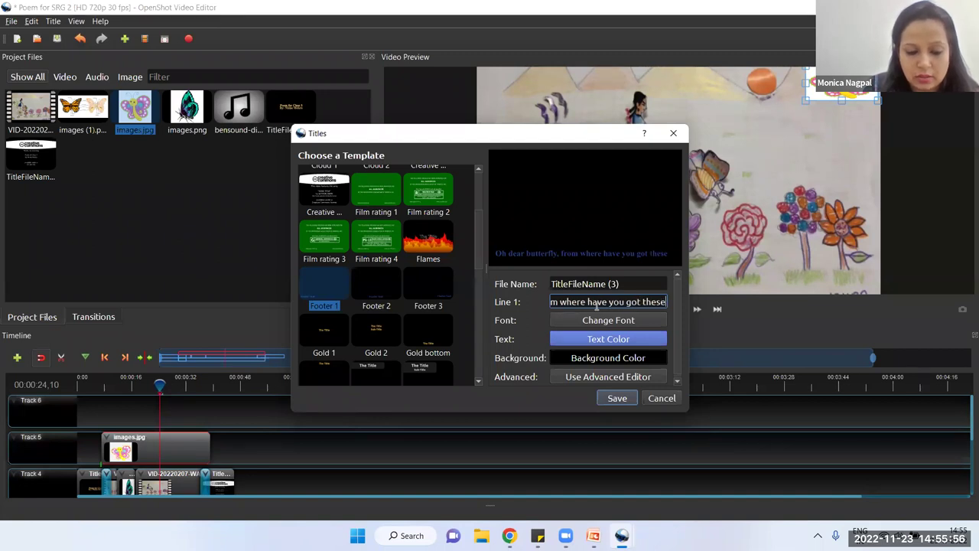
text( bea)
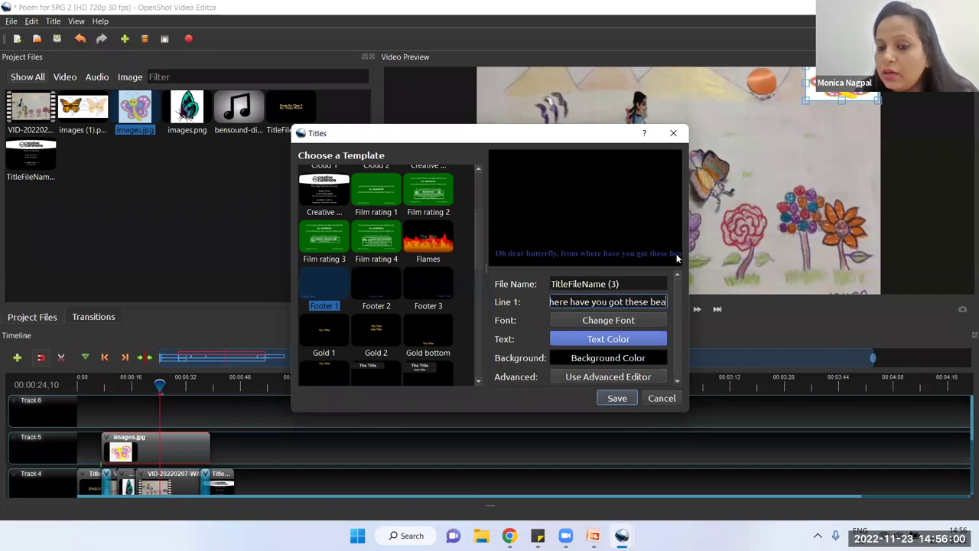
key(BackSpace)
key(BackSpace)
key(BackSpace)
key(BackSpace)
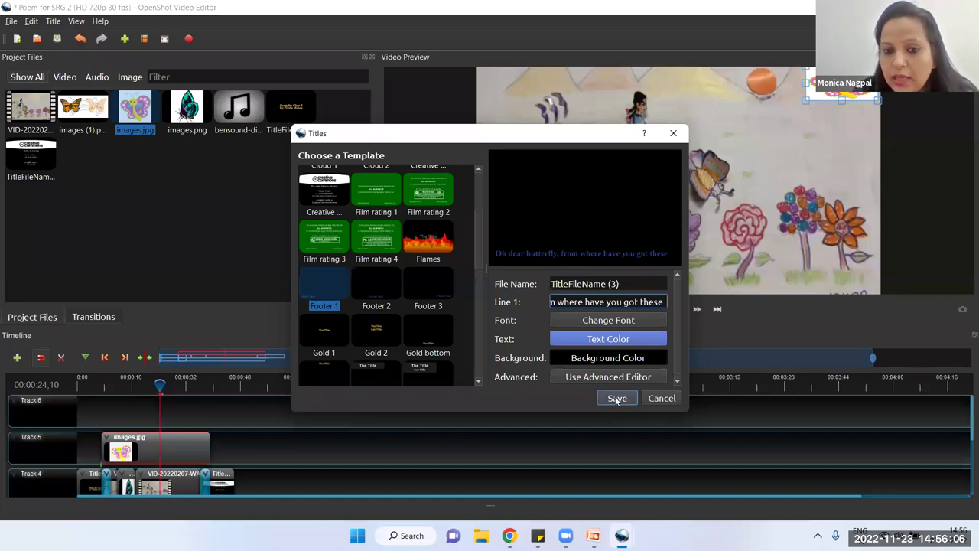
Step: Make the title text deep red and save the title to Project Files
click(613, 345)
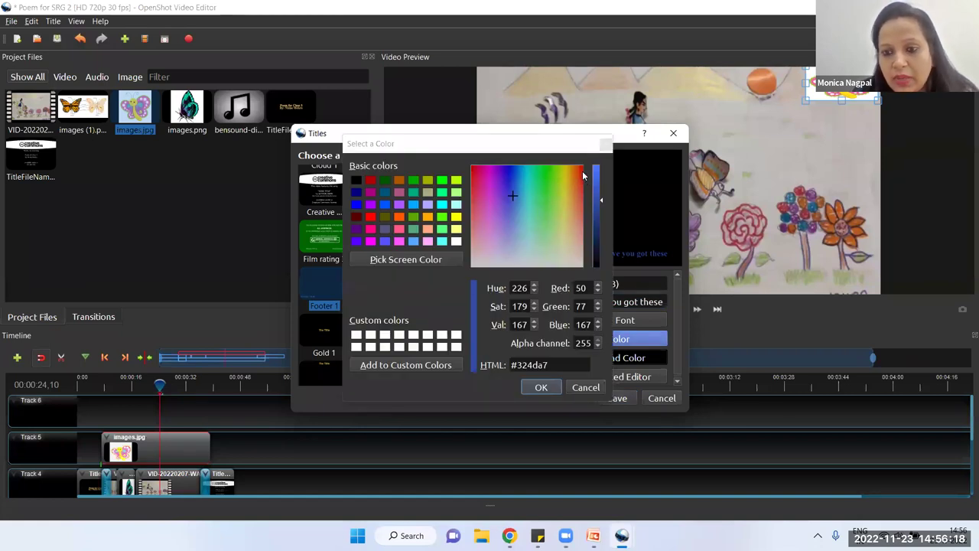
click(581, 175)
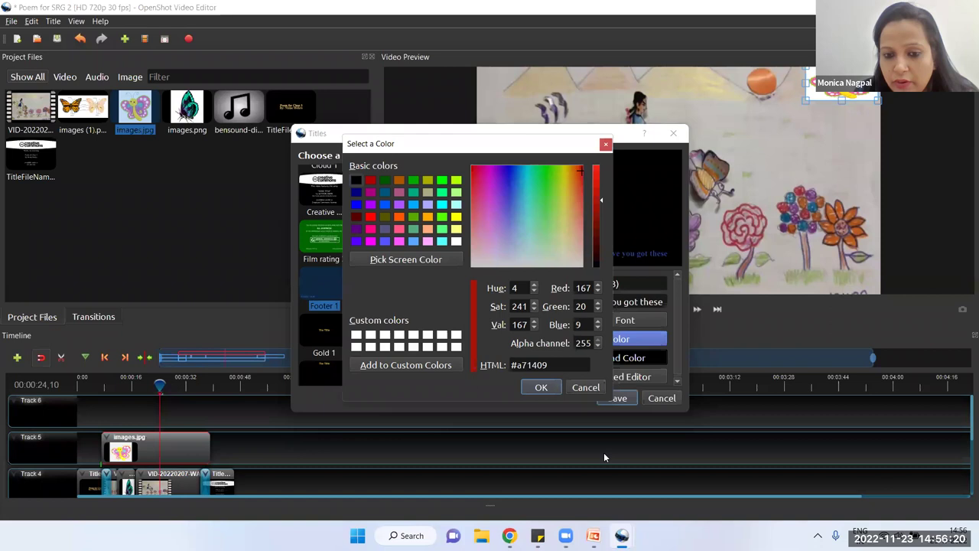
click(542, 388)
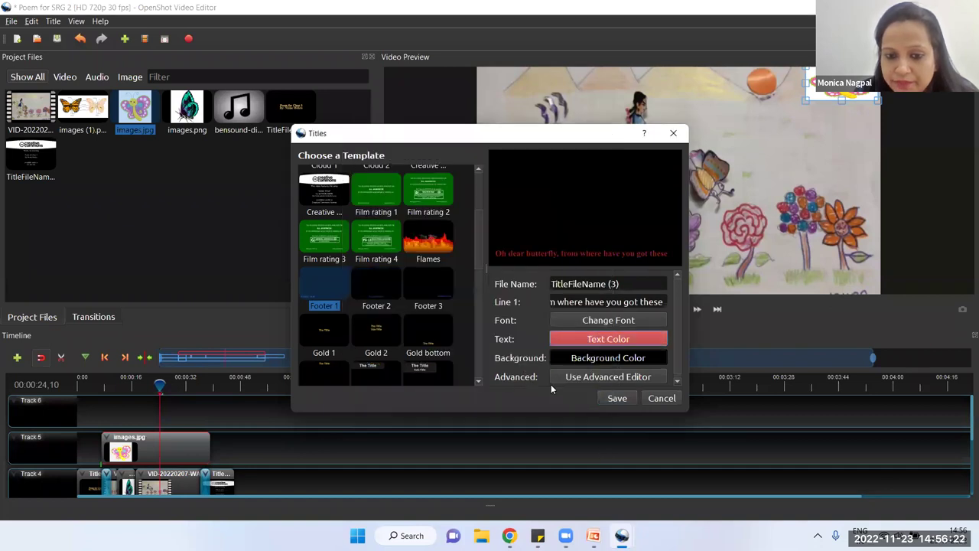
click(616, 399)
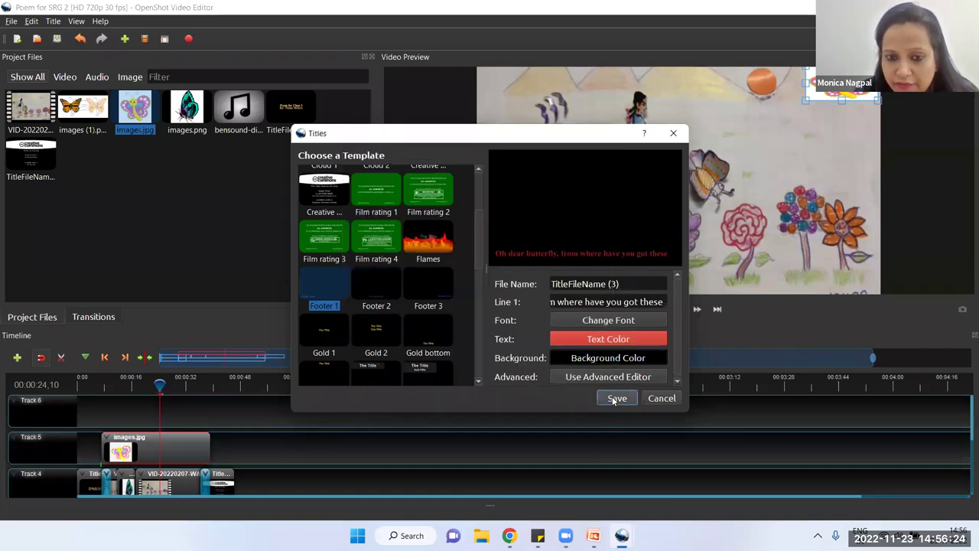
Step: Put the new title on Track 6 and preview playback from about 6 seconds
drag(93, 153, 108, 404)
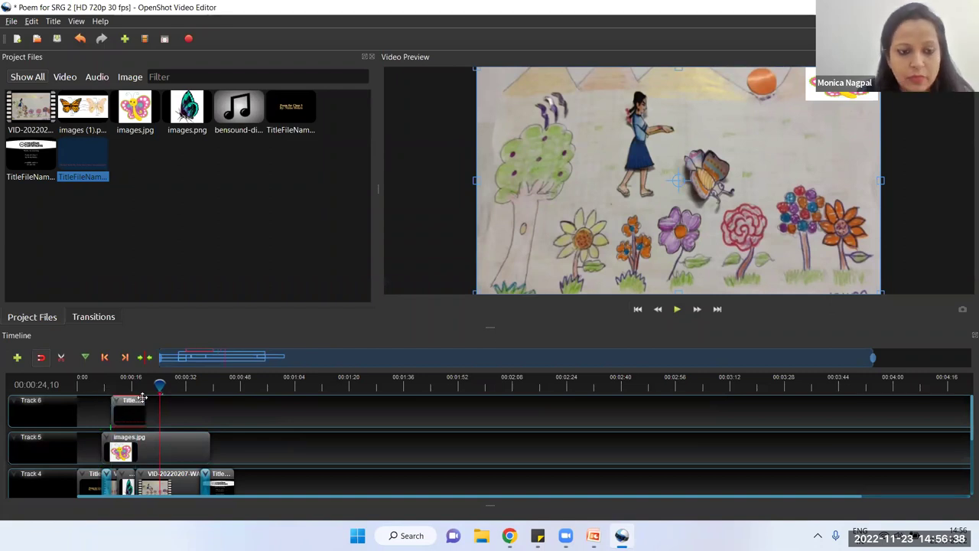
drag(157, 382, 112, 382)
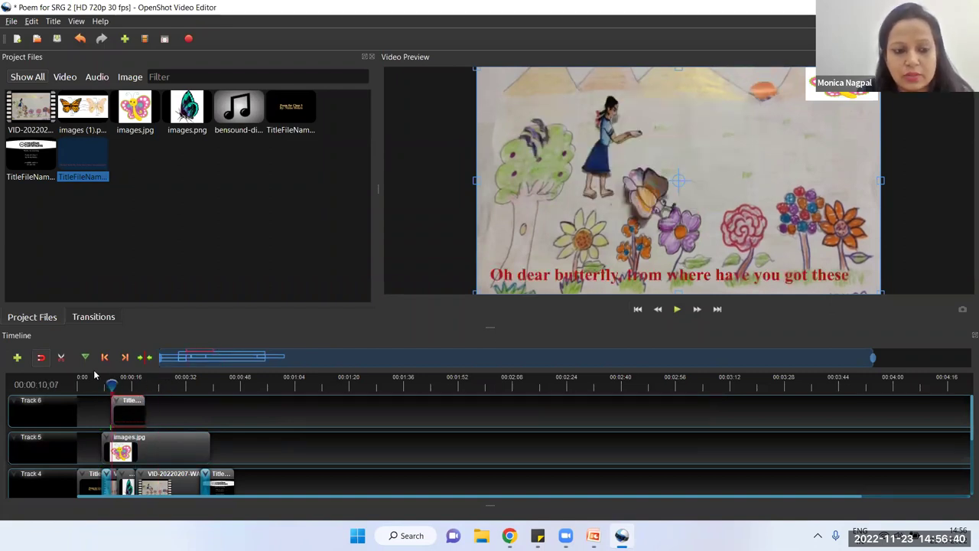
drag(113, 384, 97, 385)
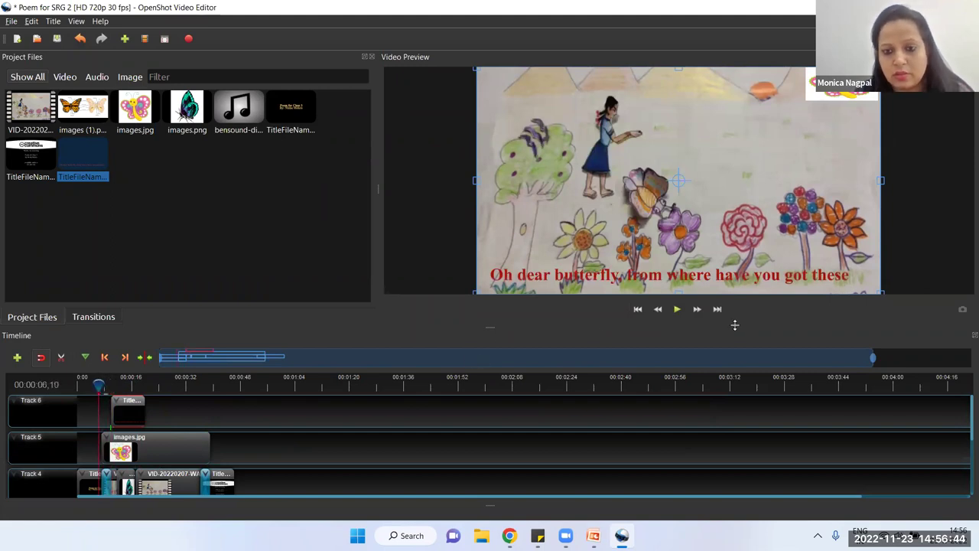
click(677, 309)
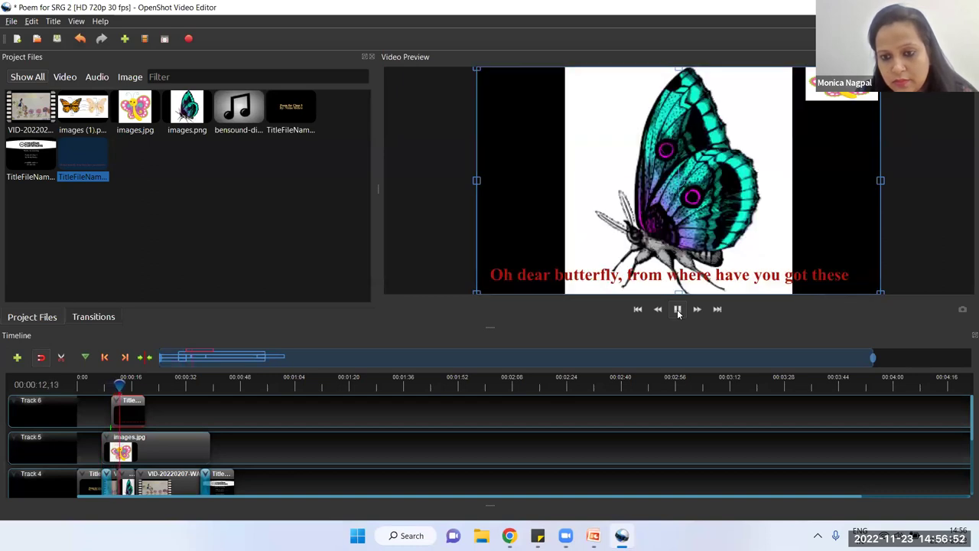
click(677, 310)
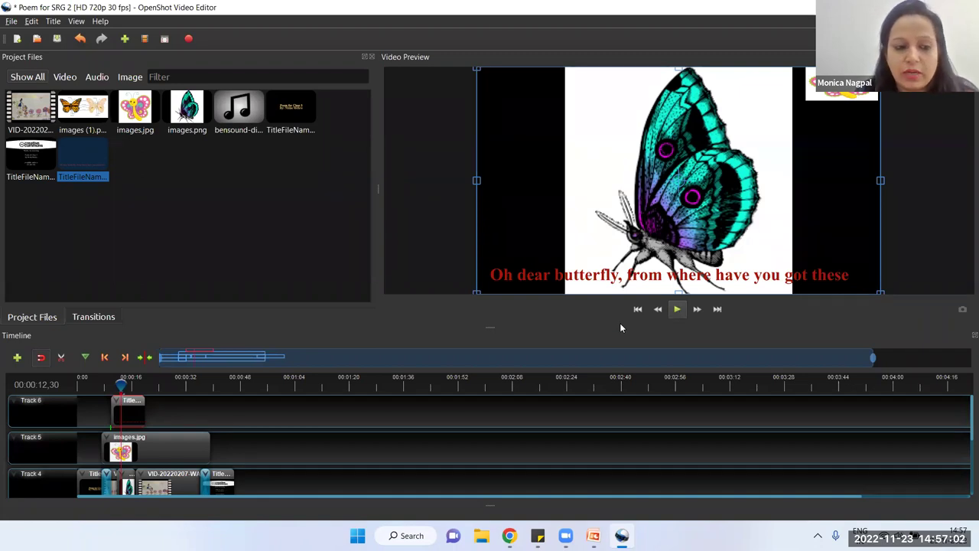
Step: Align the title clip to start at the 6-second playhead and replay to check timing
drag(118, 385, 100, 385)
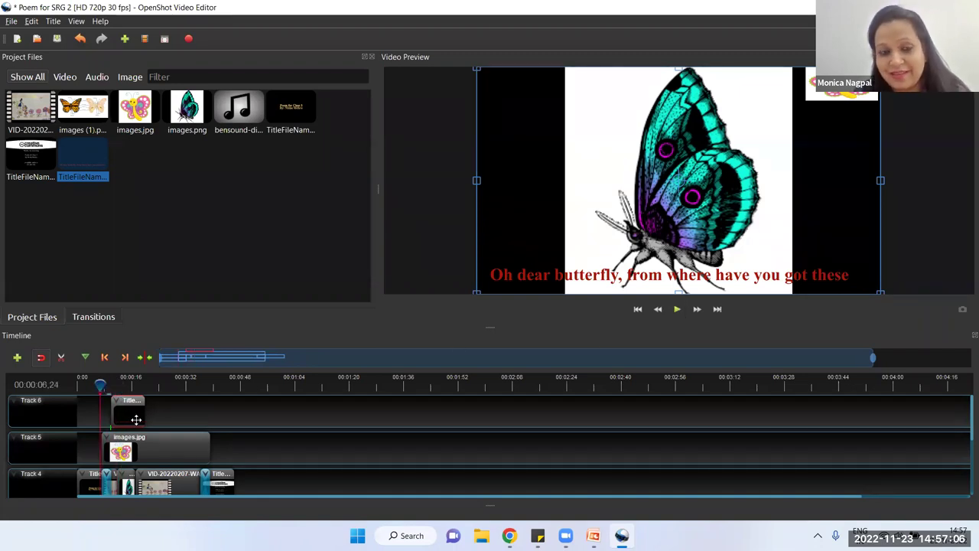
drag(127, 419, 123, 414)
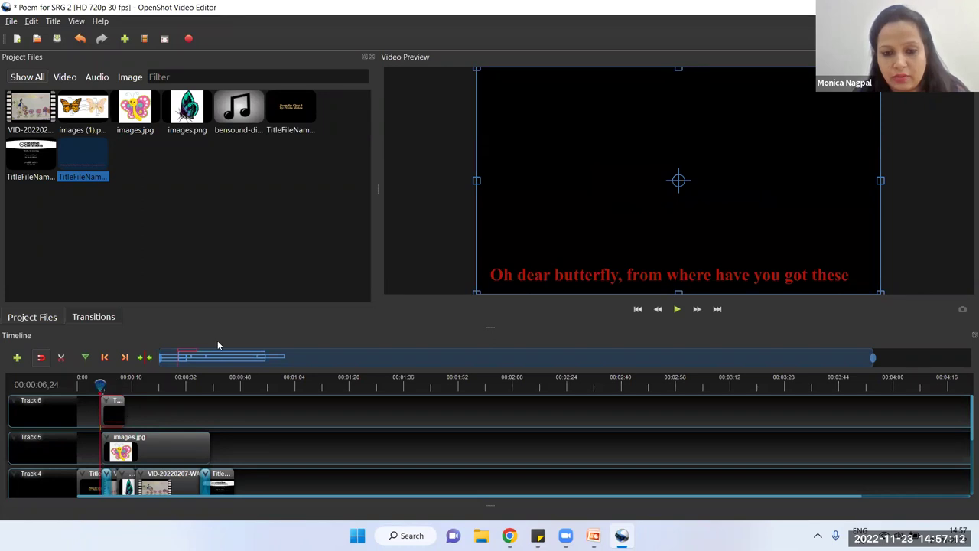
drag(99, 382, 90, 384)
click(675, 310)
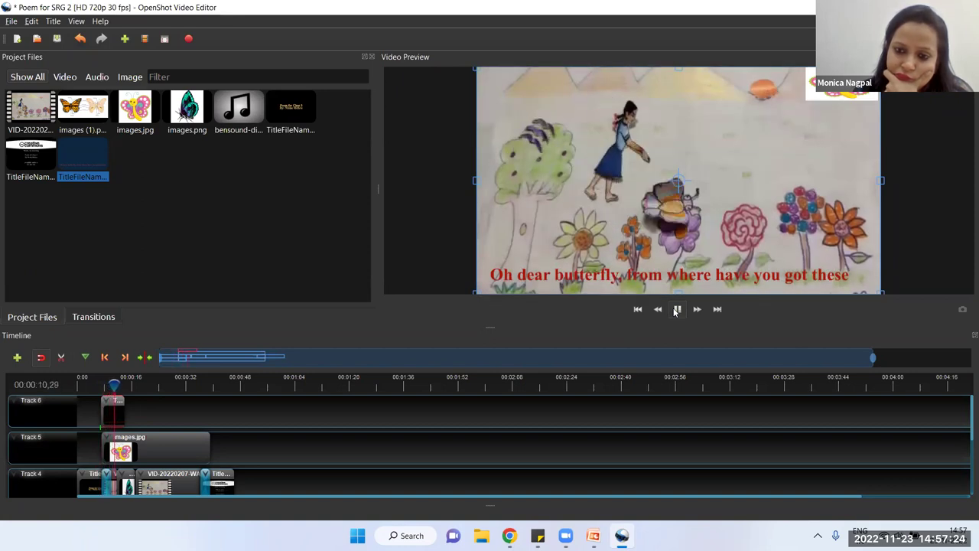
click(676, 309)
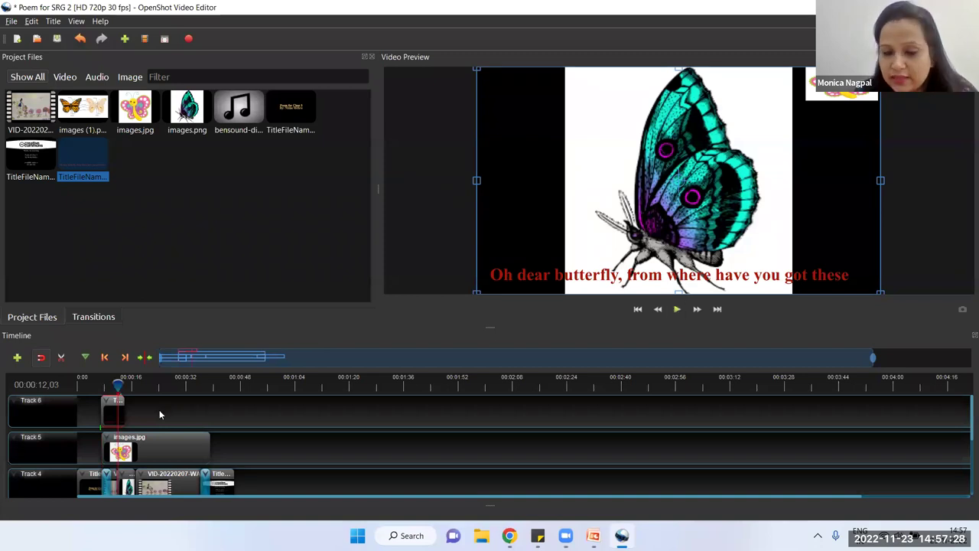
click(249, 411)
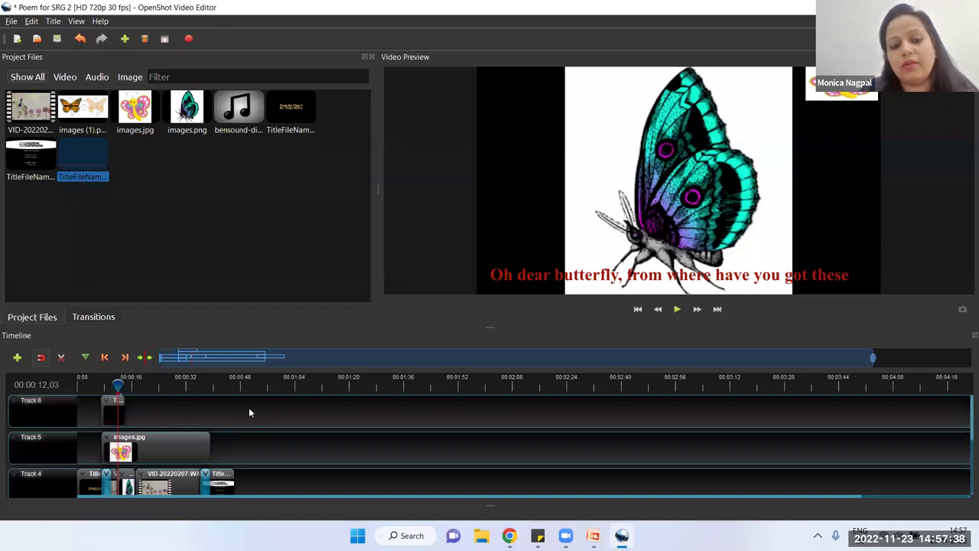
Step: Add bensound-distance.mp3 to Track 2 at 0:00, trim it to the video's end, and play
scroll(264, 457, down, 2)
scroll(264, 456, down, 2)
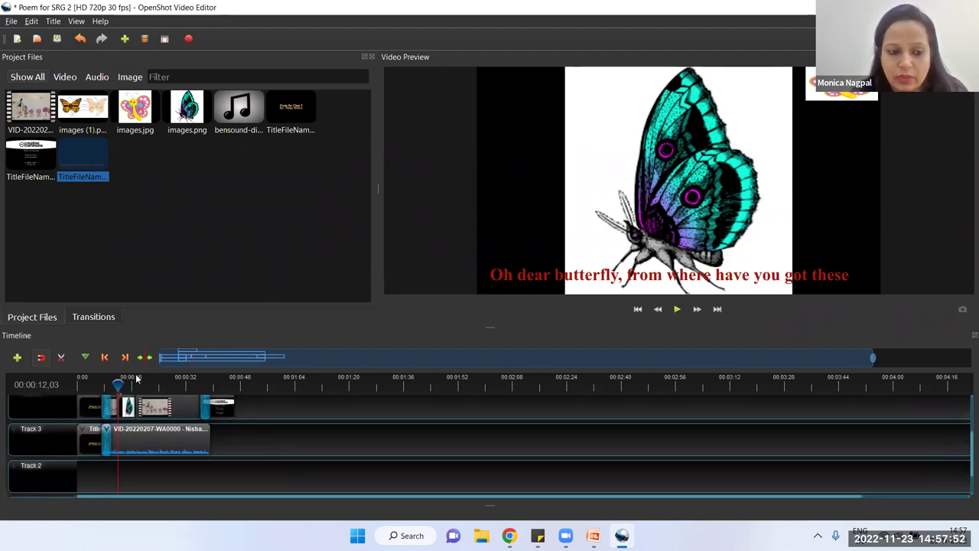
drag(118, 382, 76, 385)
drag(228, 122, 99, 476)
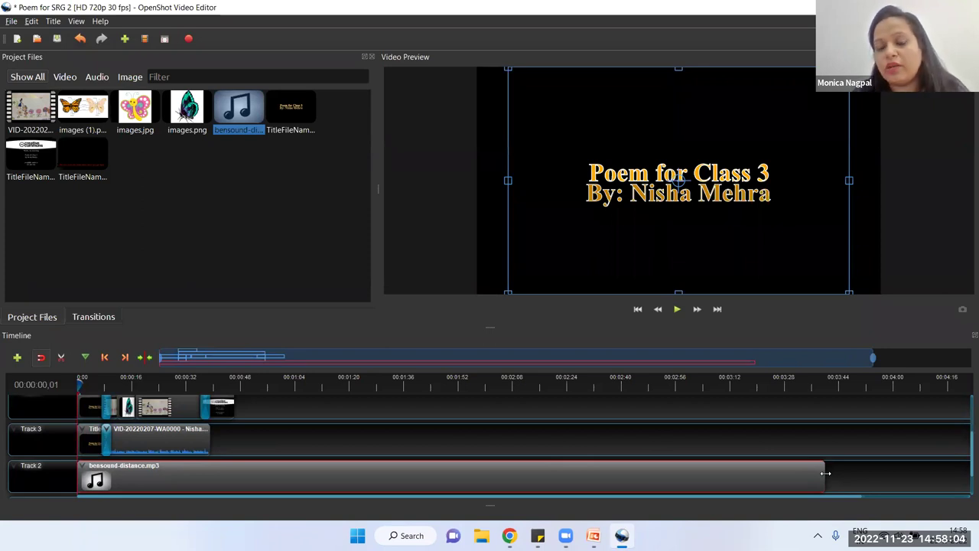
drag(826, 474, 235, 477)
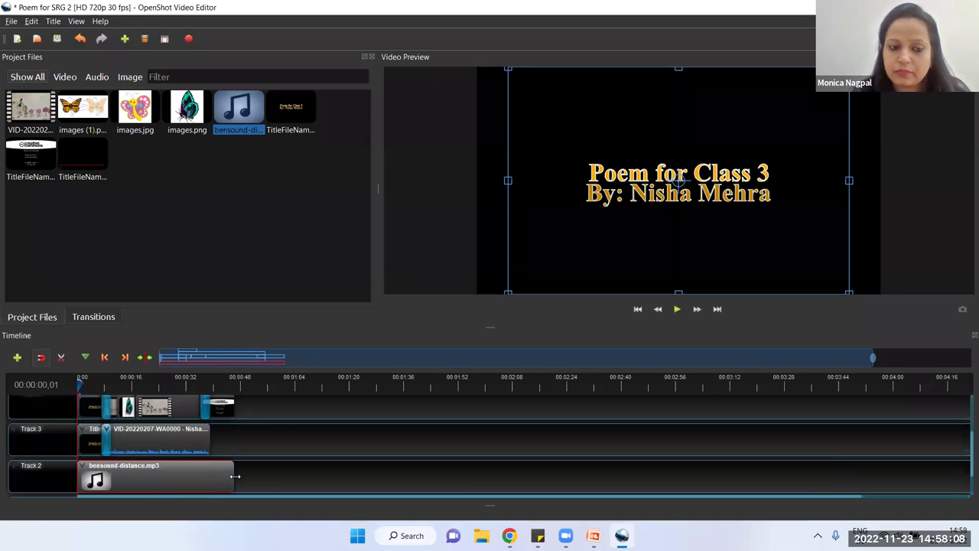
click(678, 309)
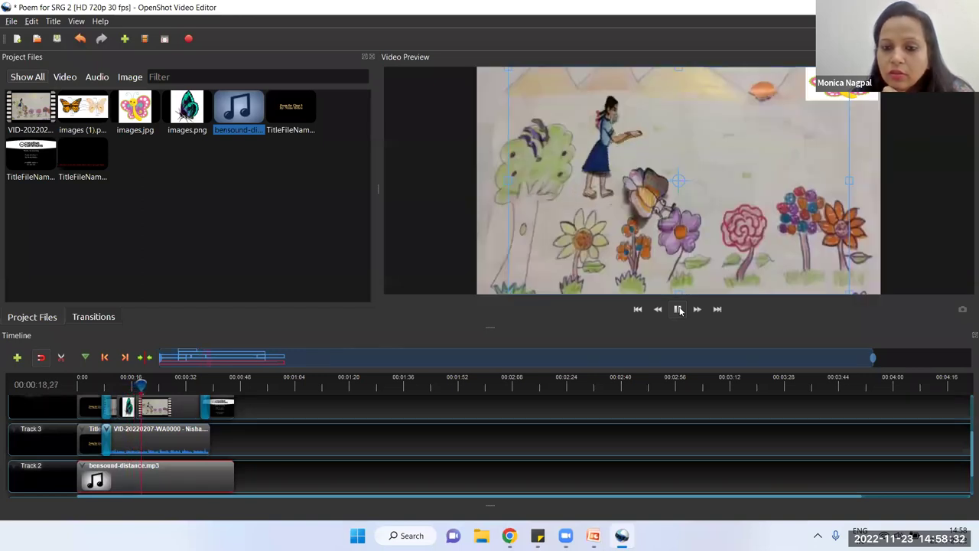
Step: Razor out a short middle piece of the music and slide the remainder left to close the gap
click(677, 309)
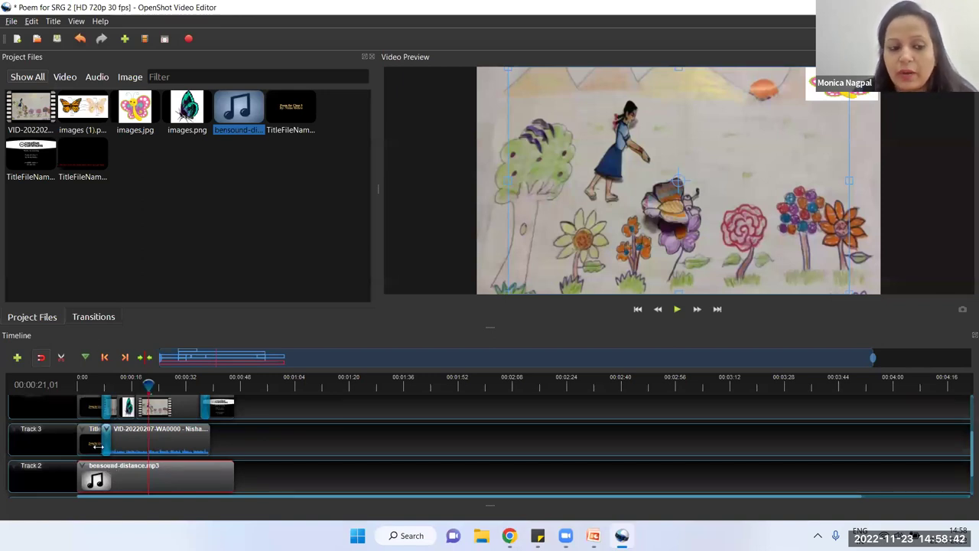
click(61, 357)
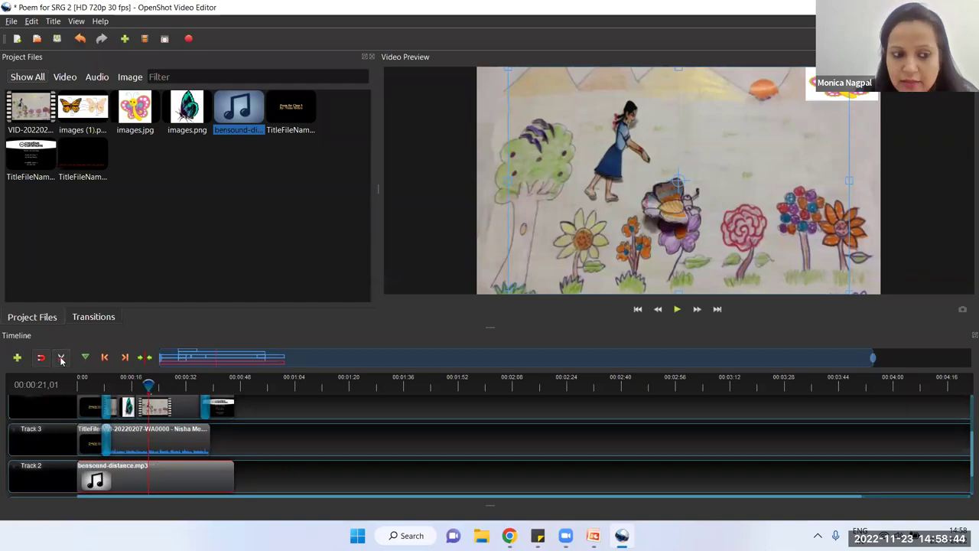
click(115, 468)
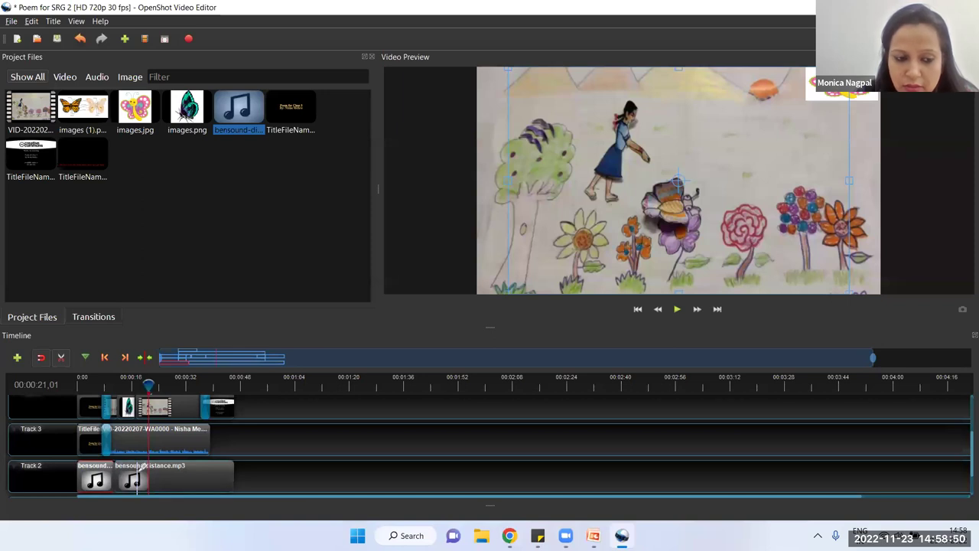
click(138, 468)
click(64, 358)
click(122, 480)
key(Delete)
drag(198, 482, 232, 470)
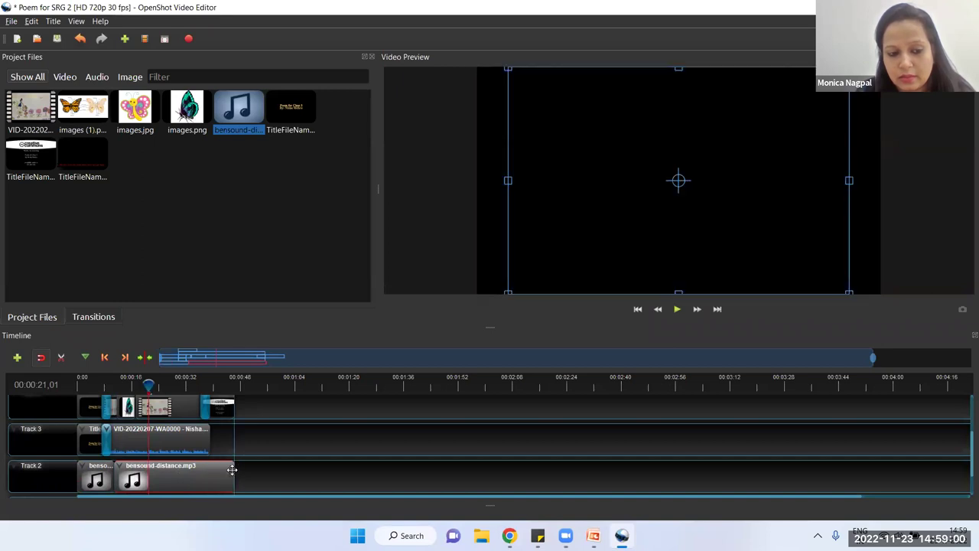
Step: Play back the edited music, then minimise the editor to the desktop
click(678, 310)
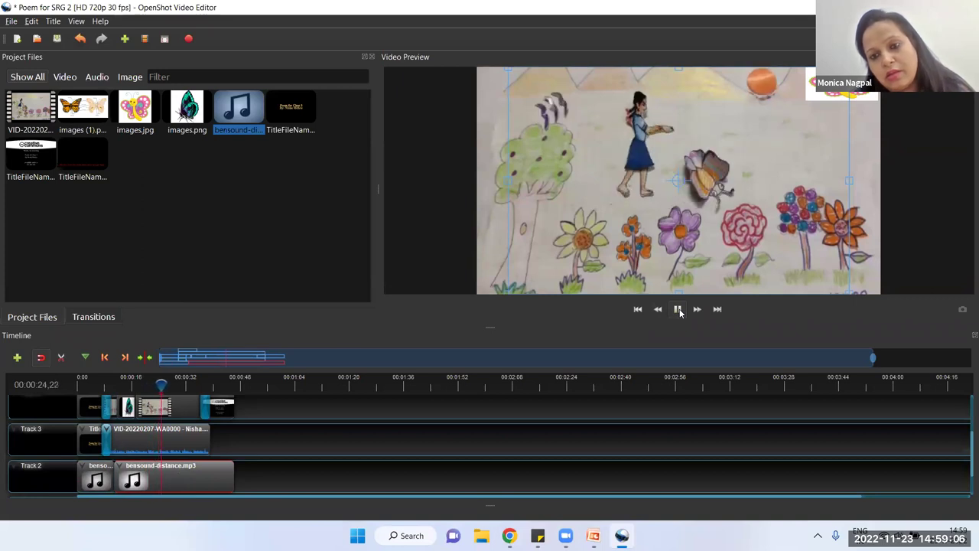
click(678, 310)
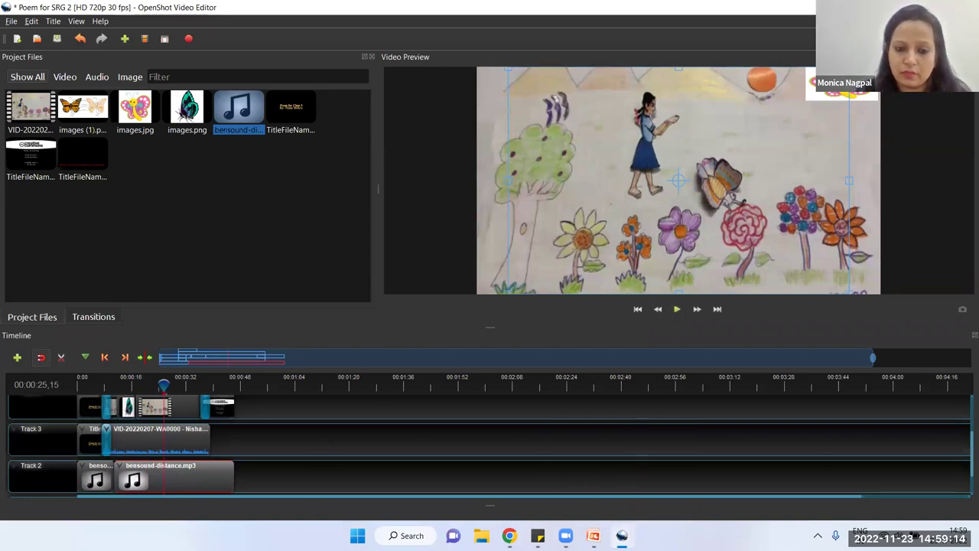
click(621, 536)
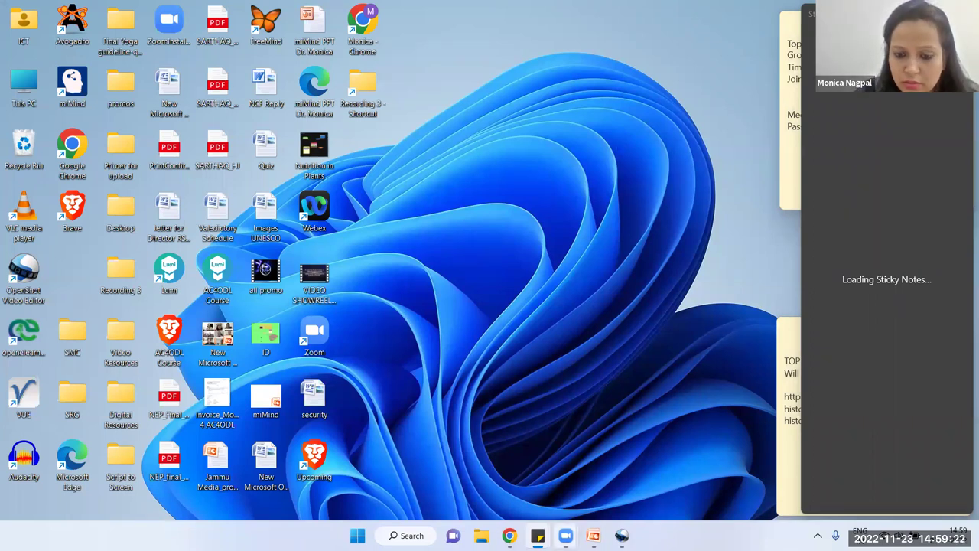
Step: Restore the OpenShot window from its taskbar icon
click(621, 536)
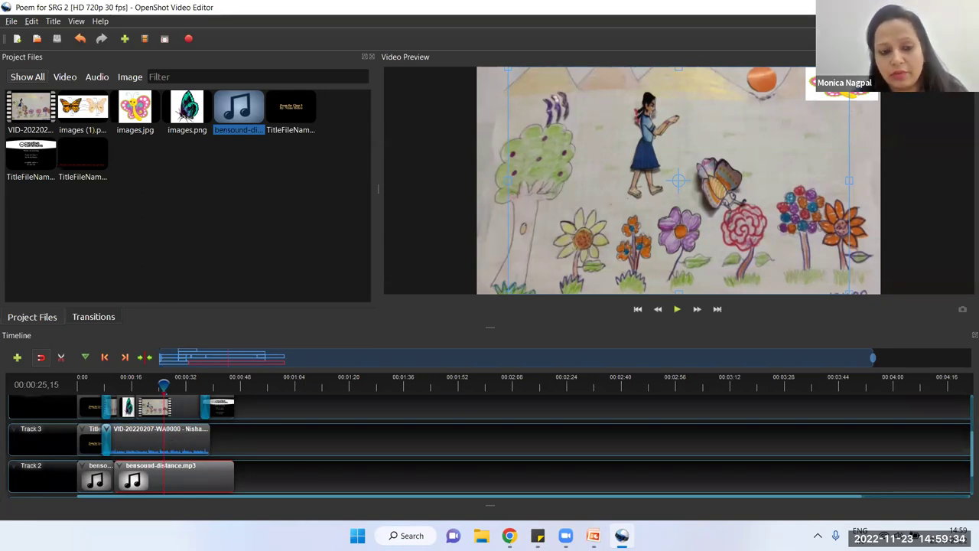
Step: Set the bensound clip's volume to Level 60% for the entire clip
right_click(182, 472)
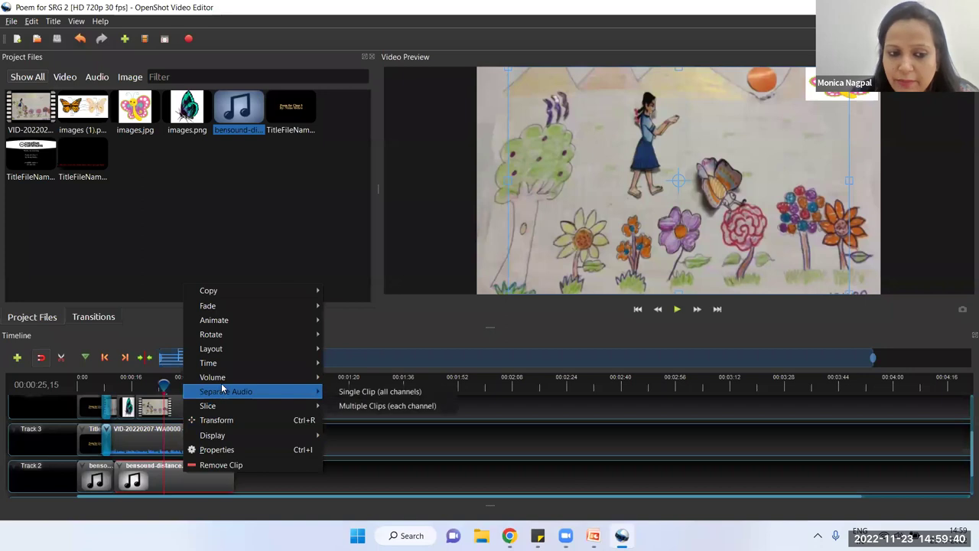
mouse_move(224, 383)
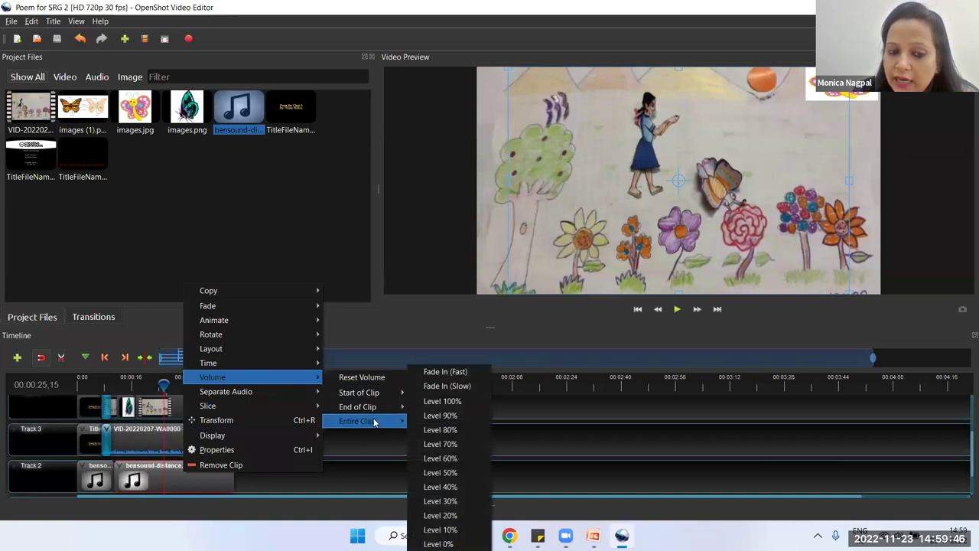
mouse_move(374, 421)
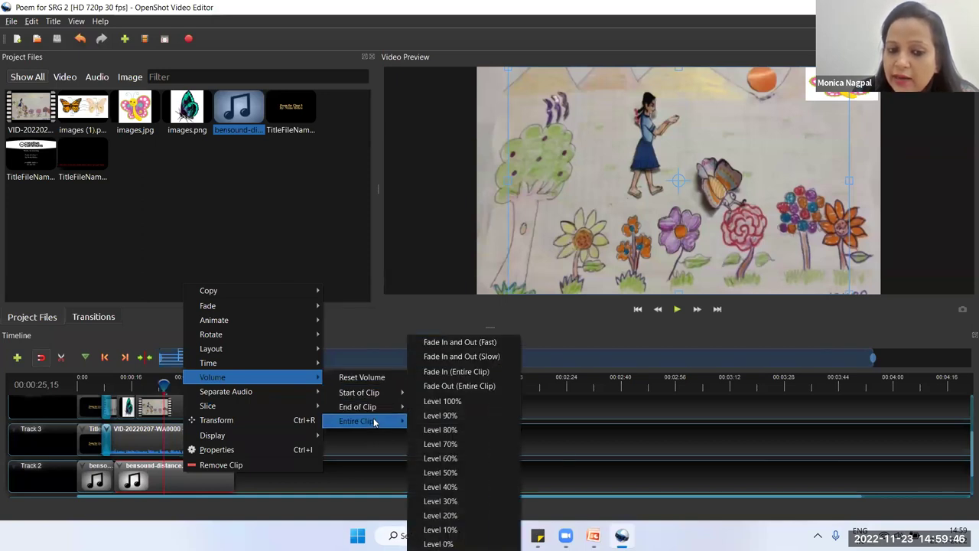
click(441, 458)
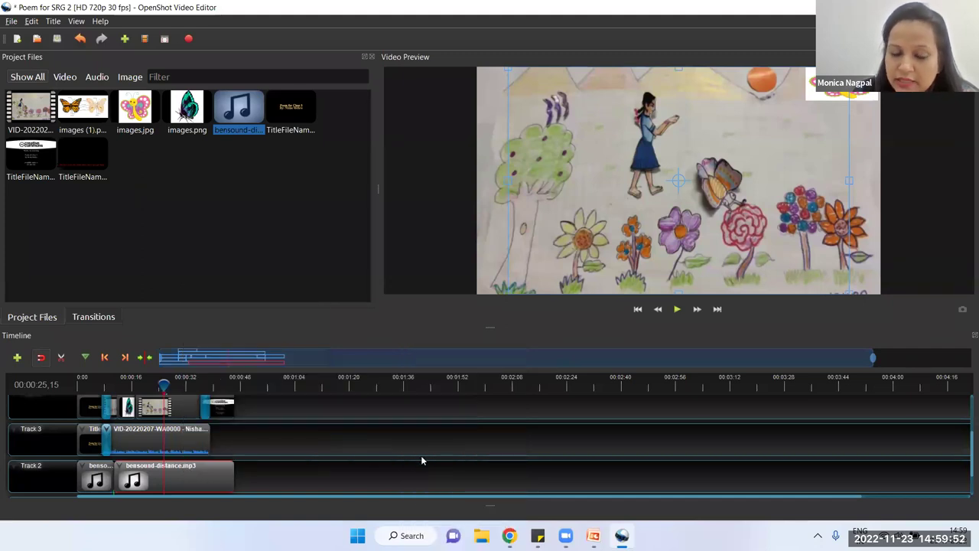
Step: Play the scene from about 00:00:19 to check the quieter music
drag(163, 385, 142, 384)
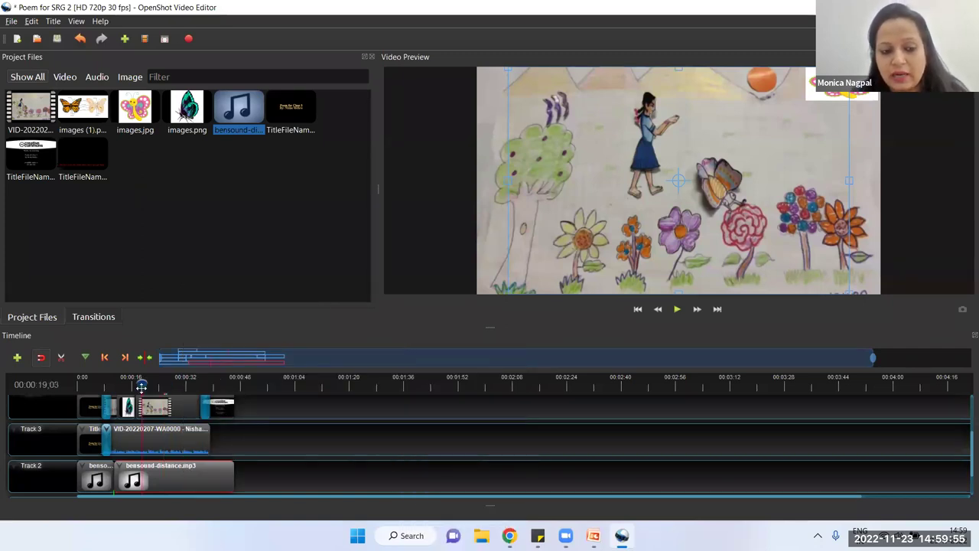
click(677, 309)
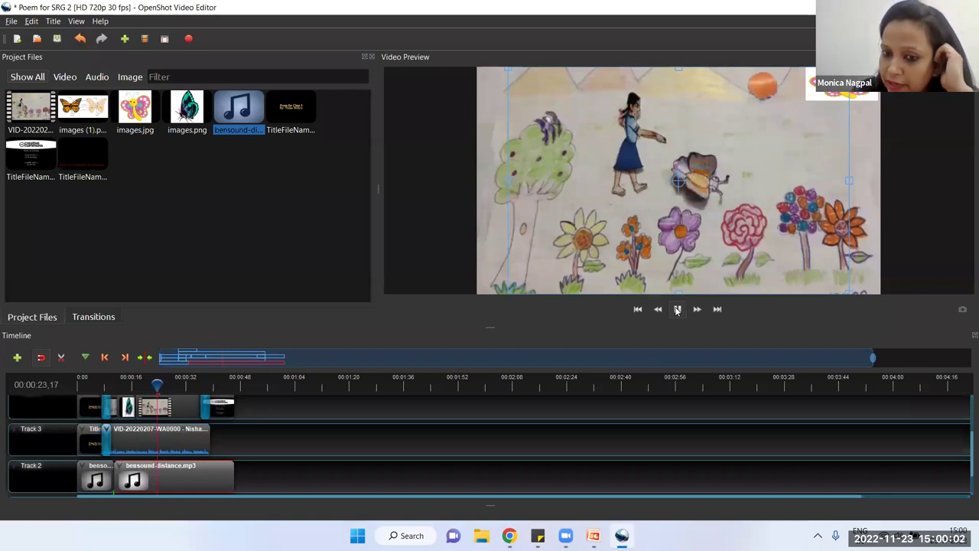
click(677, 310)
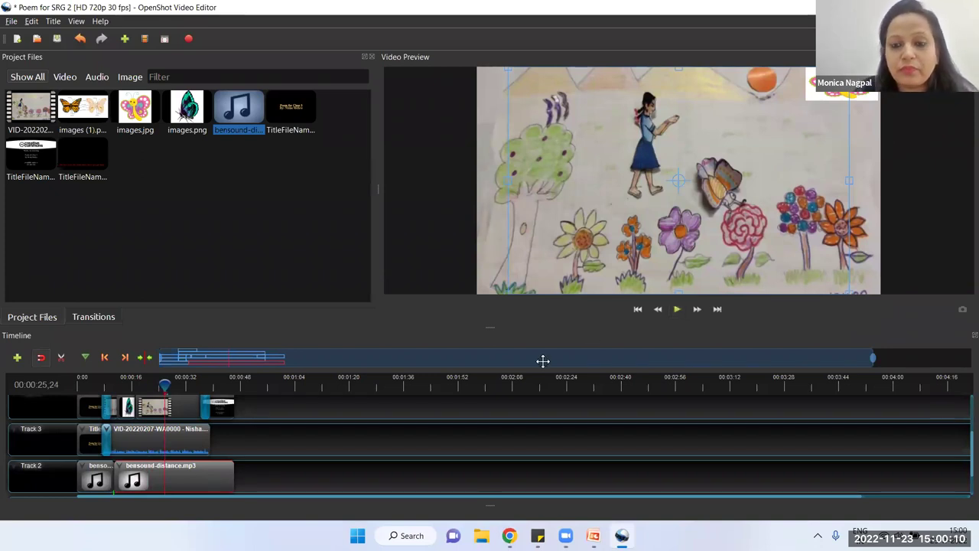
Step: Apply Volume > End of Clip > Fade Out (Slow) to the bensound-distance.mp3 clip
right_click(196, 474)
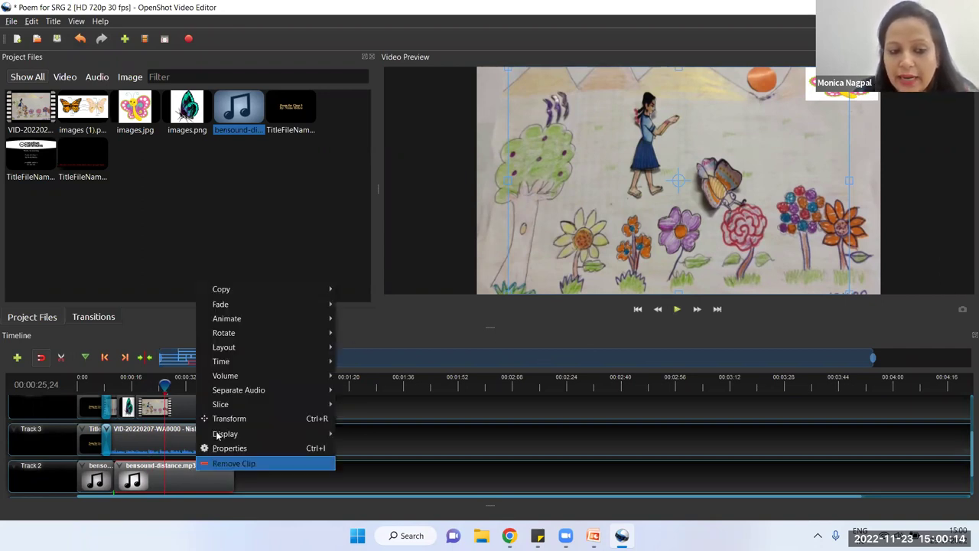
mouse_move(283, 376)
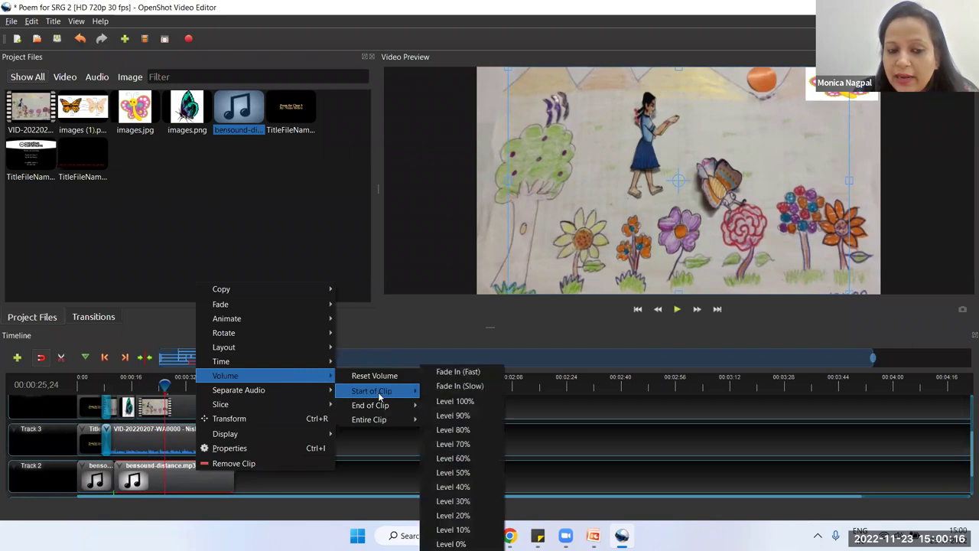
mouse_move(394, 406)
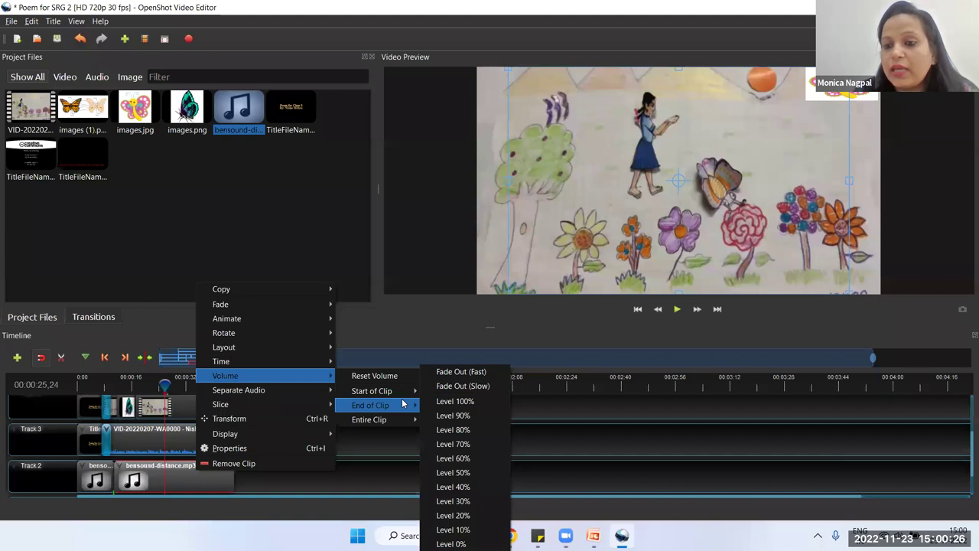
click(468, 388)
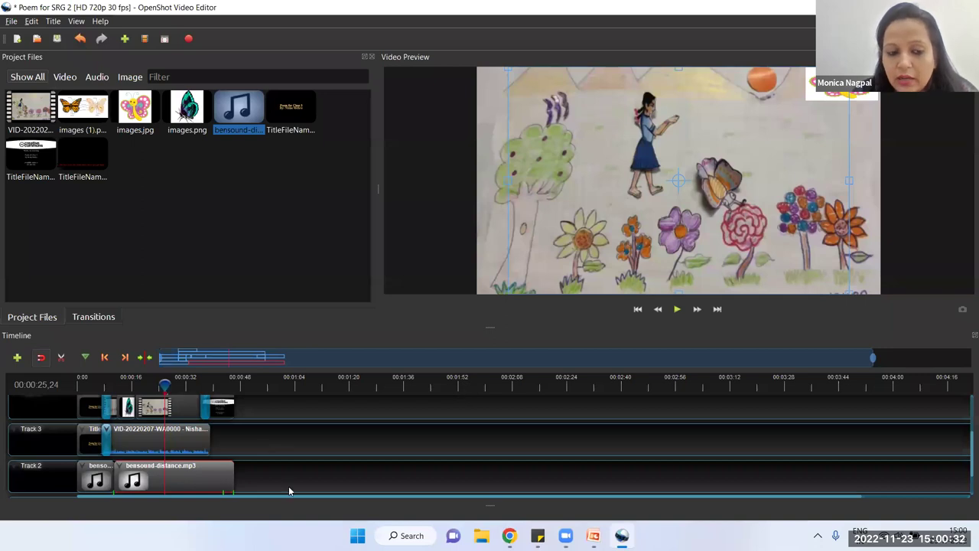
scroll(288, 486, down, 2)
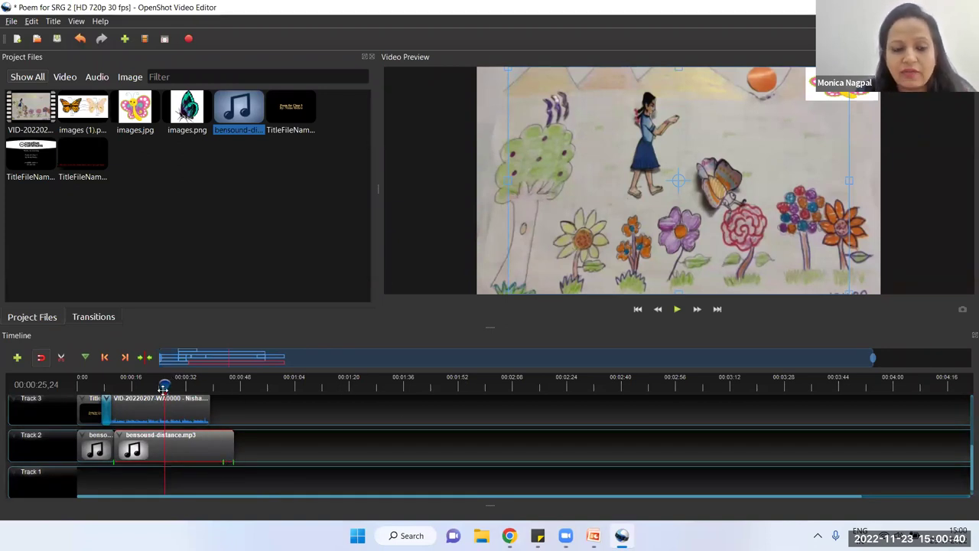
drag(164, 388, 203, 387)
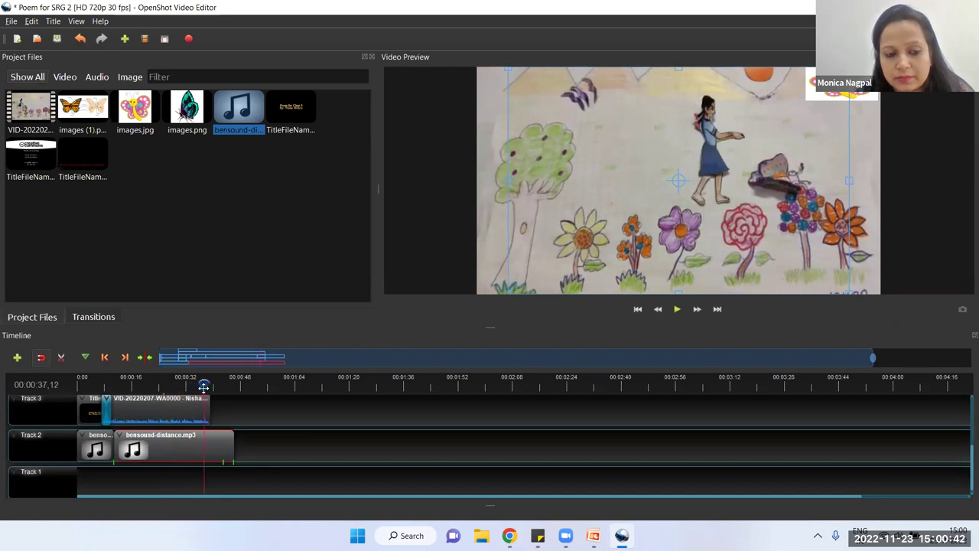
click(677, 309)
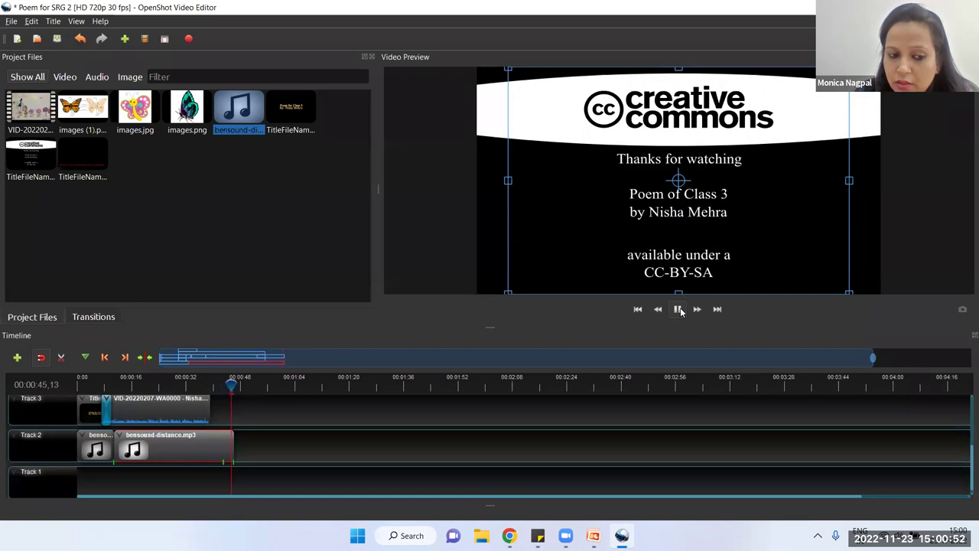
click(678, 309)
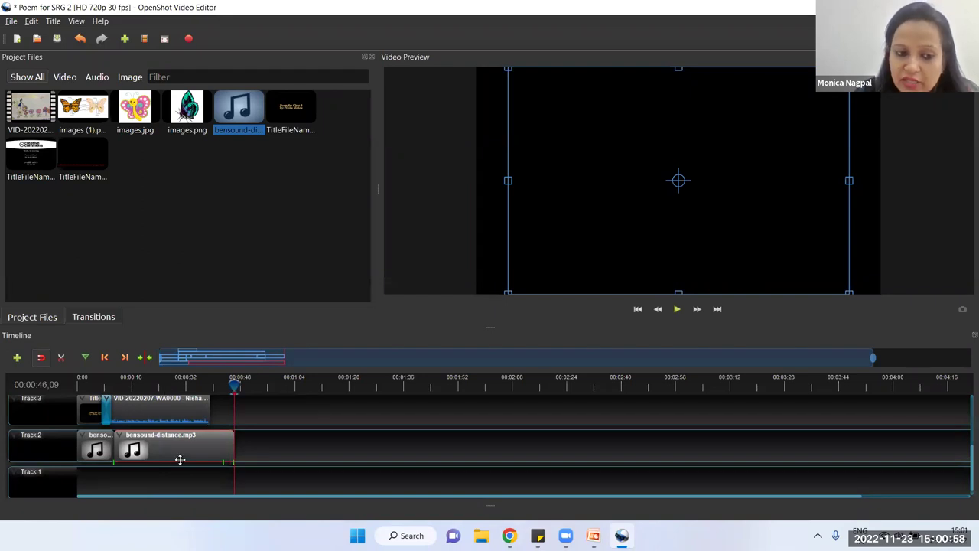
scroll(160, 409, up, 2)
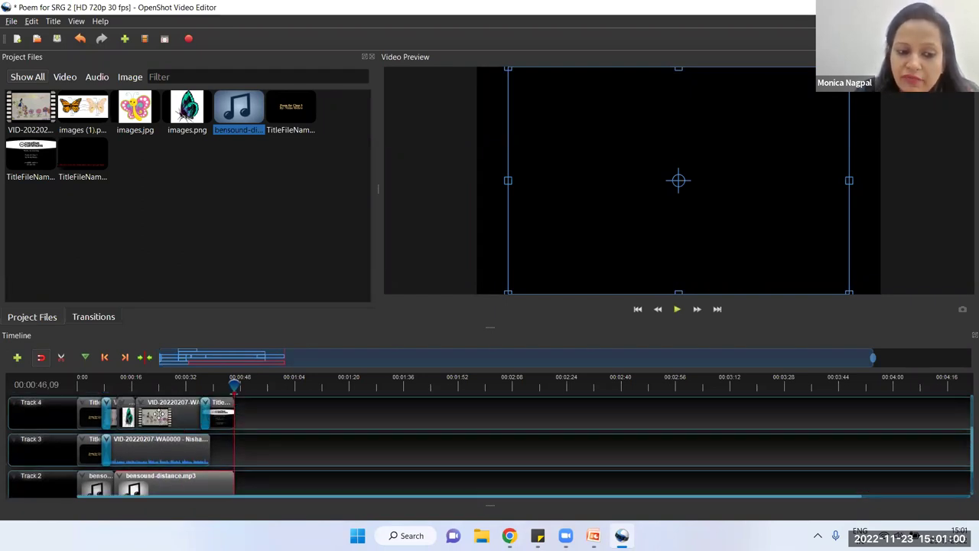
right_click(161, 418)
mouse_move(195, 269)
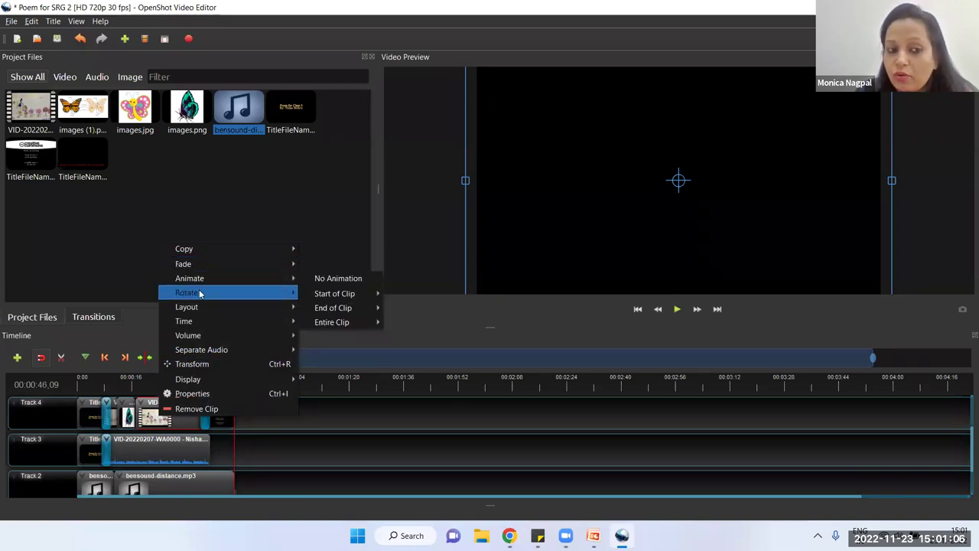
mouse_move(199, 293)
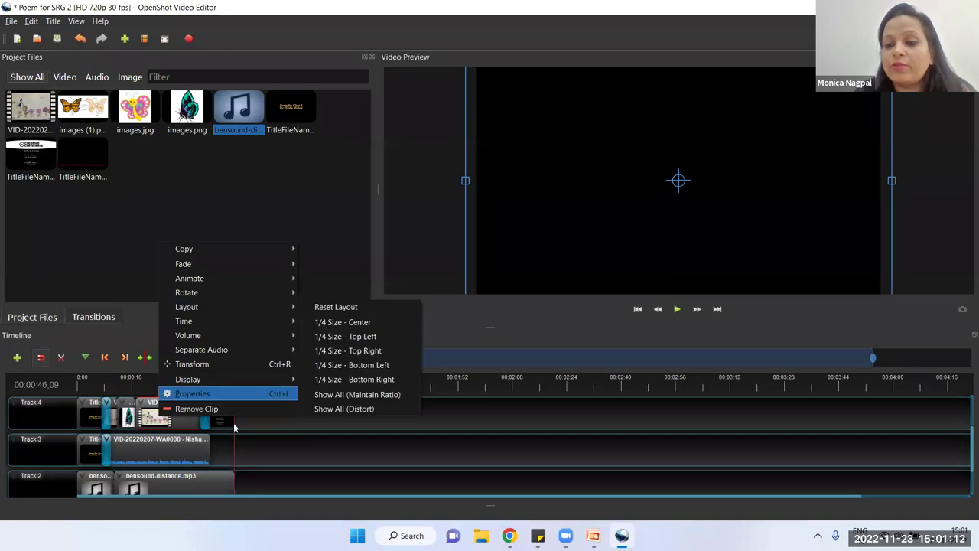
click(298, 444)
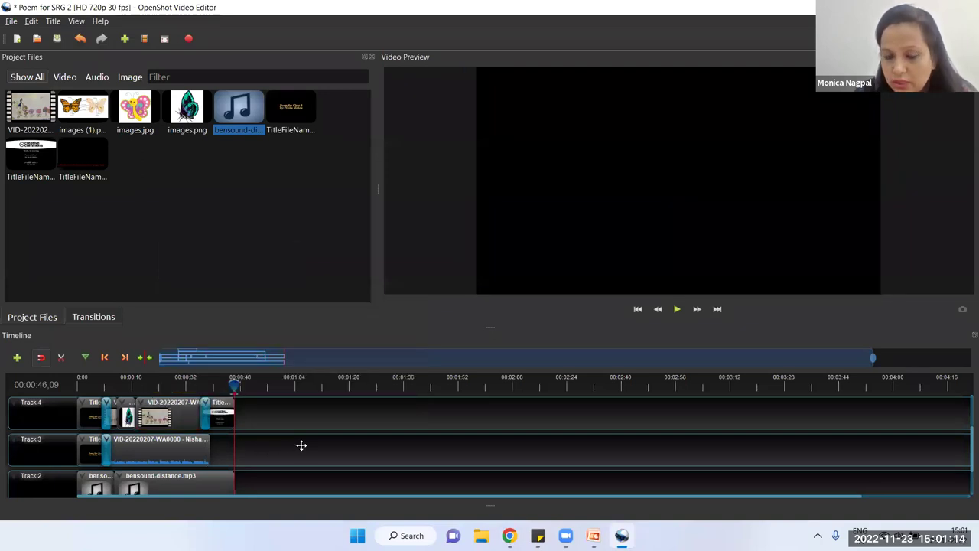
scroll(301, 445, down, 1)
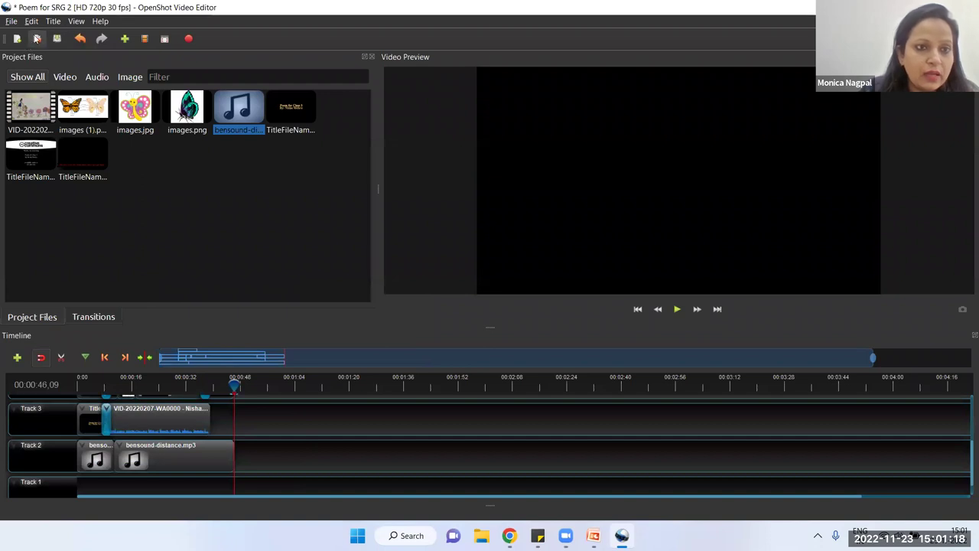
Step: Save the project and start a video export, keeping the All Formats profile
click(57, 39)
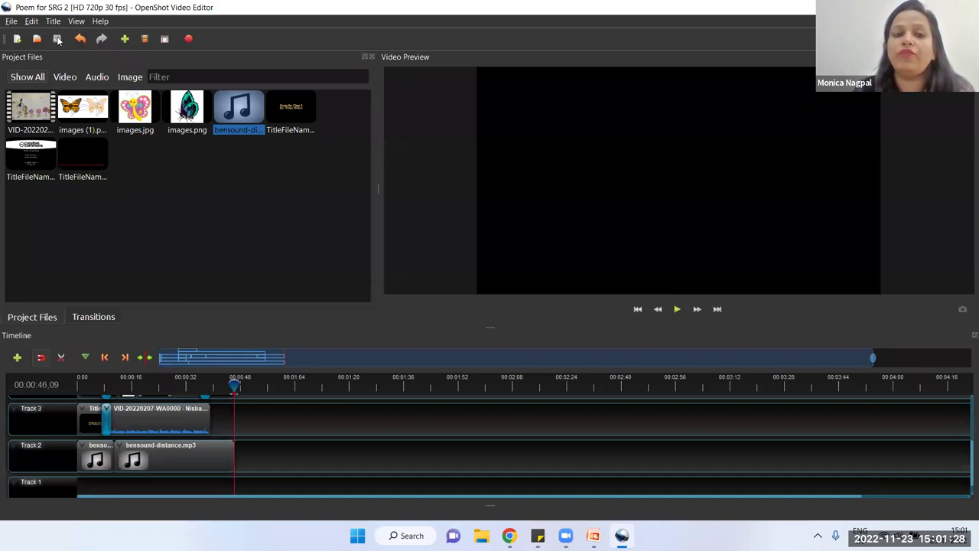
click(10, 22)
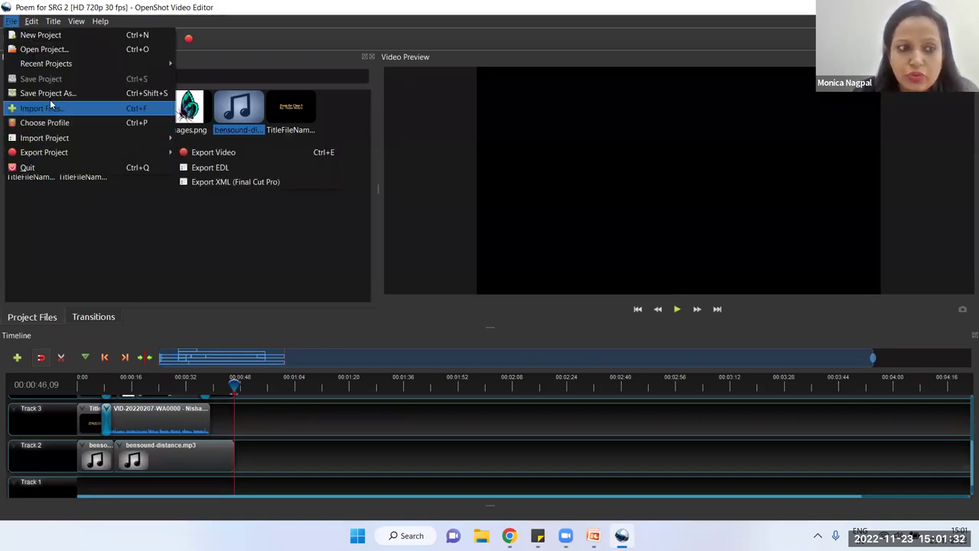
mouse_move(50, 153)
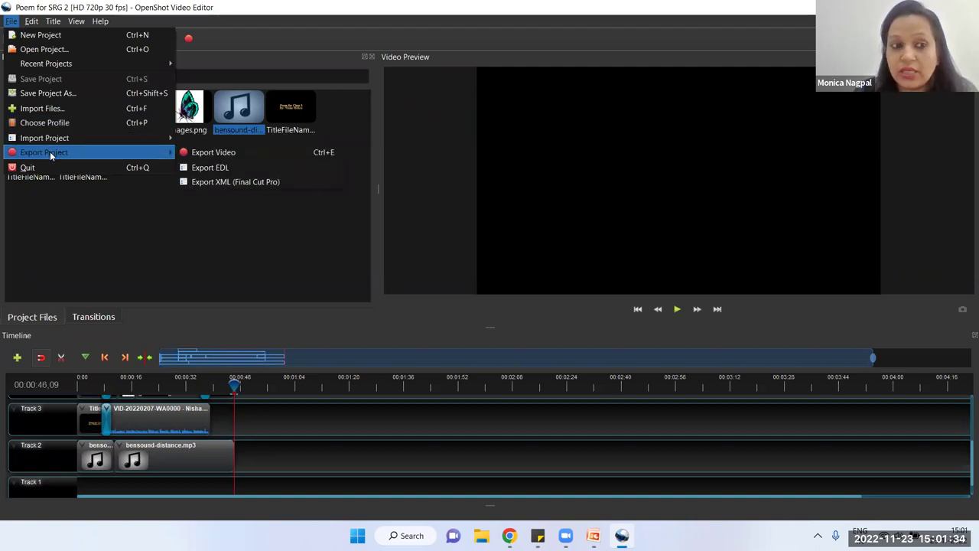
click(205, 152)
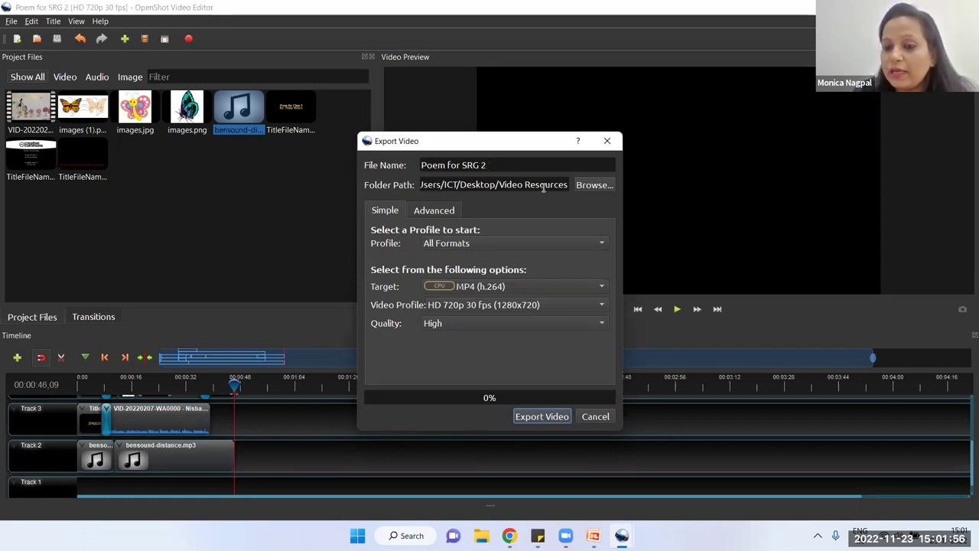
click(503, 243)
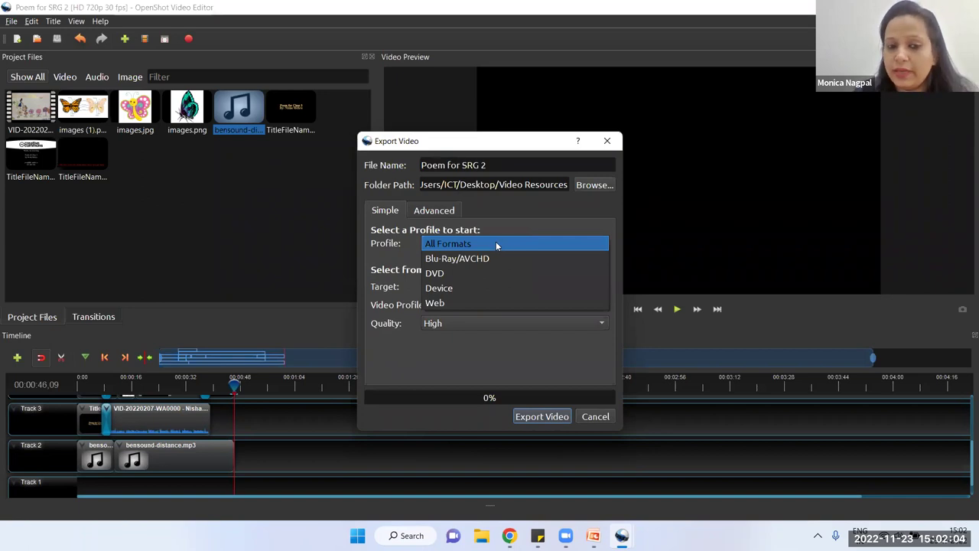
click(493, 243)
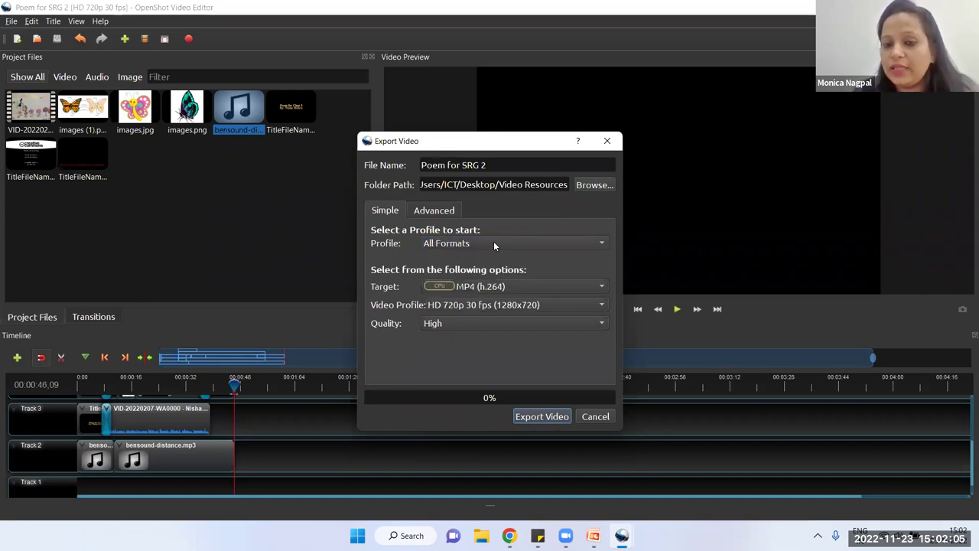
Step: Export 'Poem for SRG 2' as MP4 (h.264) HD 720p at Med quality
click(493, 288)
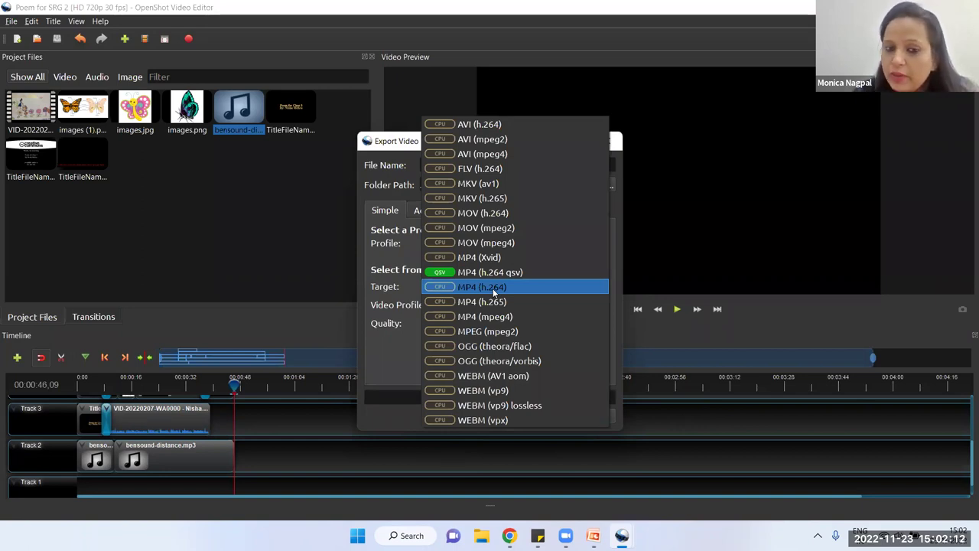
click(335, 251)
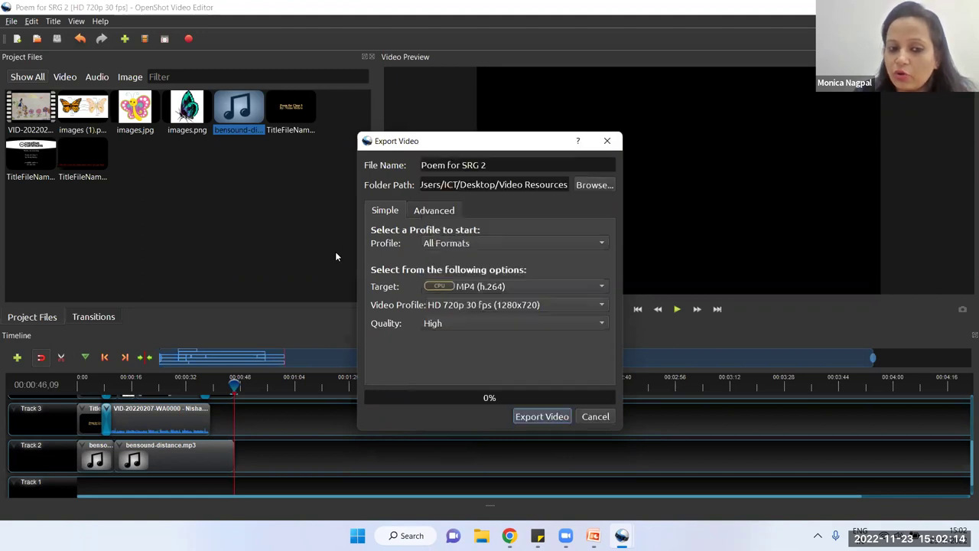
click(478, 322)
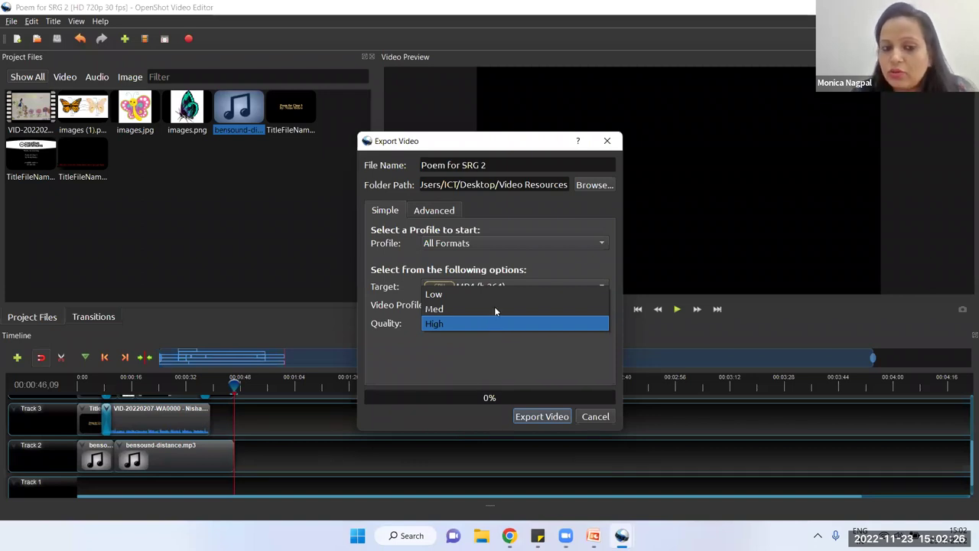
click(496, 308)
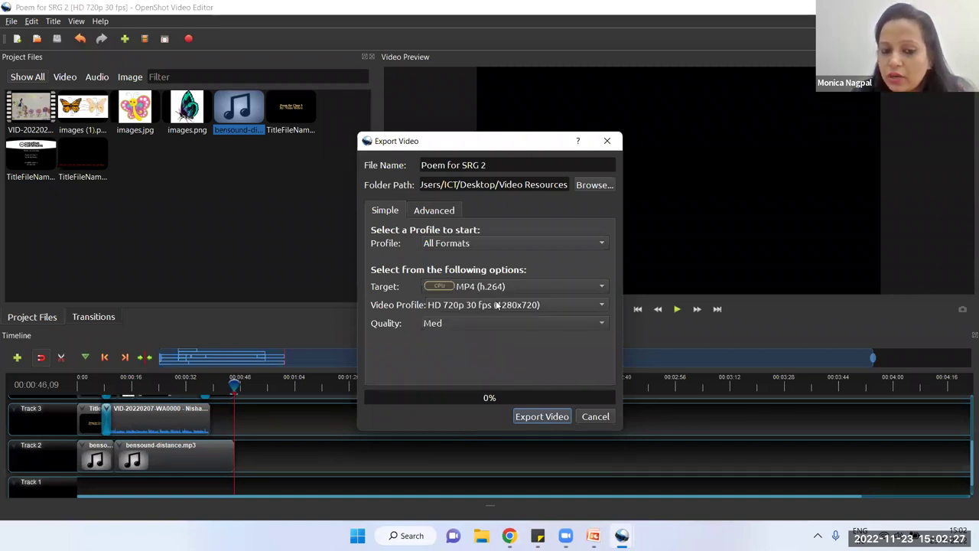
click(542, 416)
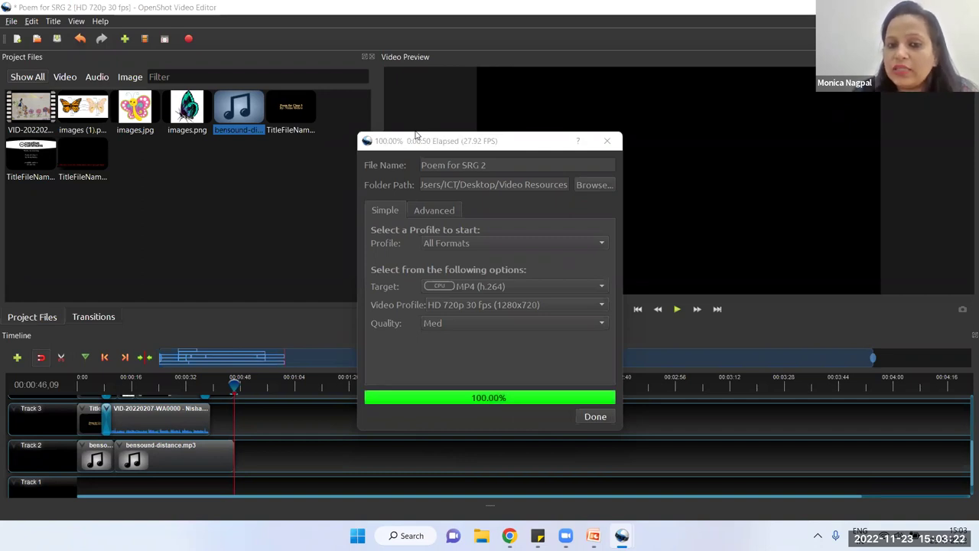
Step: Close the finished export window and open the Video Resources folder in File Explorer
click(591, 416)
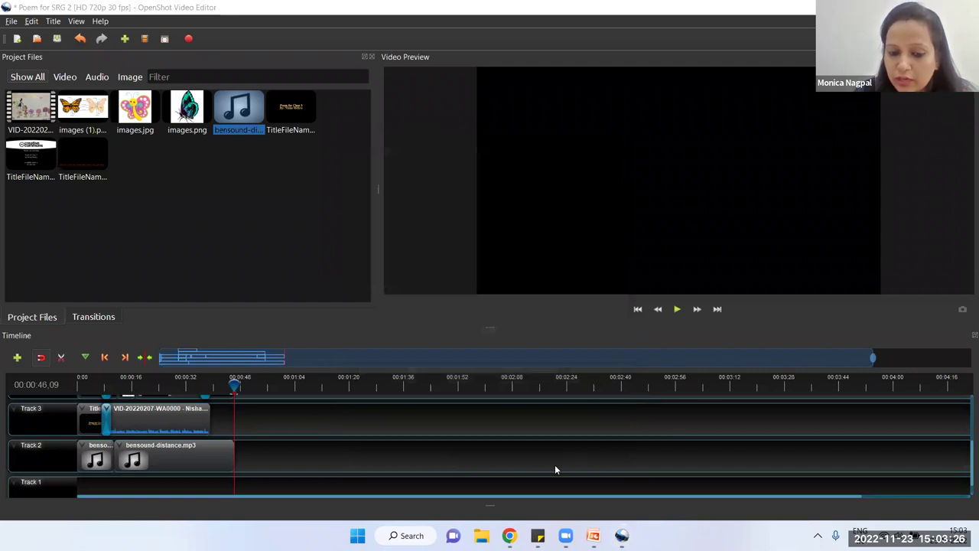
click(481, 536)
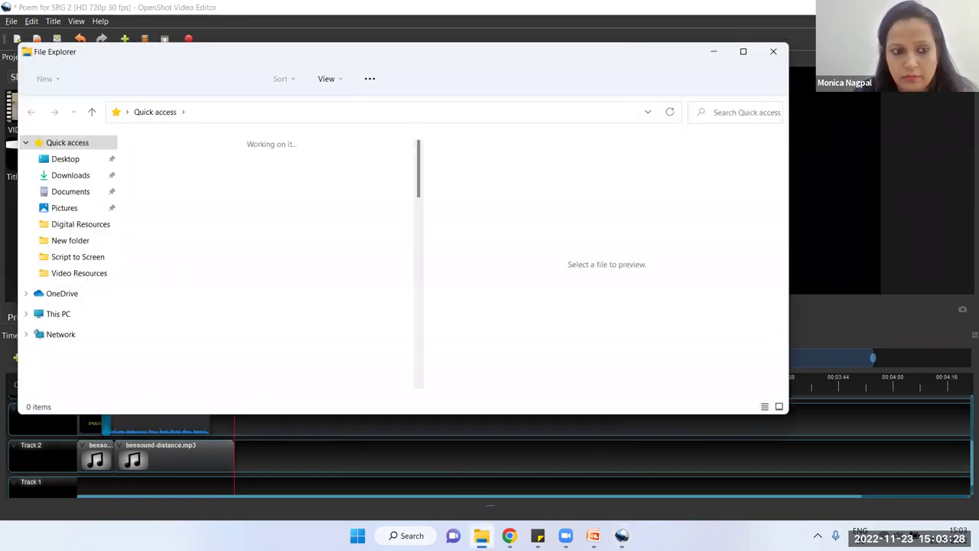
scroll(213, 350, down, 2)
scroll(212, 350, down, 1)
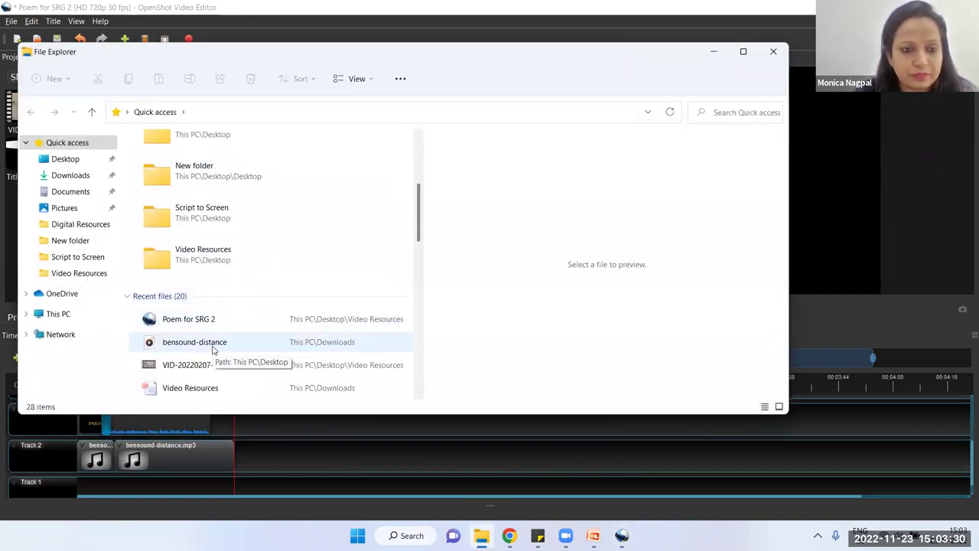
double_click(206, 264)
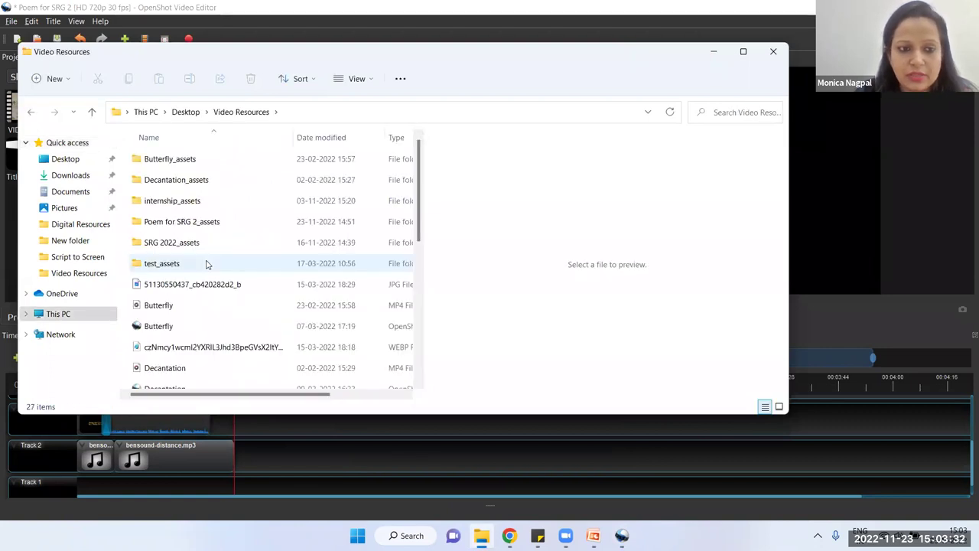
Step: Play the exported Poem for SRG 2 MP4 in Media Player
scroll(208, 276, down, 1)
scroll(207, 276, down, 3)
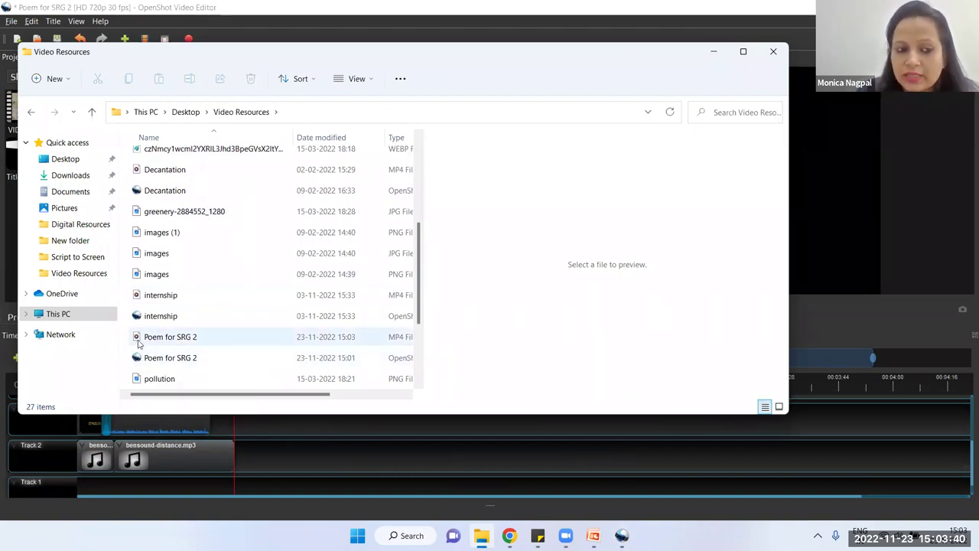
click(174, 339)
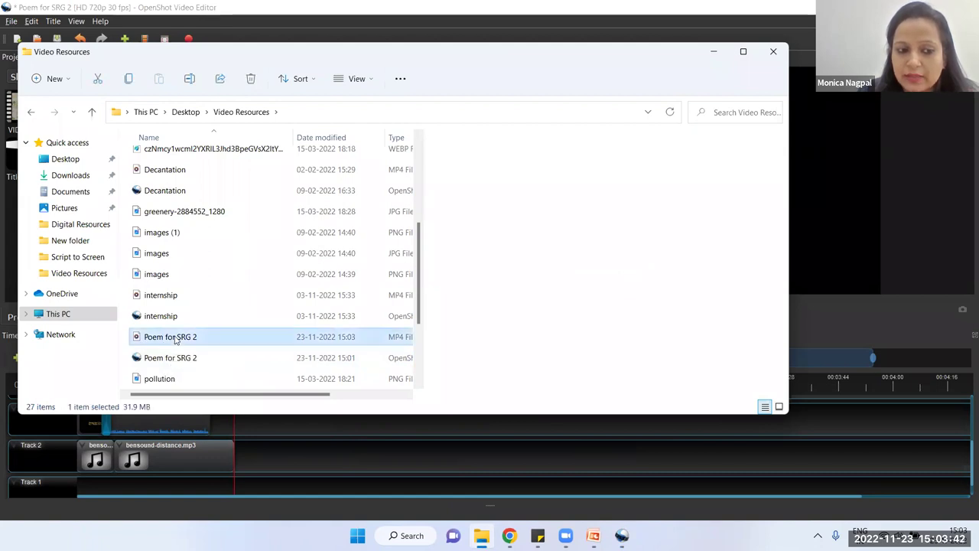
double_click(175, 339)
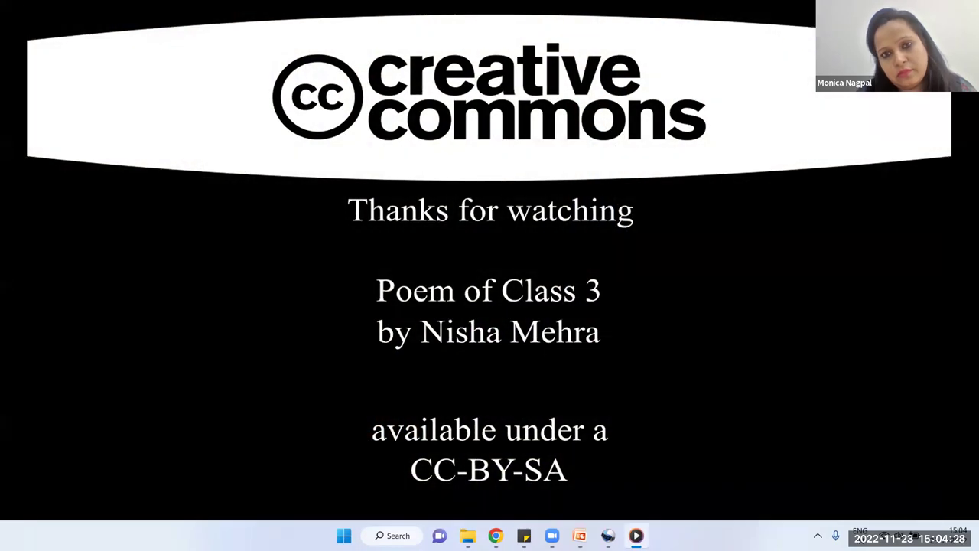
Step: Close Media Player and File Explorer with Alt+F4 once the video has finished
mouse_move(153, 94)
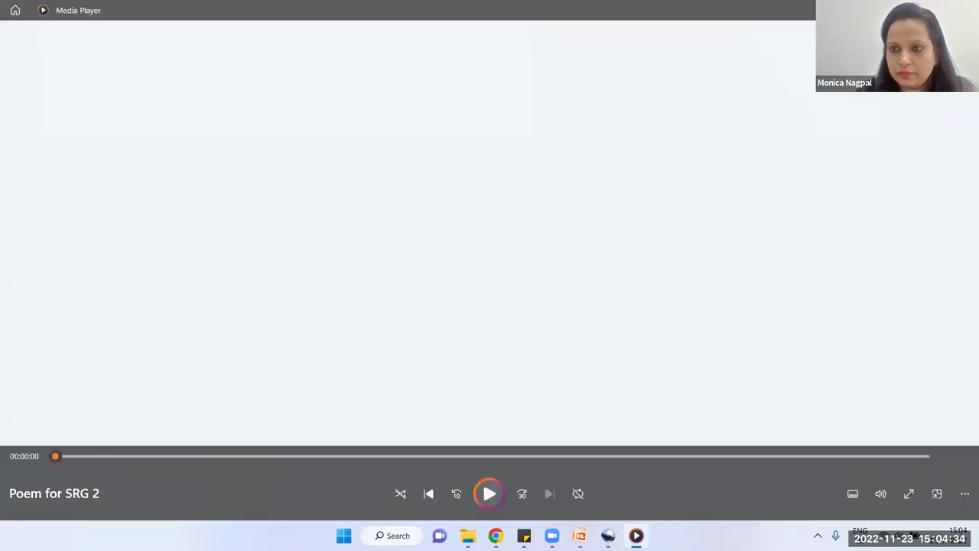
key(alt+F4)
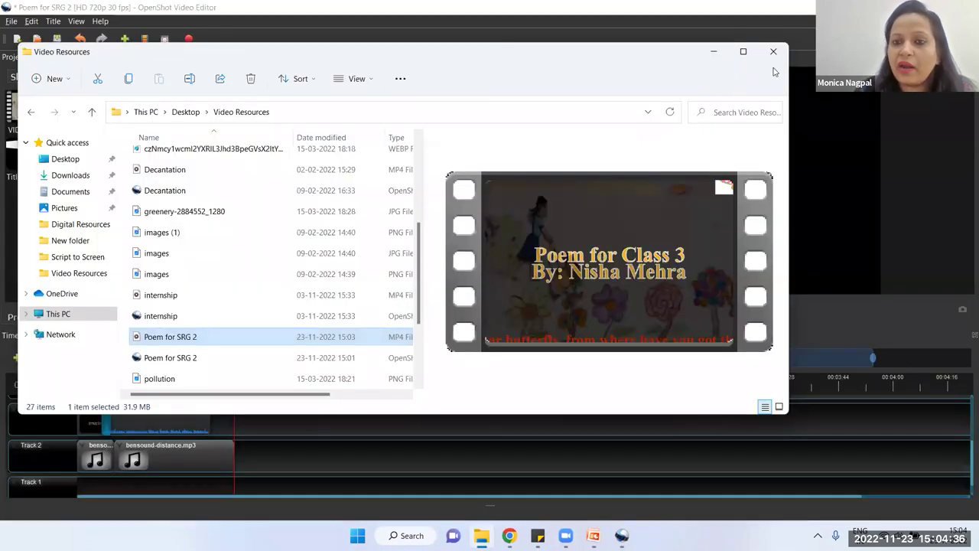
key(alt+F4)
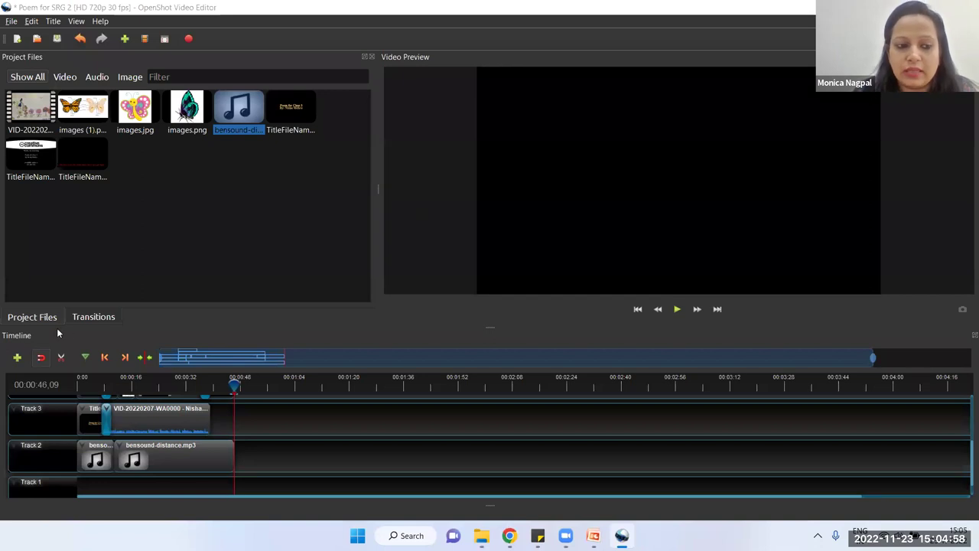
Step: Drop the Barr ripple 13 transition onto Track 4's end title and shorten it
click(90, 320)
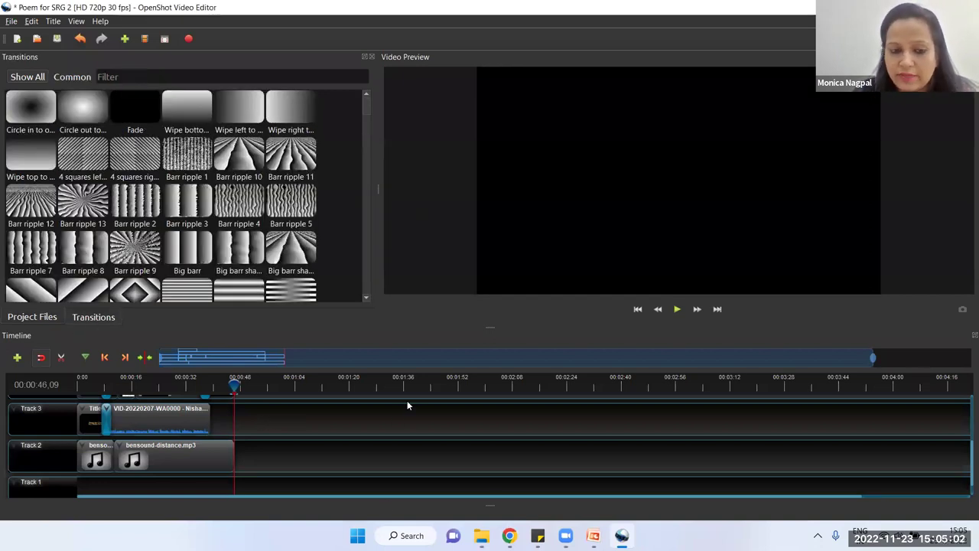
scroll(392, 416, up, 2)
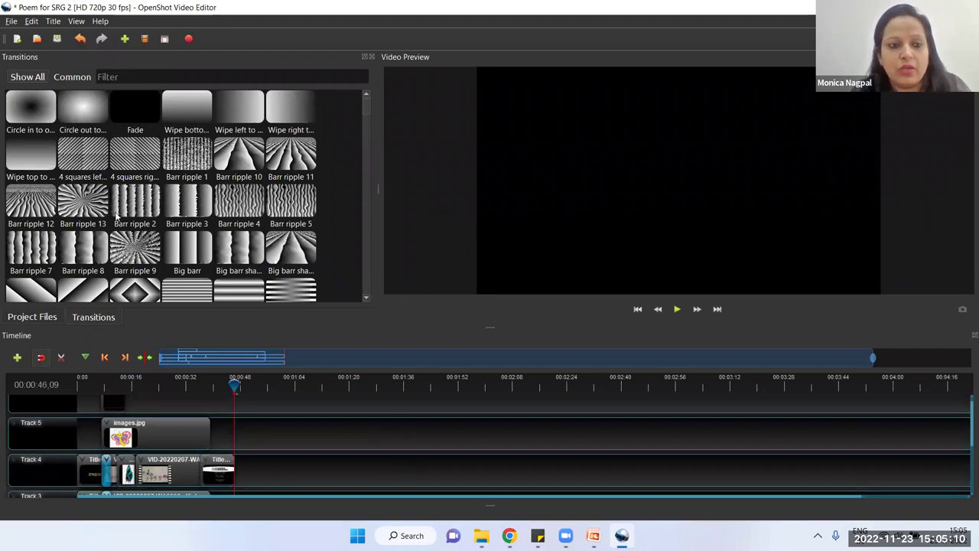
drag(86, 205, 199, 458)
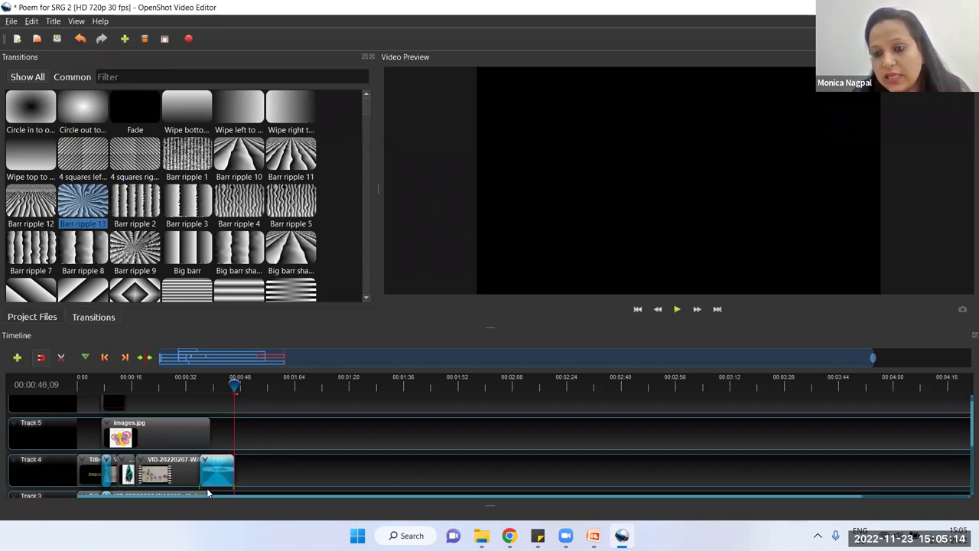
drag(234, 466, 212, 471)
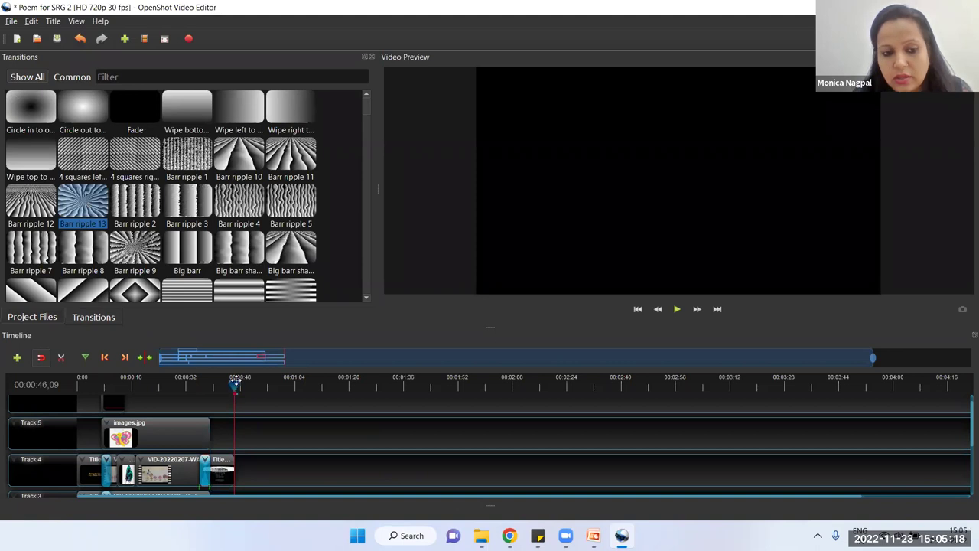
Step: Preview the transition from around 00:33, then stop playback
drag(235, 385, 190, 388)
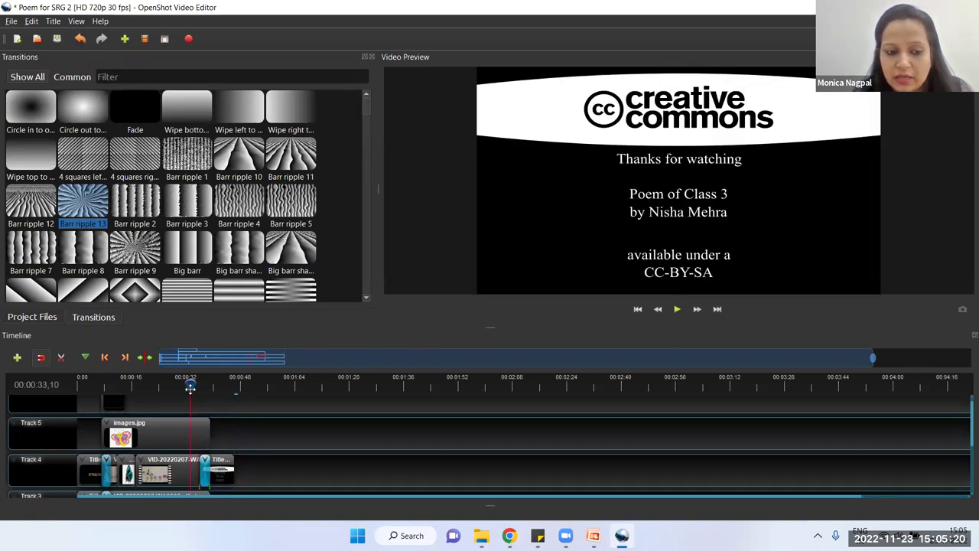
click(676, 310)
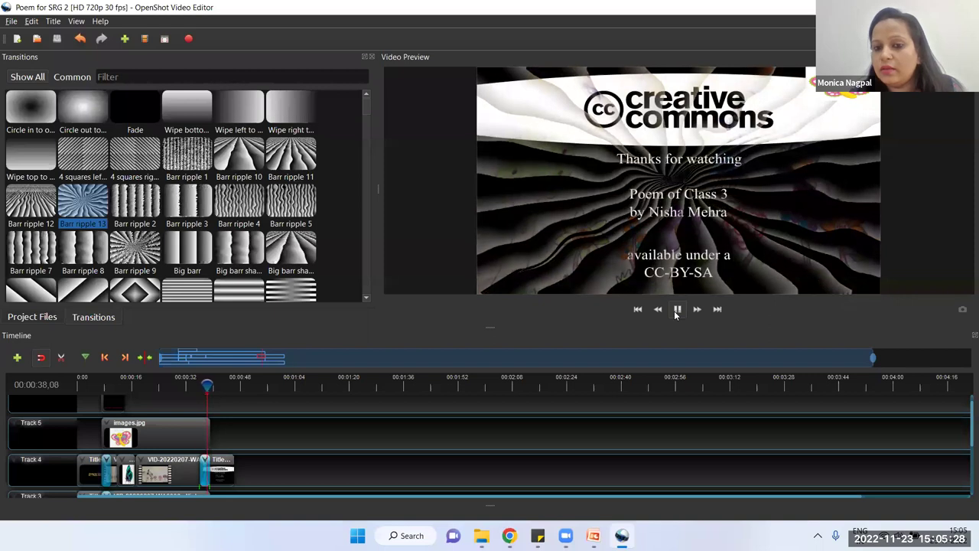
click(677, 312)
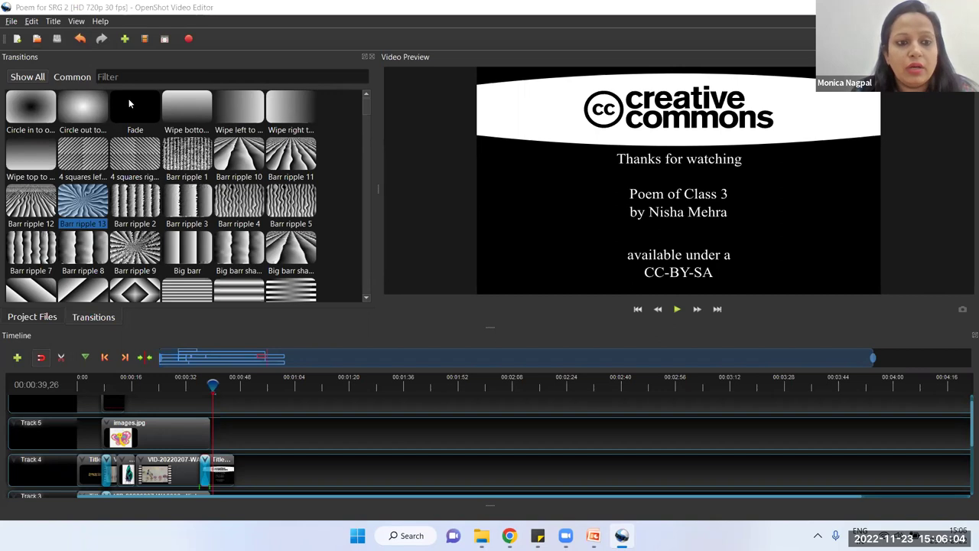
Step: Switch to Simple View, widen the video preview and show the Effects list
click(77, 22)
mouse_move(97, 68)
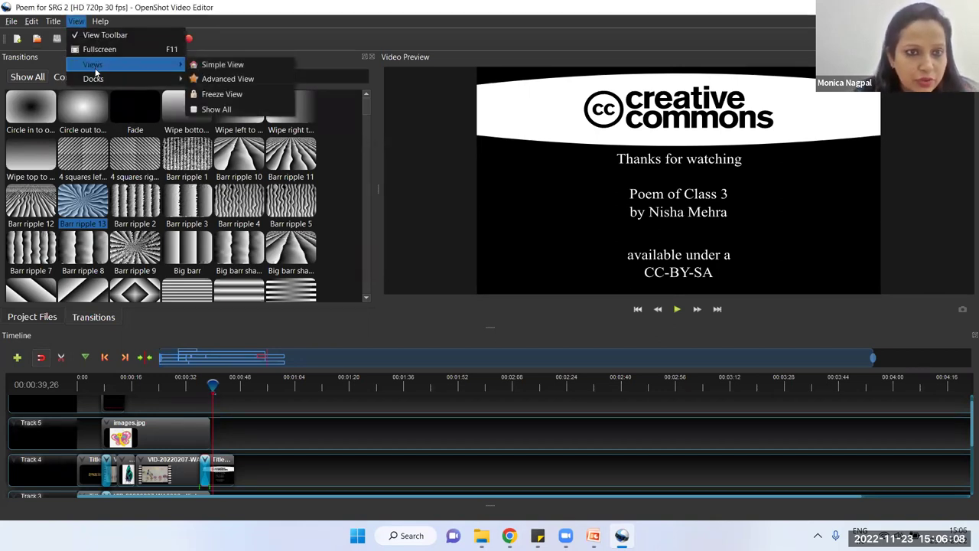
click(221, 66)
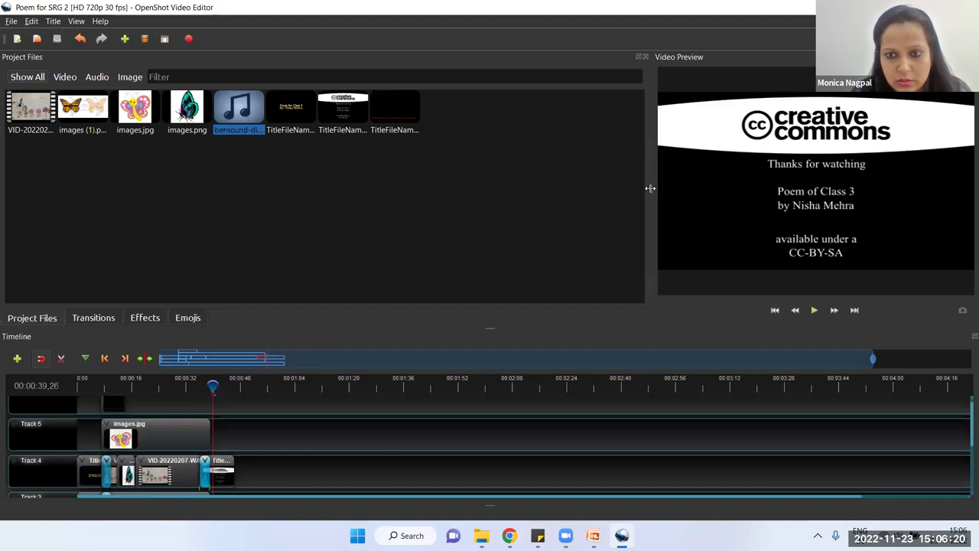
drag(651, 188, 256, 182)
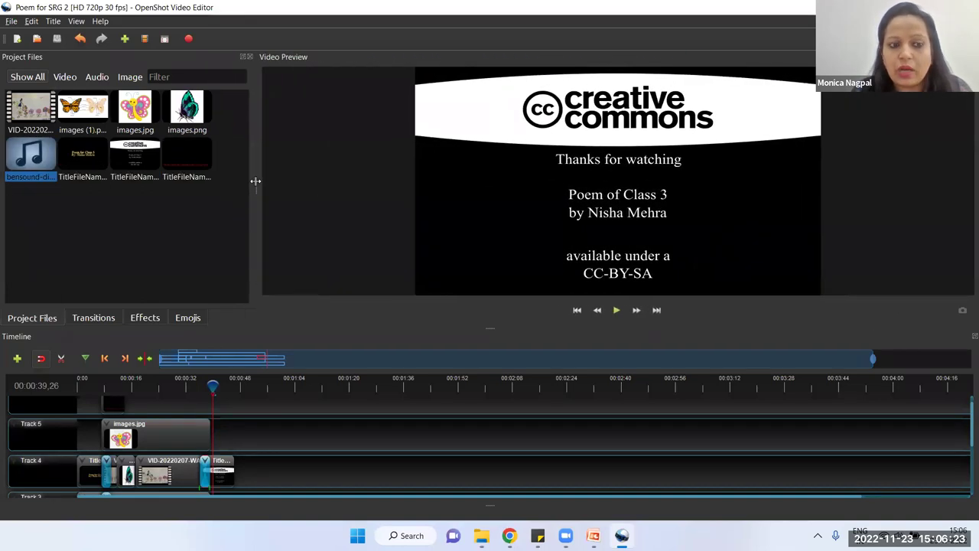
click(146, 317)
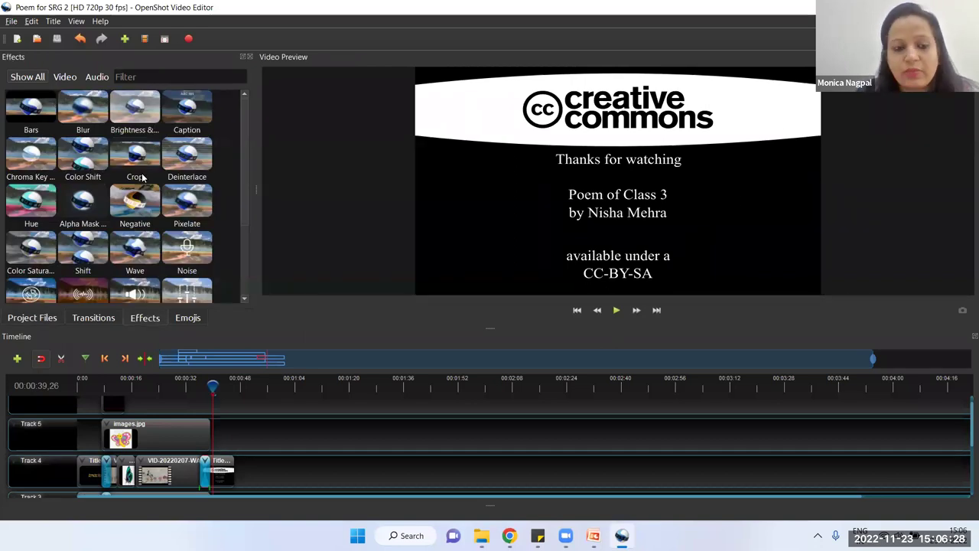
Step: Select the drawing clip on Track 4 and play it from about 00:00:17
click(153, 473)
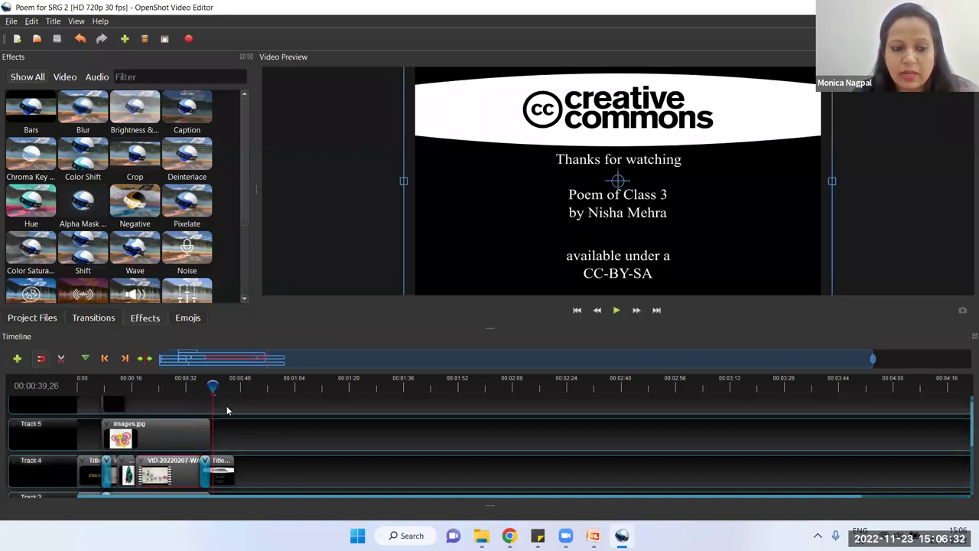
drag(211, 388, 134, 388)
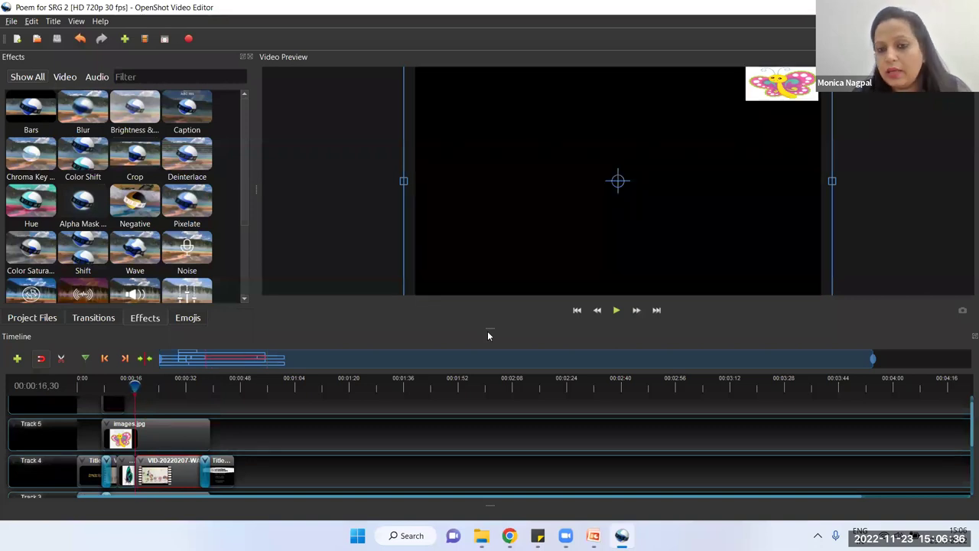
click(616, 310)
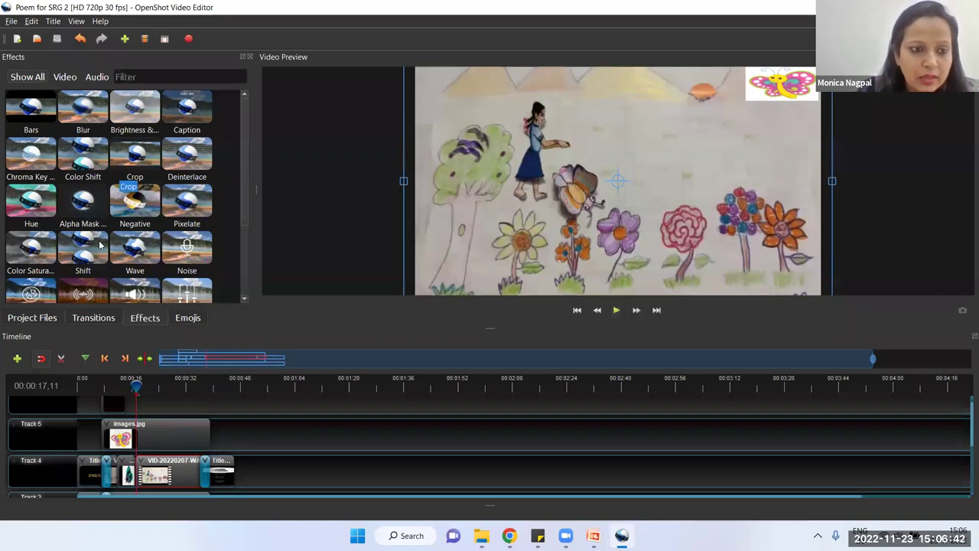
Step: Apply the Blur effect to the drawing clip and play back the blurred result
click(96, 106)
drag(96, 105, 153, 476)
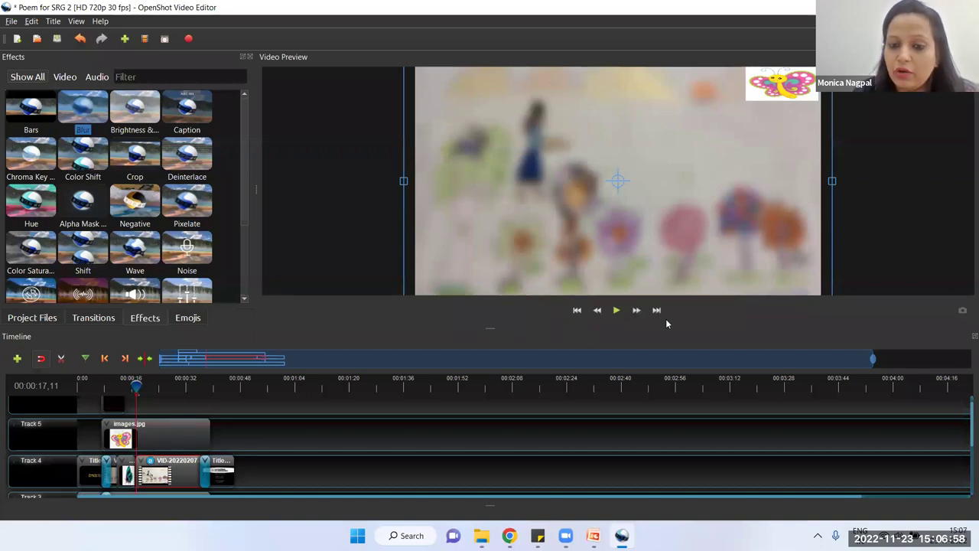
click(616, 310)
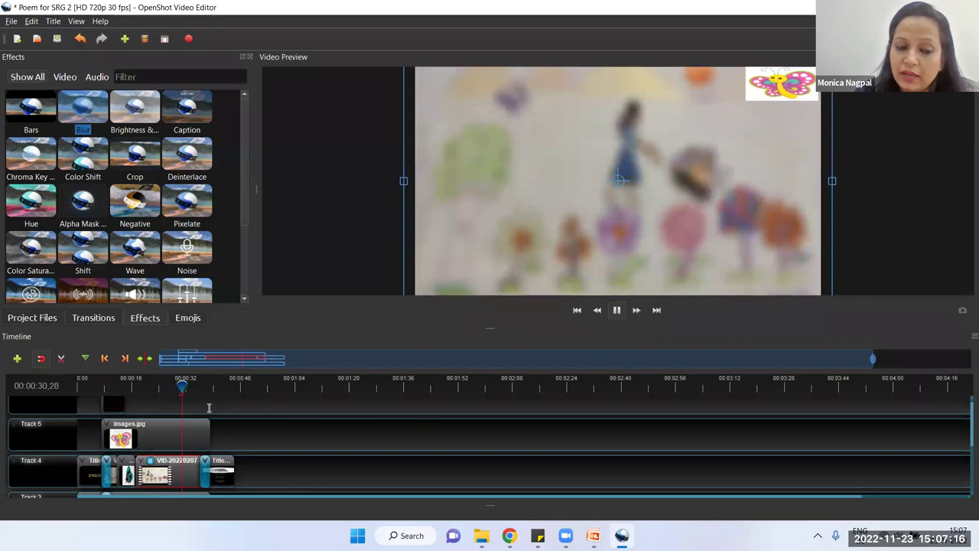
click(618, 311)
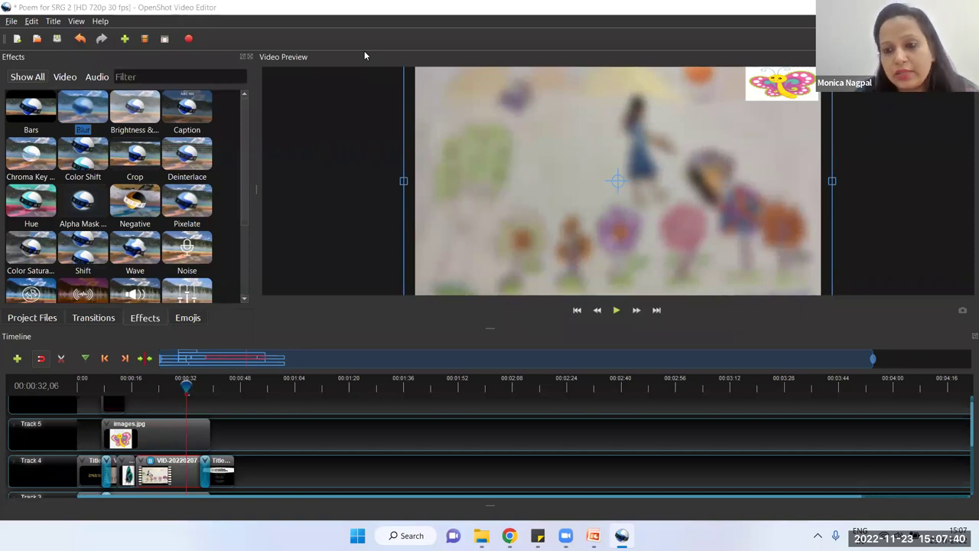
Step: Create a new project without saving the poem project's changes, then enlarge the timeline
click(12, 21)
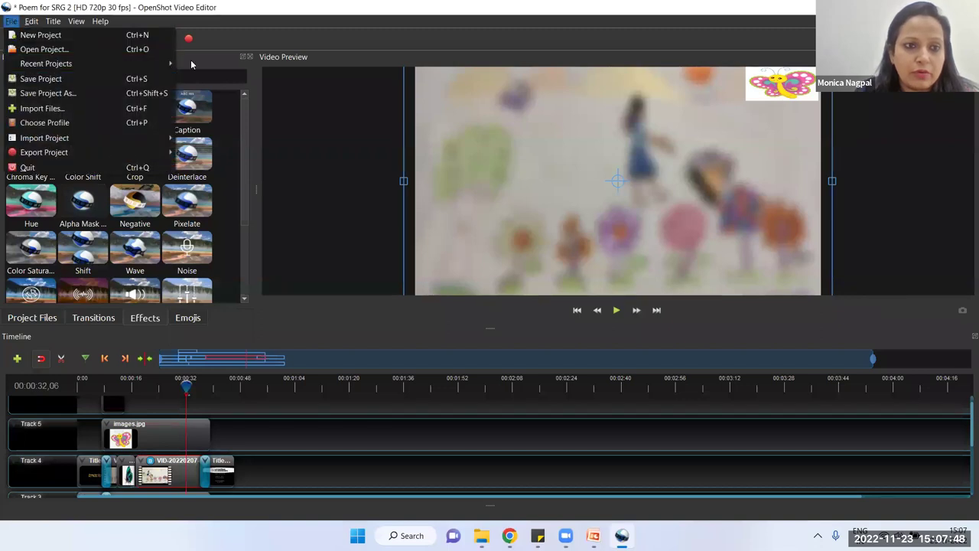
click(378, 123)
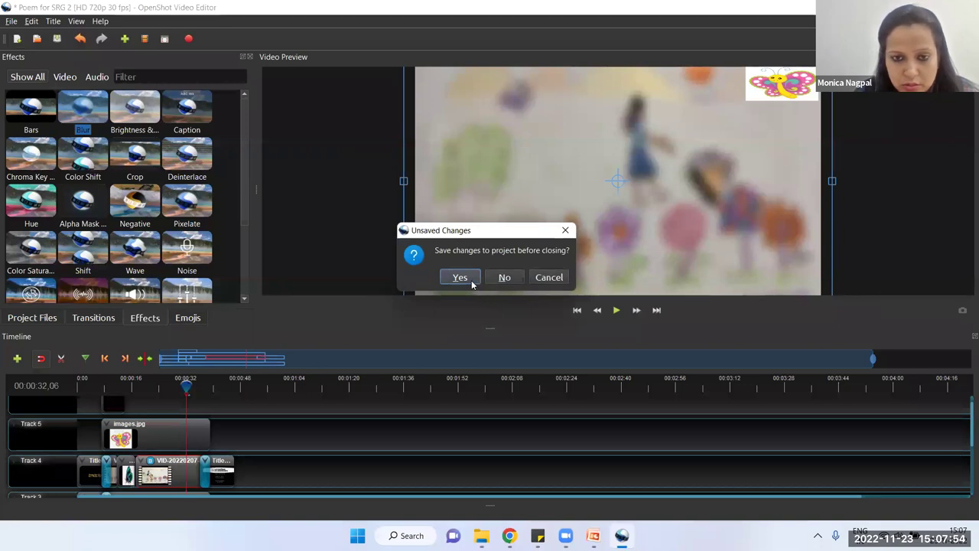
click(518, 279)
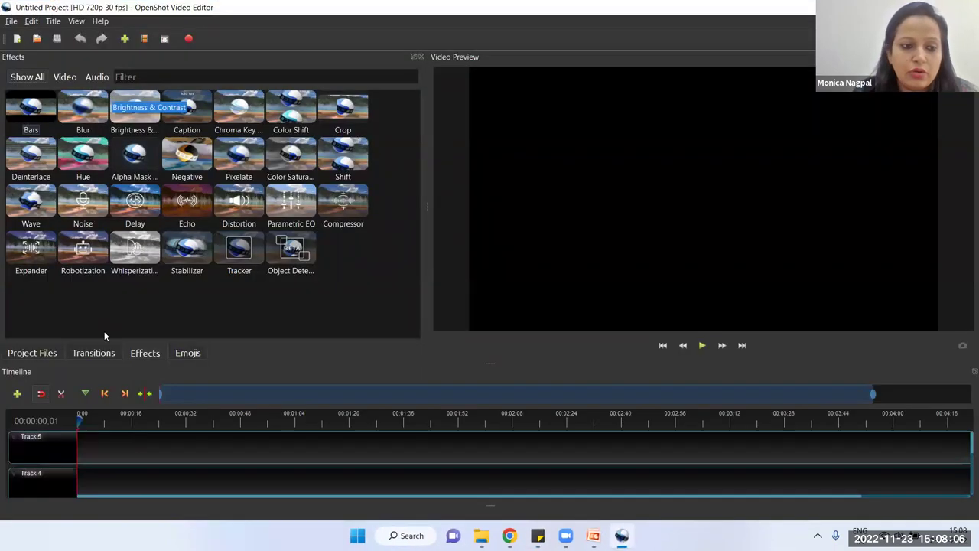
click(44, 353)
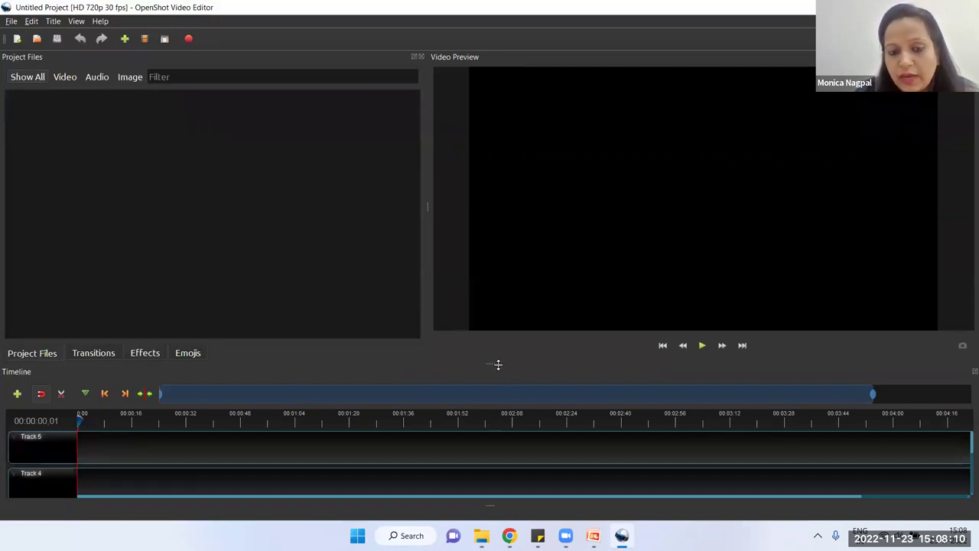
drag(493, 361, 489, 314)
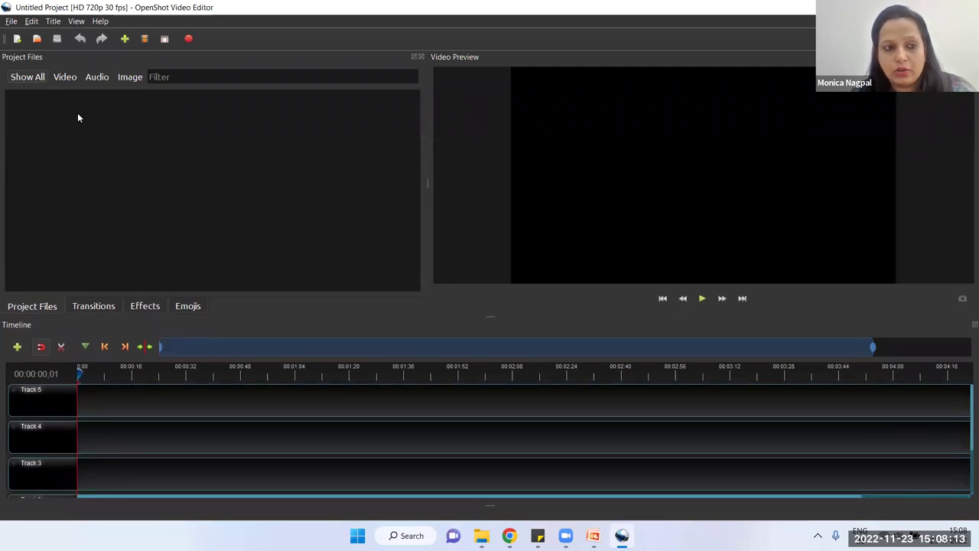
Step: Select mead-1807897_1280 and 0332 from the Downloads folder in the import dialog
click(122, 44)
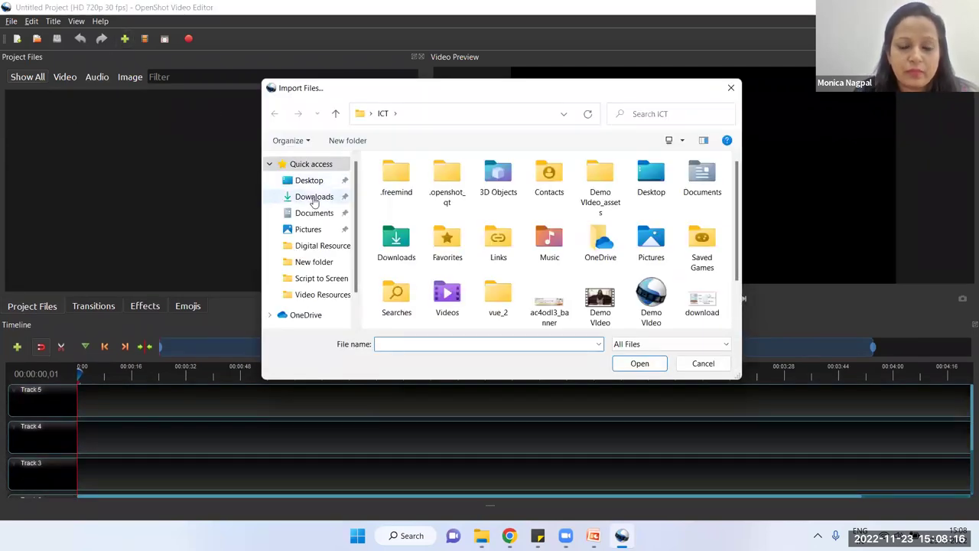
click(313, 199)
scroll(498, 233, down, 2)
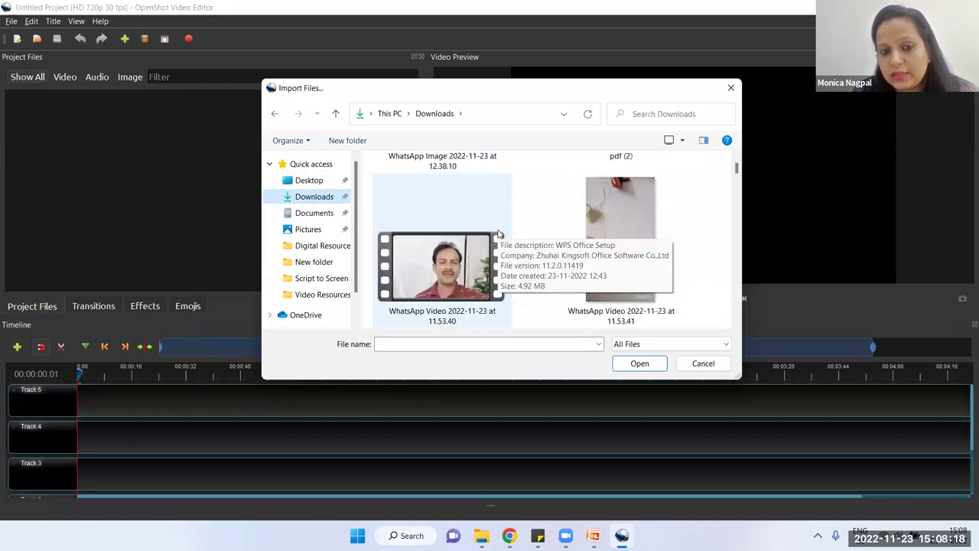
scroll(498, 234, down, 3)
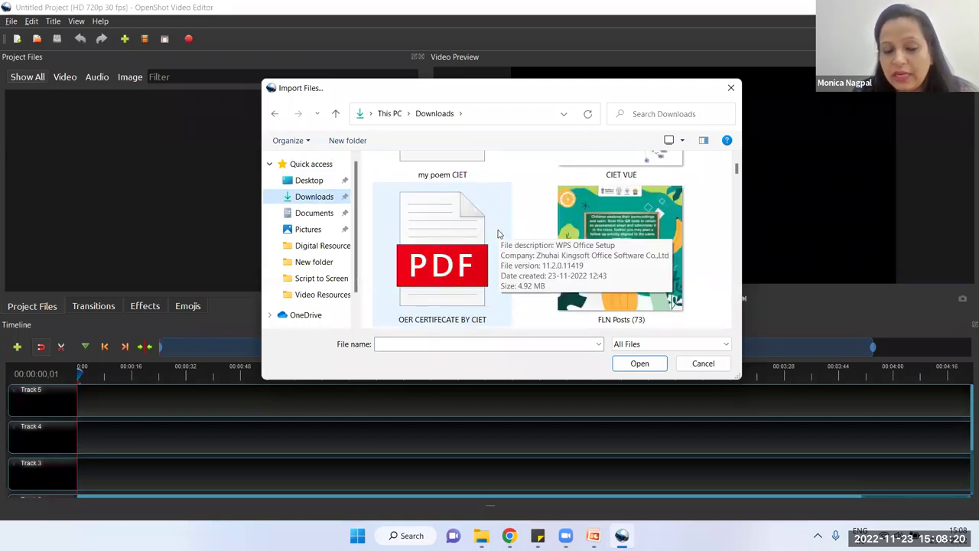
scroll(498, 233, down, 4)
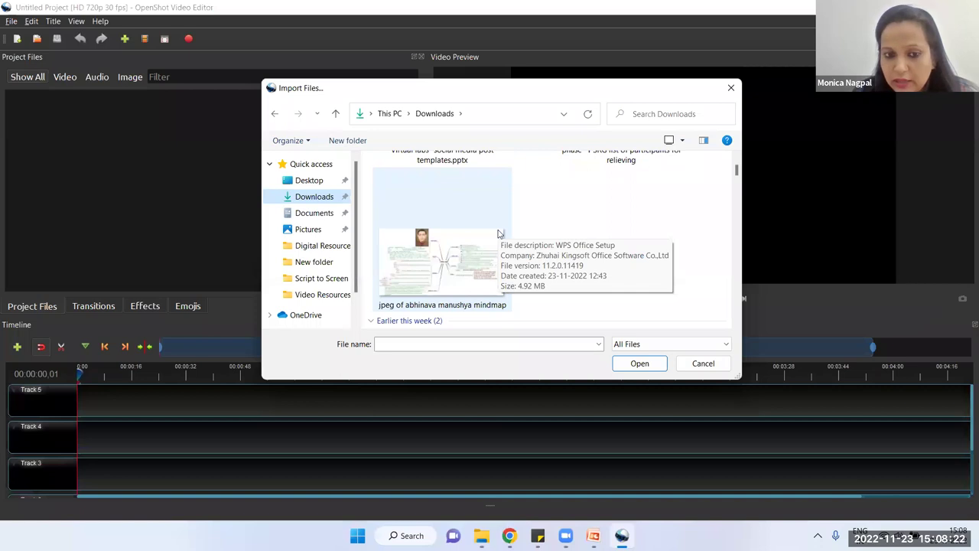
scroll(498, 234, down, 6)
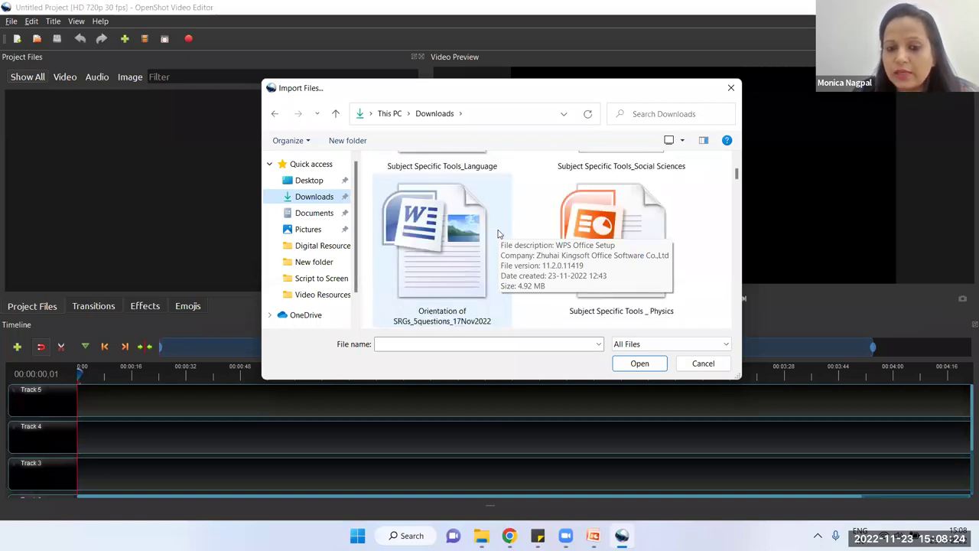
scroll(498, 233, down, 2)
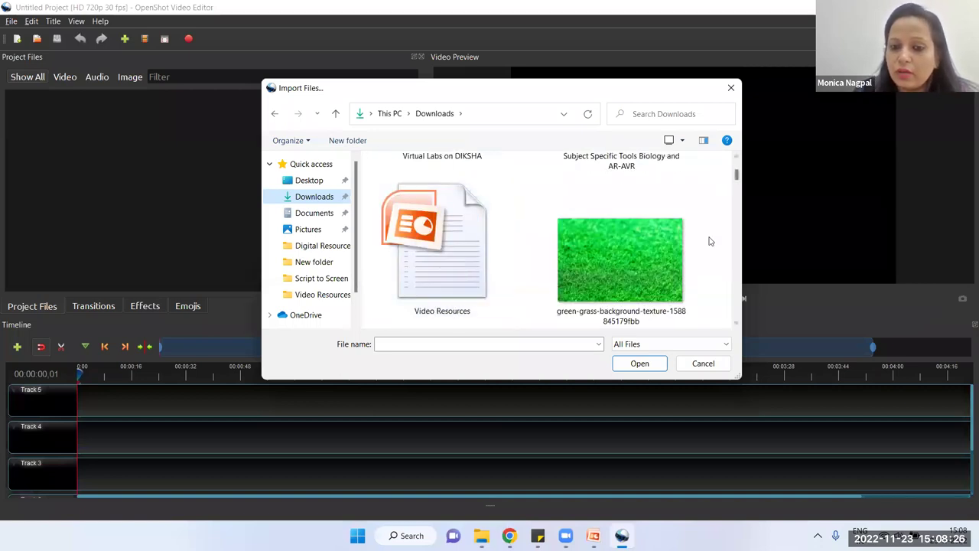
scroll(634, 261, down, 3)
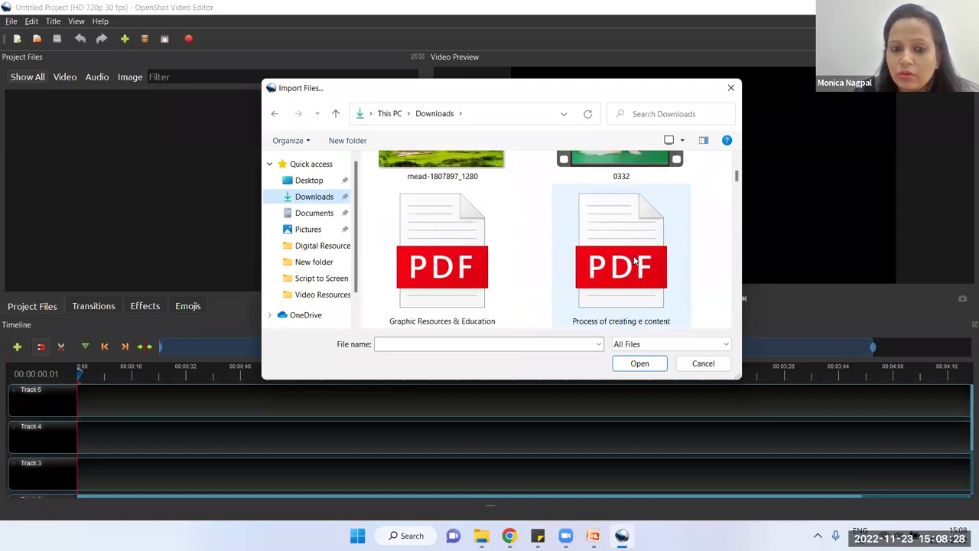
scroll(585, 258, up, 1)
click(467, 259)
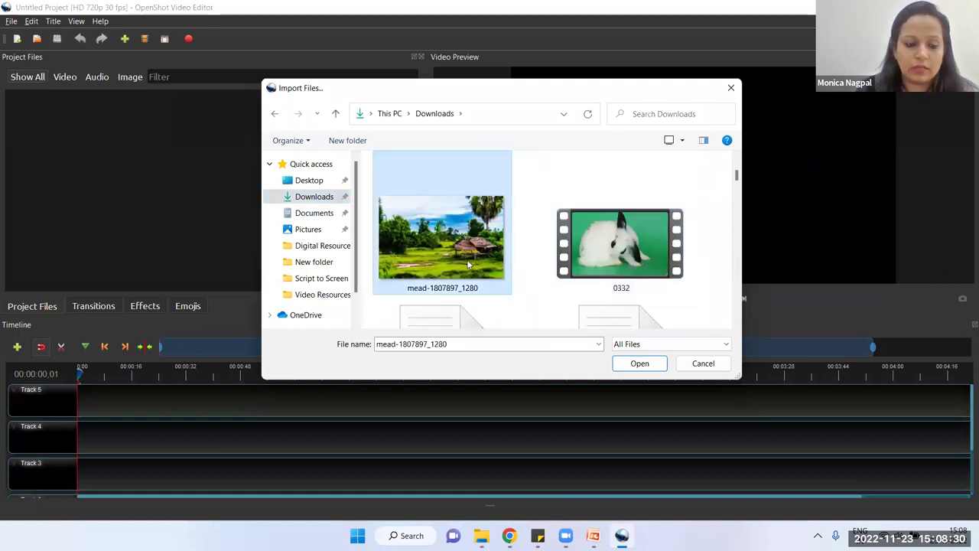
key(shift+Right)
Step: Import both files, put 0332.mp4 on Track 4 and the mead image on Track 3, and preview
click(640, 363)
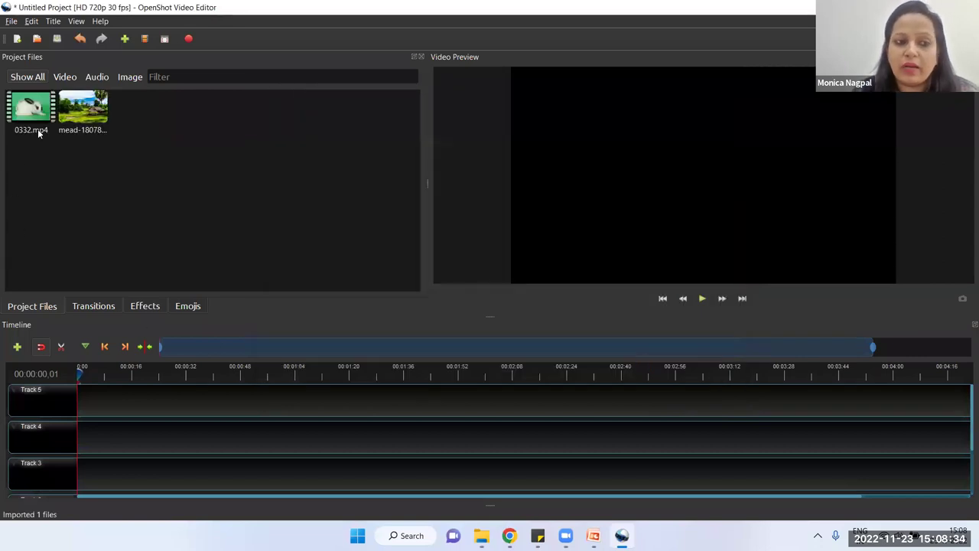
drag(33, 116, 70, 419)
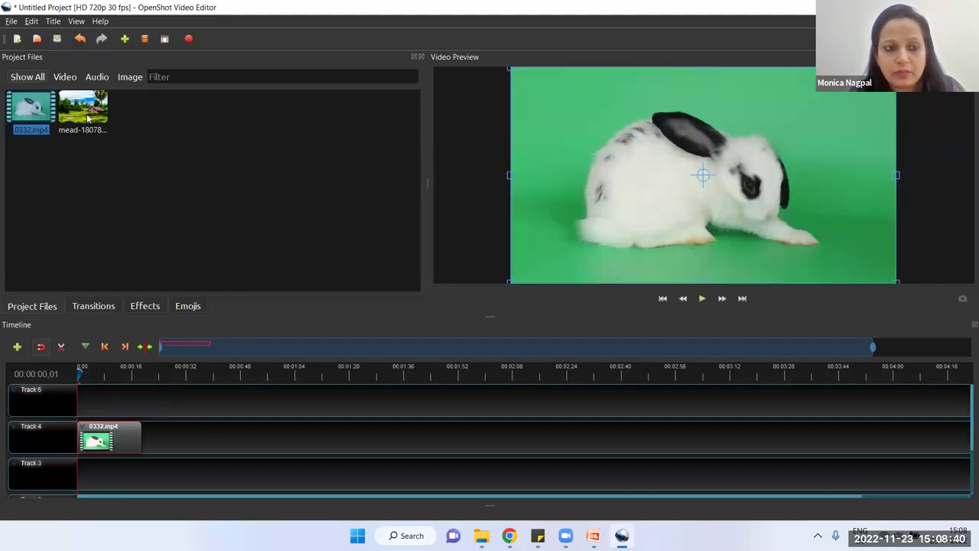
drag(88, 118, 78, 476)
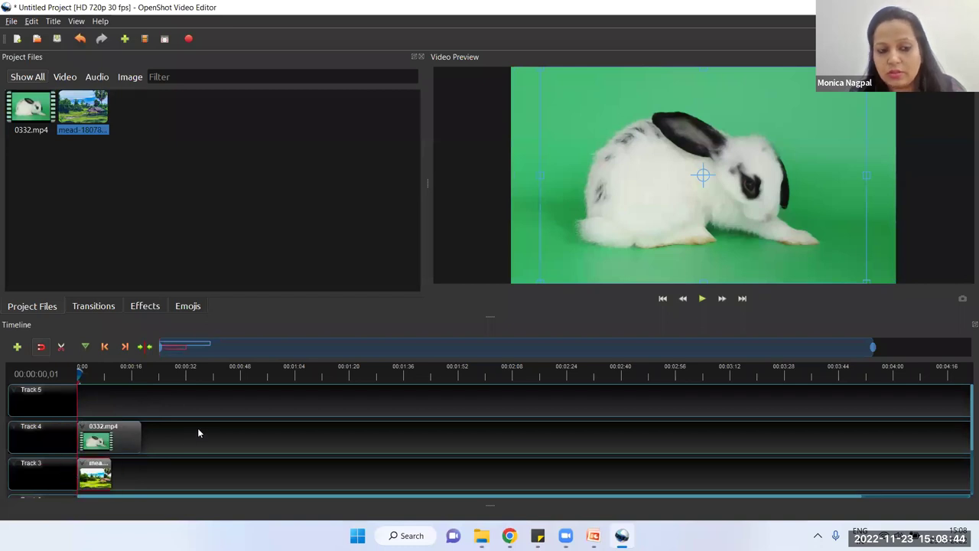
click(703, 299)
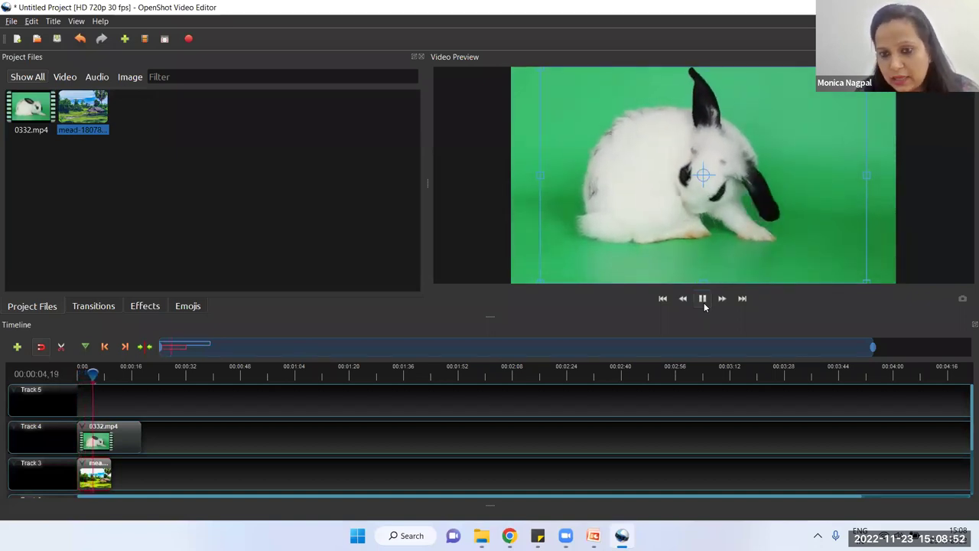
click(702, 299)
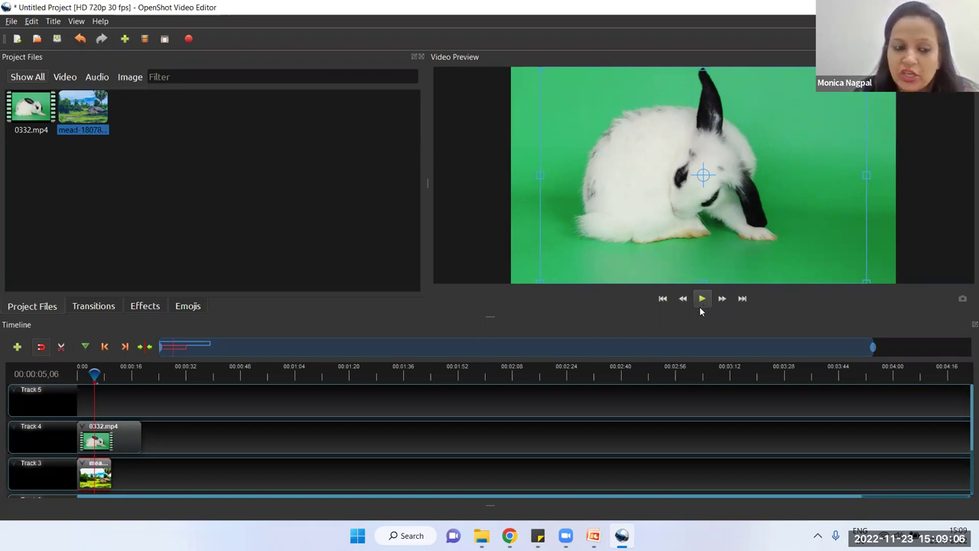
Step: Start the mead image at 0:00 and stretch it to match 0332.mp4's length
drag(104, 468, 207, 468)
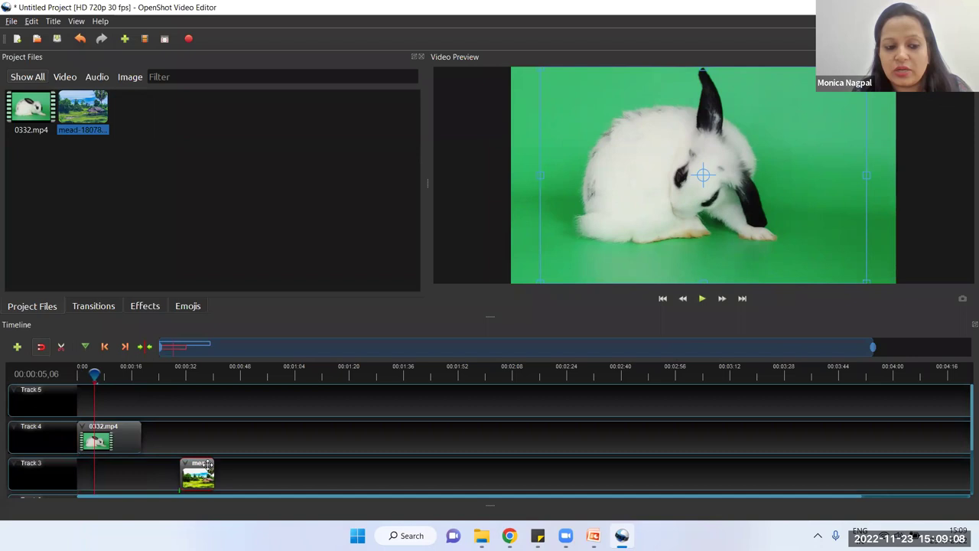
click(187, 365)
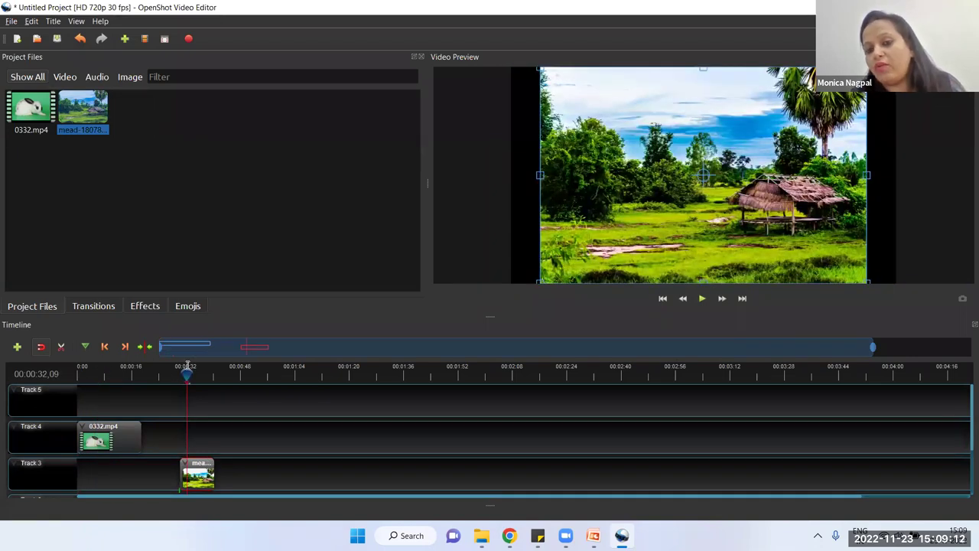
drag(205, 475, 103, 475)
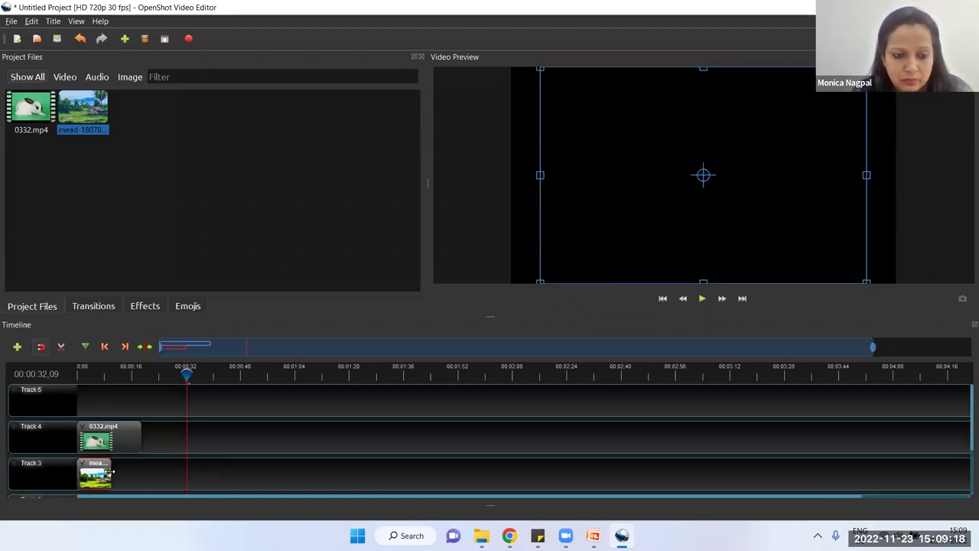
drag(119, 472, 141, 468)
Step: Scrub the playhead through the rabbit-and-landscape clips and bring up the effects list
drag(186, 373, 173, 373)
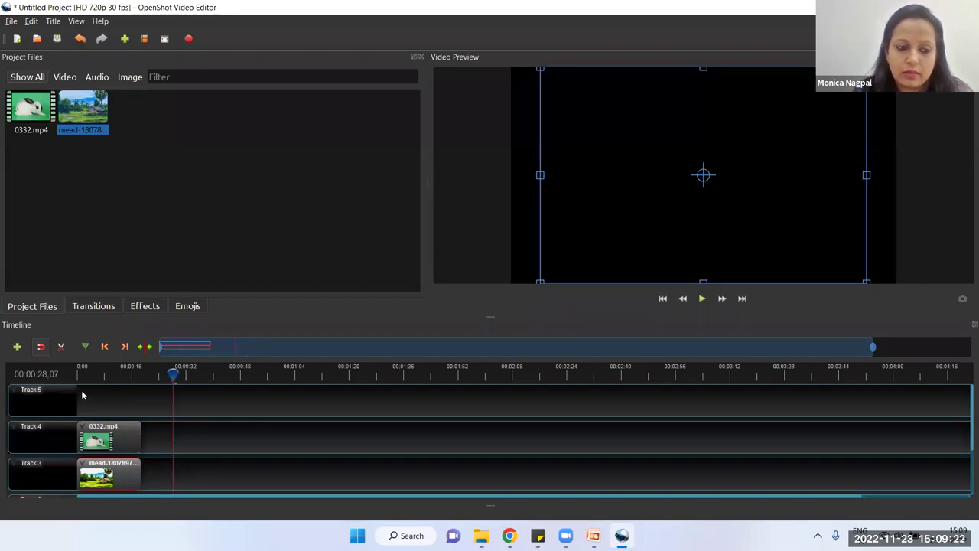
click(84, 373)
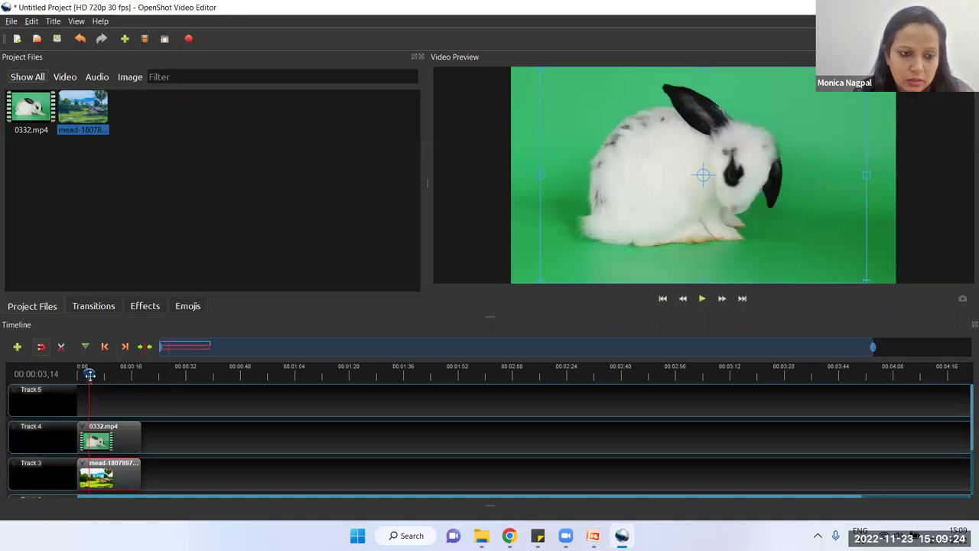
click(135, 373)
click(262, 373)
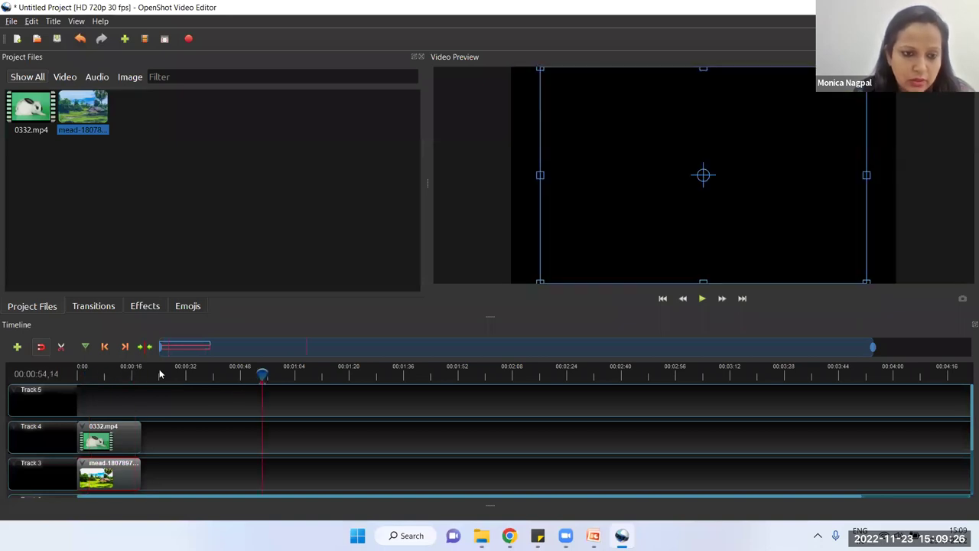
click(144, 307)
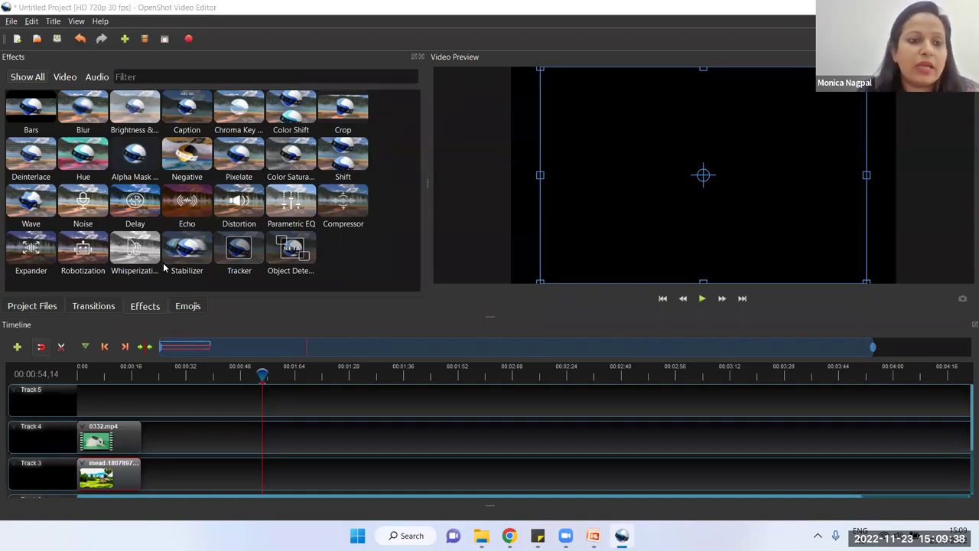
Step: Drag the Chroma Key effect from the Effects panel onto the 0332.mp4 clip on Track 4
click(237, 109)
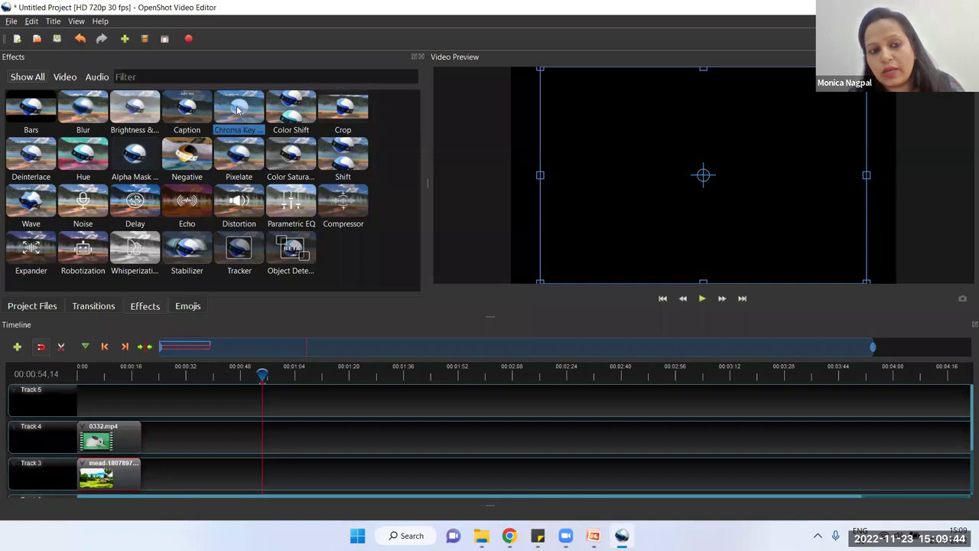
drag(237, 110, 92, 440)
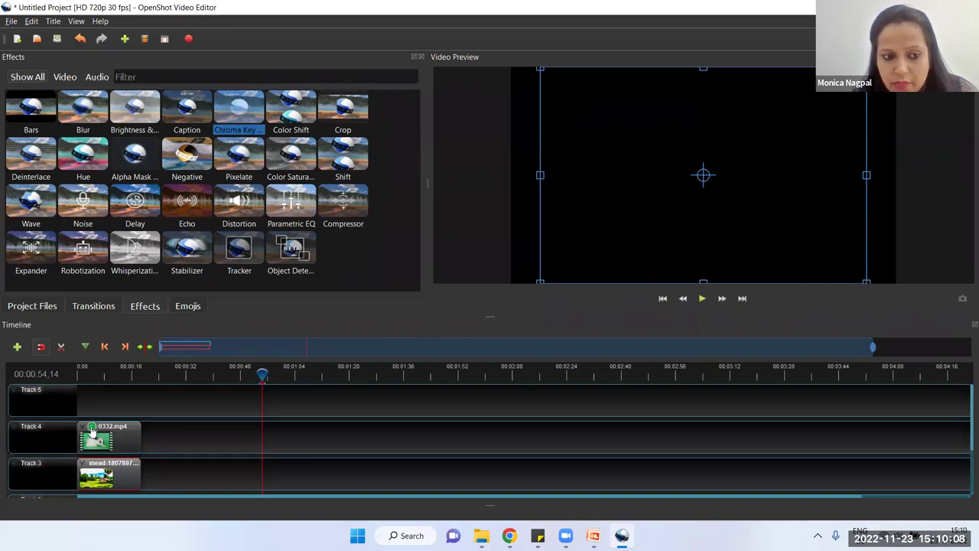
Step: Show the rabbit clip's Chroma Key (Greenscreen) properties with the playhead rewound to 0:00
right_click(91, 430)
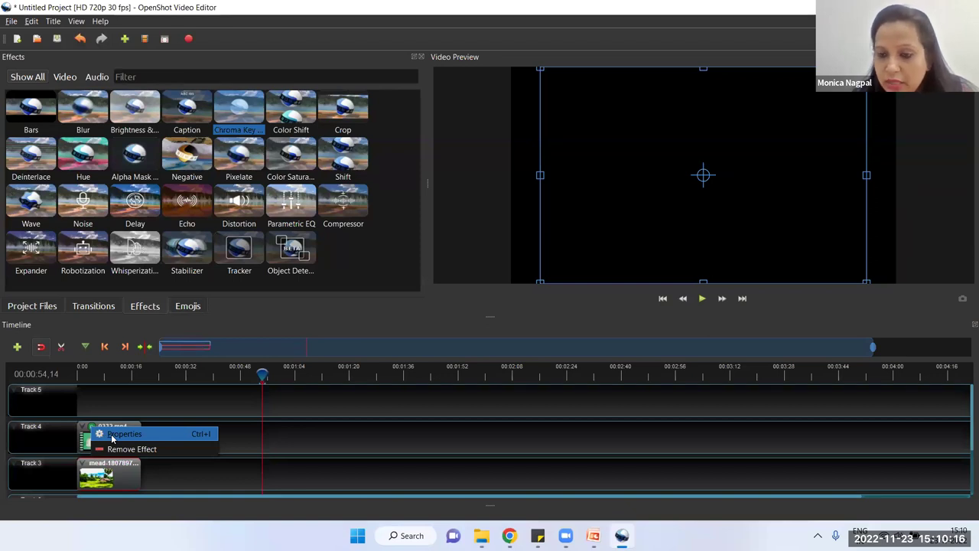
click(112, 436)
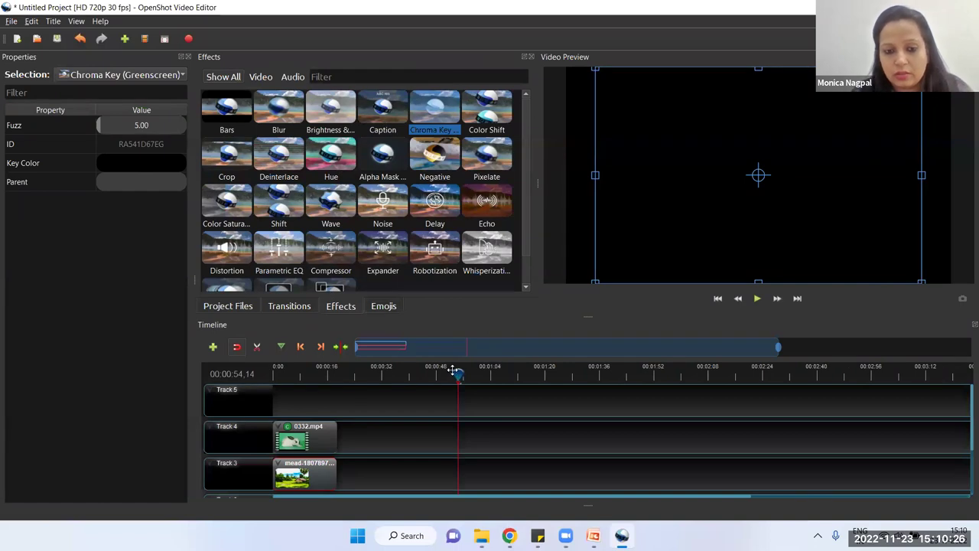
drag(458, 374, 359, 374)
drag(299, 384, 271, 385)
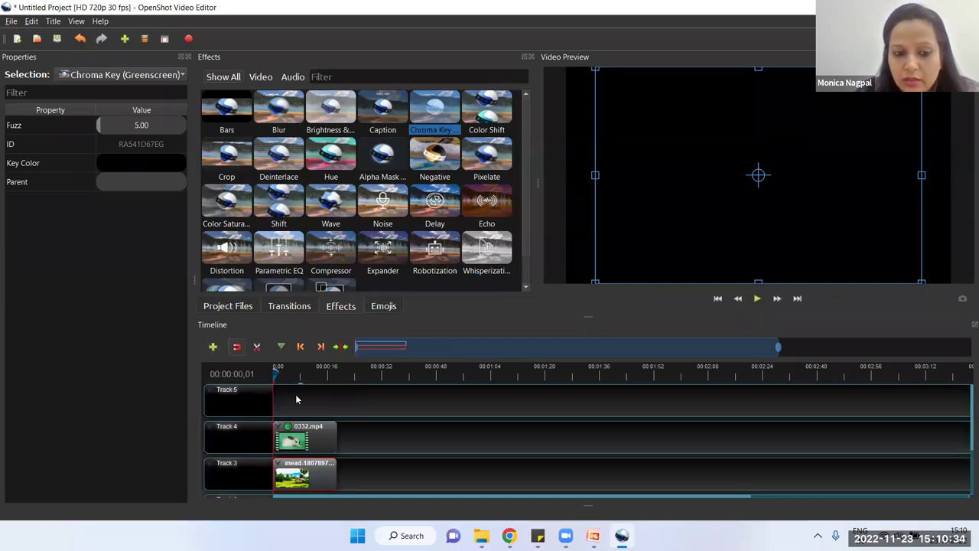
click(288, 428)
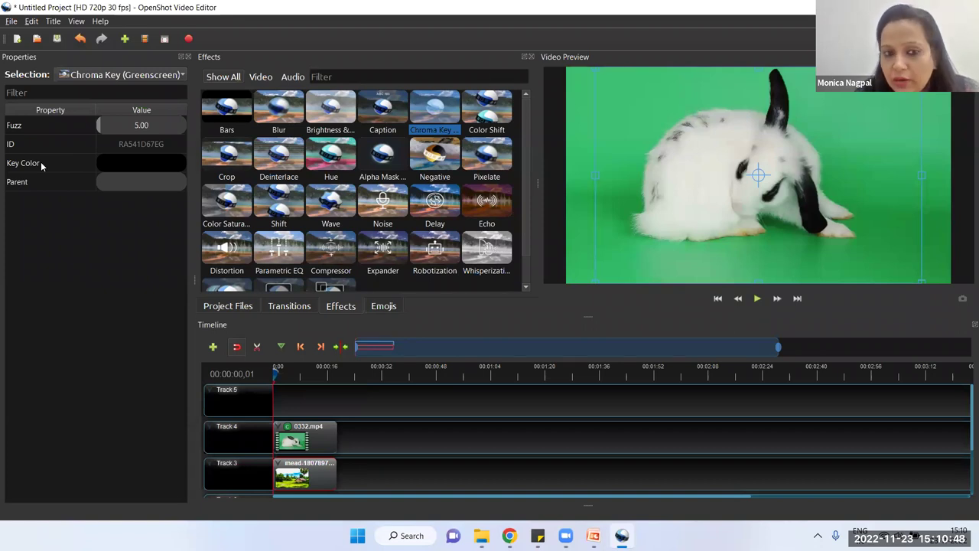
Step: Sample the green #59bc82 behind the rabbit as the Chroma Key's key colour
double_click(123, 162)
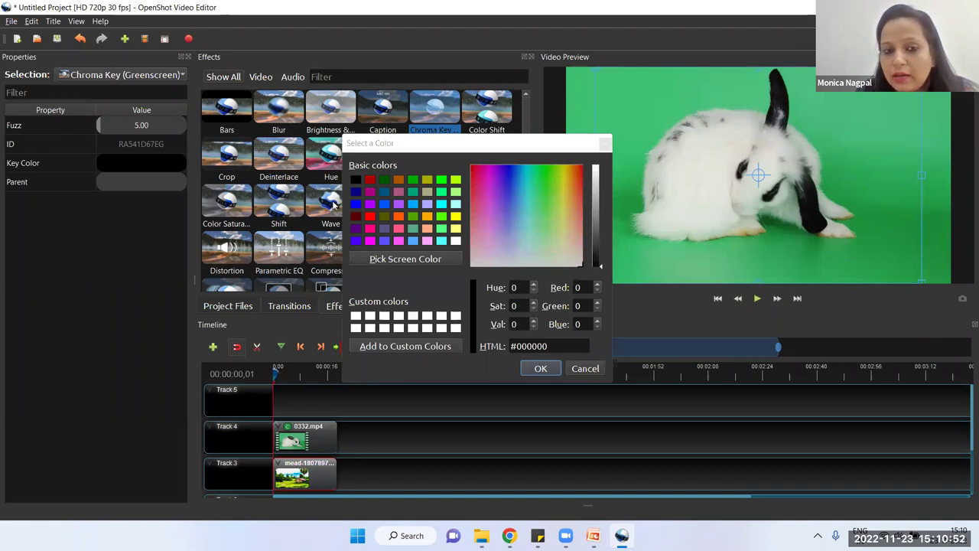
click(406, 260)
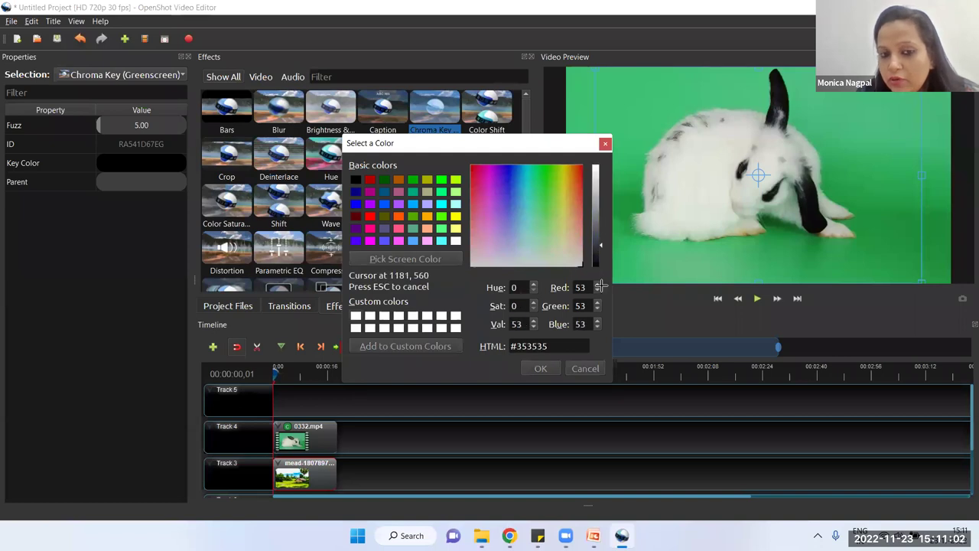
click(660, 265)
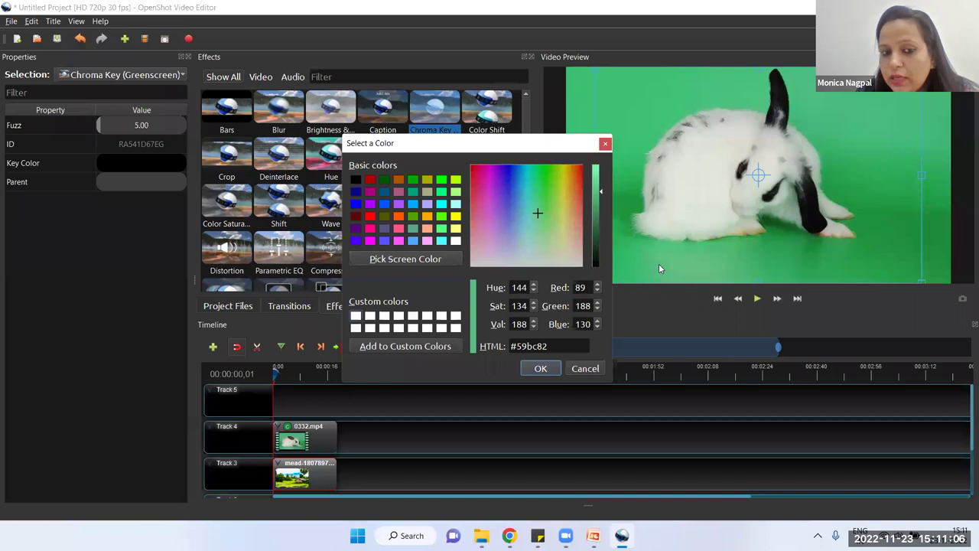
click(545, 368)
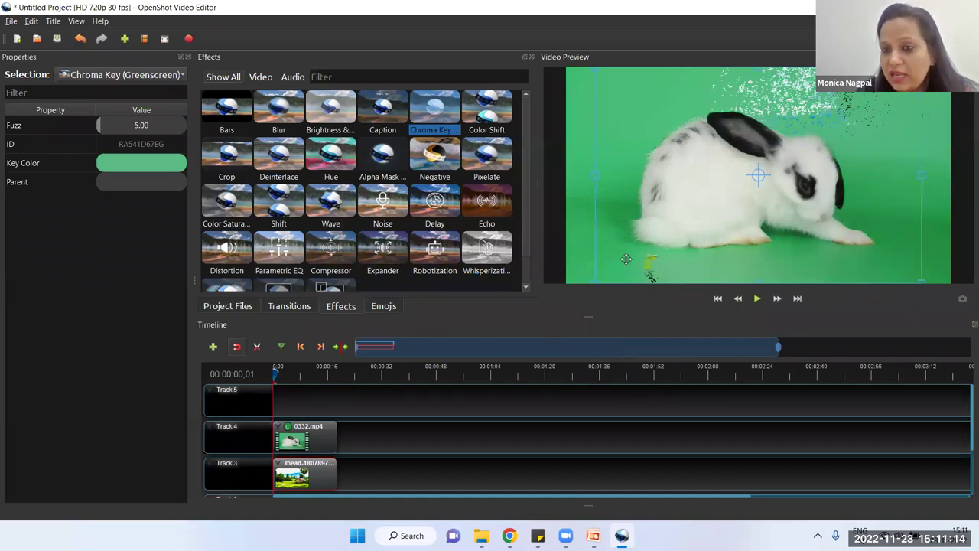
Step: Step the Chroma Key Fuzz up through 10, 20, 30, 40 to 50
click(143, 125)
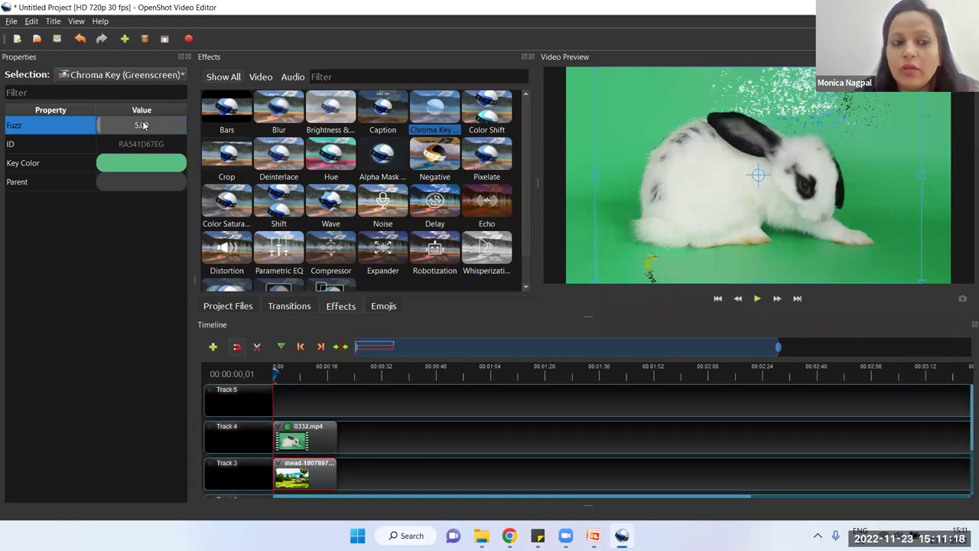
double_click(143, 125)
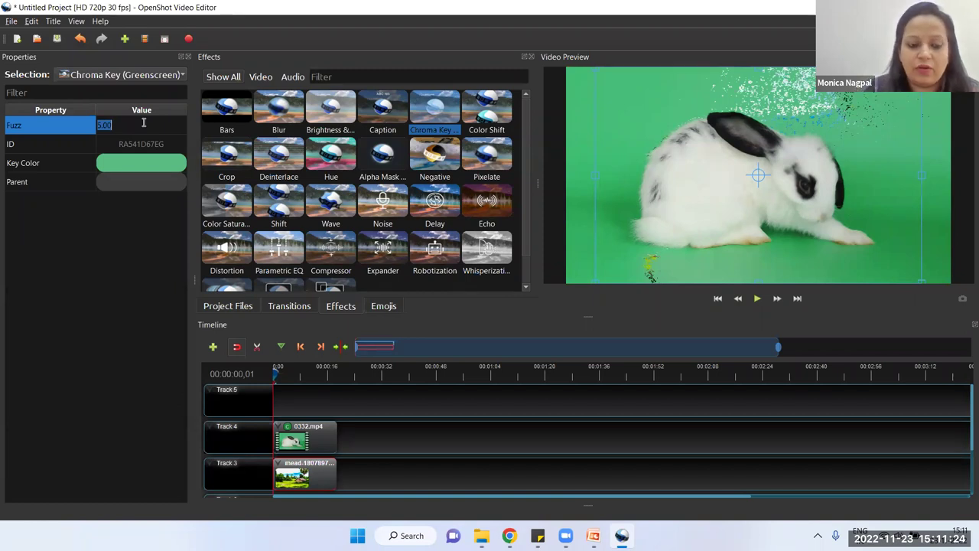
text(10)
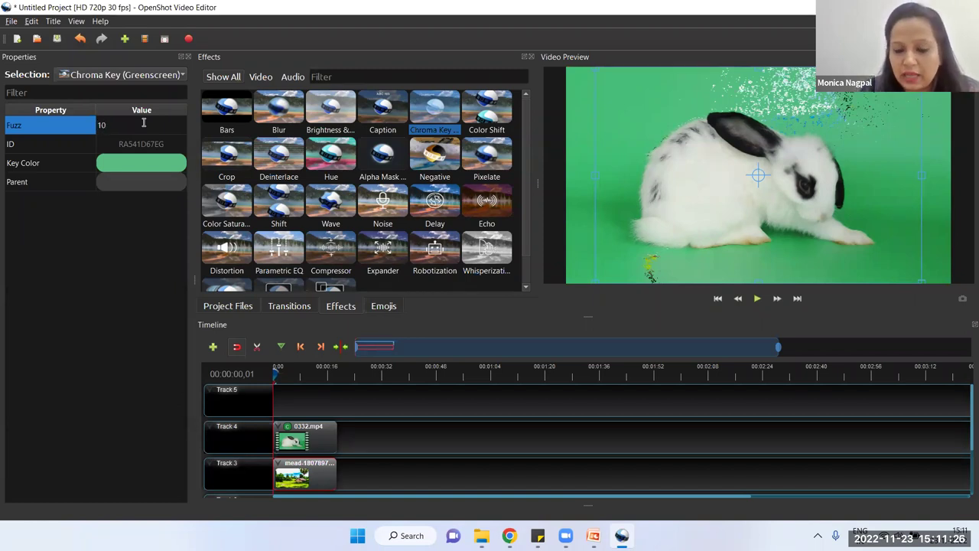
key(Return)
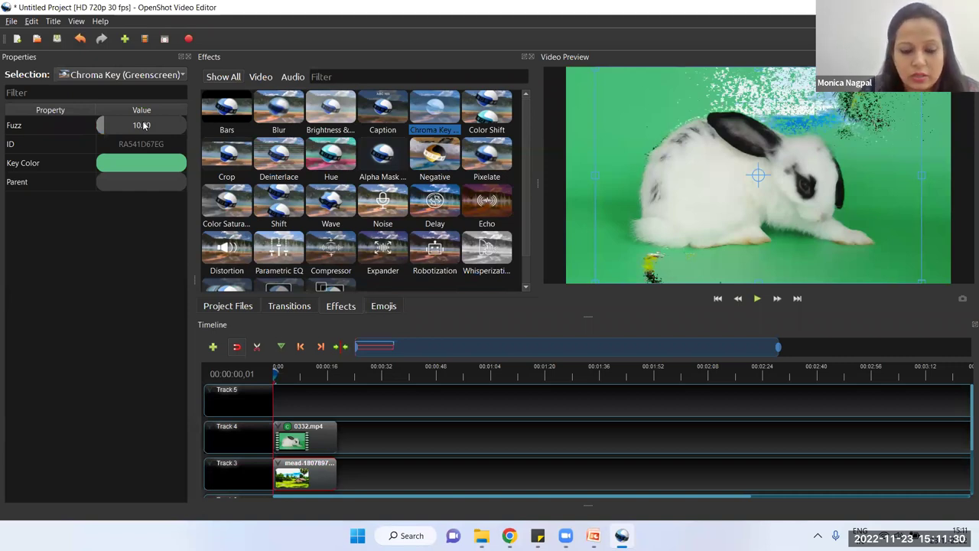
double_click(143, 125)
text(20)
key(Return)
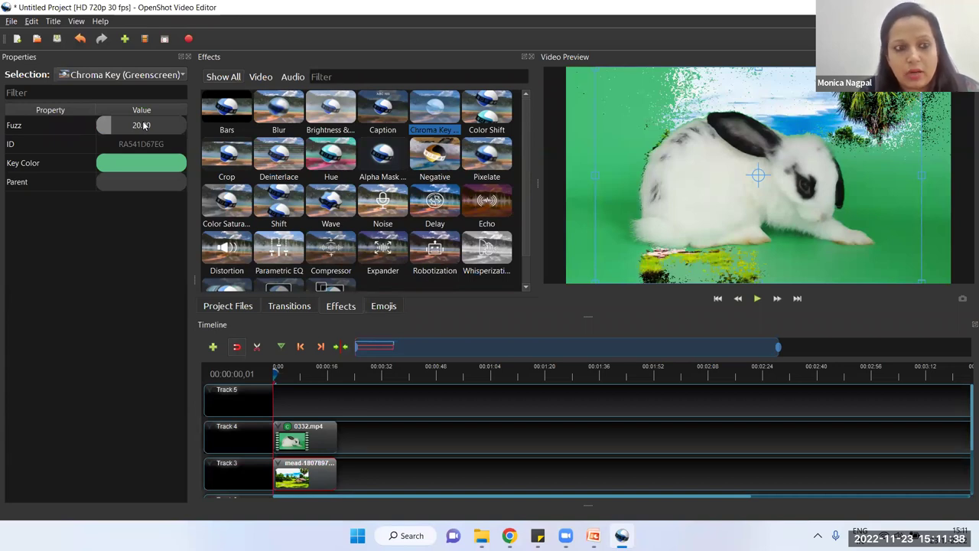
double_click(143, 125)
text(30)
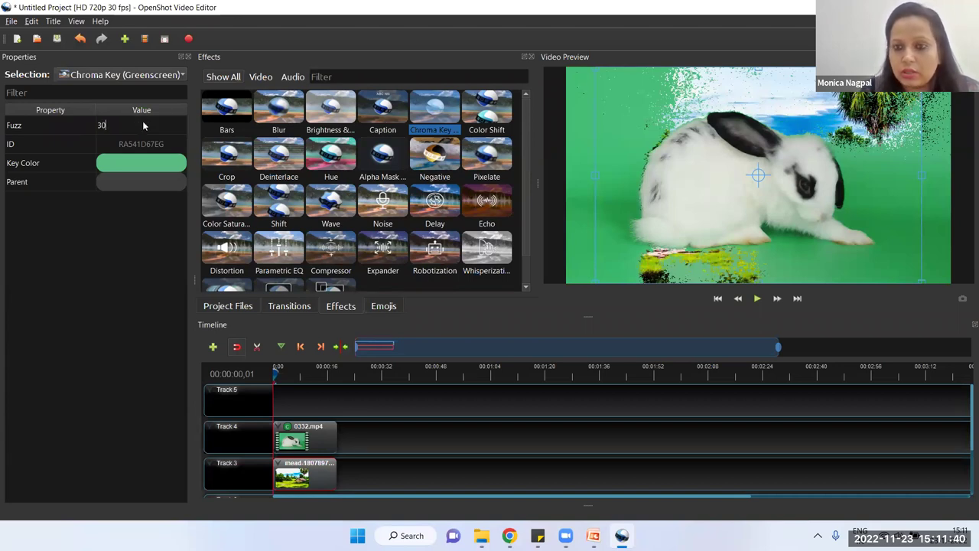
key(Return)
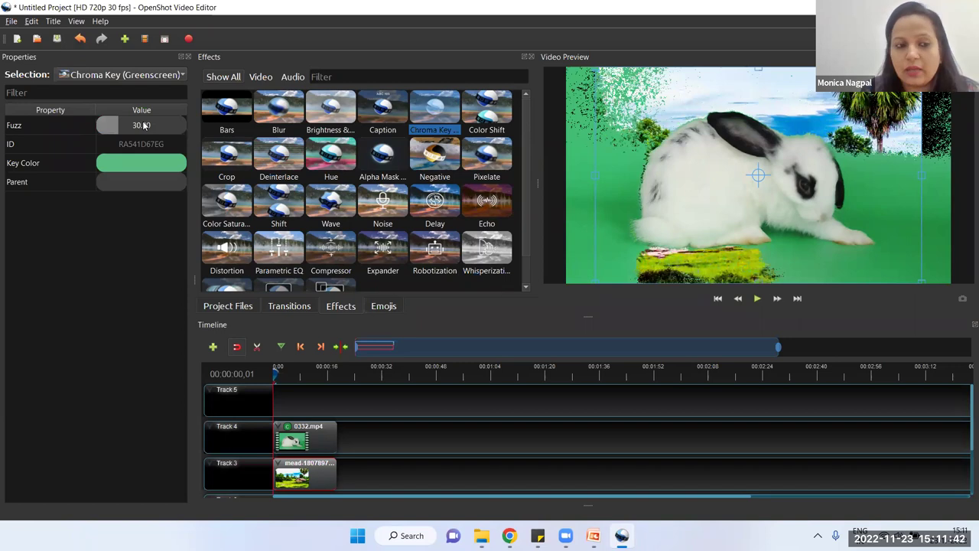
double_click(143, 125)
text(40)
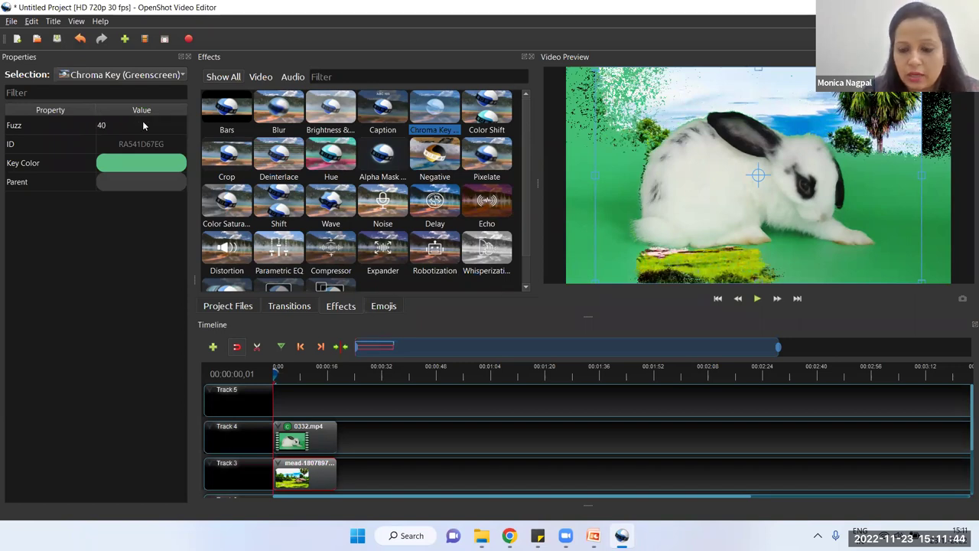
key(Return)
double_click(143, 124)
text(50)
key(Return)
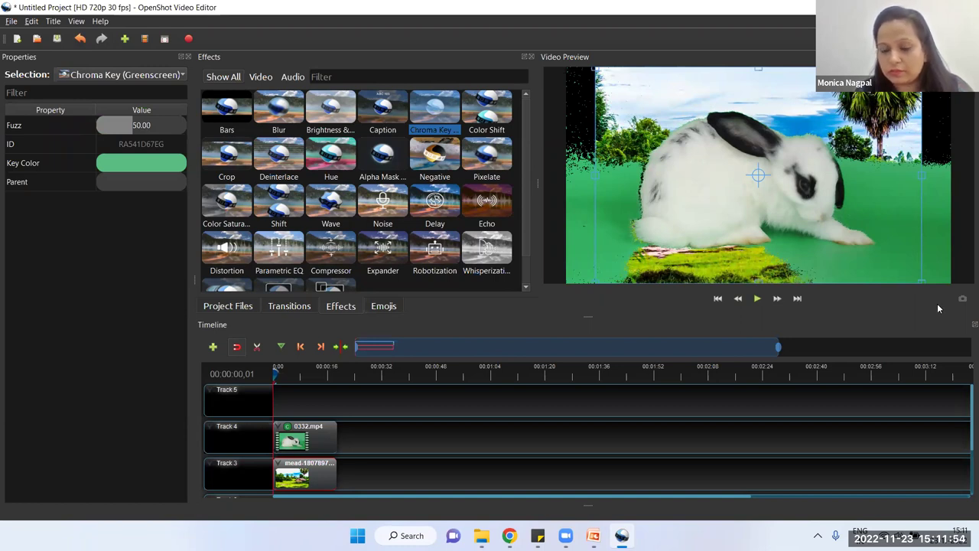
Step: Continue raising the Fuzz through 60, 70, 80 to 90
click(138, 127)
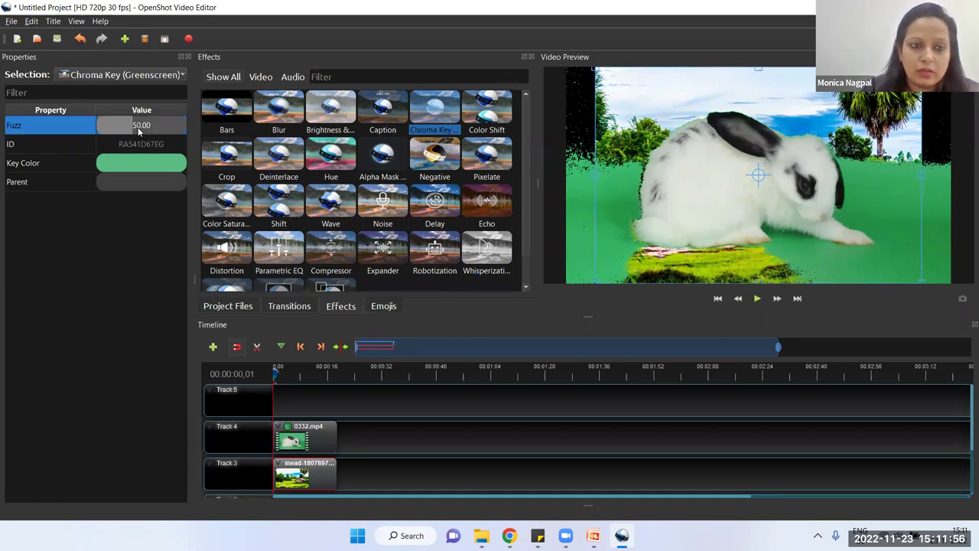
double_click(138, 127)
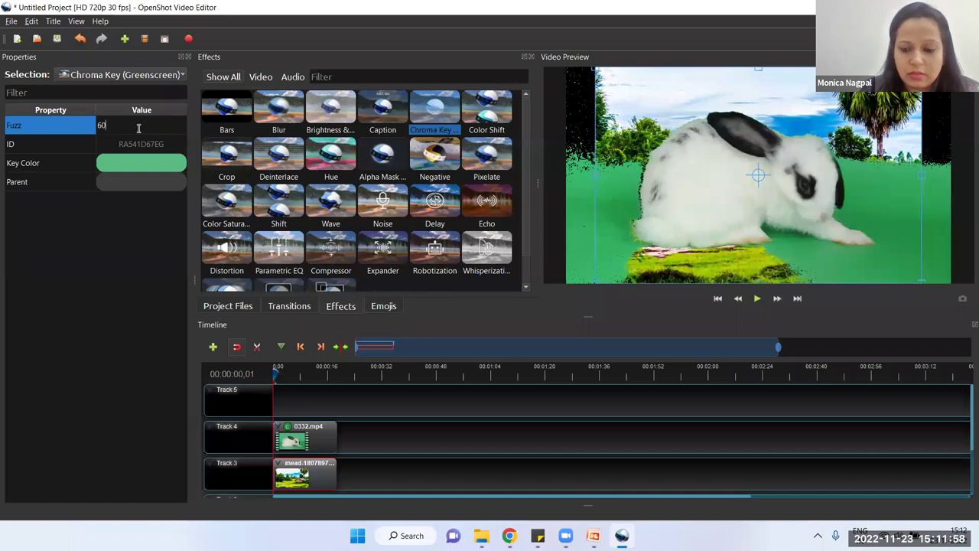
text(60)
key(Return)
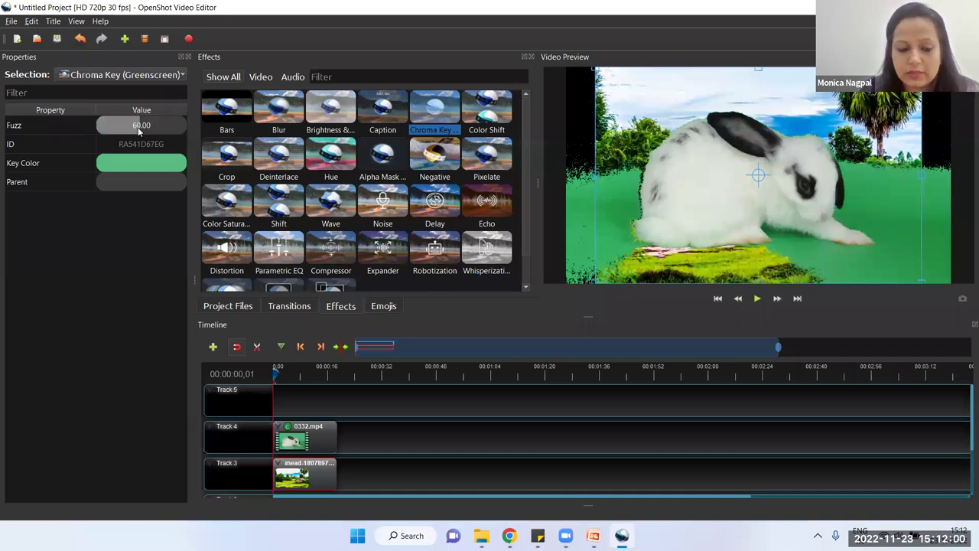
double_click(137, 127)
text(70)
key(Return)
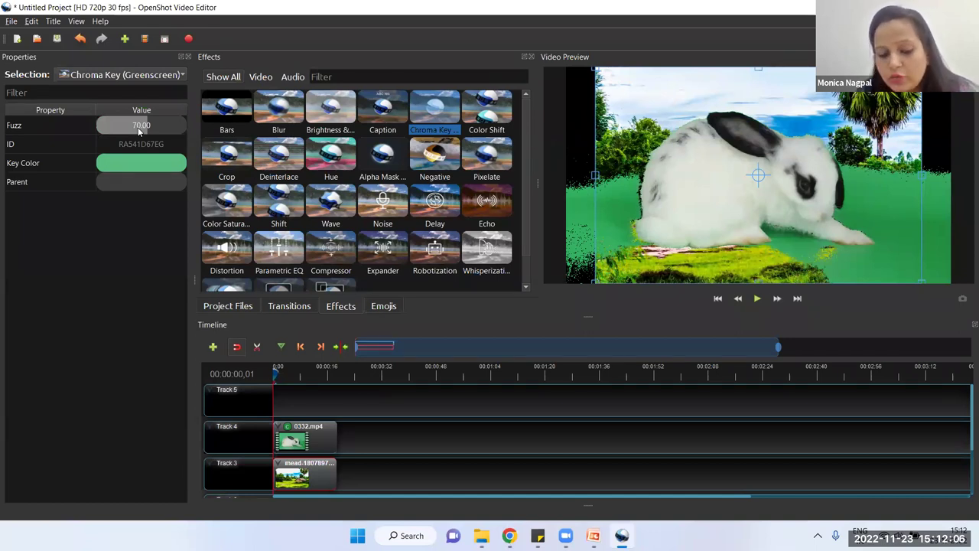
double_click(138, 126)
text(80)
key(Return)
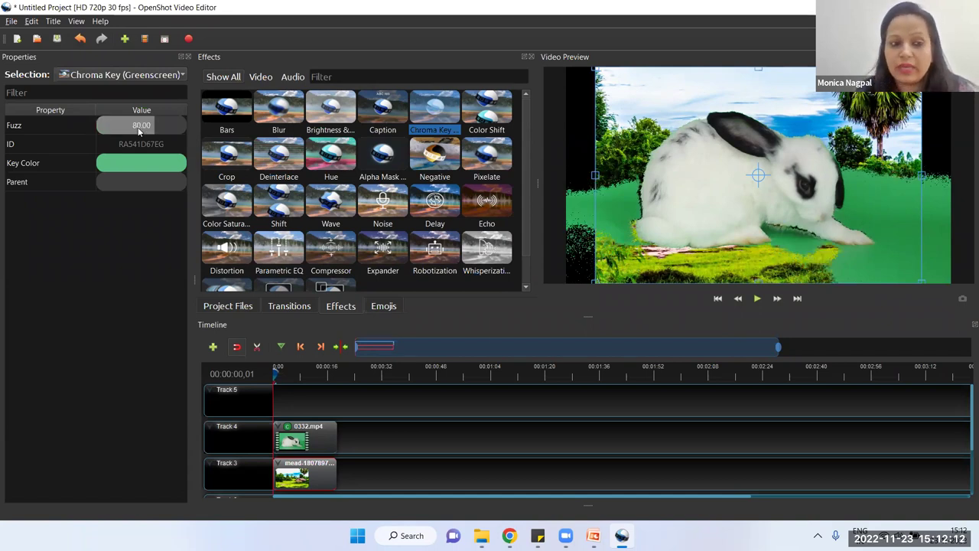
double_click(139, 131)
text(90)
key(Return)
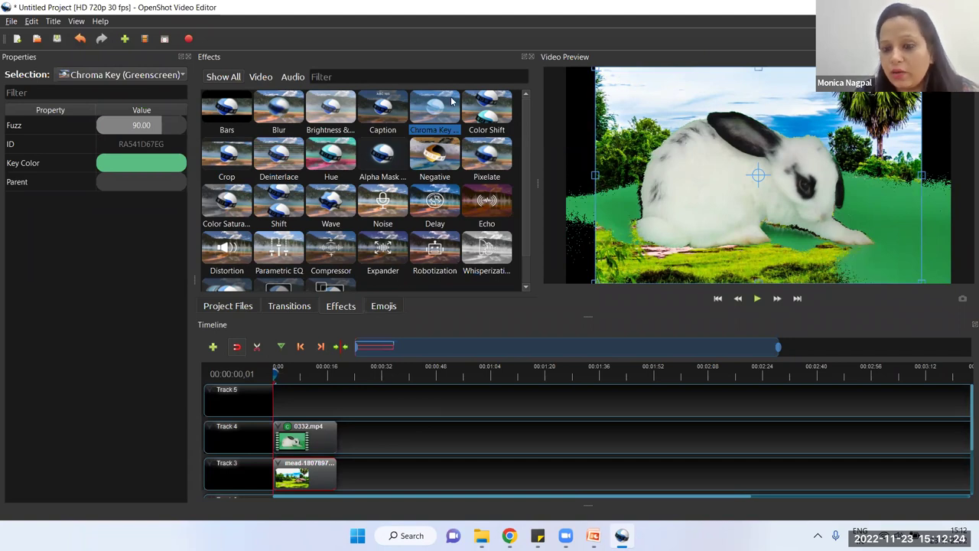
Step: Add a second Chroma Key to the rabbit clip, keyed to the leftover darker green
drag(433, 106, 298, 430)
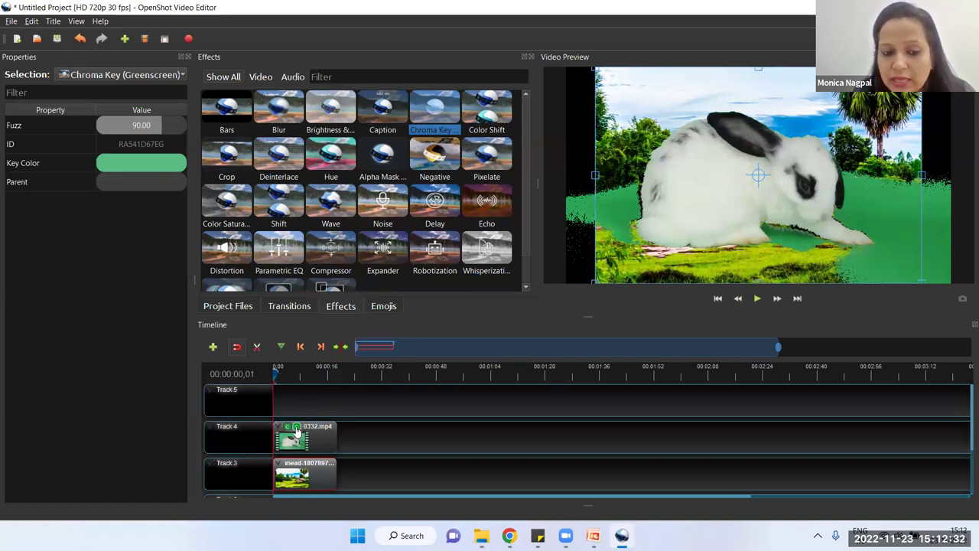
click(297, 430)
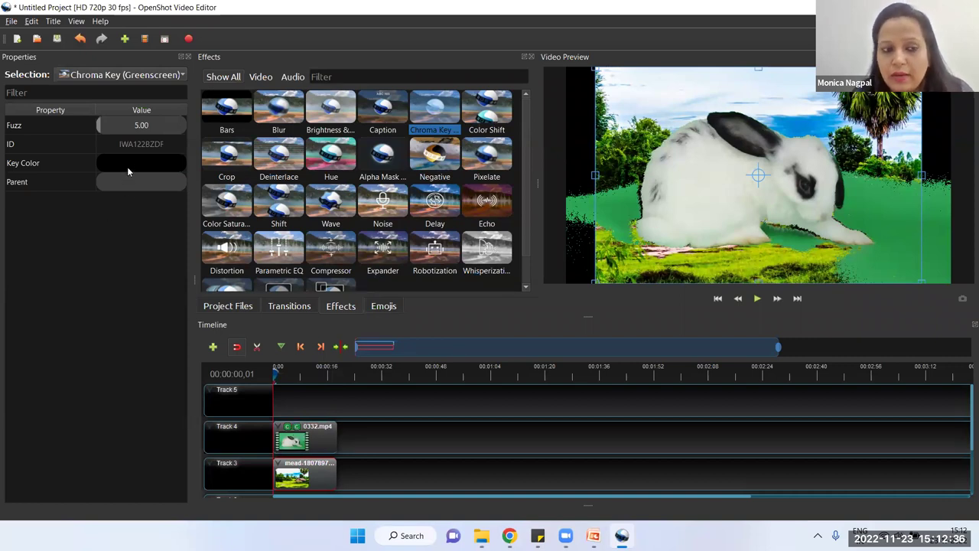
double_click(127, 167)
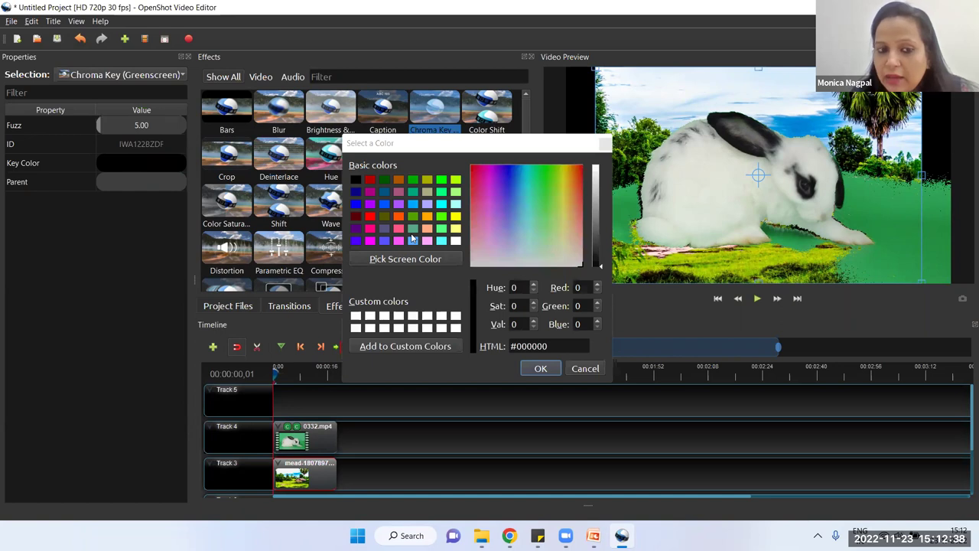
click(414, 260)
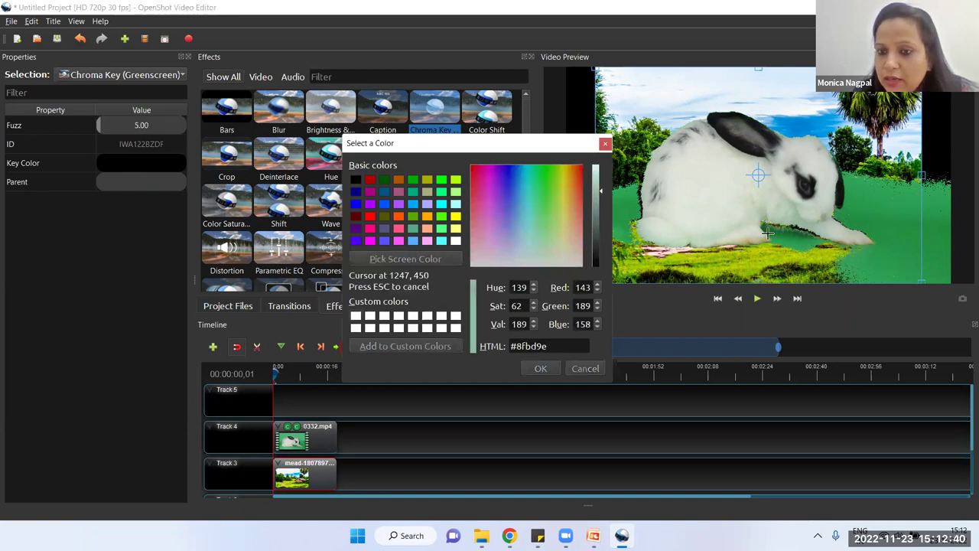
click(782, 234)
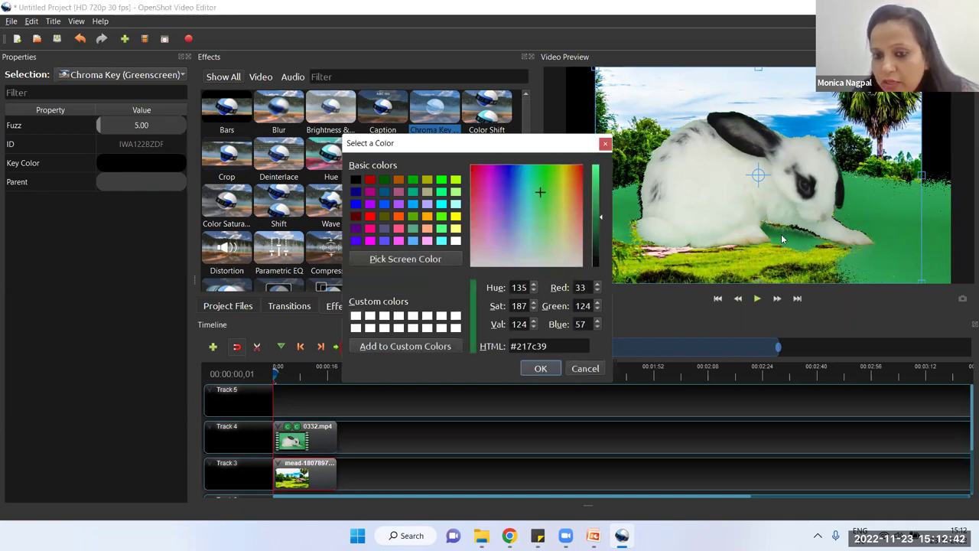
click(540, 368)
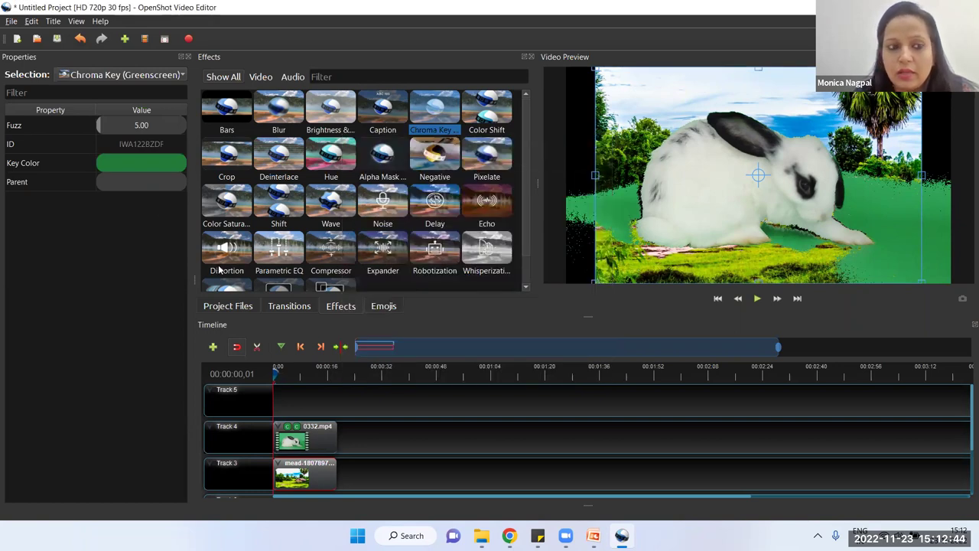
Step: Set the second key's Fuzz to 50 and drop a third Chroma Key onto the rabbit clip
double_click(143, 126)
text(50)
key(Return)
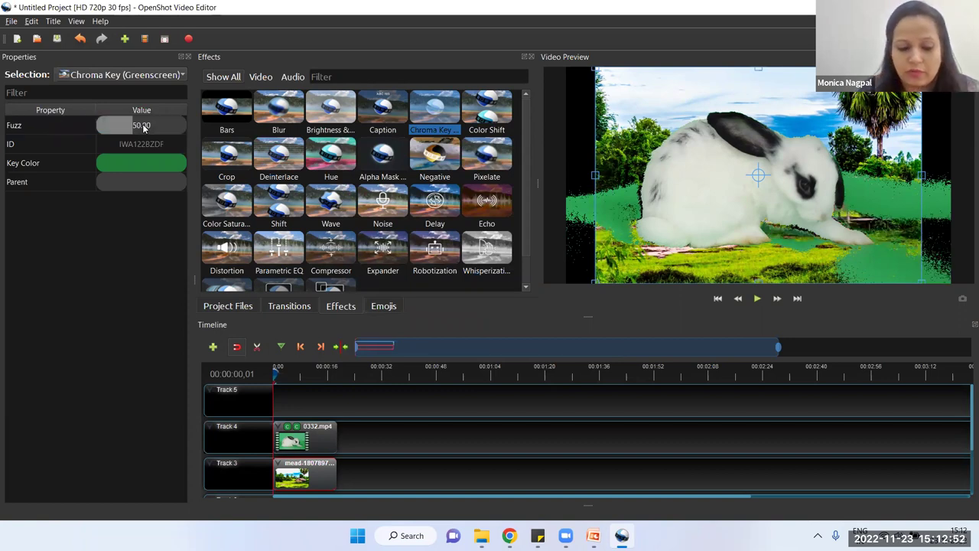
scroll(143, 129, up, 3)
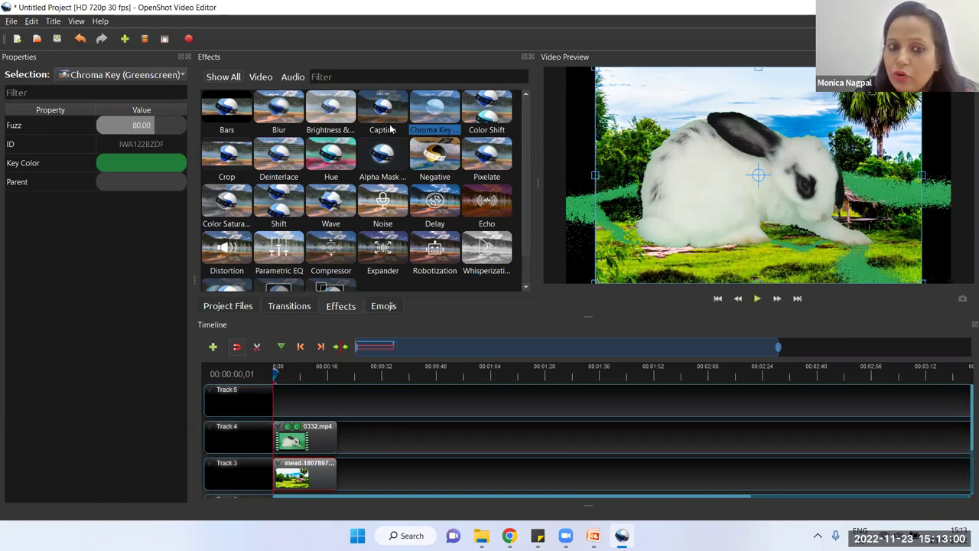
drag(427, 114, 304, 432)
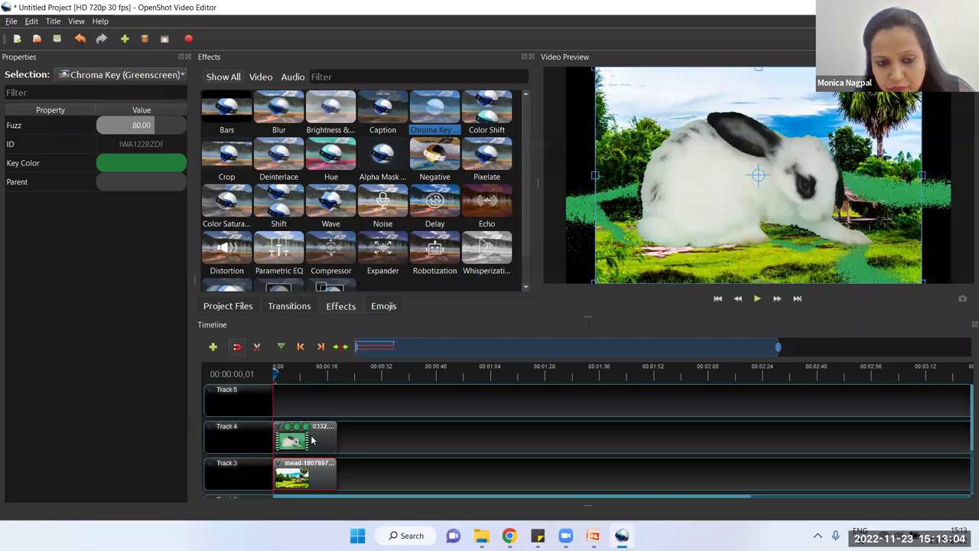
Step: Key the third Chroma Key to the remaining green fringe sampled from the preview
click(304, 428)
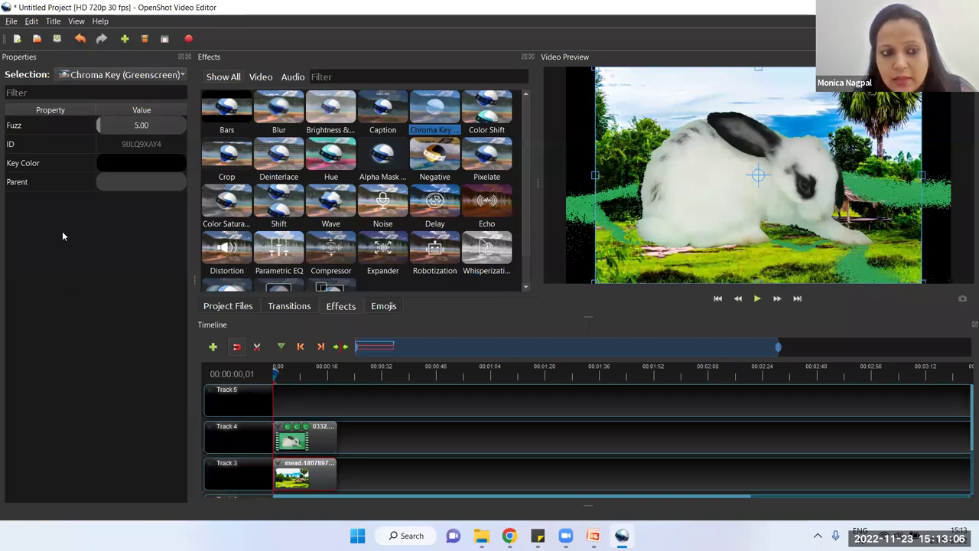
double_click(110, 165)
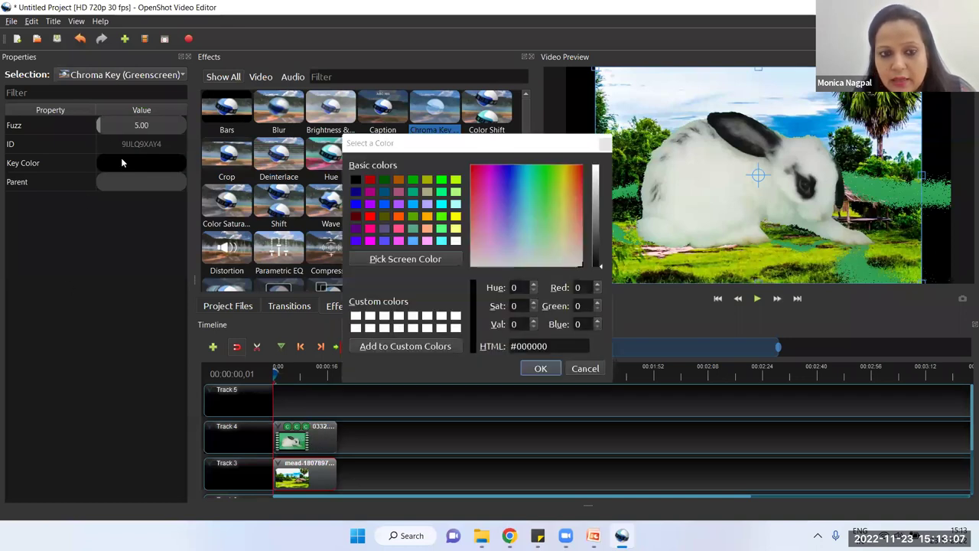
click(423, 258)
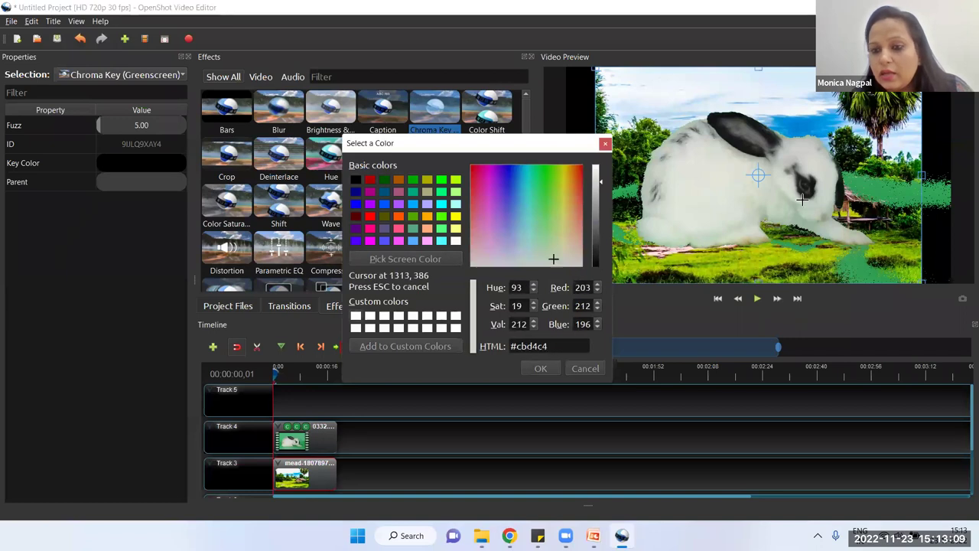
click(915, 192)
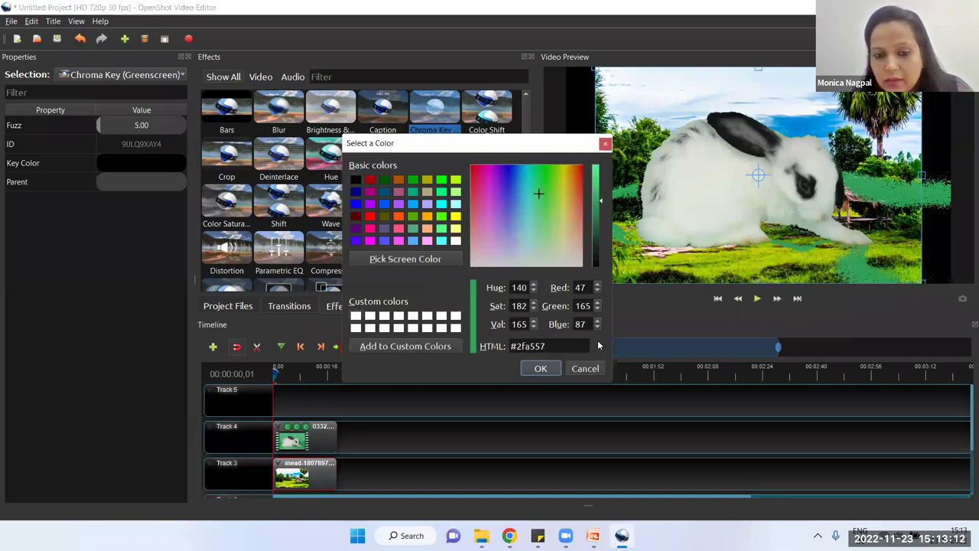
click(541, 368)
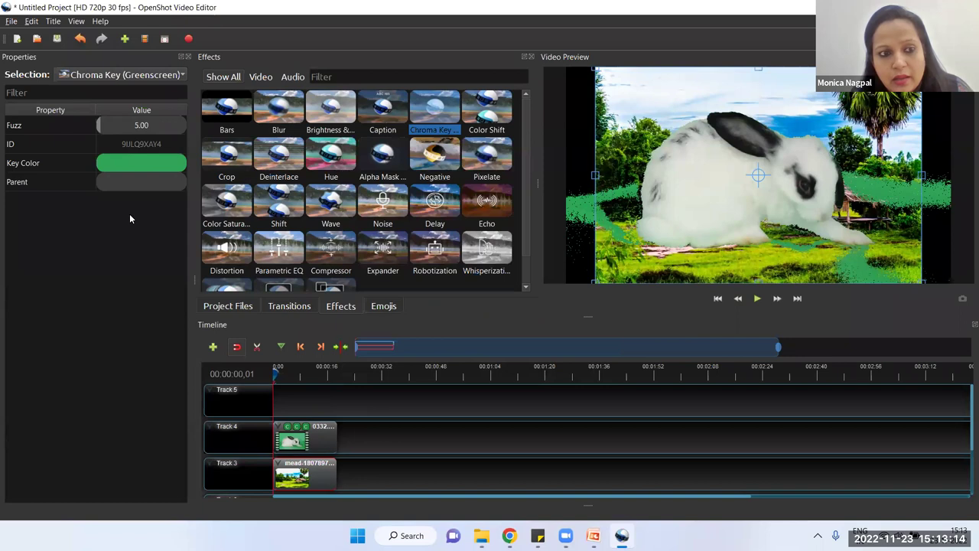
Step: Raise the third key's Fuzz through 30 and 40 to 50
click(145, 125)
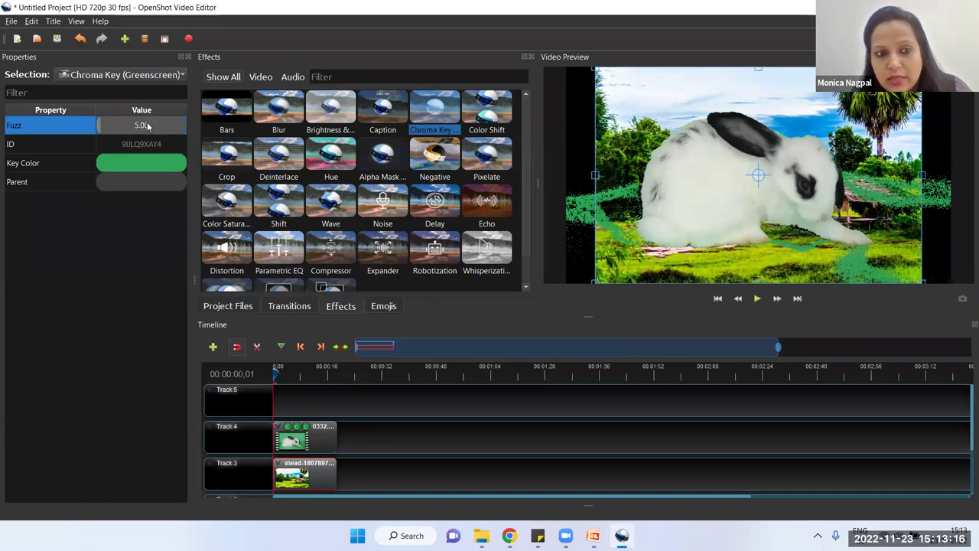
double_click(148, 126)
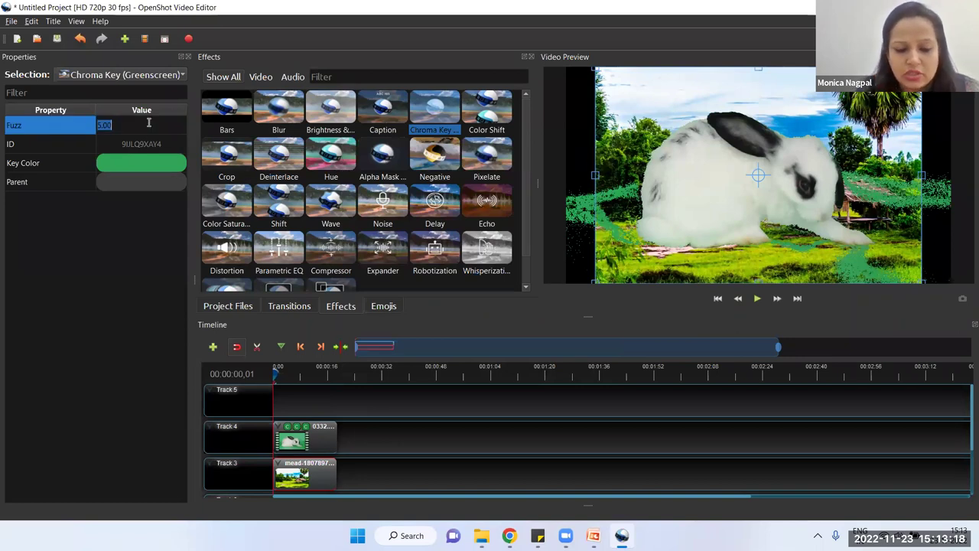
text(30)
key(Return)
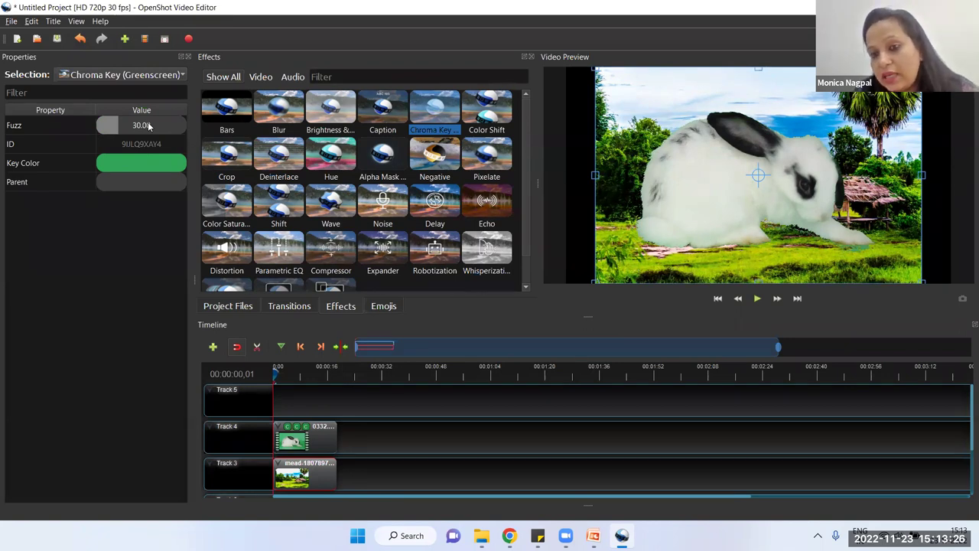
double_click(148, 126)
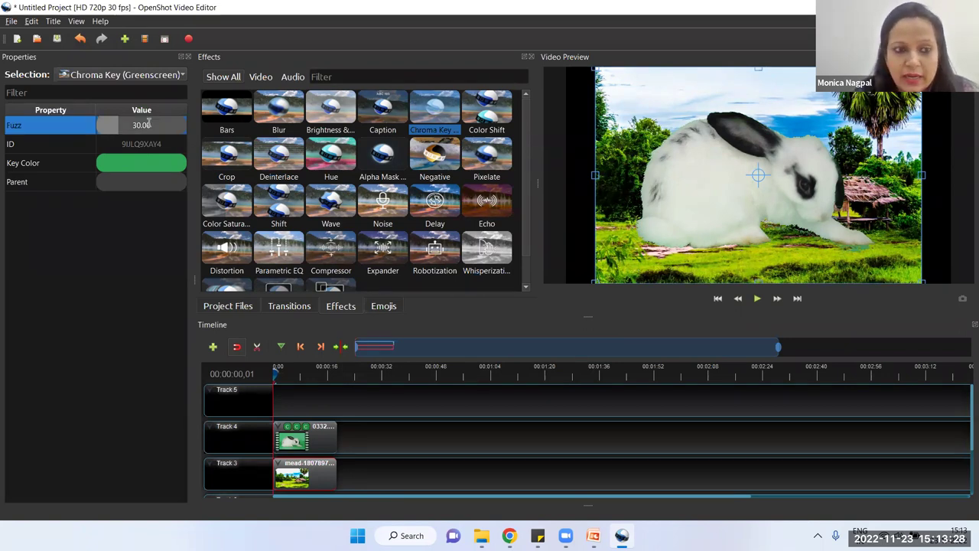
text(40)
key(Return)
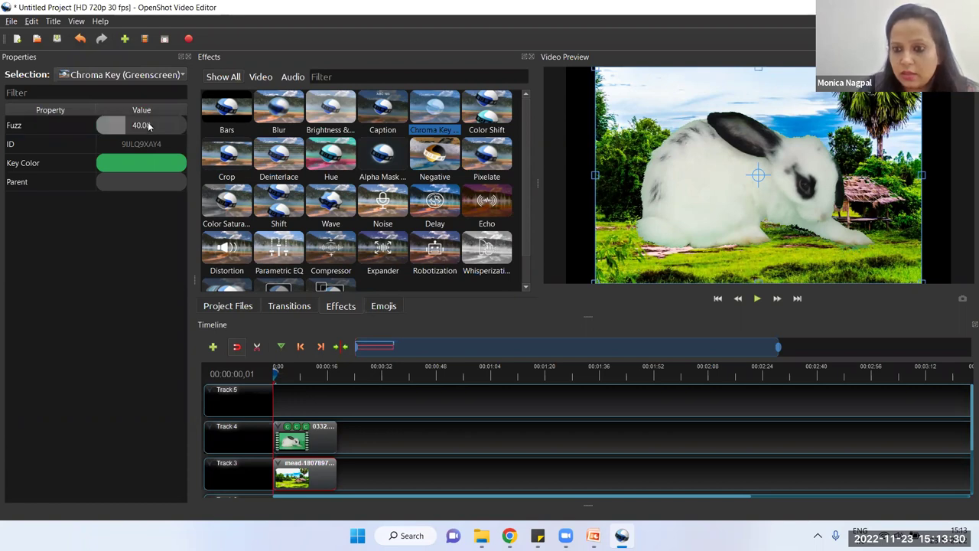
double_click(148, 125)
text(50)
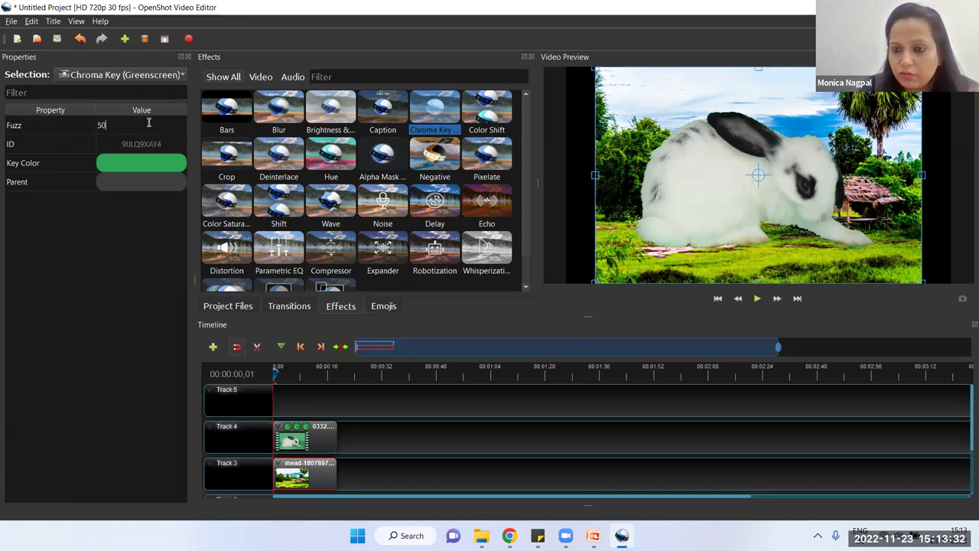
key(Return)
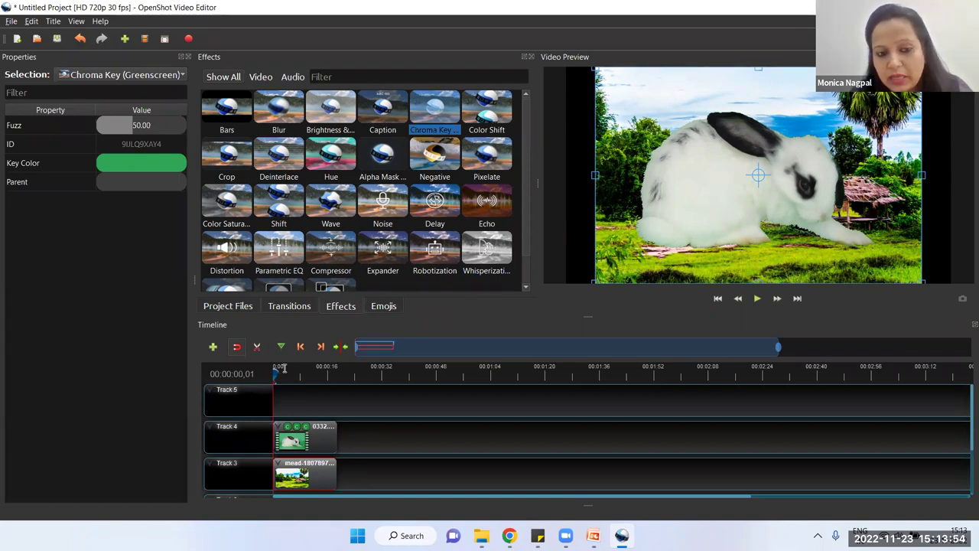
Step: Scrub slightly ahead and shrink the preview transform area toward the rabbit
drag(274, 372, 278, 373)
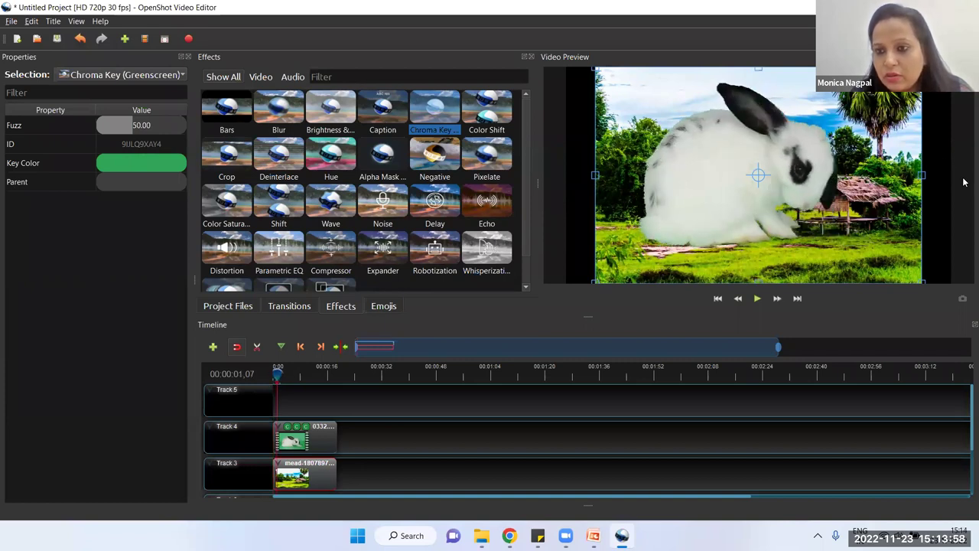
drag(923, 67, 830, 147)
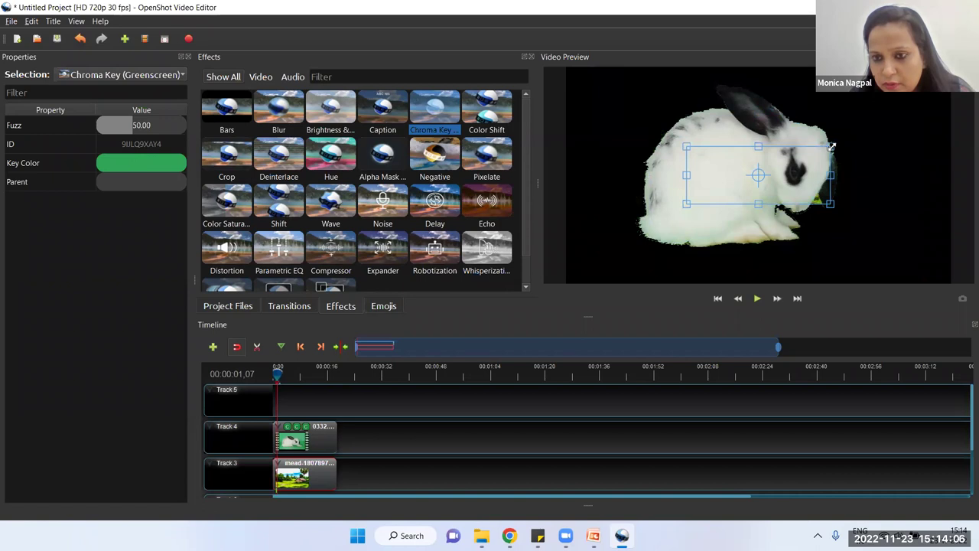
drag(833, 146, 836, 139)
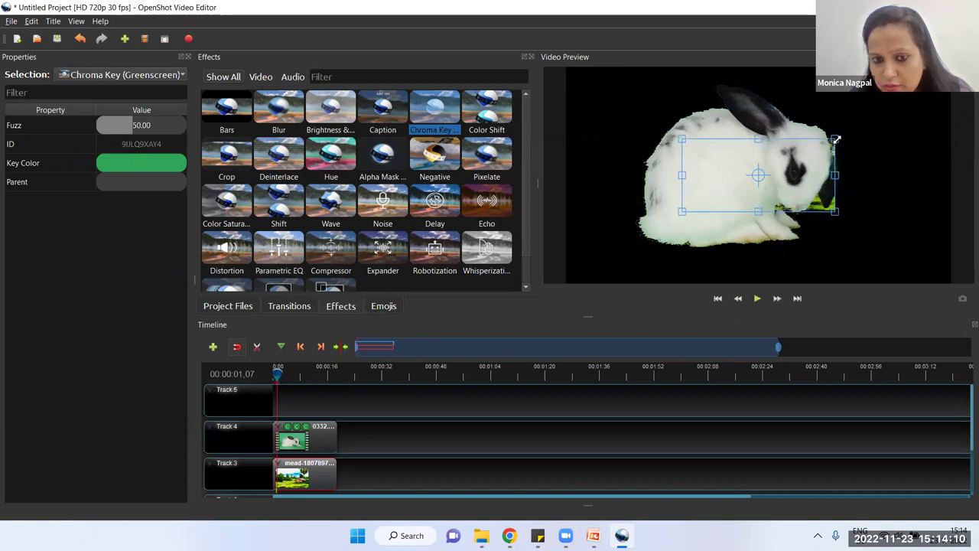
Step: Deselect the clip, rewind the playhead to 0 and play the composite
click(466, 428)
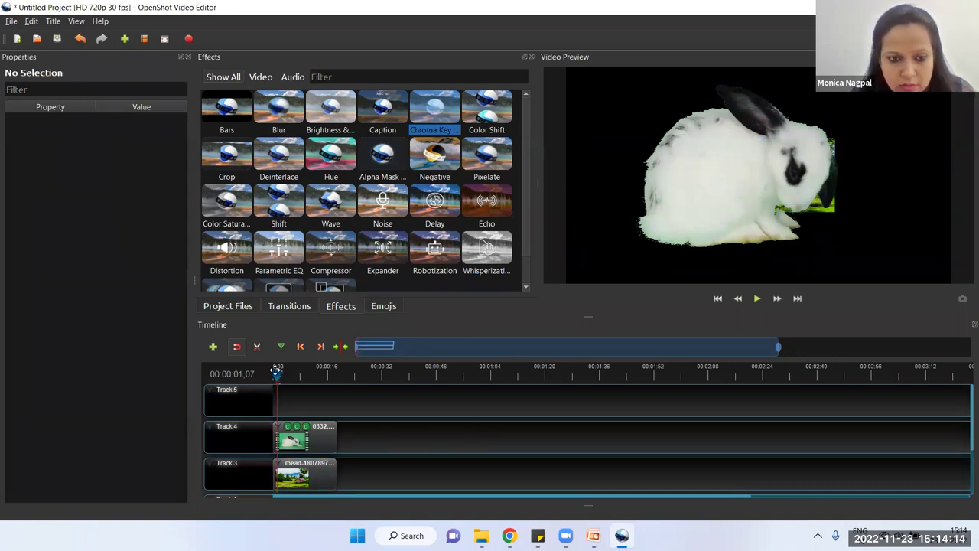
drag(276, 371, 271, 372)
click(758, 299)
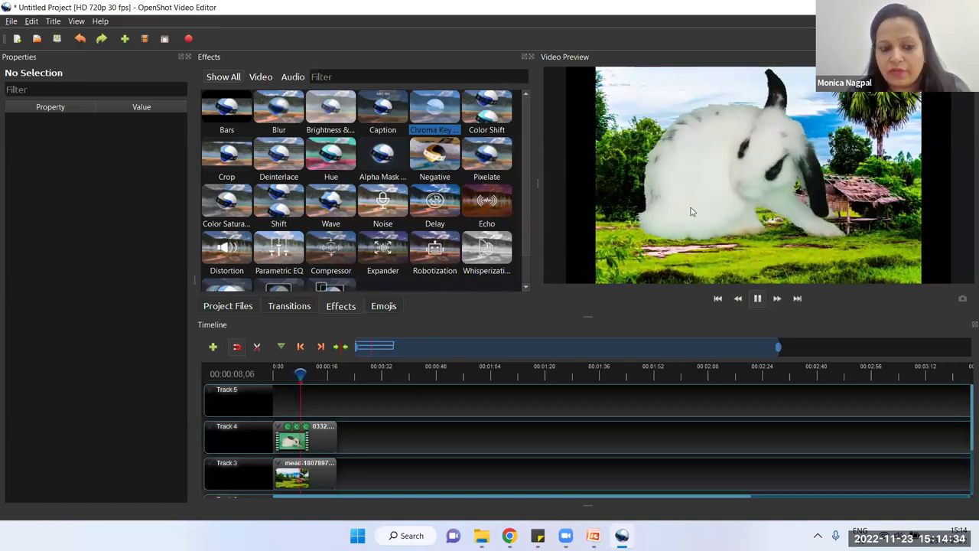
Step: Scale the 0332.mp4 rabbit down and move it lower into the meadow, then rewind
click(319, 436)
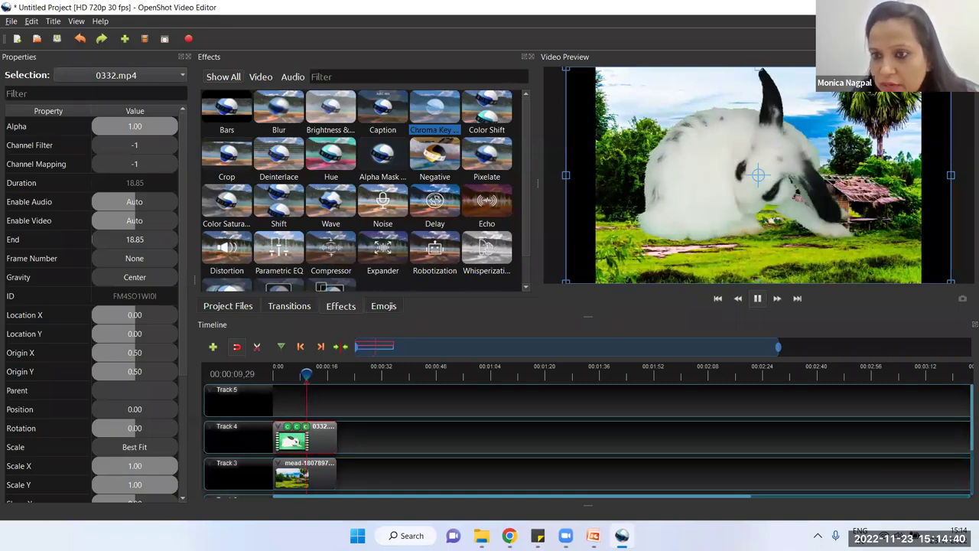
drag(30, 465, 31, 484)
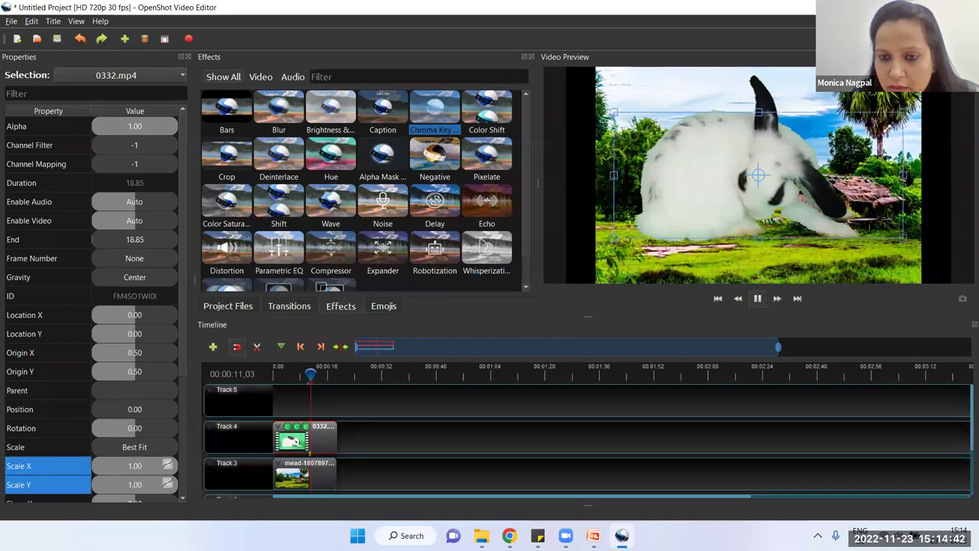
drag(872, 136, 855, 144)
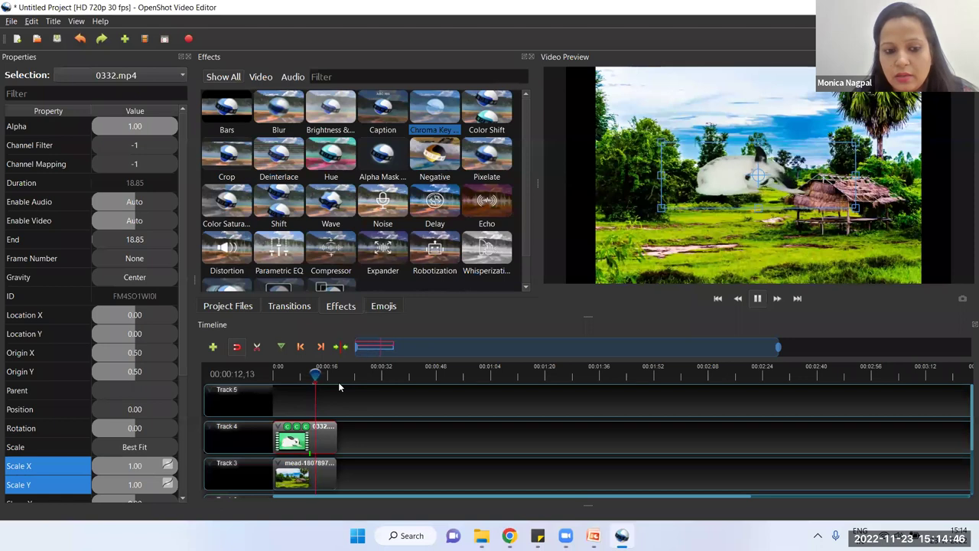
drag(761, 174, 746, 238)
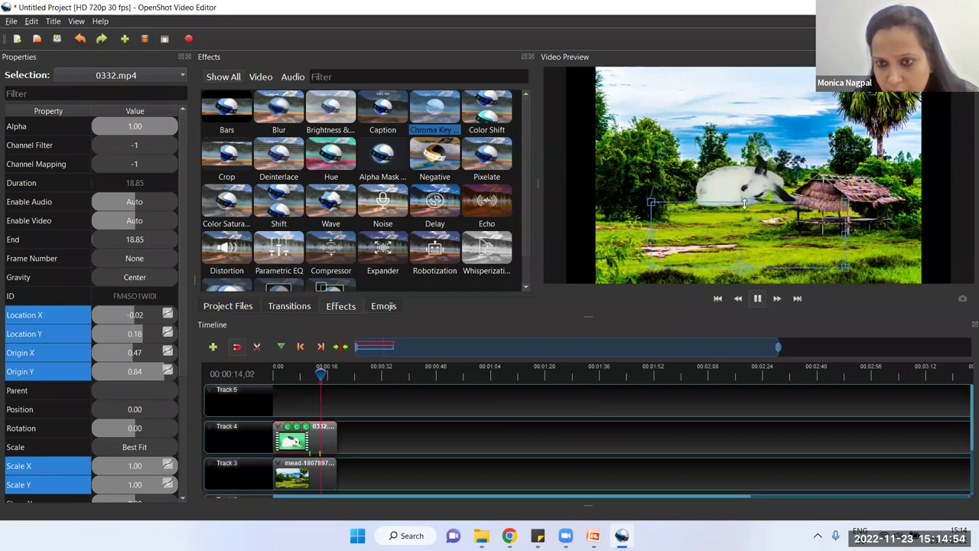
click(270, 373)
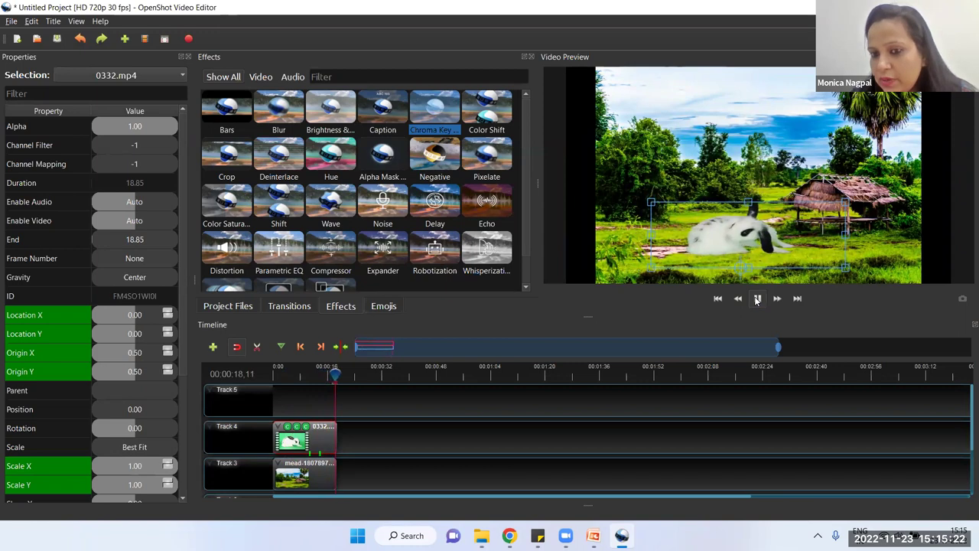
Step: Pause playback and close the Properties dock
click(756, 299)
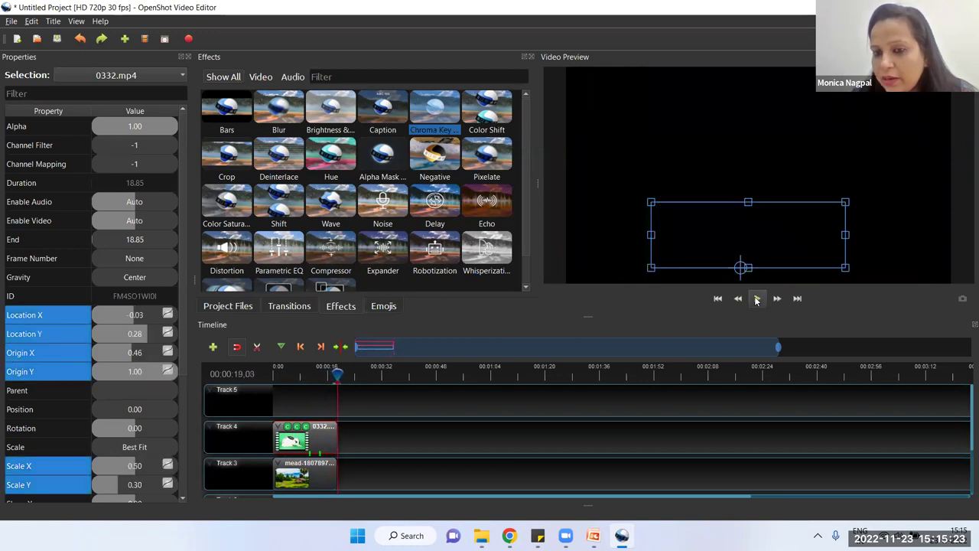
click(188, 58)
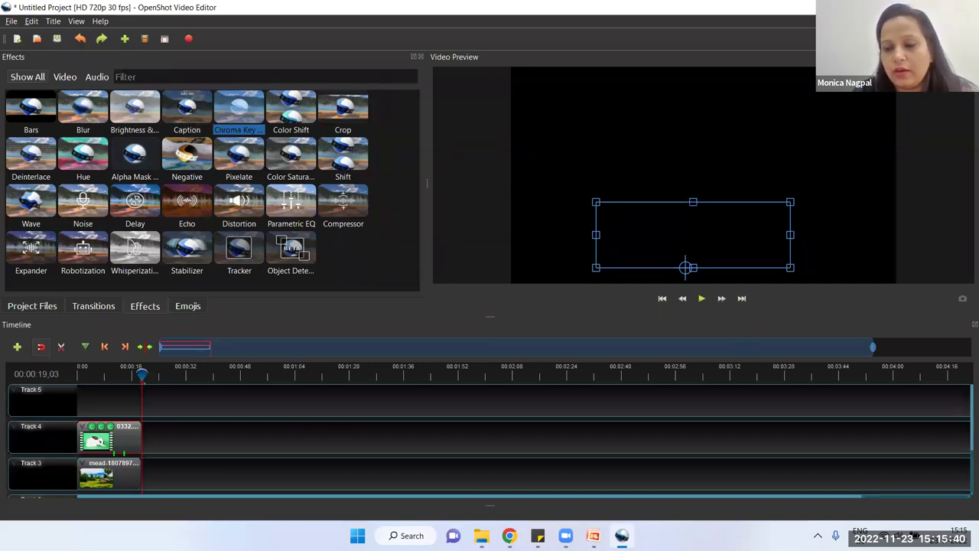
Step: Close OpenShot, saving the project as 'rabit video' when prompted
click(968, 7)
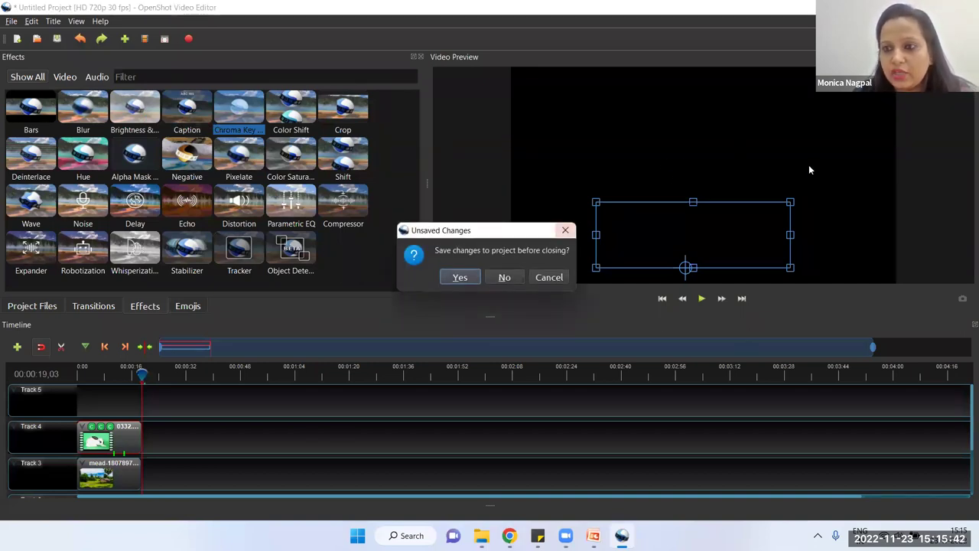
click(468, 278)
text(rabit vi)
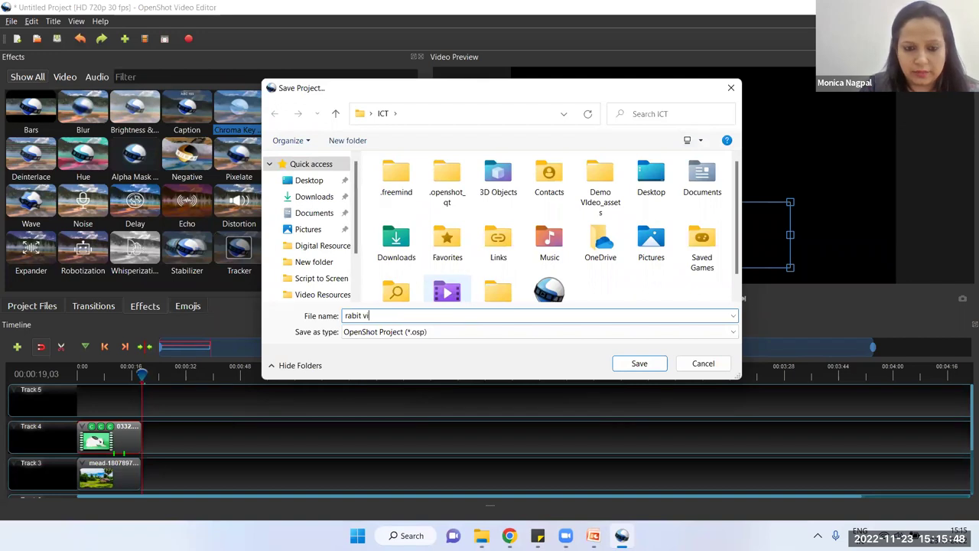
text(deo)
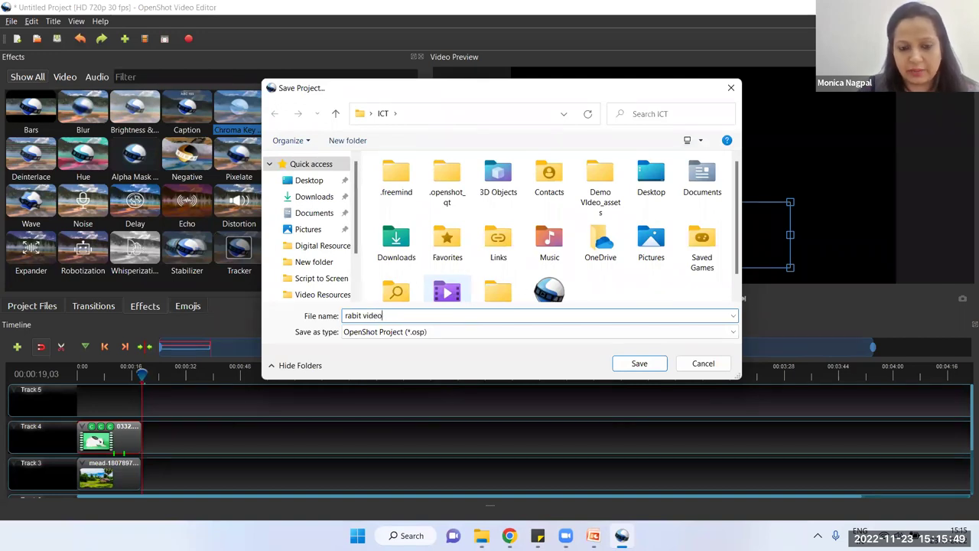
click(638, 364)
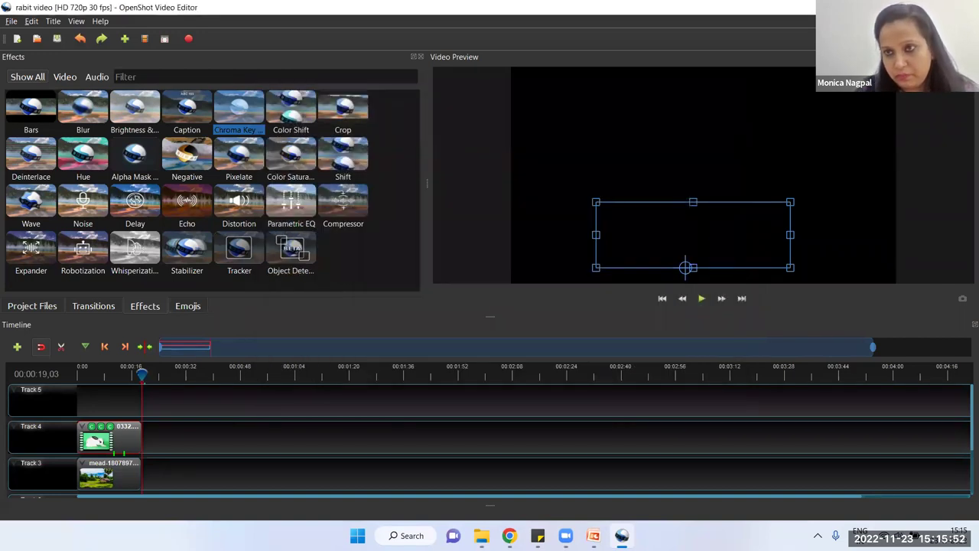
key(alt+F4)
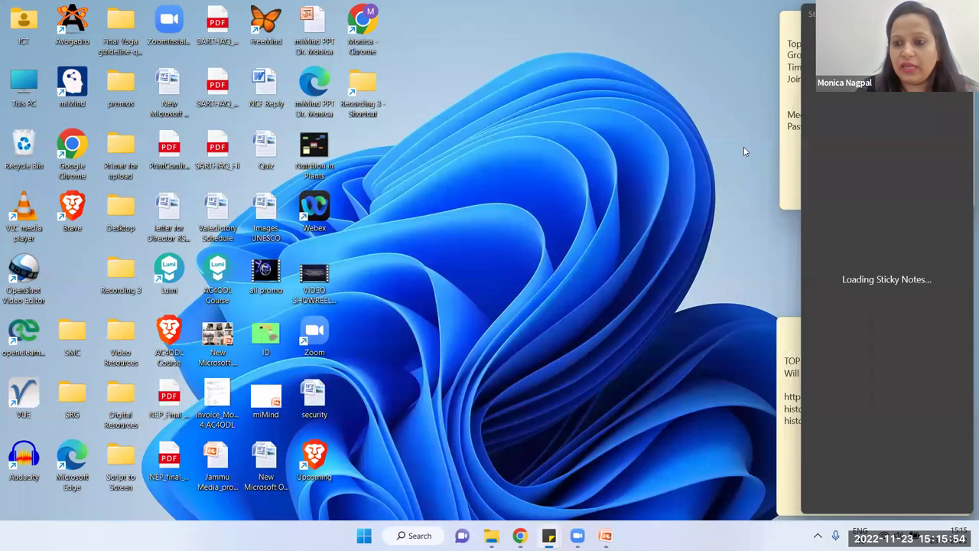